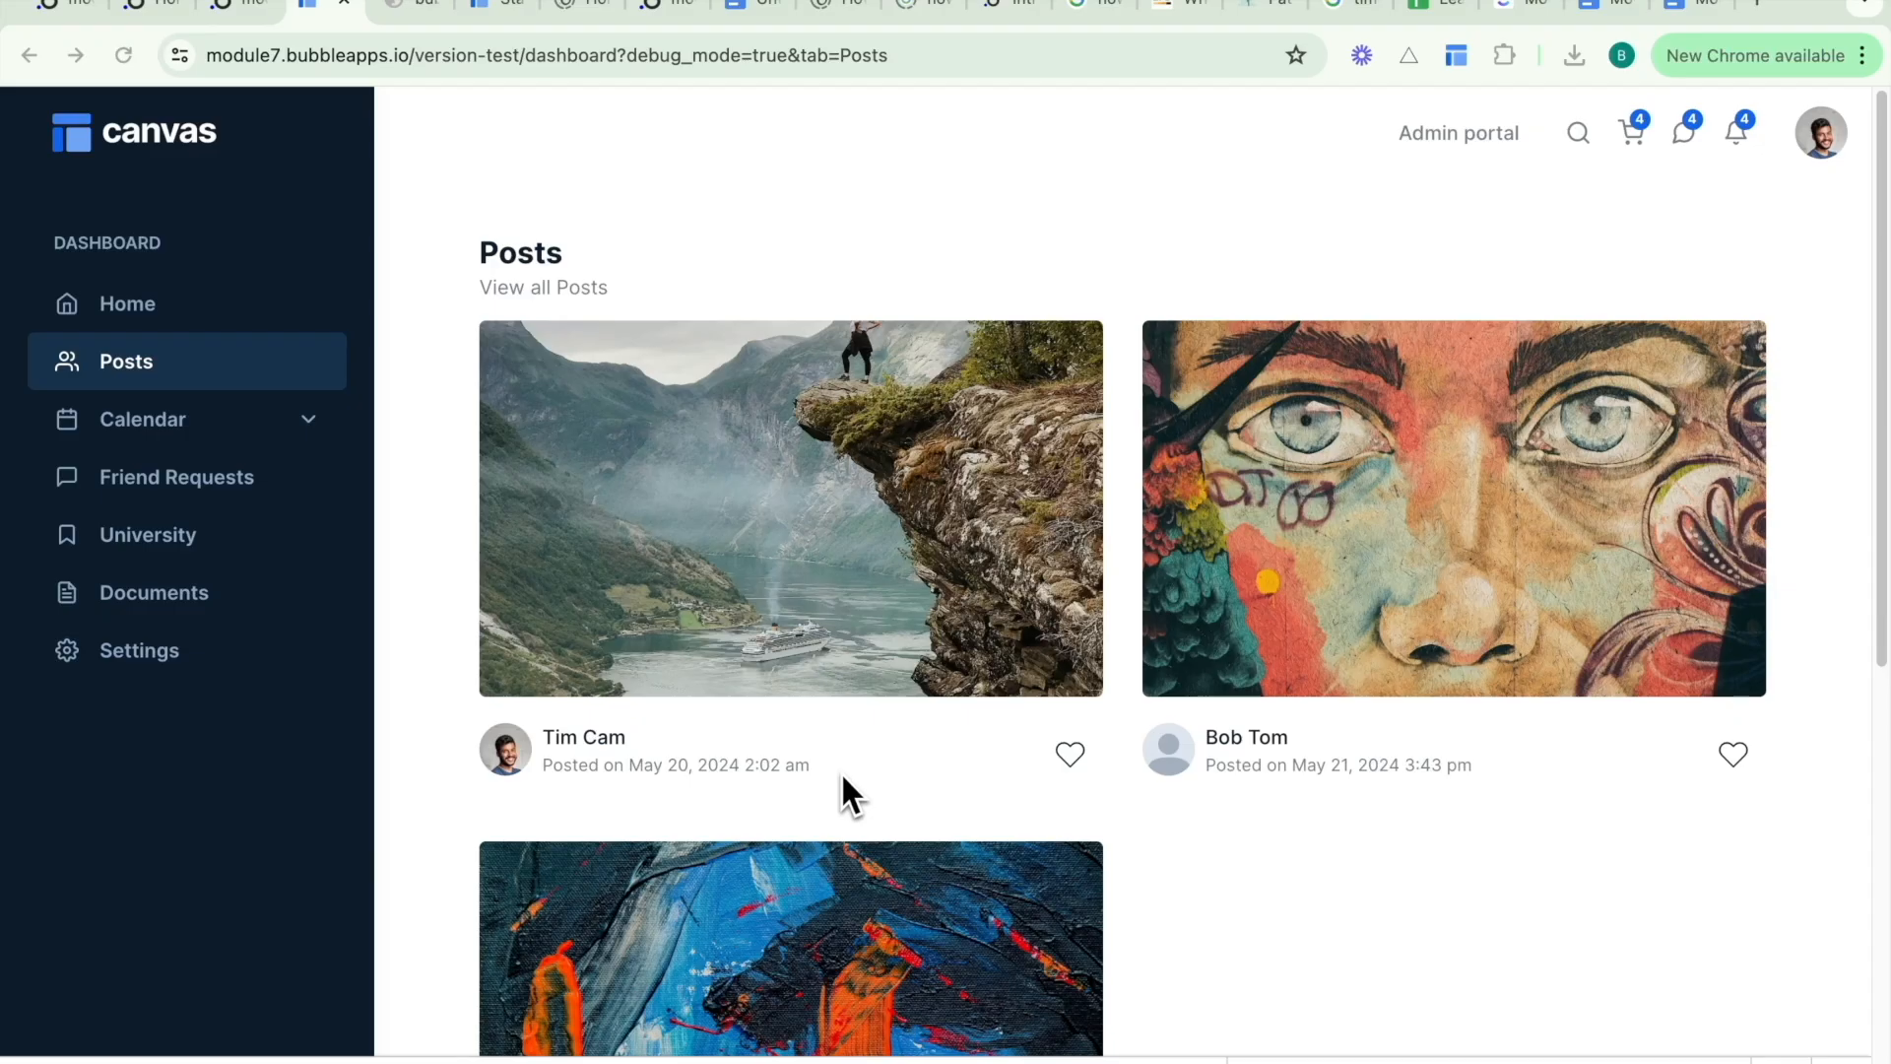
- Scroll through the posts dashboard and open the Friend Requests section
scroll(842, 771, down, 3)
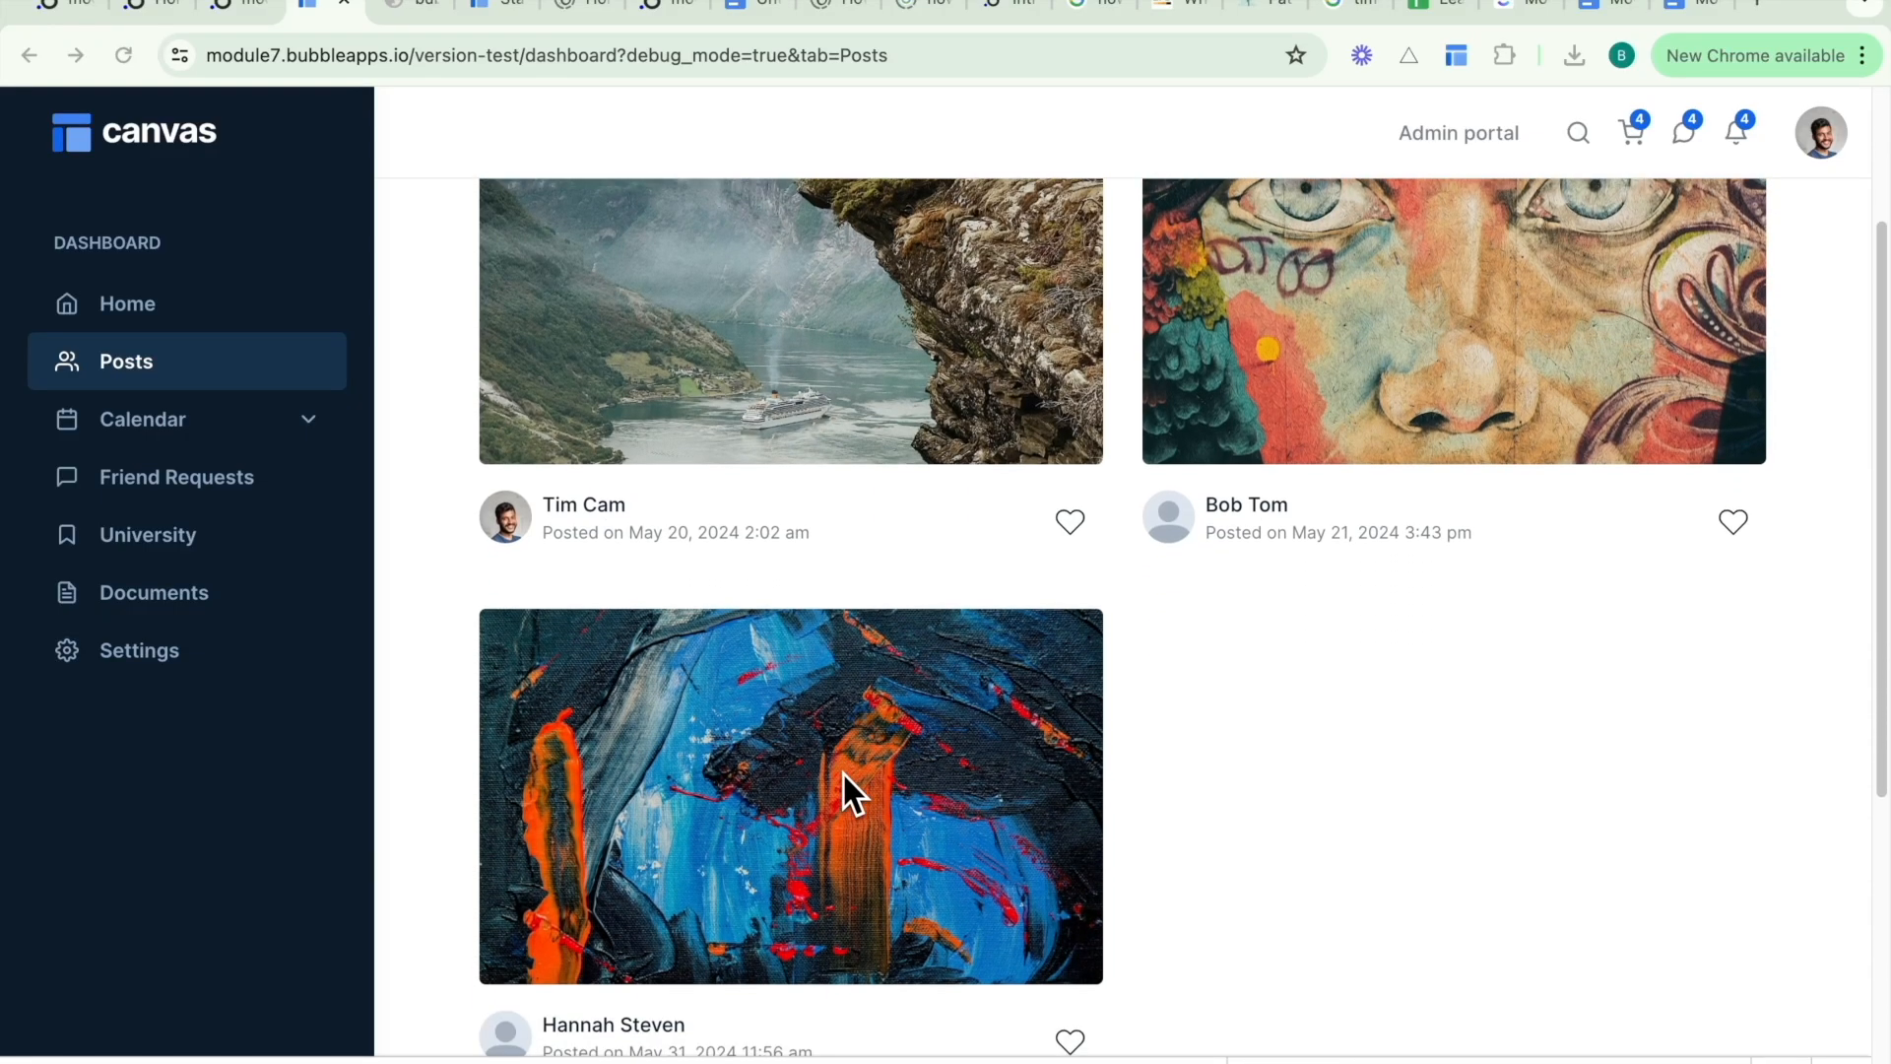
scroll(843, 772, down, 1)
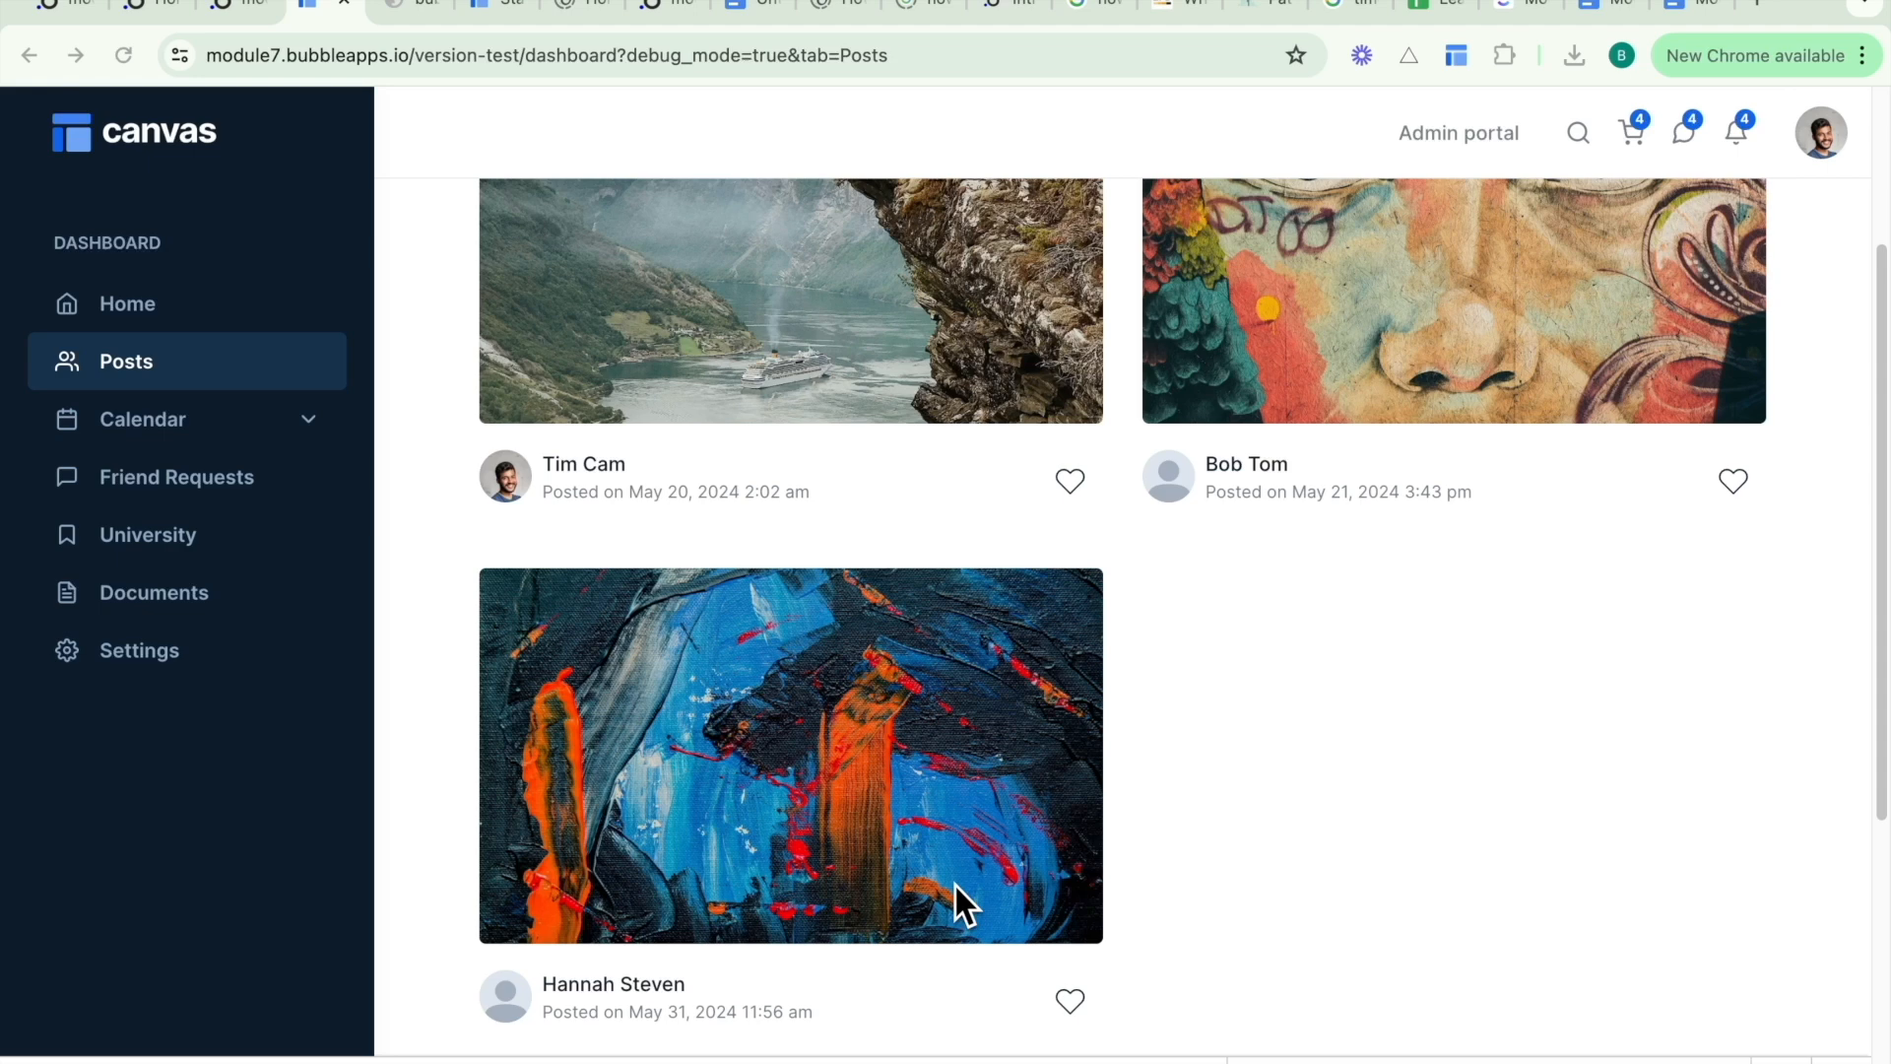
click(219, 484)
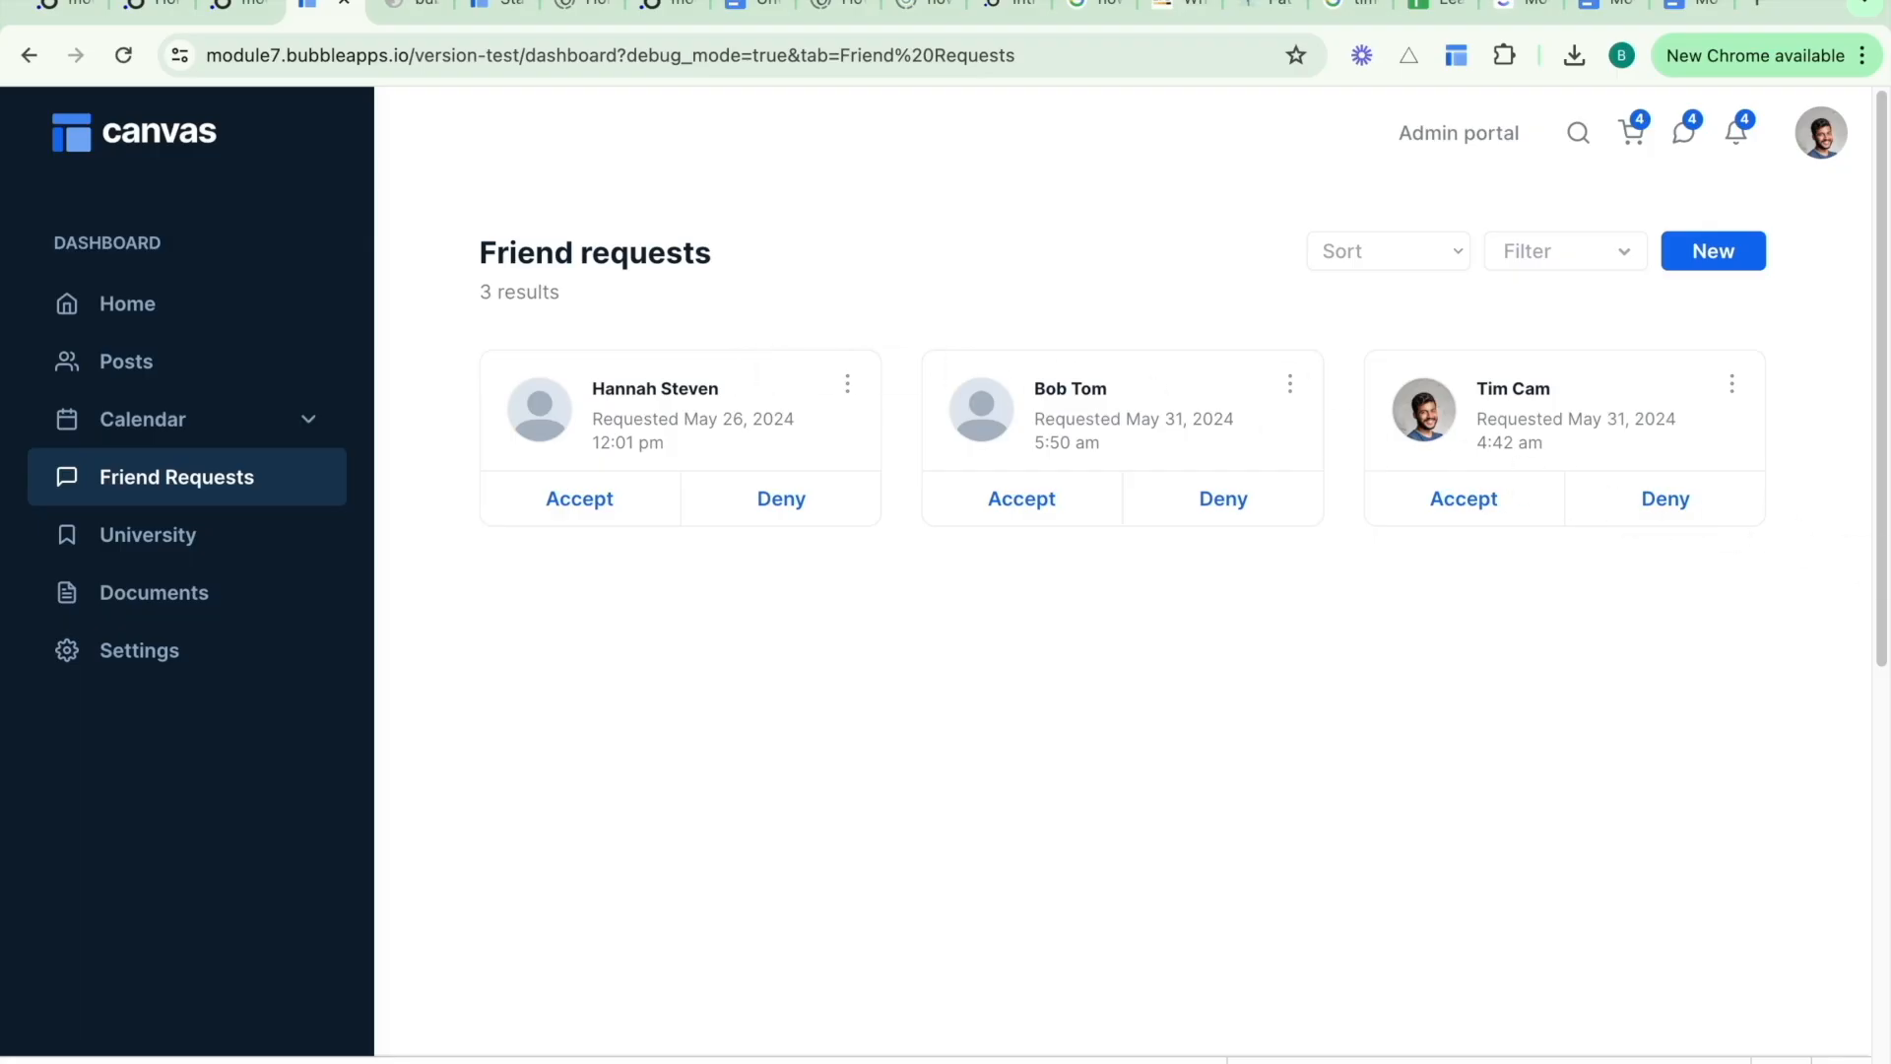
- In the editor, create a new reusable element named date conversion
click(235, 10)
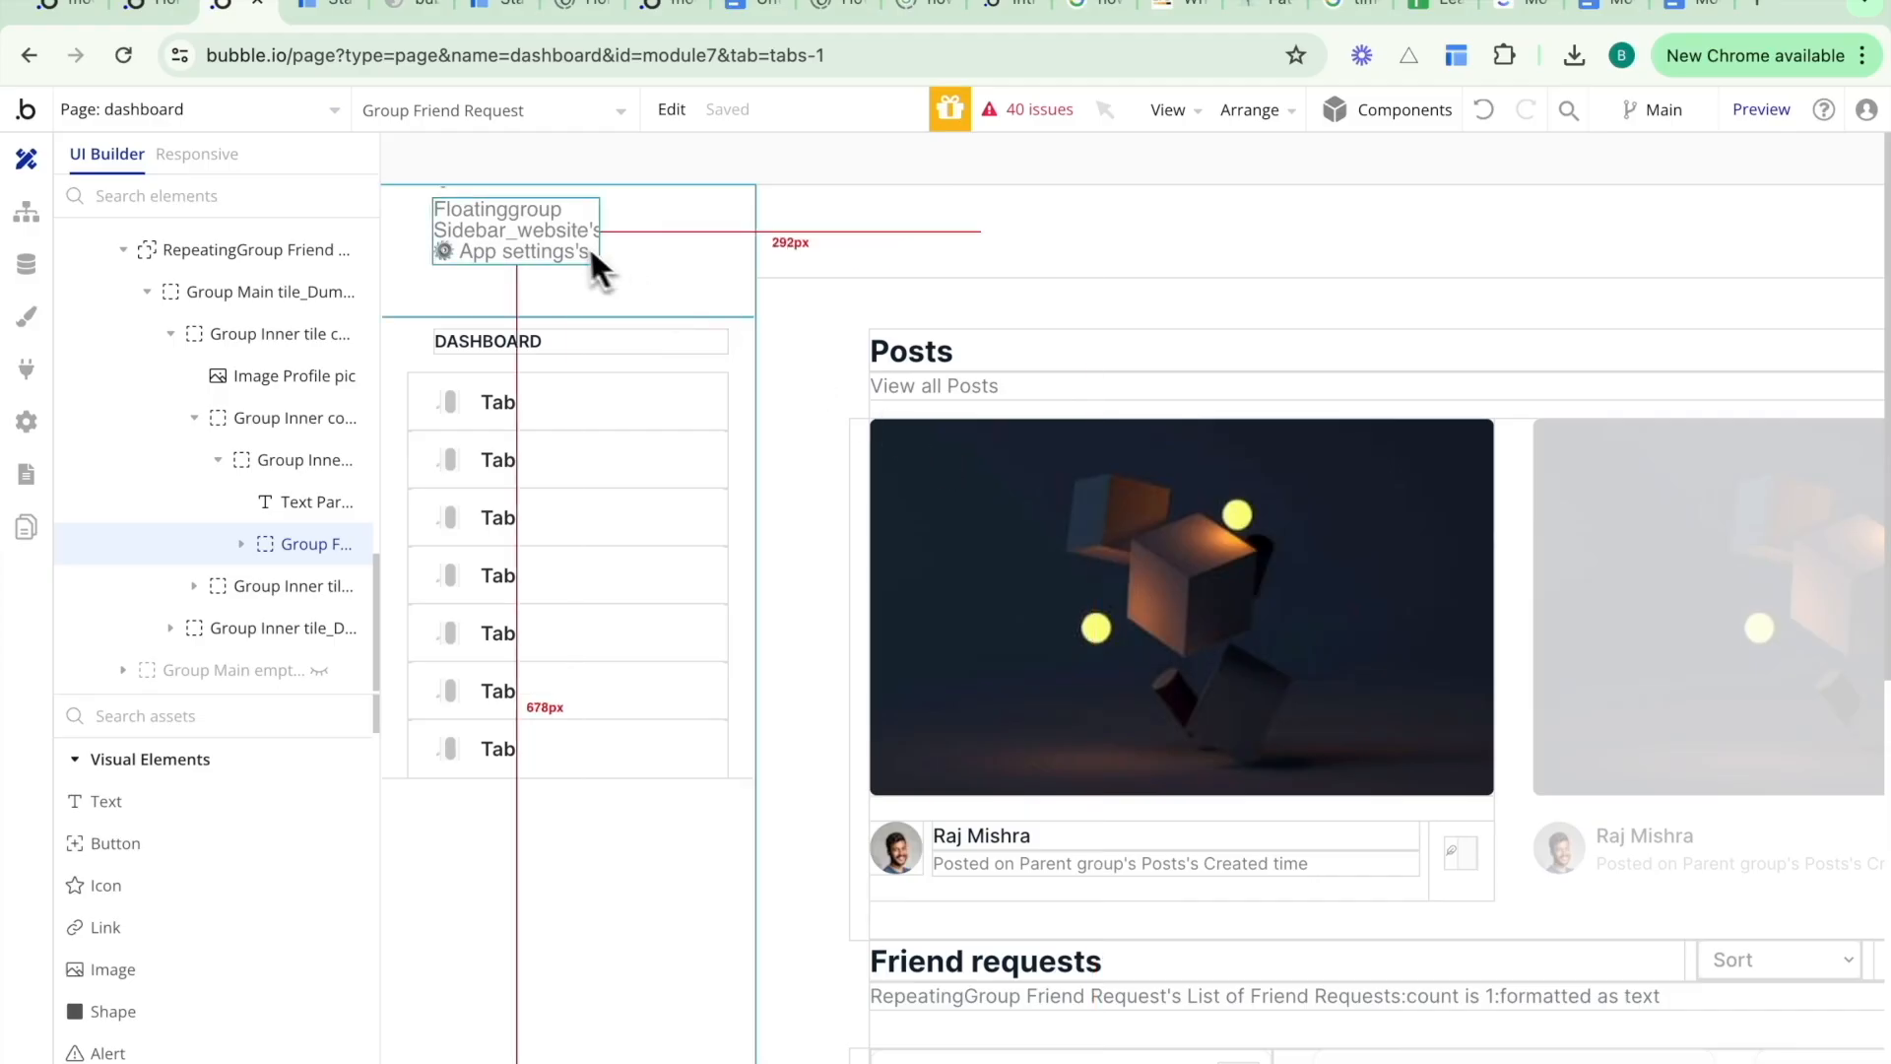
click(268, 112)
scroll(236, 689, down, 5)
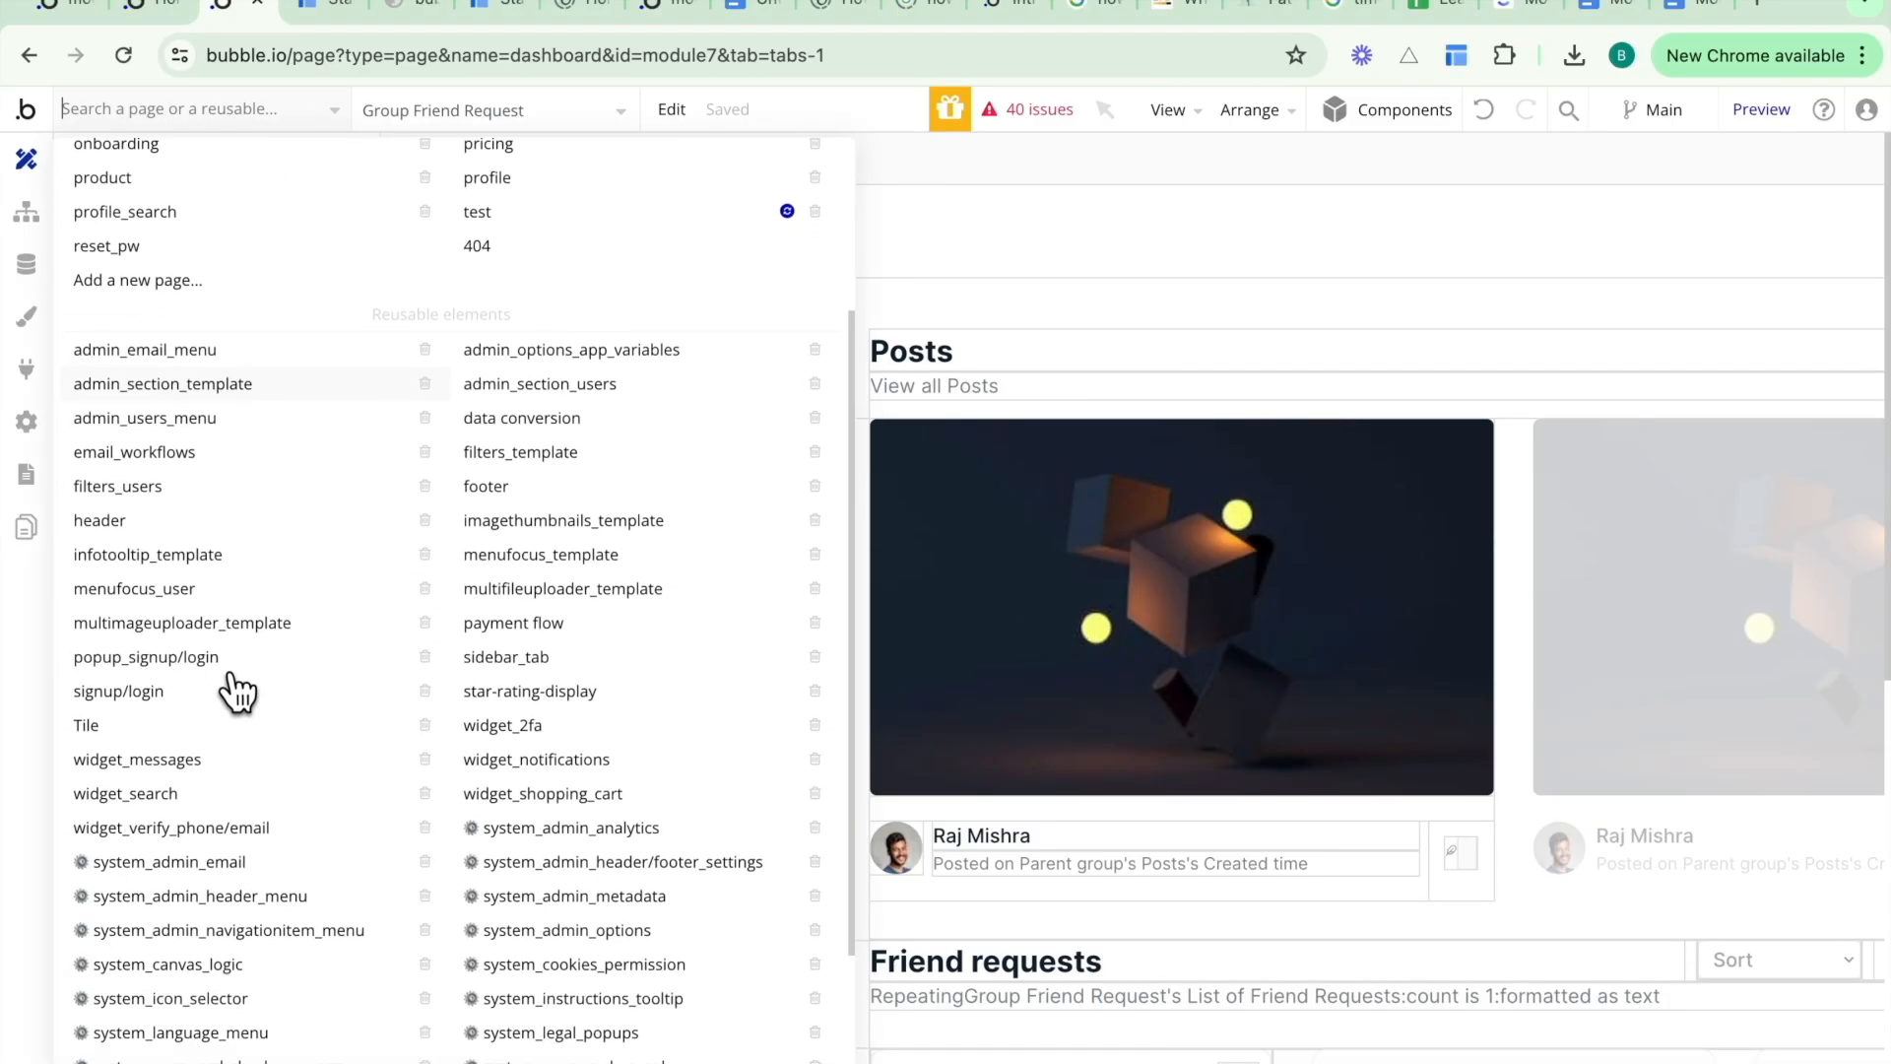
click(190, 1030)
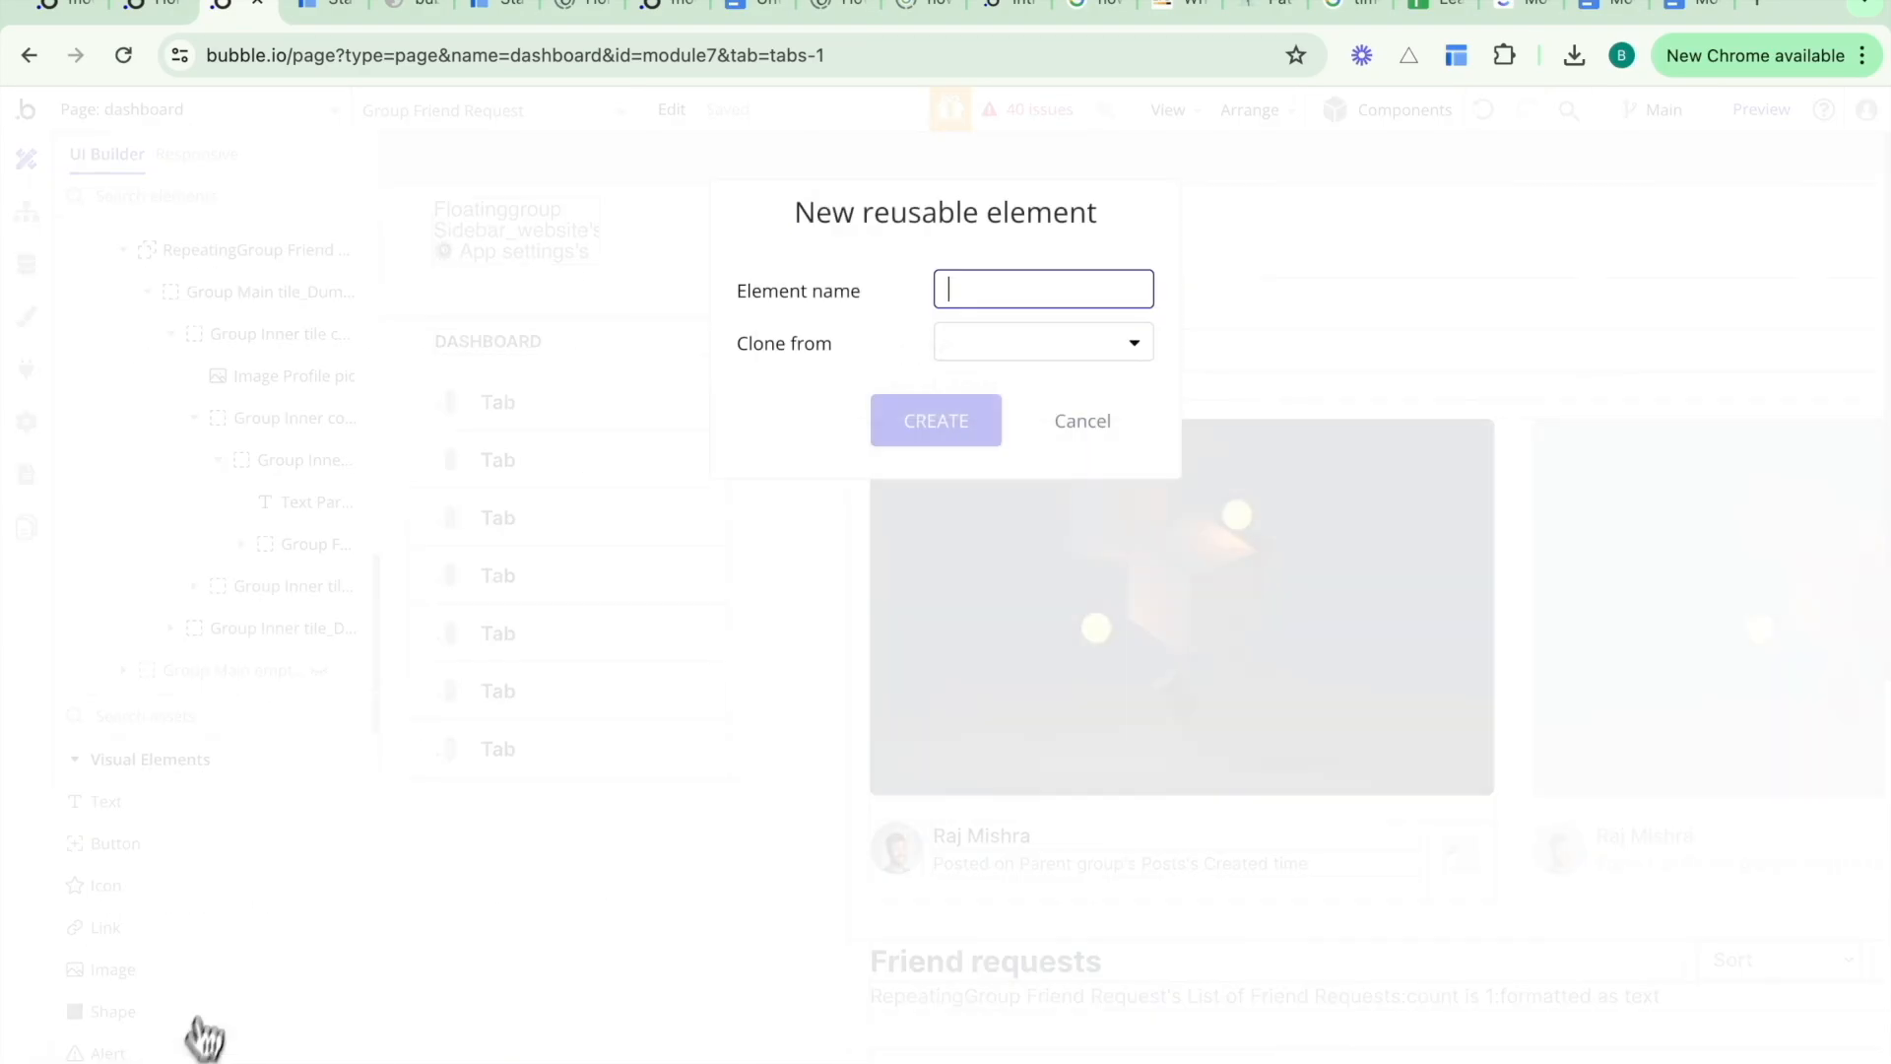
text(date)
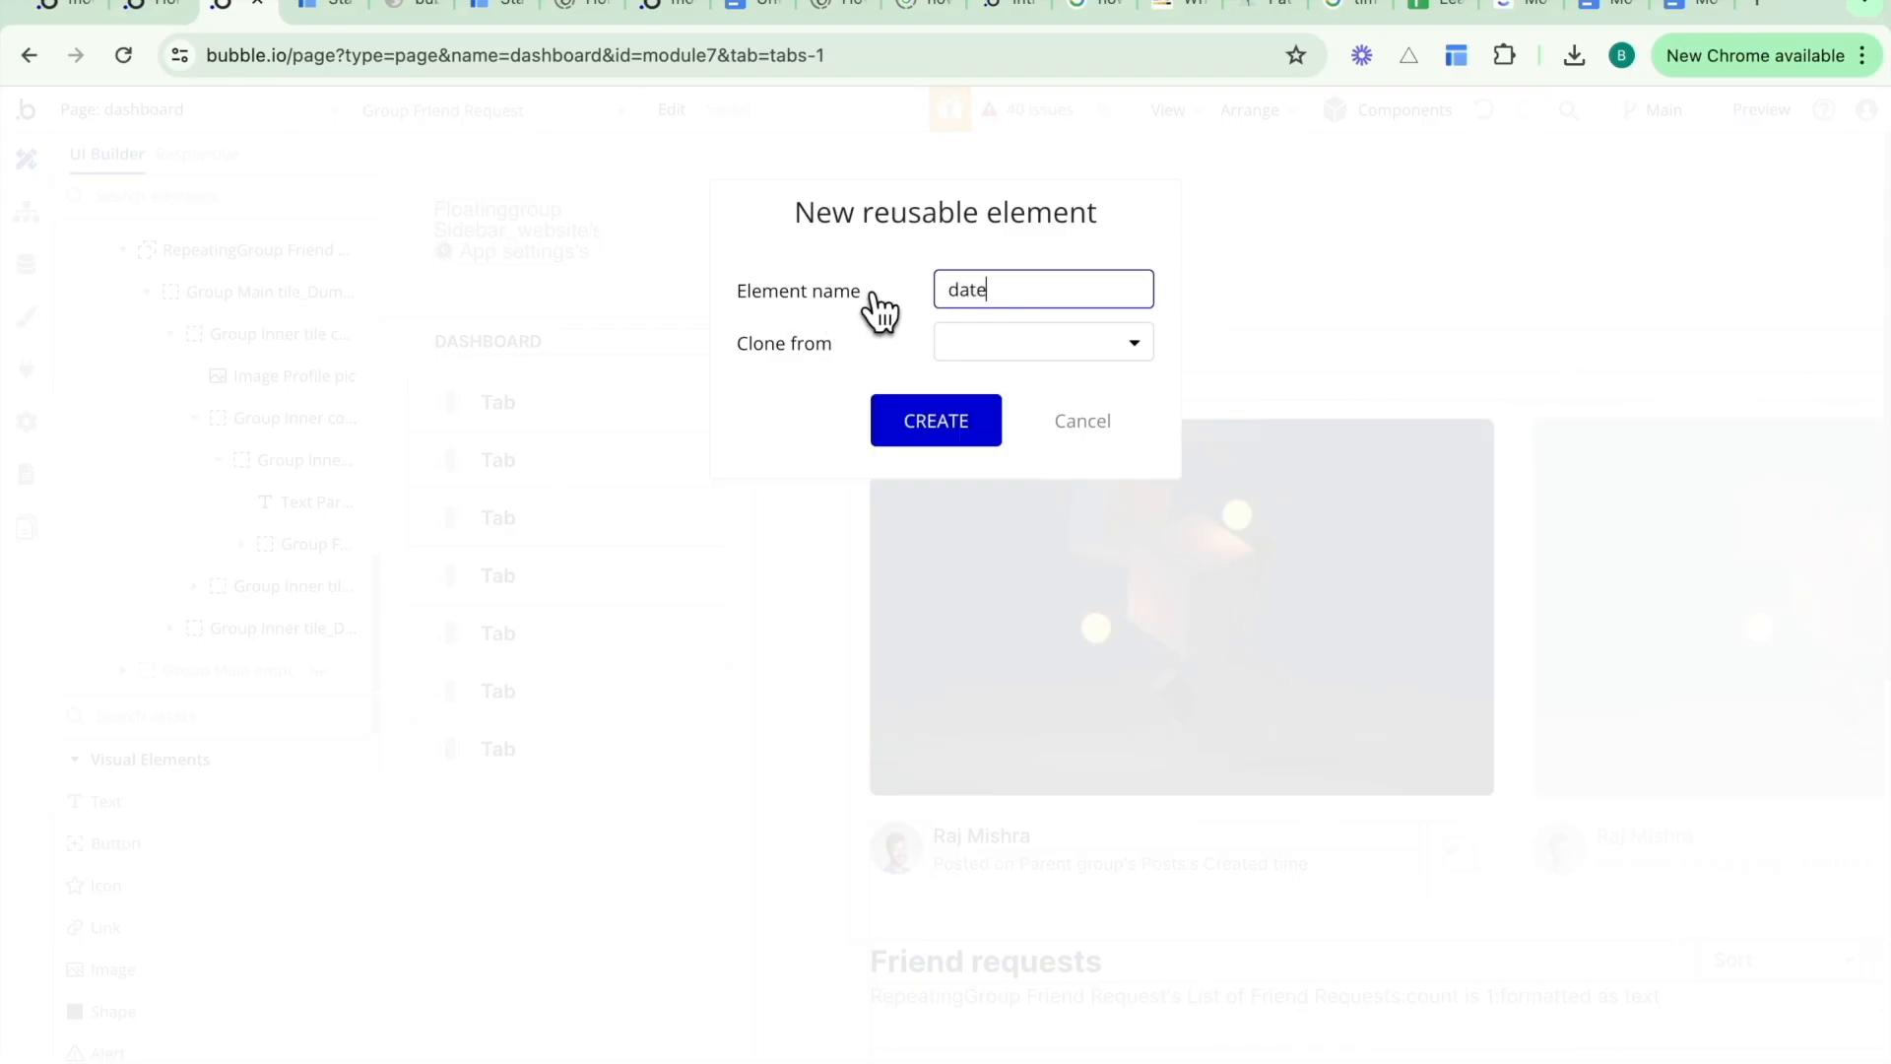
text( conversion)
click(916, 426)
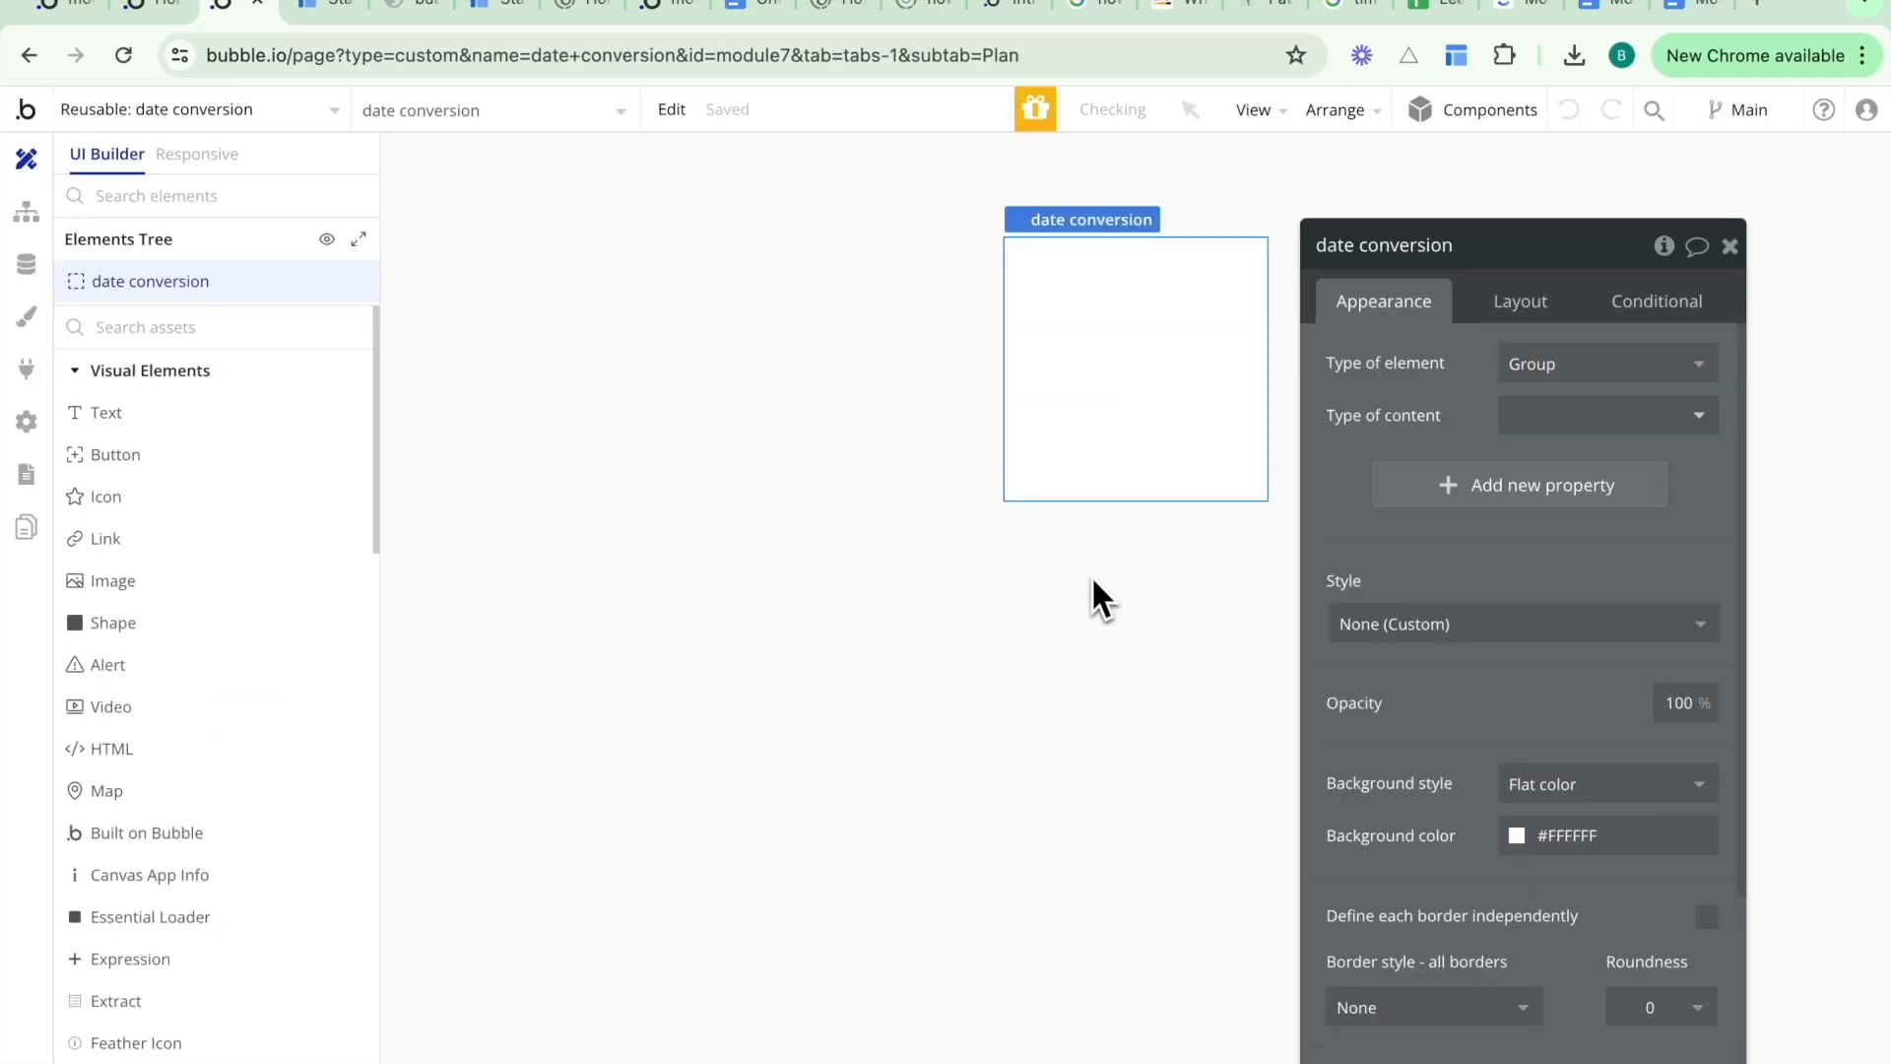
- Set the element's default builder width and min height to 20
click(1544, 305)
click(1699, 542)
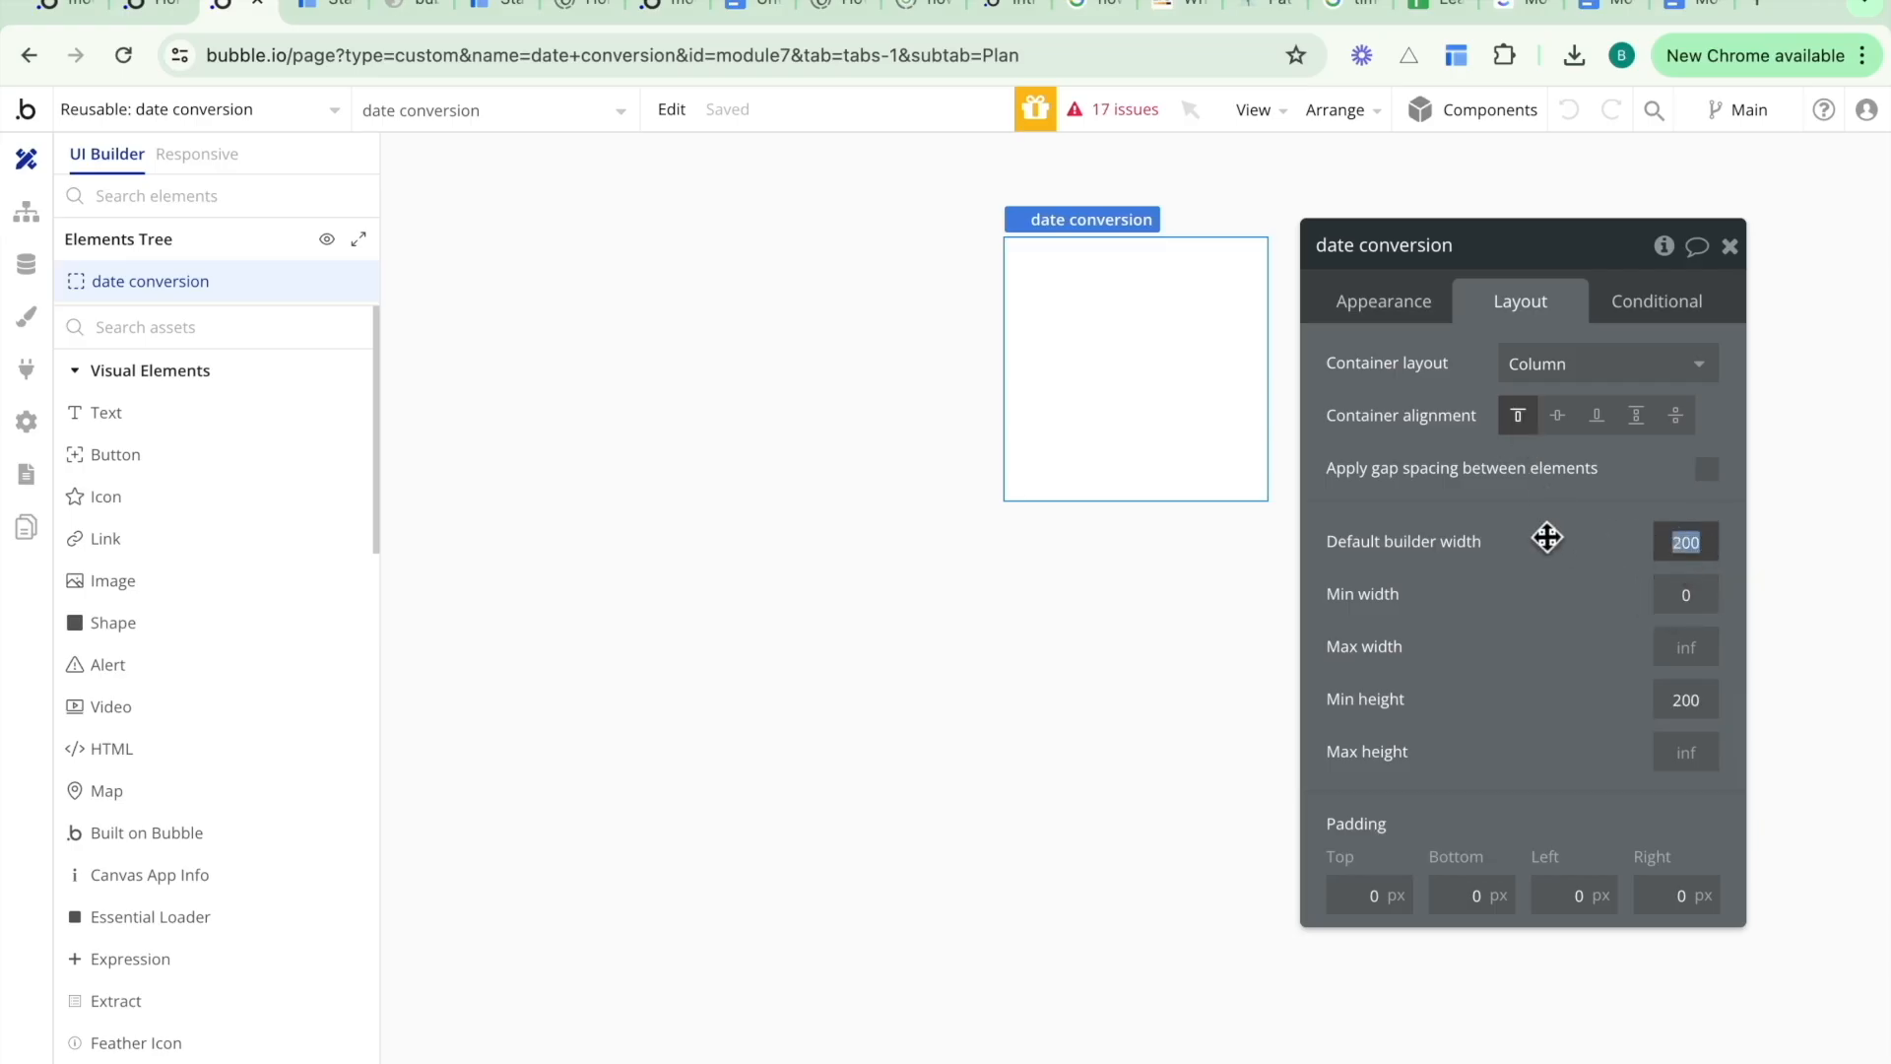
text(20)
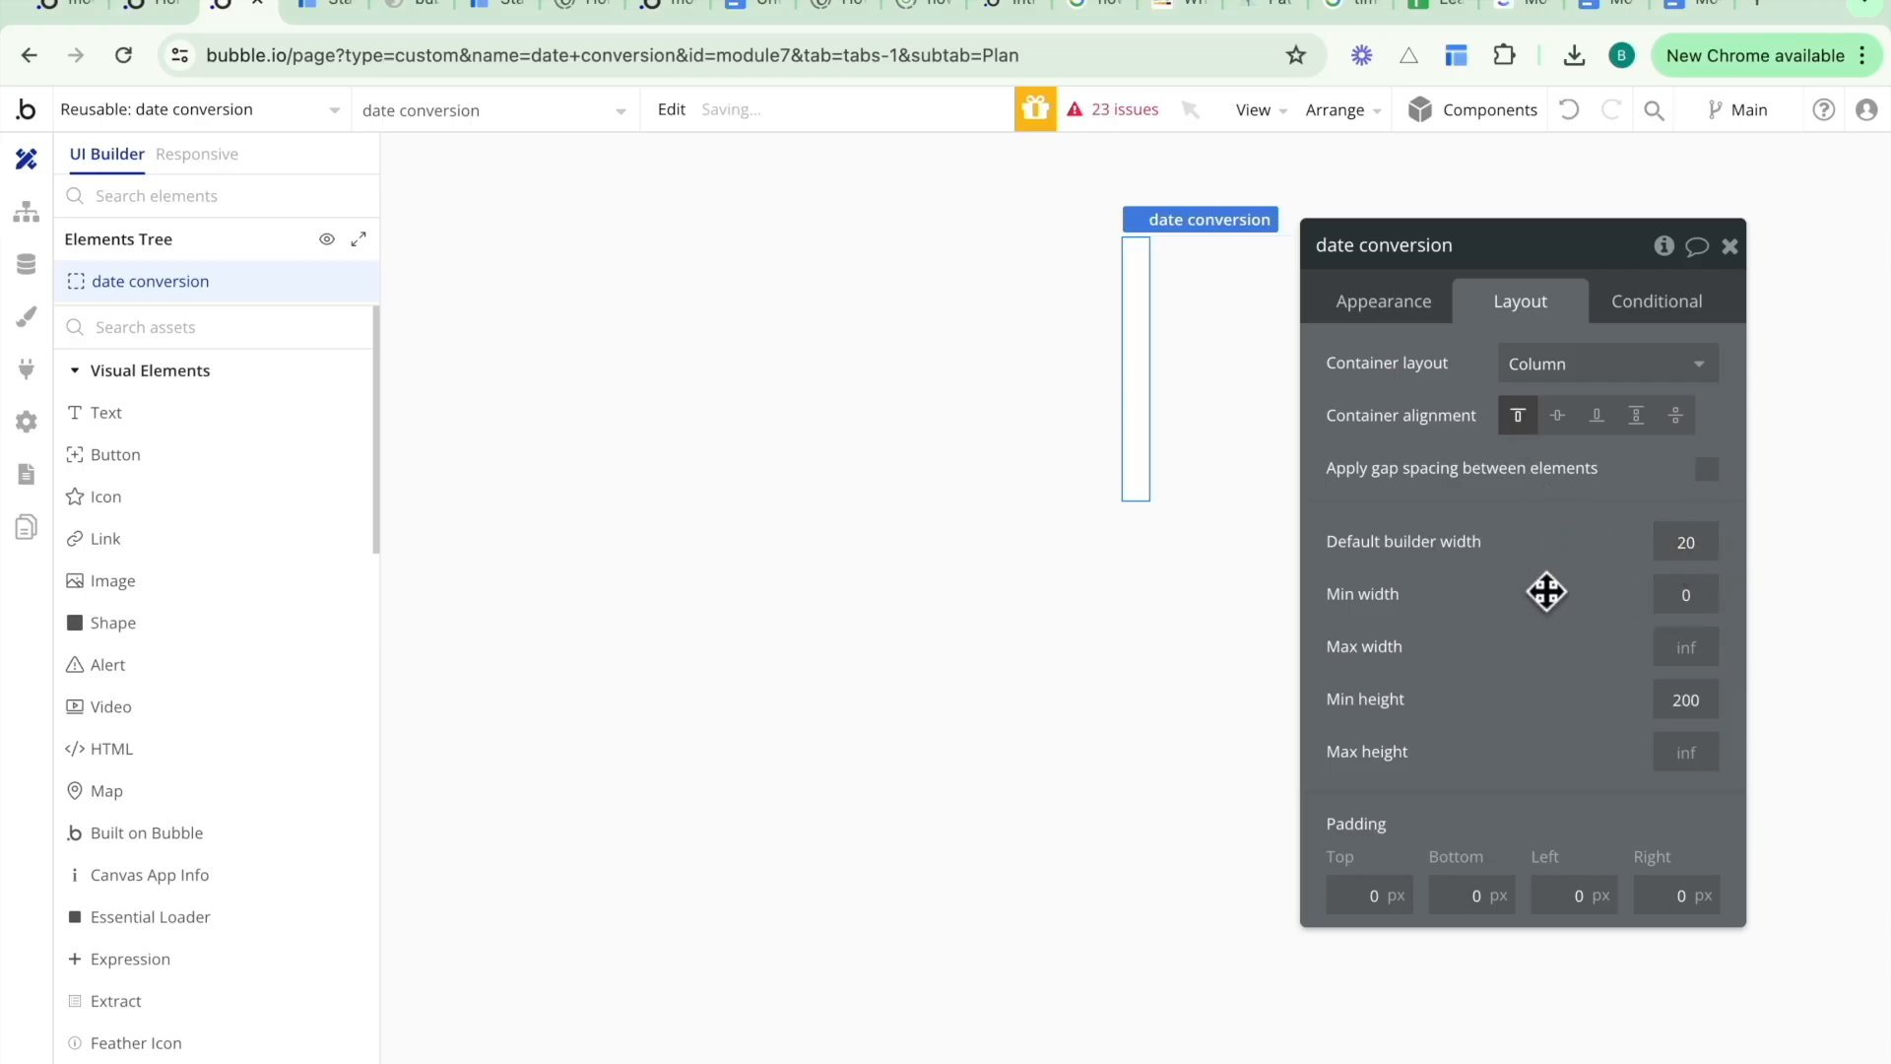
click(1699, 702)
text(20)
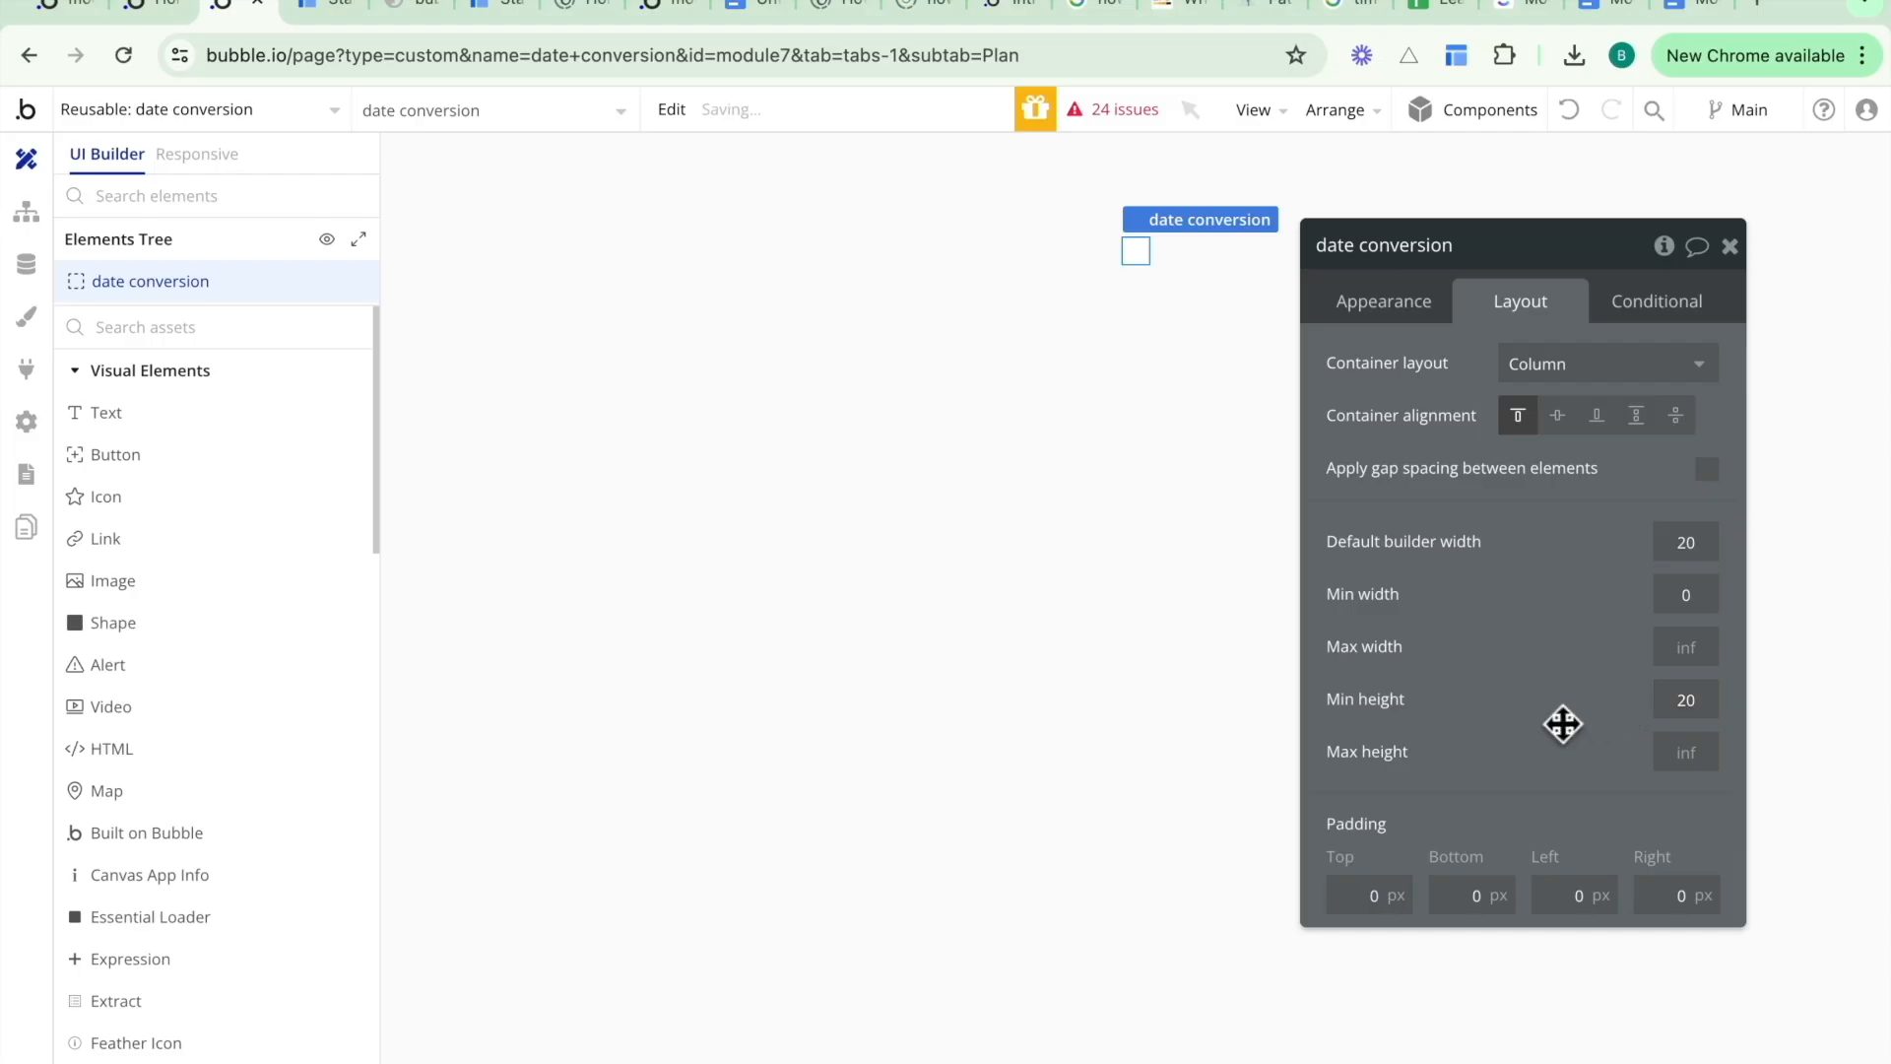
- Apply the 0radius_Transparent_Group_005 style to the element
click(1404, 314)
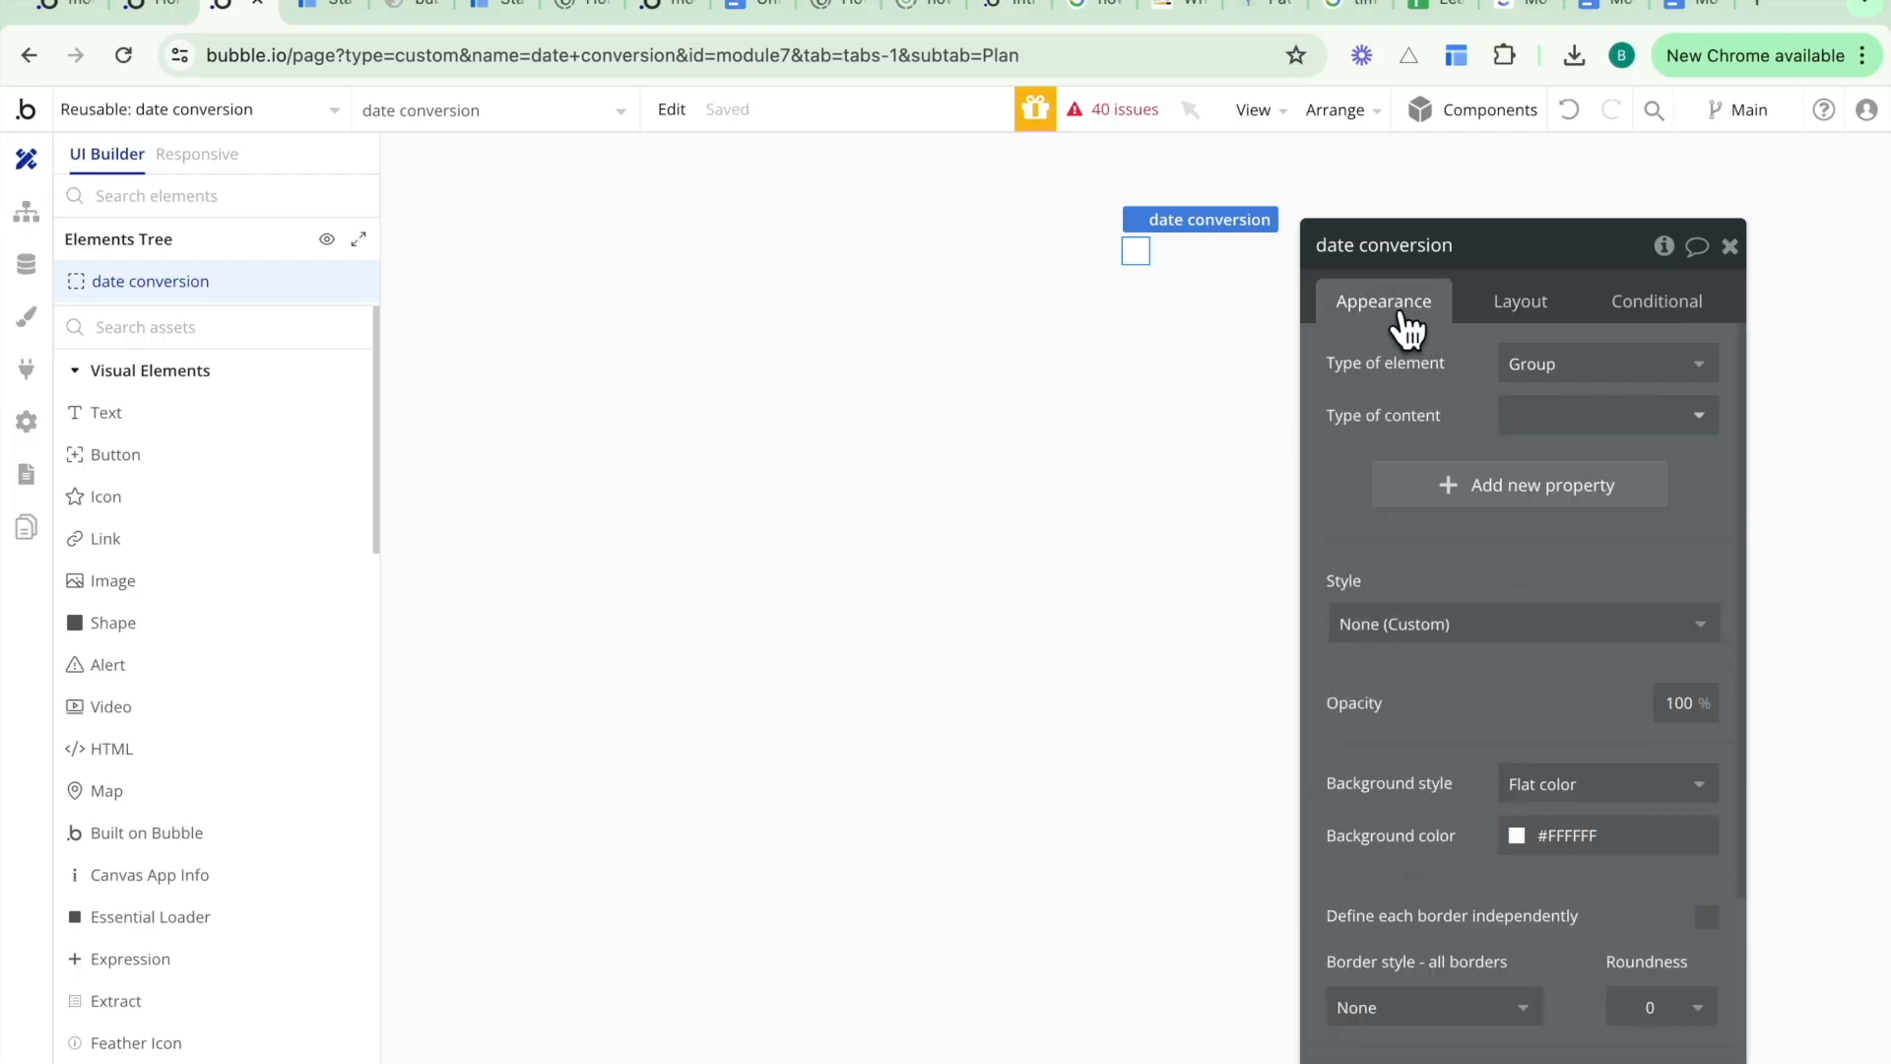
click(1438, 630)
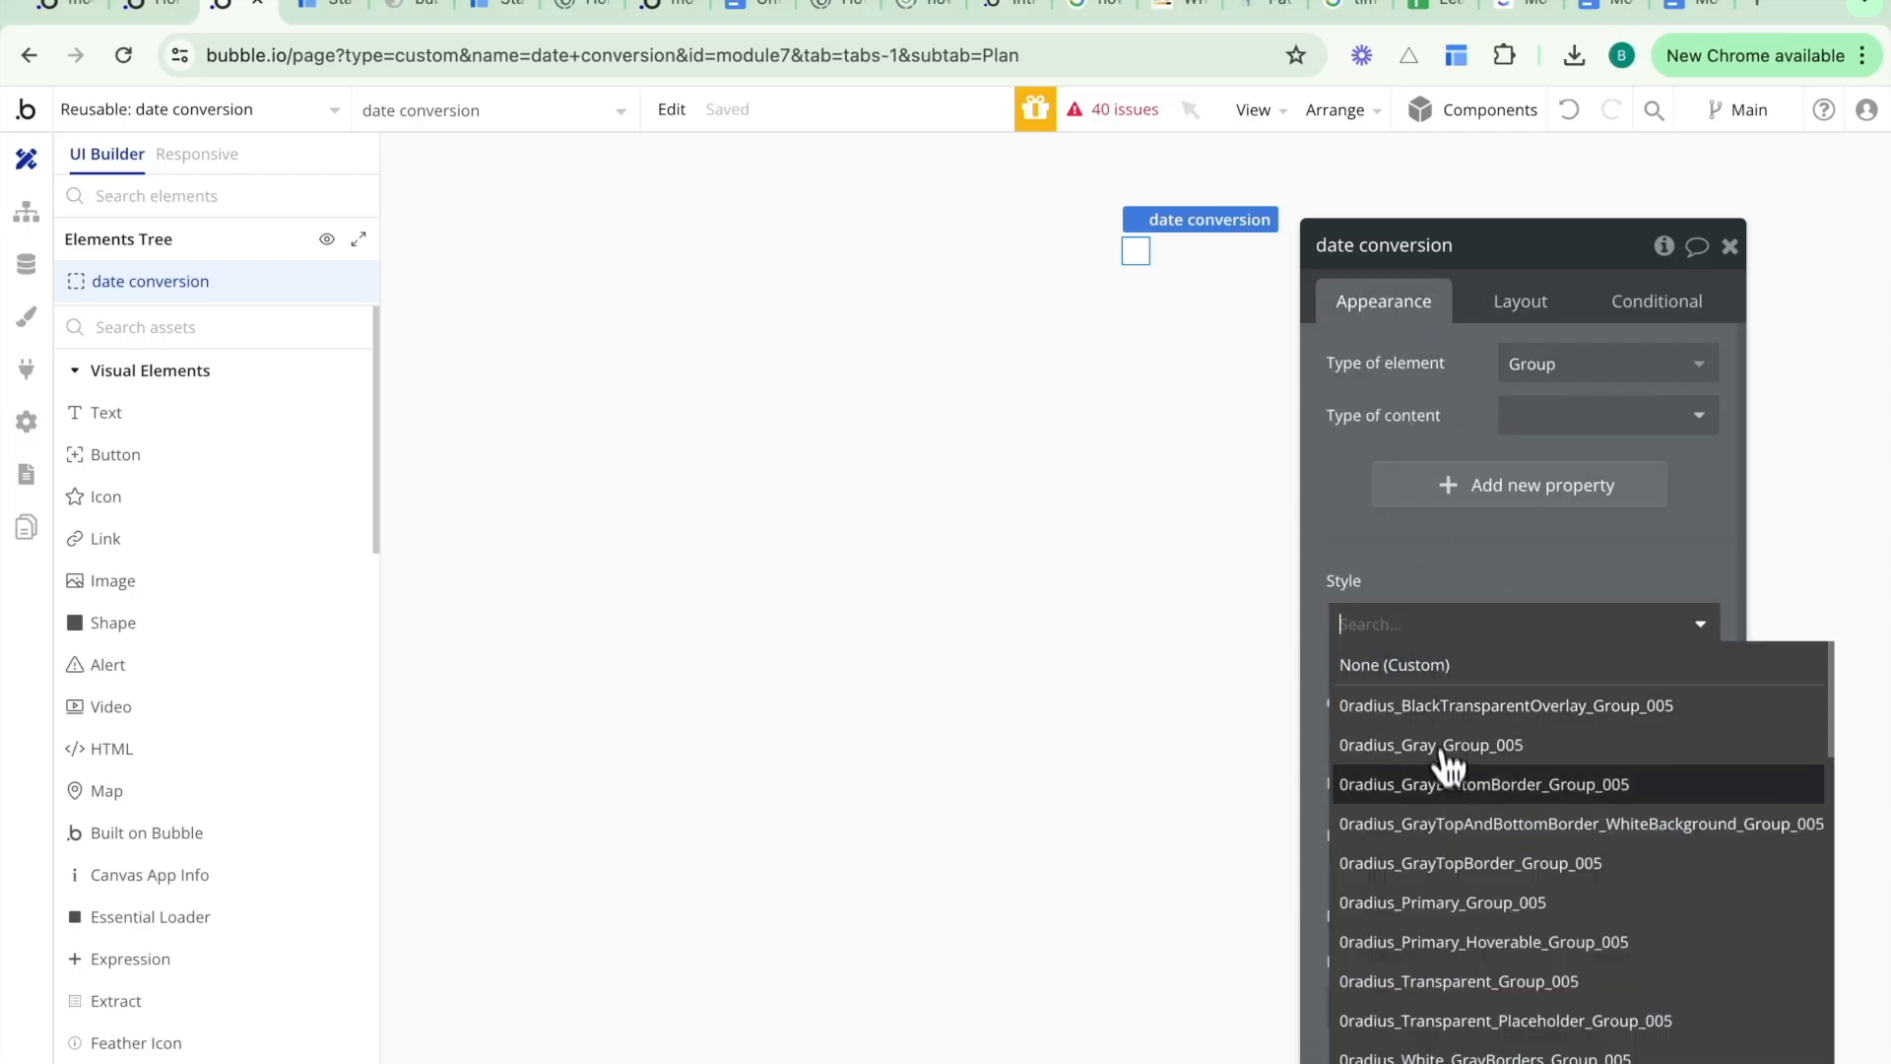
scroll(1655, 906, down, 1)
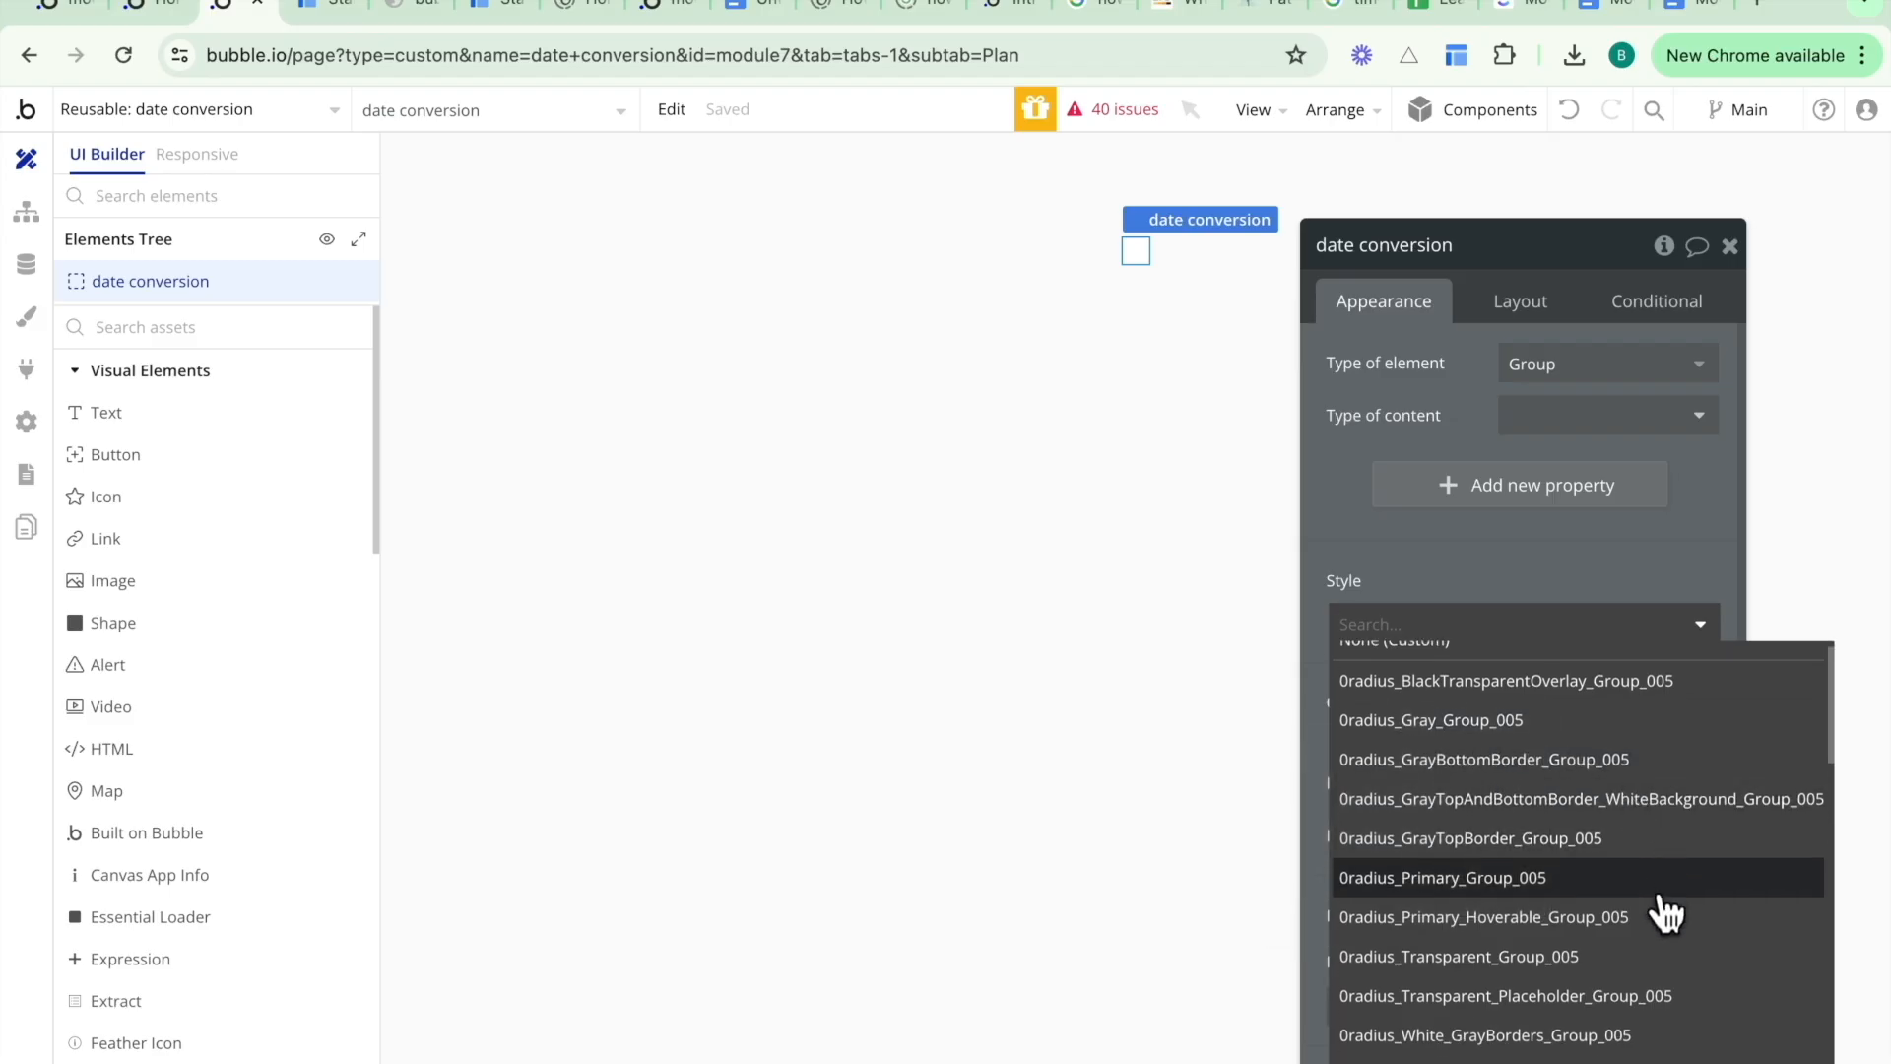
click(1647, 953)
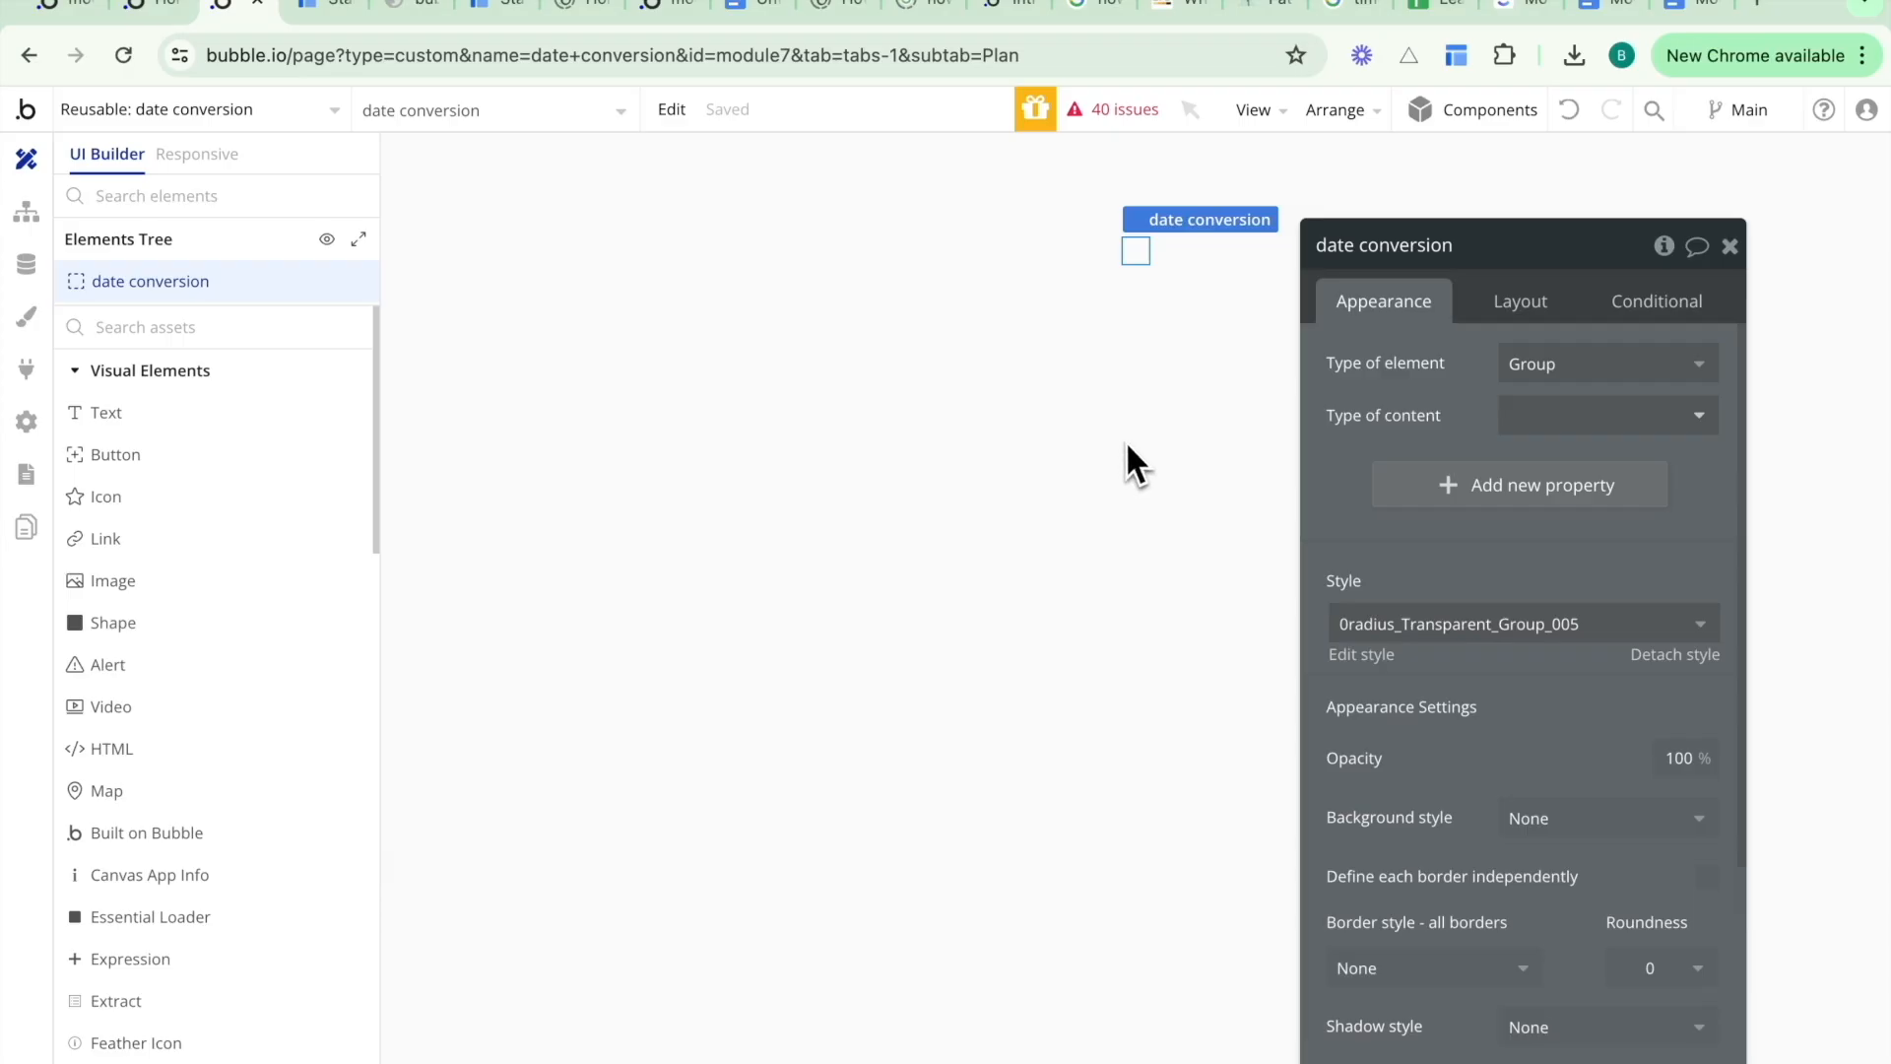
- Set the element's type of content to date
drag(1450, 395, 1390, 340)
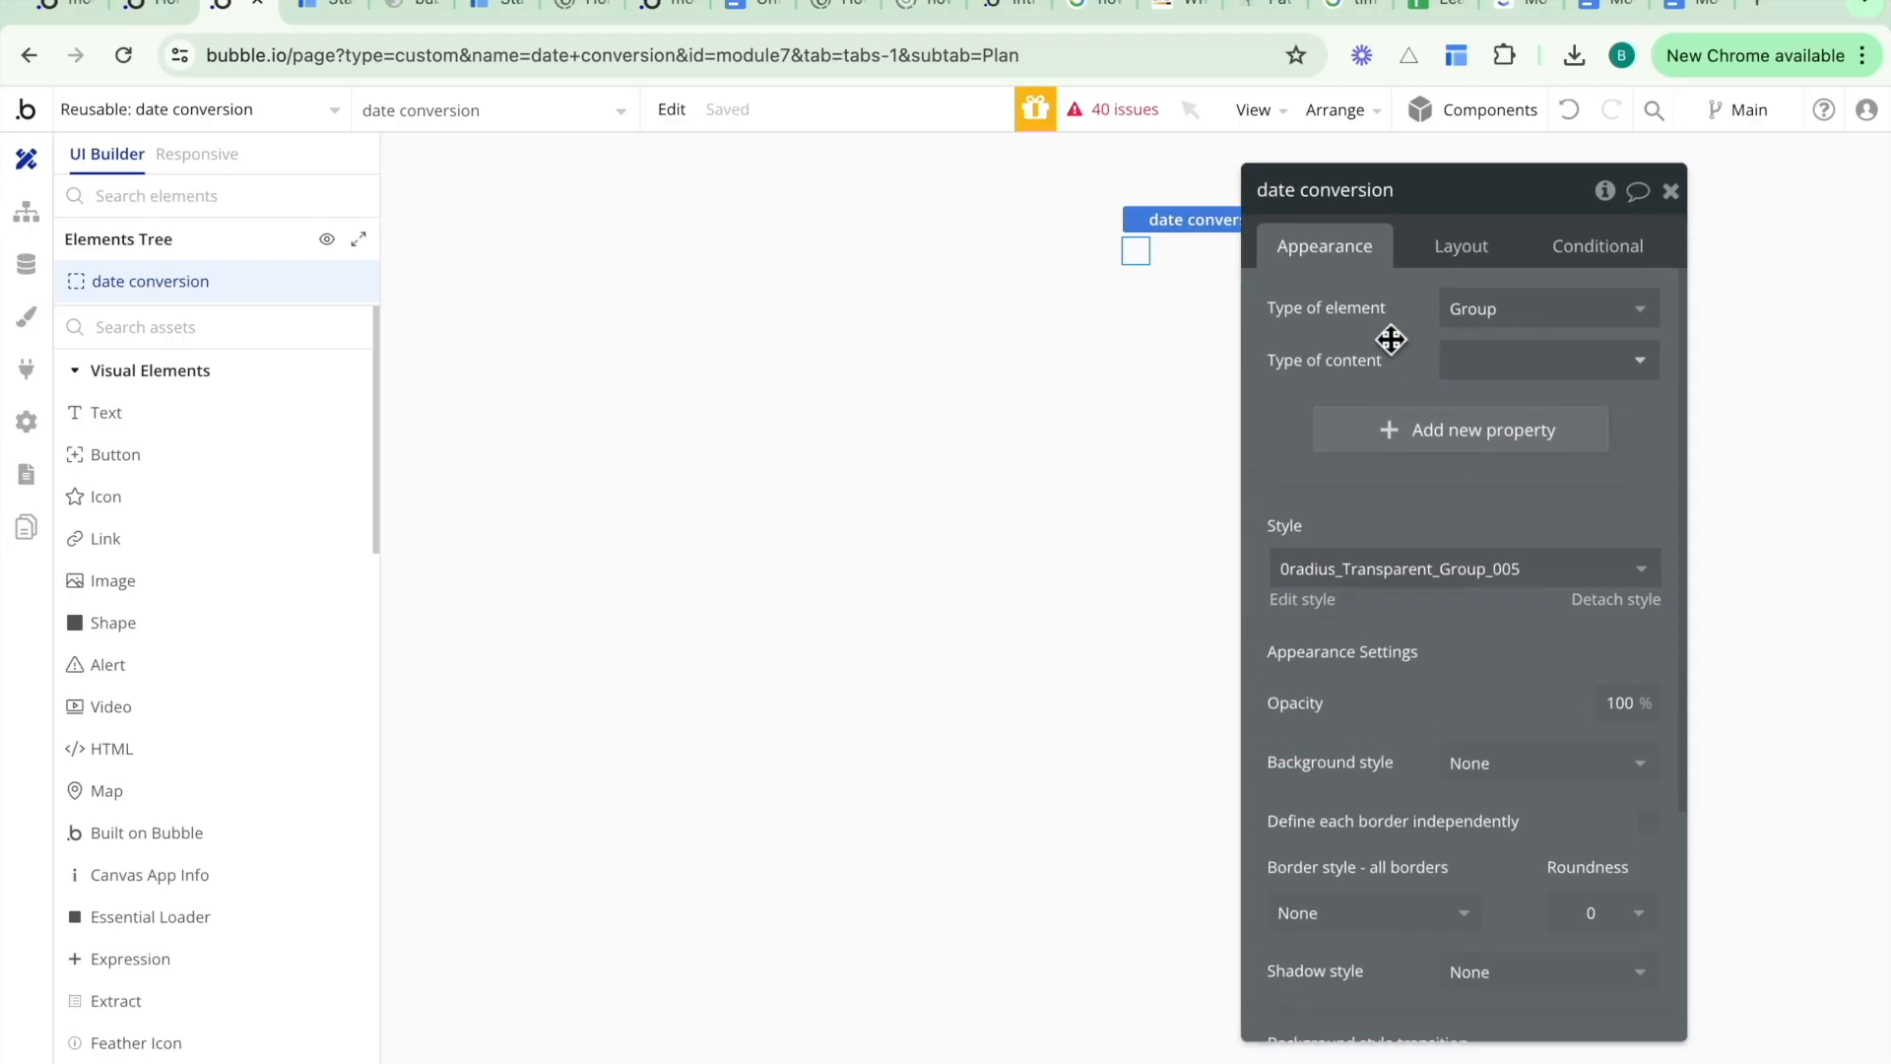
click(1468, 362)
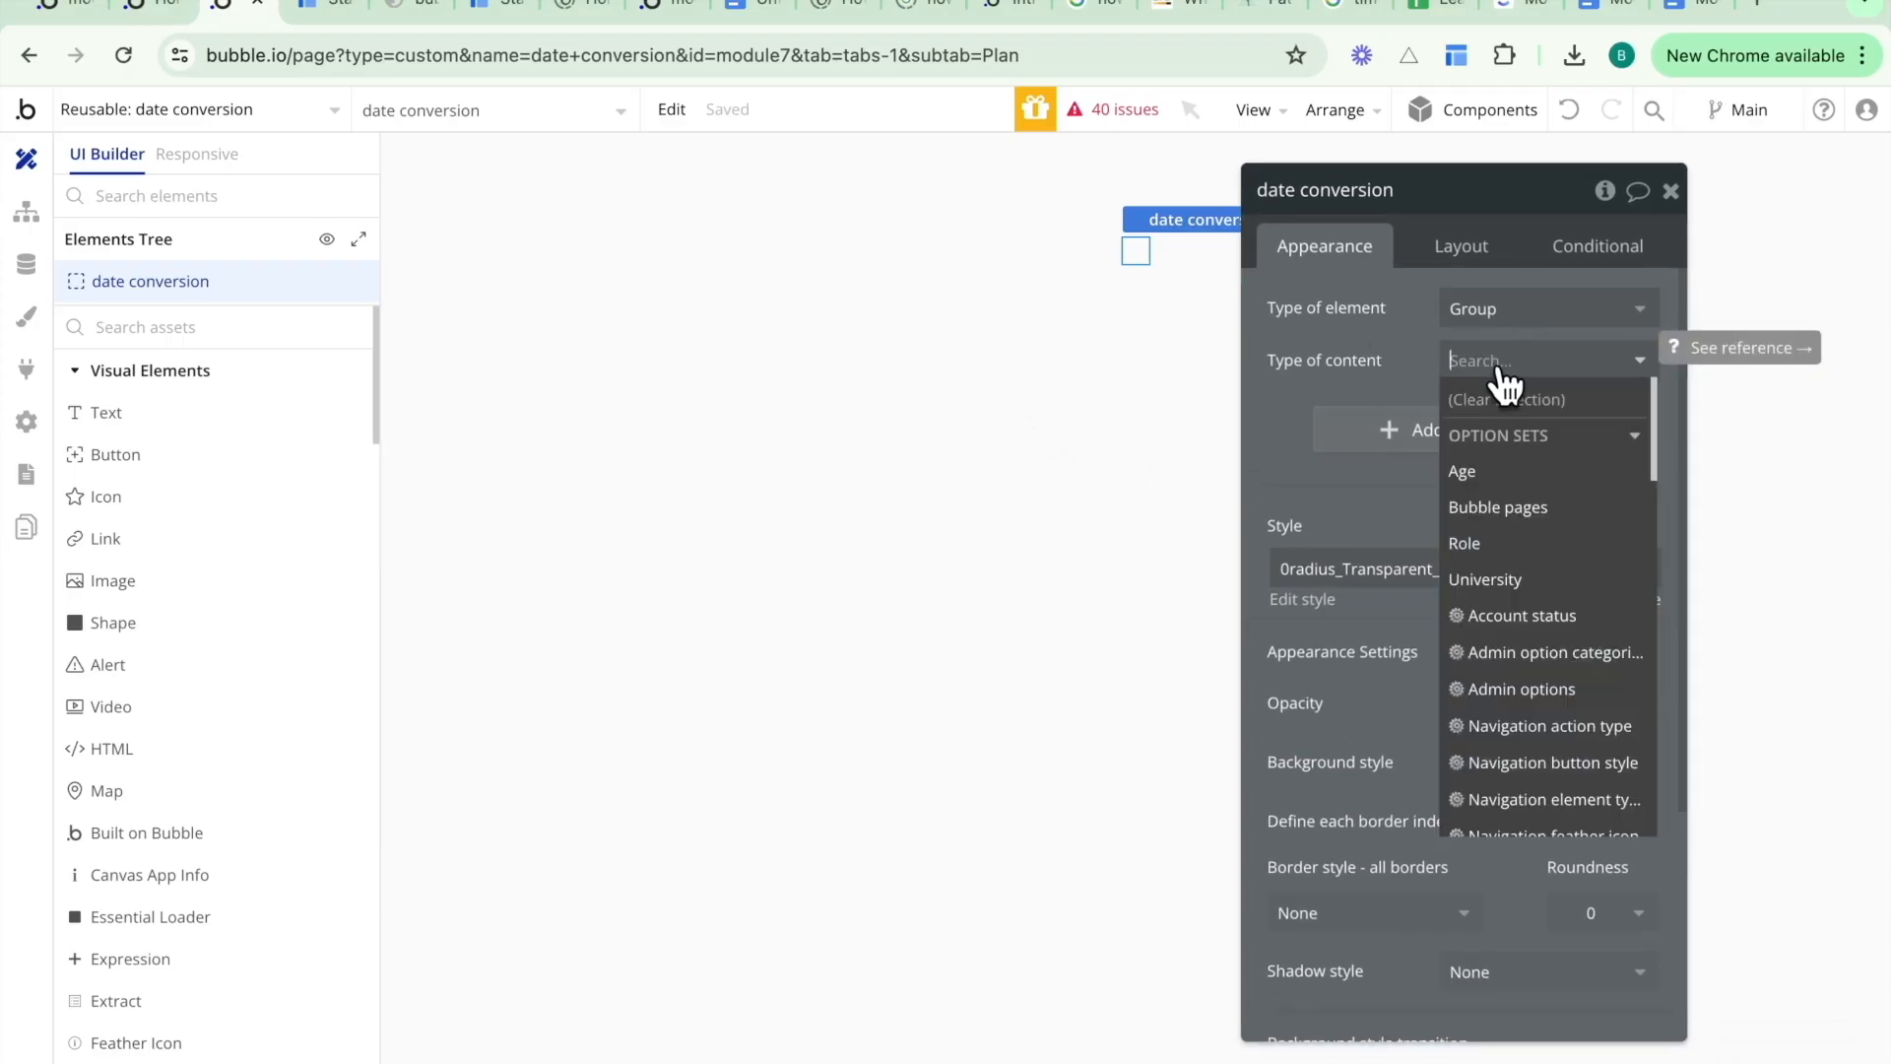
text(date)
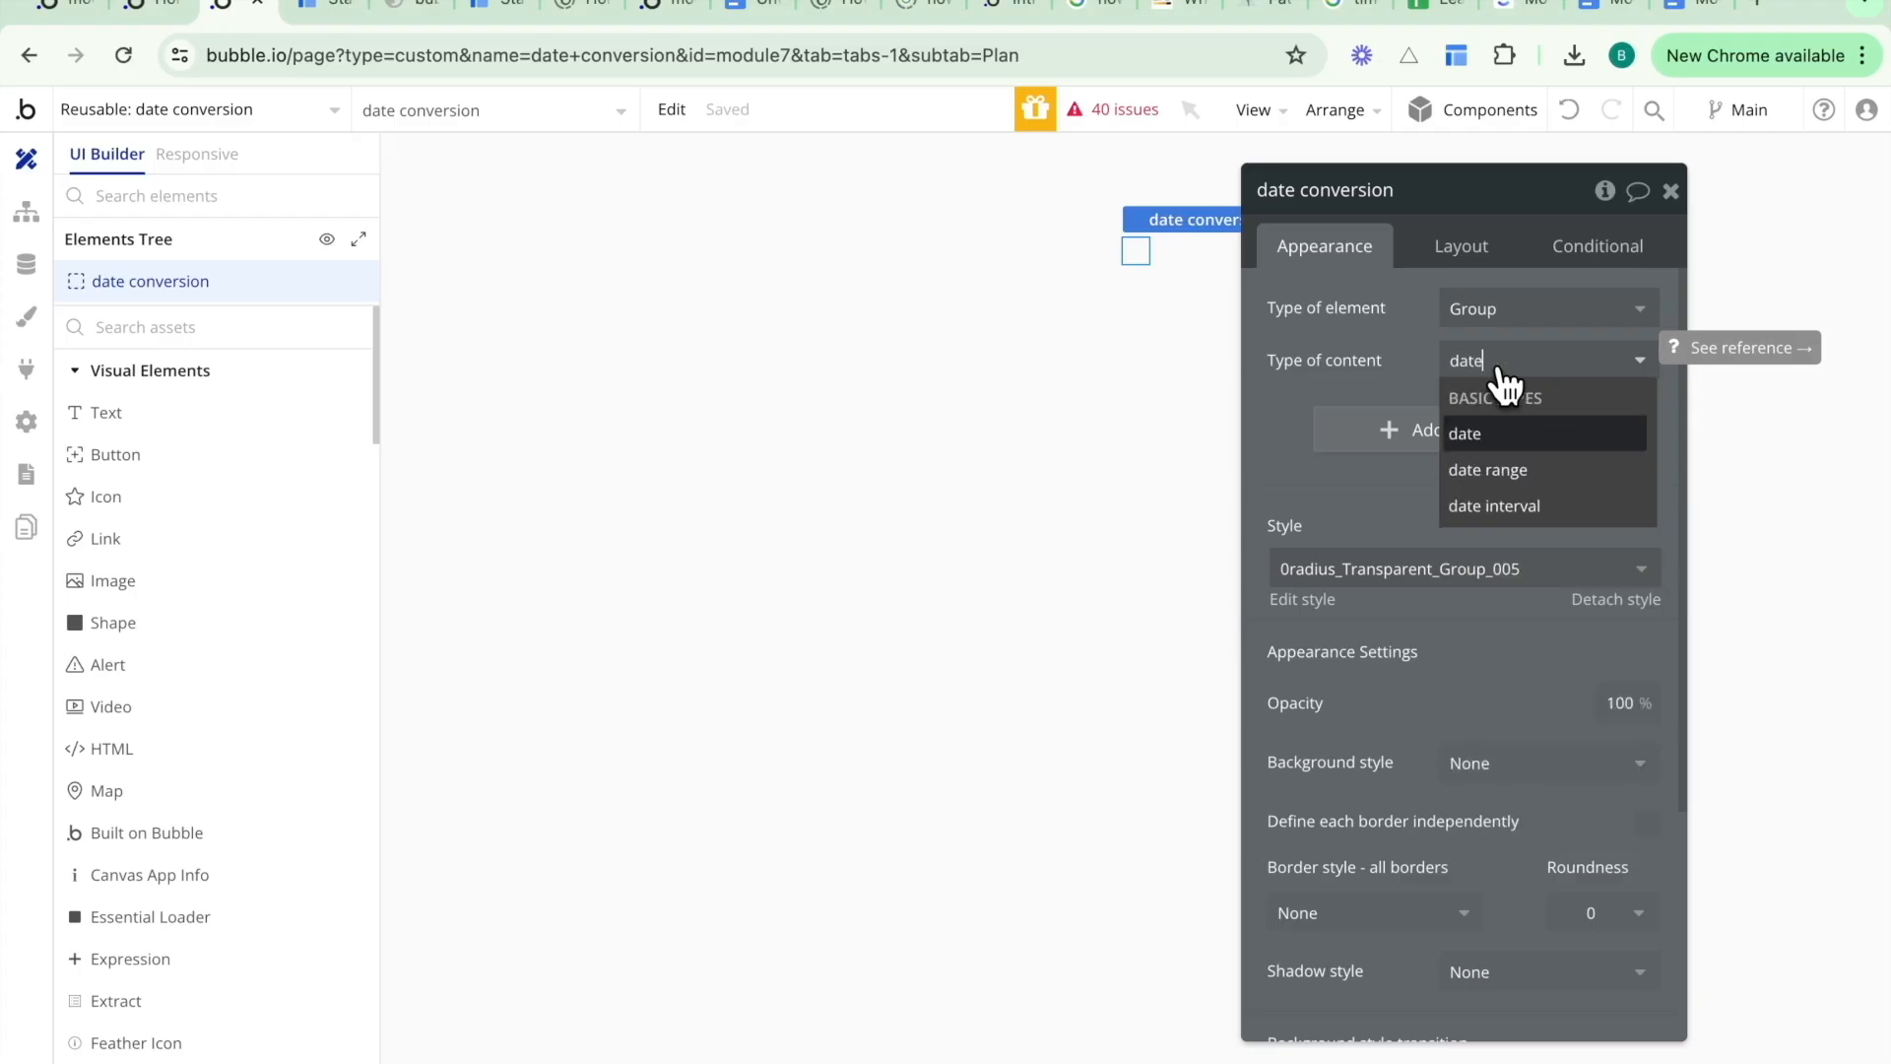
click(1469, 431)
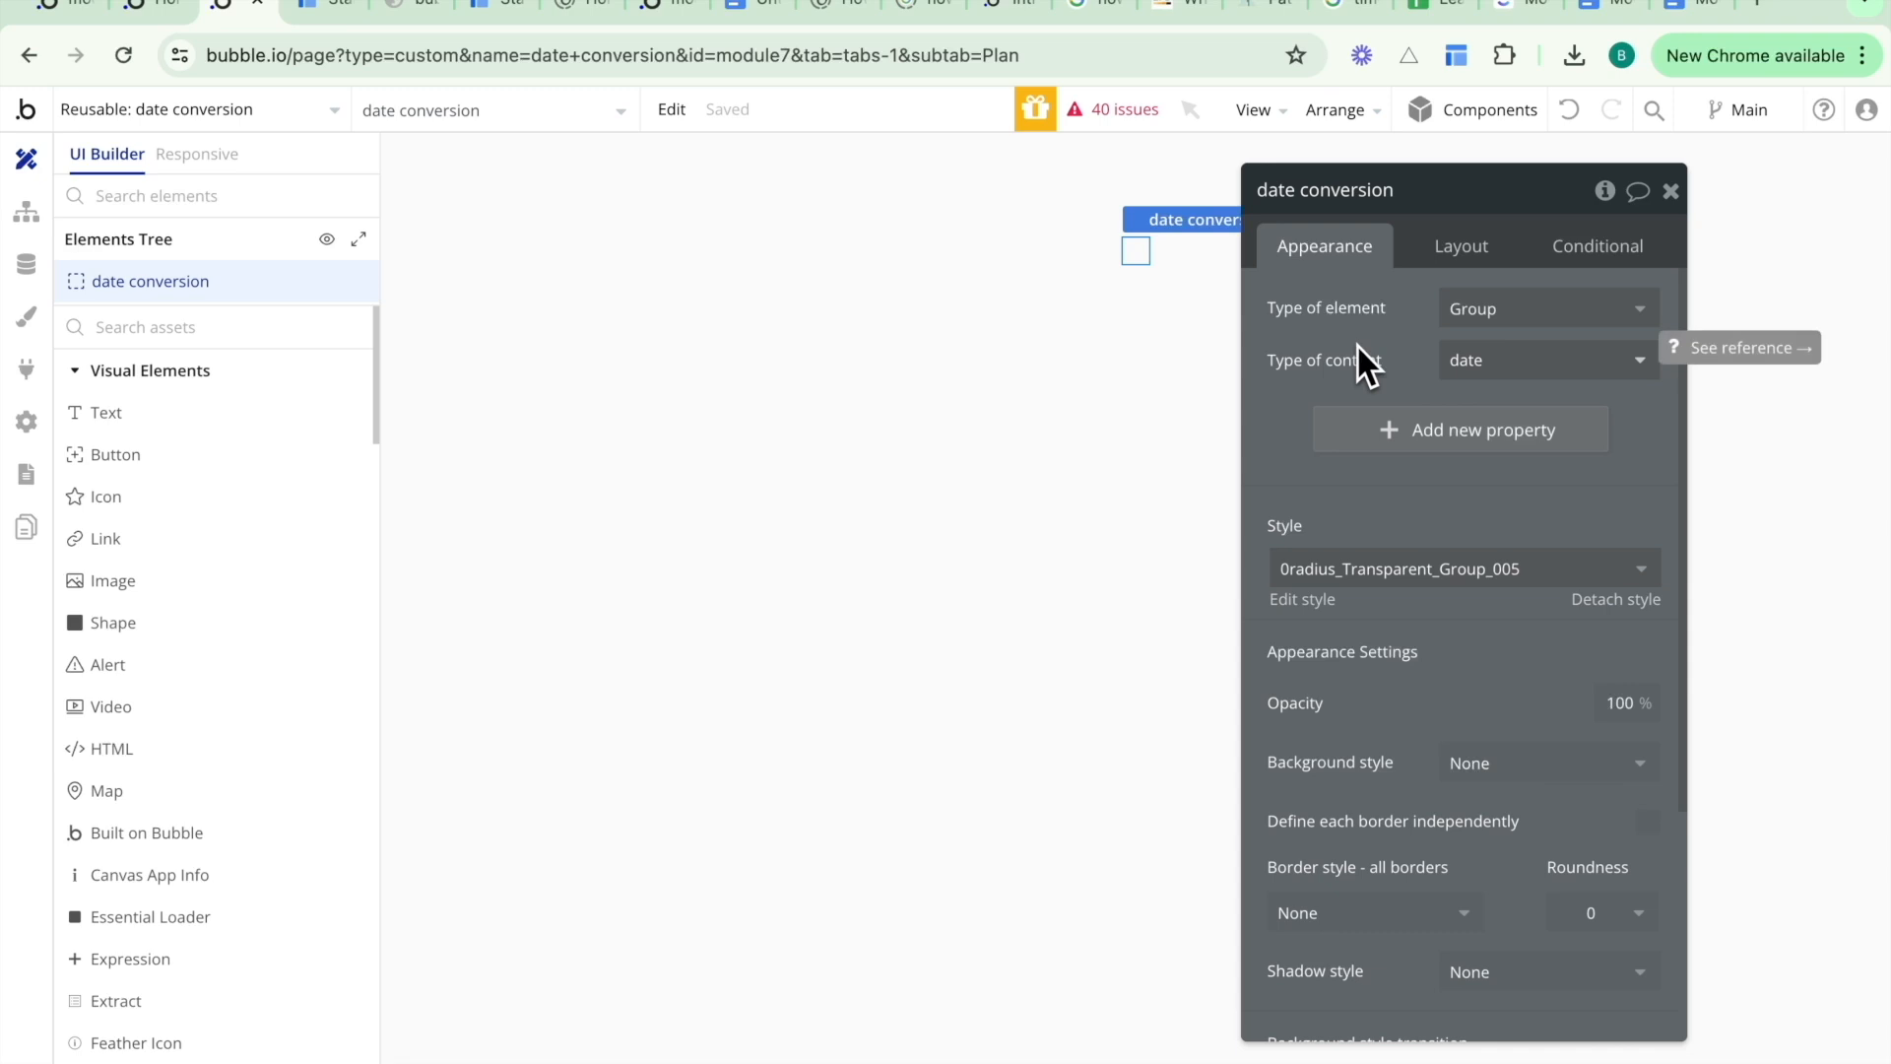
- Start adding a new property labelled new date with the Dynamic value input type
click(1384, 430)
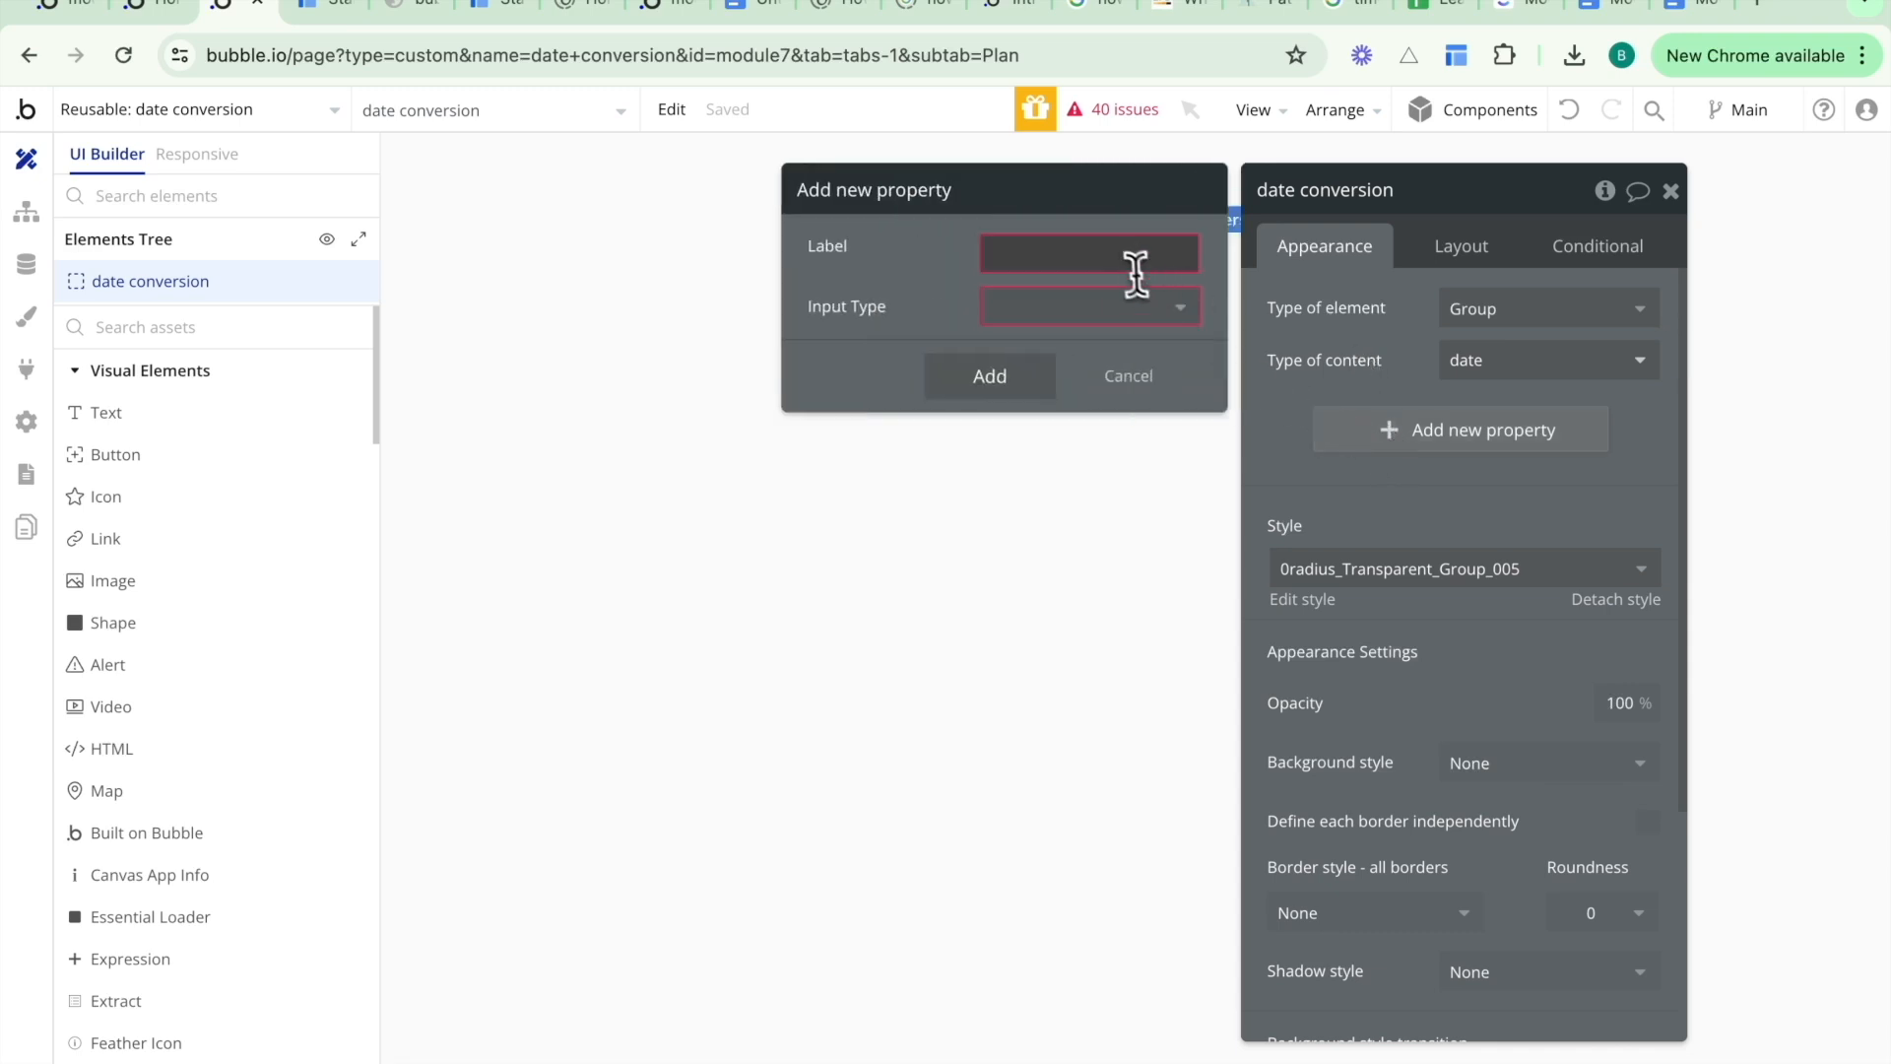
click(1116, 251)
text(new date)
click(1106, 306)
text(t)
key(BackSpace)
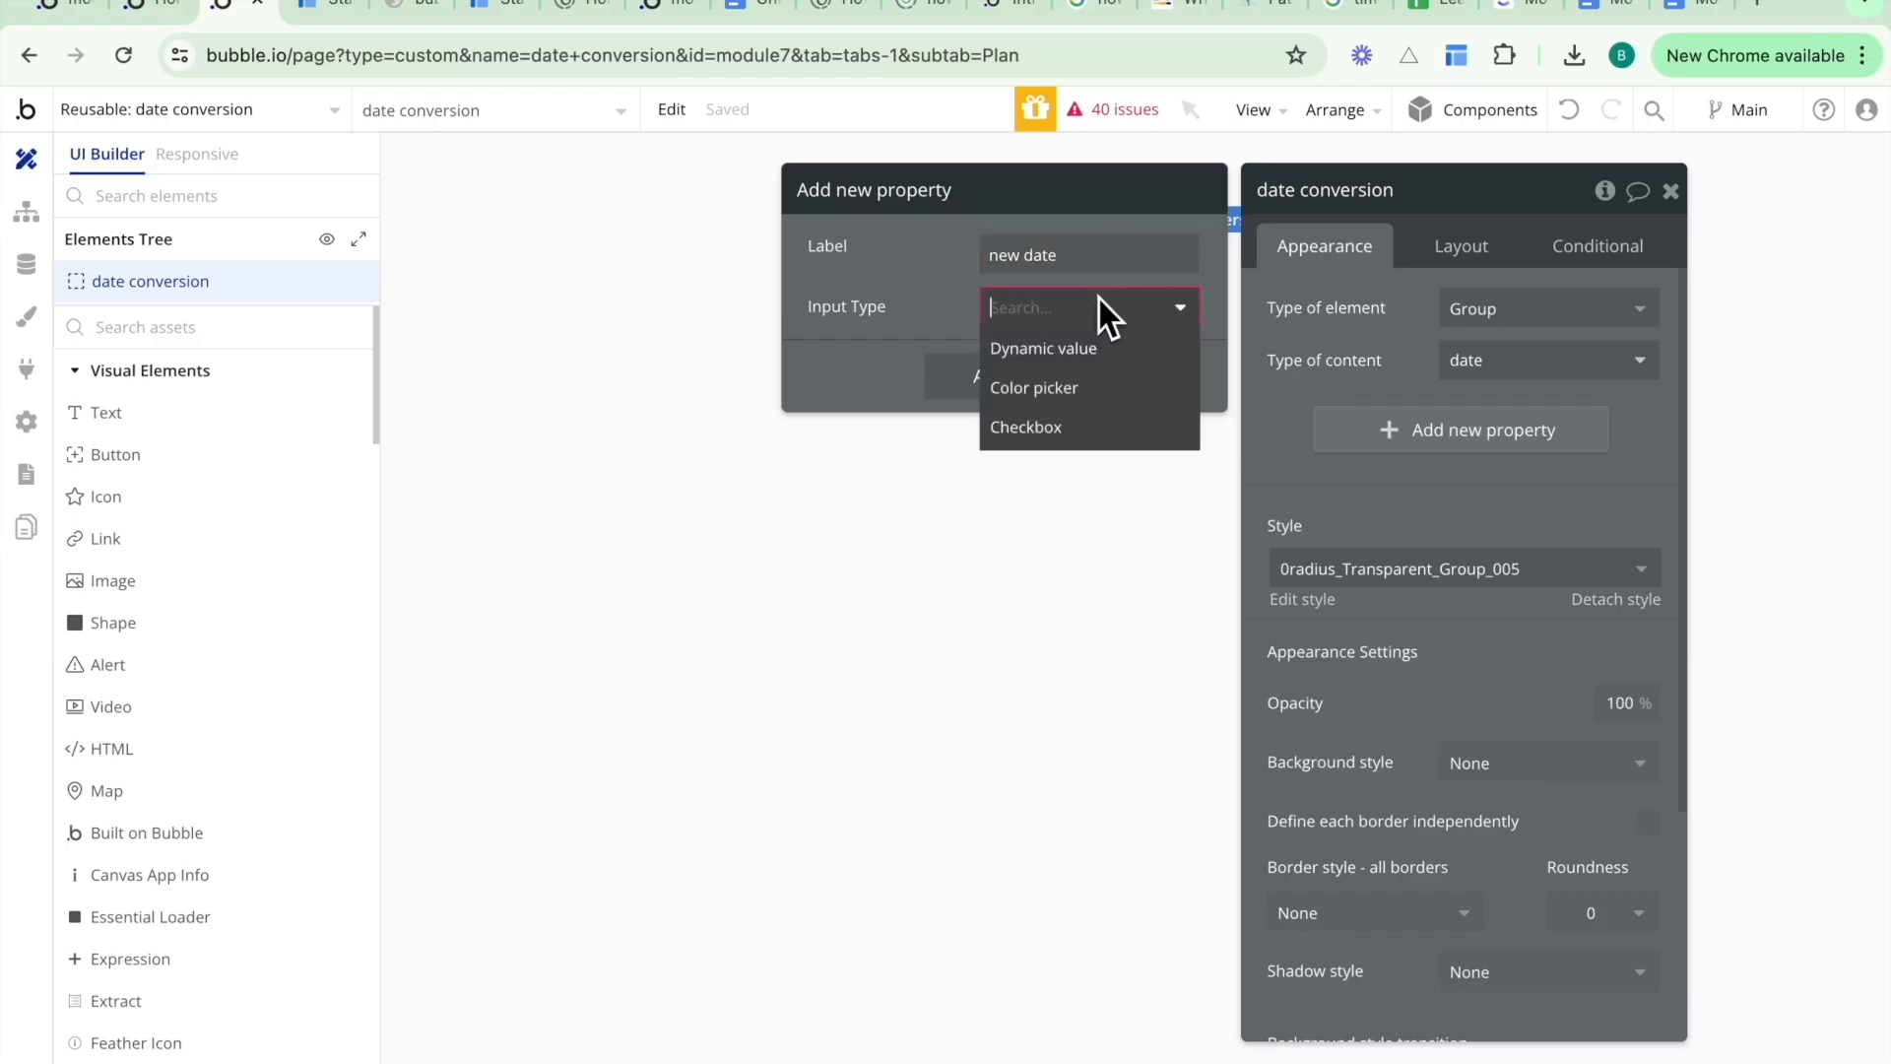
click(1083, 352)
- Set the new property's field type to text
click(1088, 373)
text(tex)
click(1054, 437)
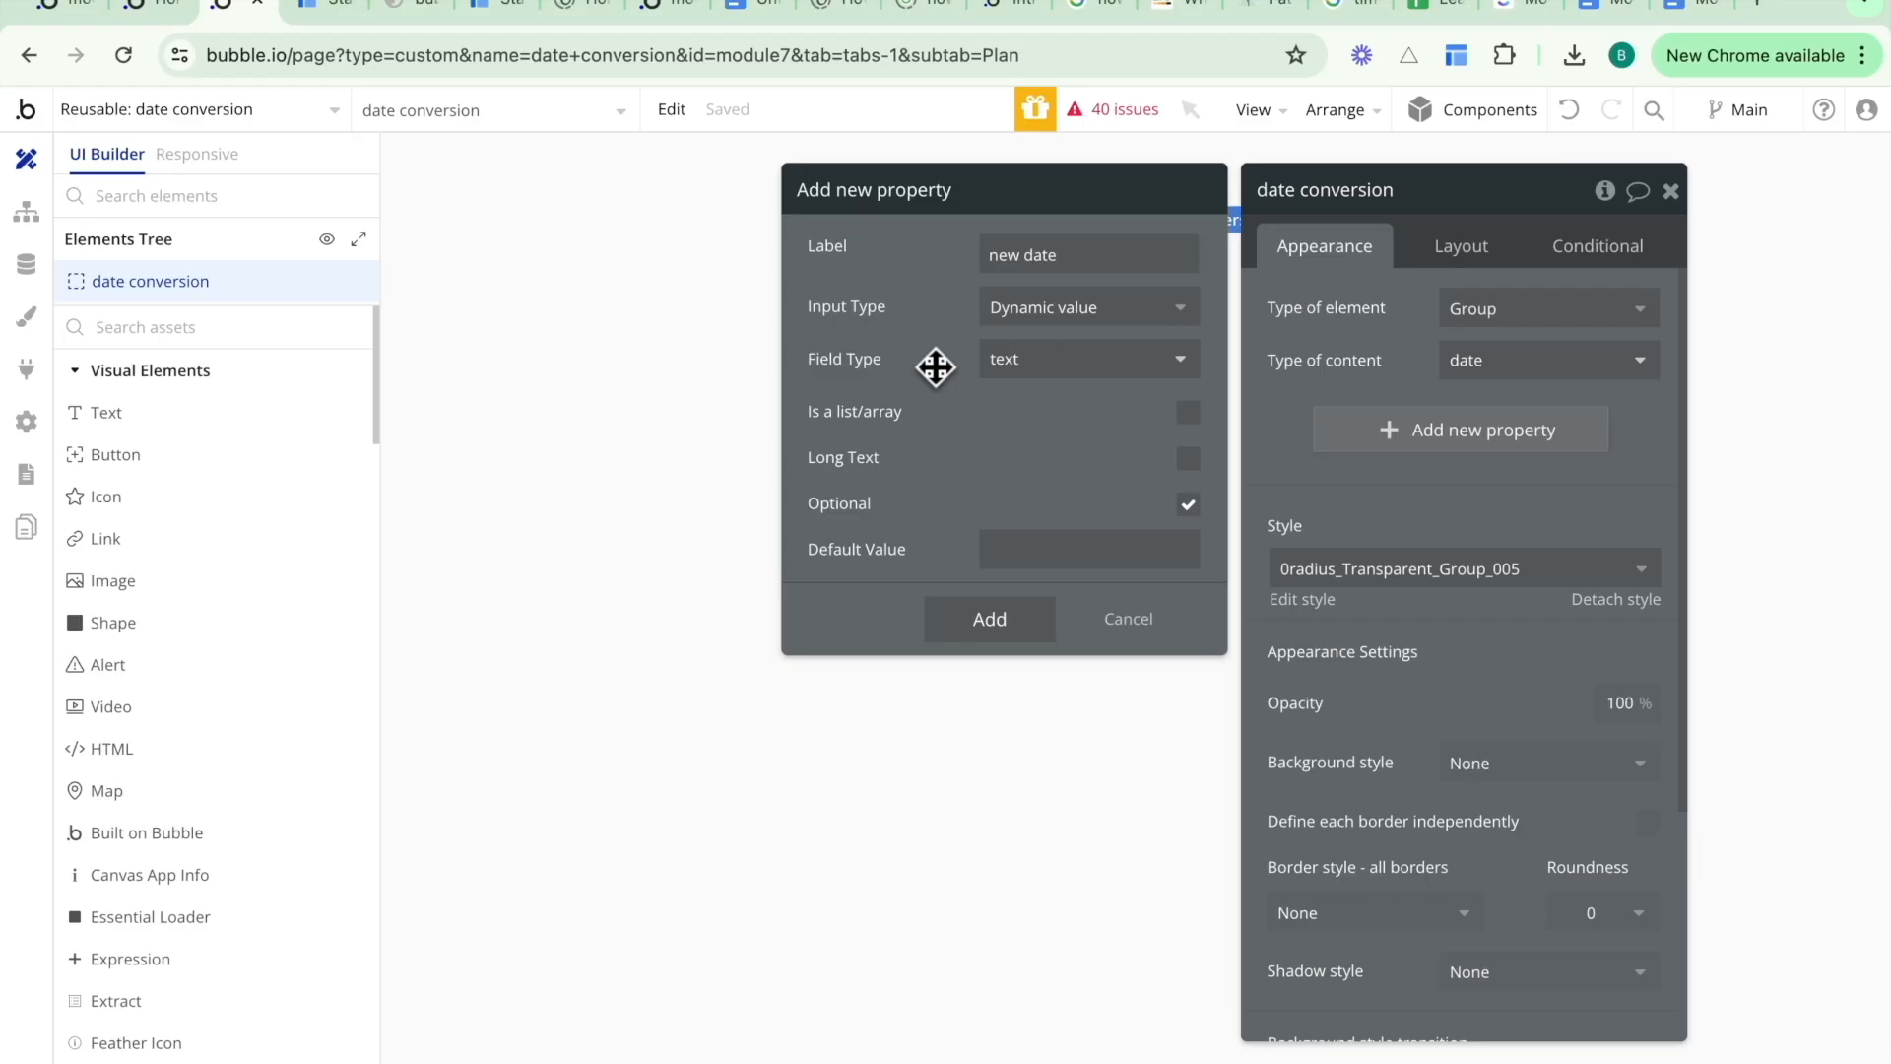
- Relabel the property created date, add it, and review its settings
click(1067, 250)
drag(1076, 253, 984, 251)
text(created date)
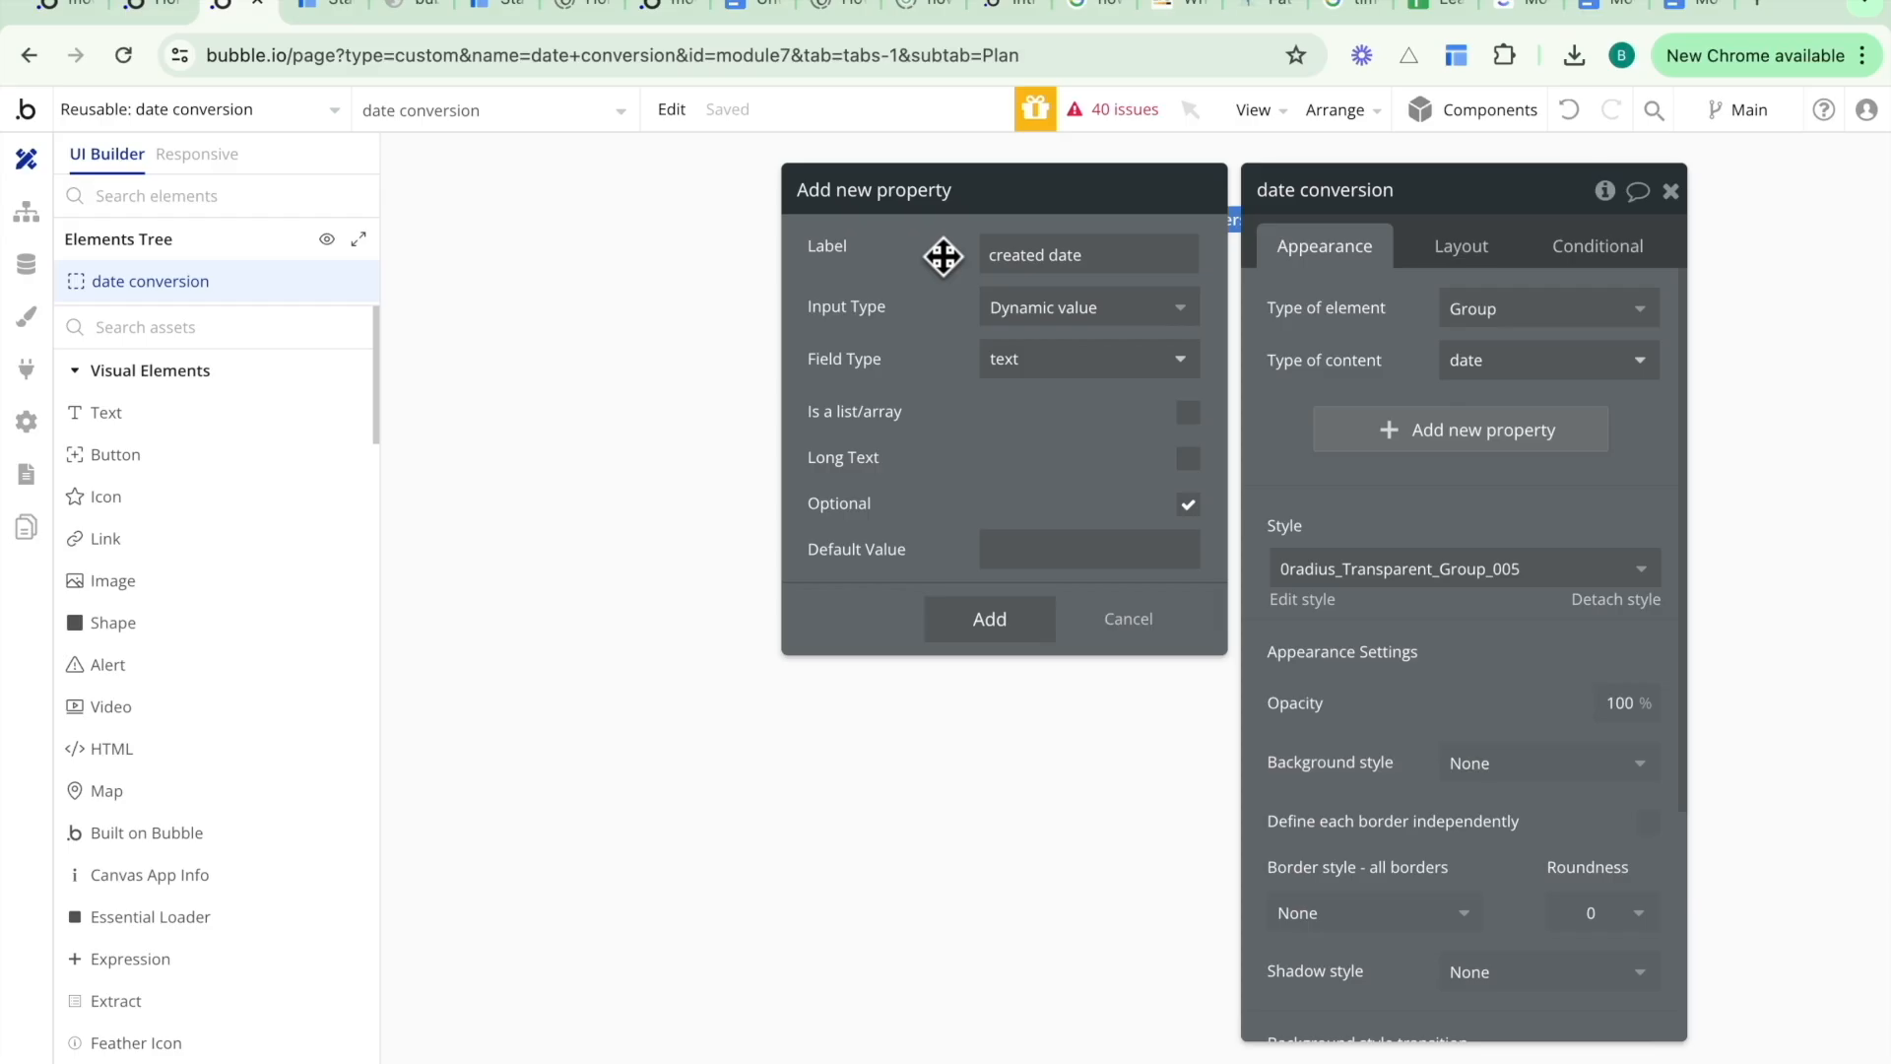
click(988, 618)
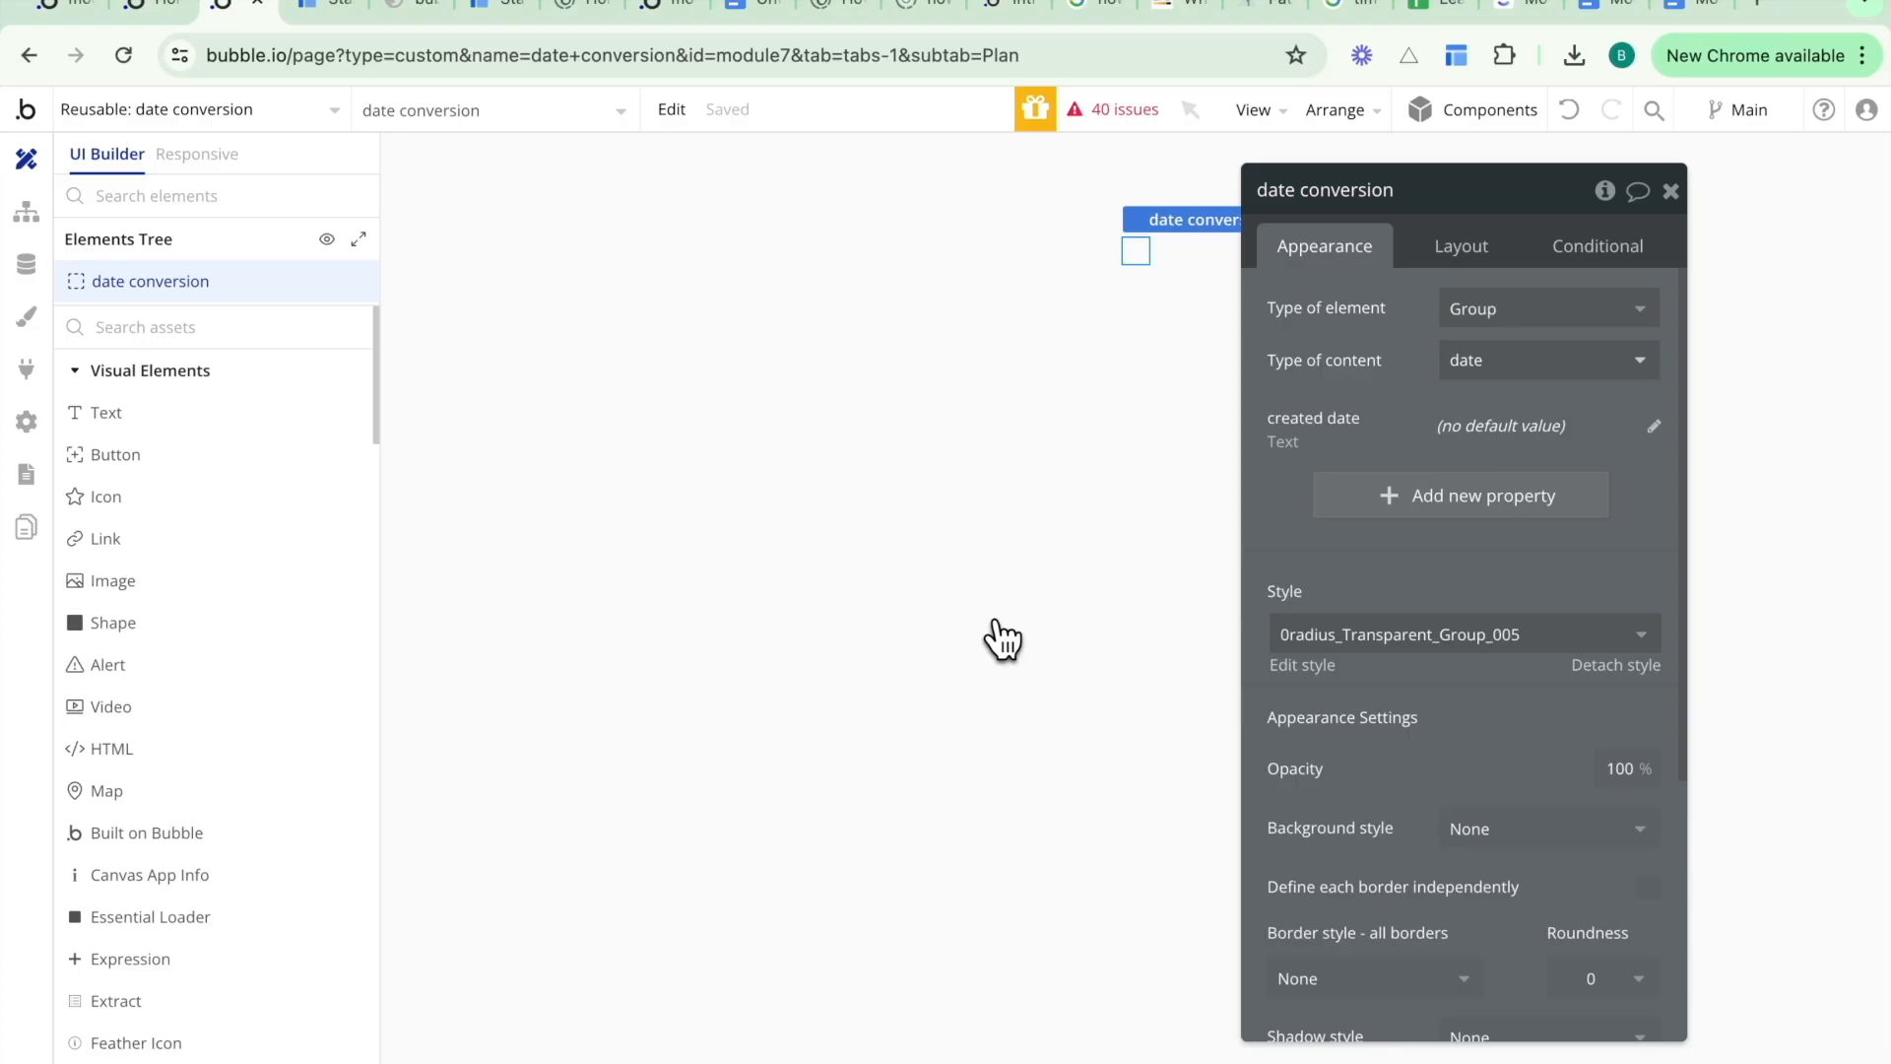
click(1653, 432)
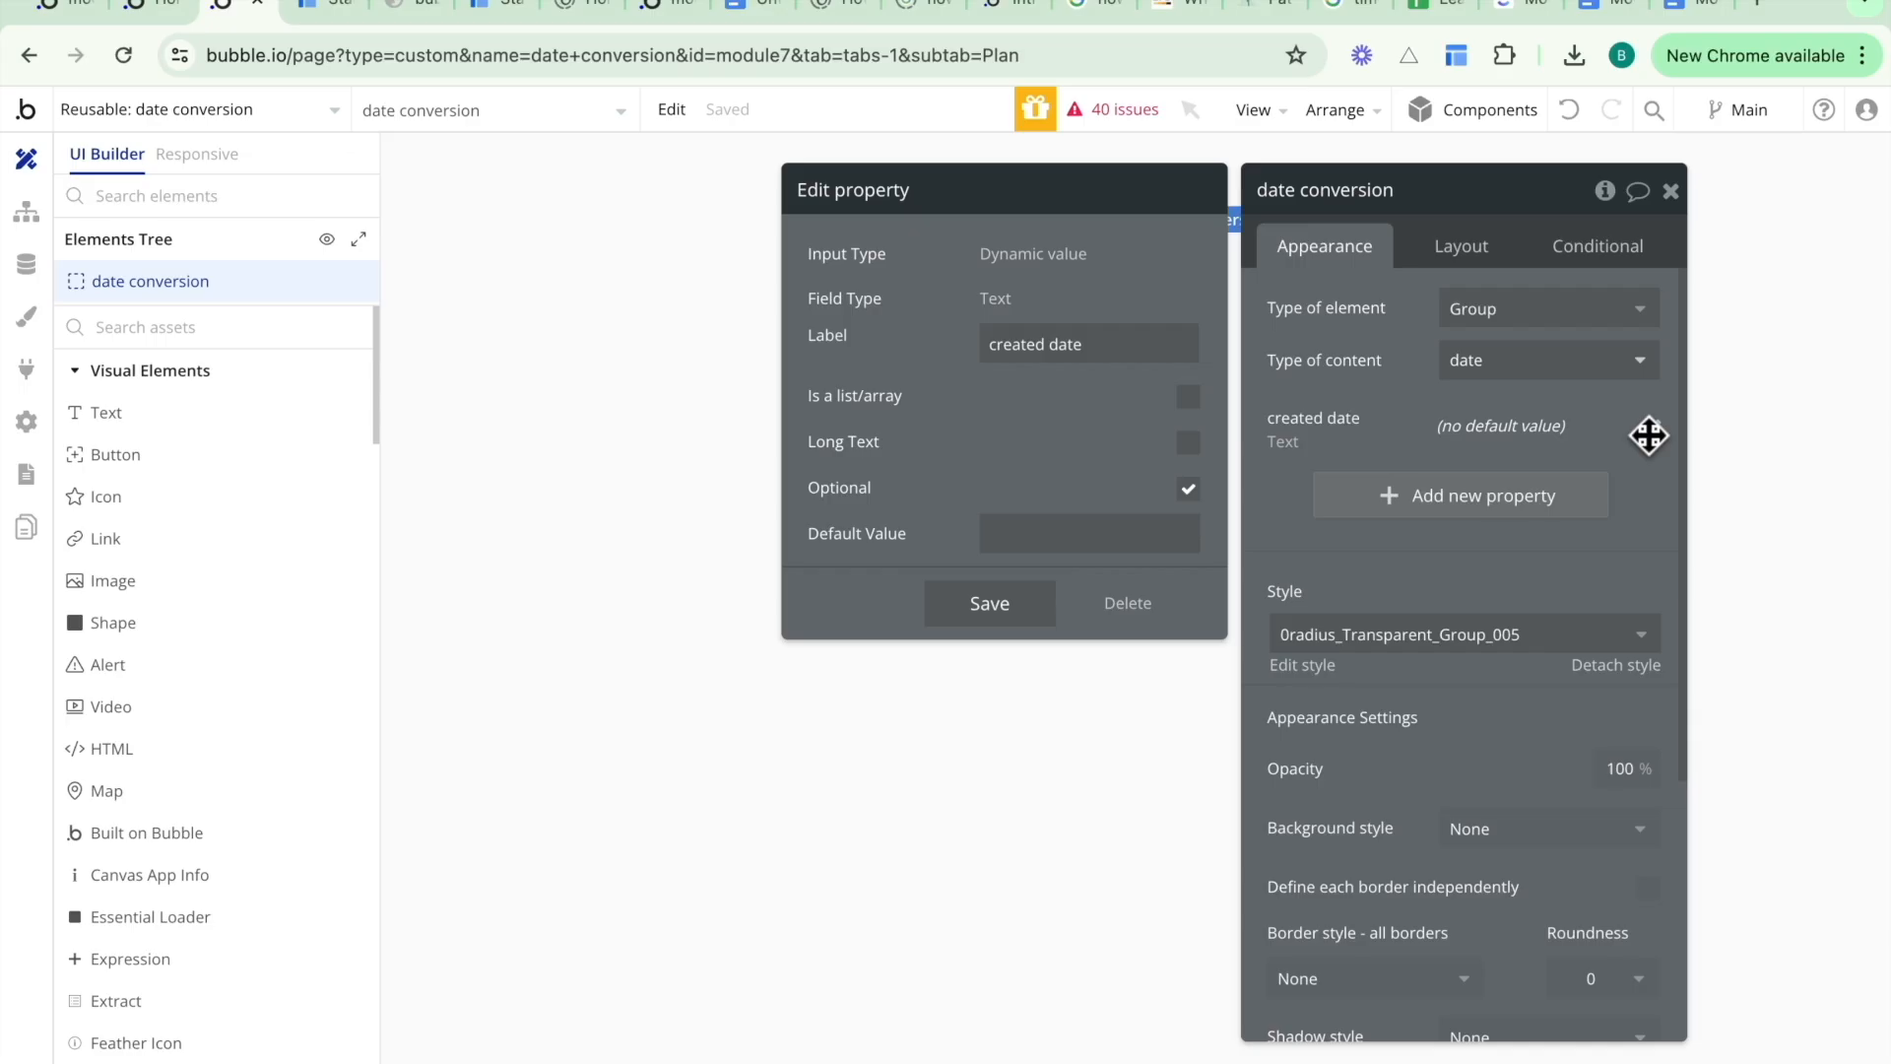
click(1428, 404)
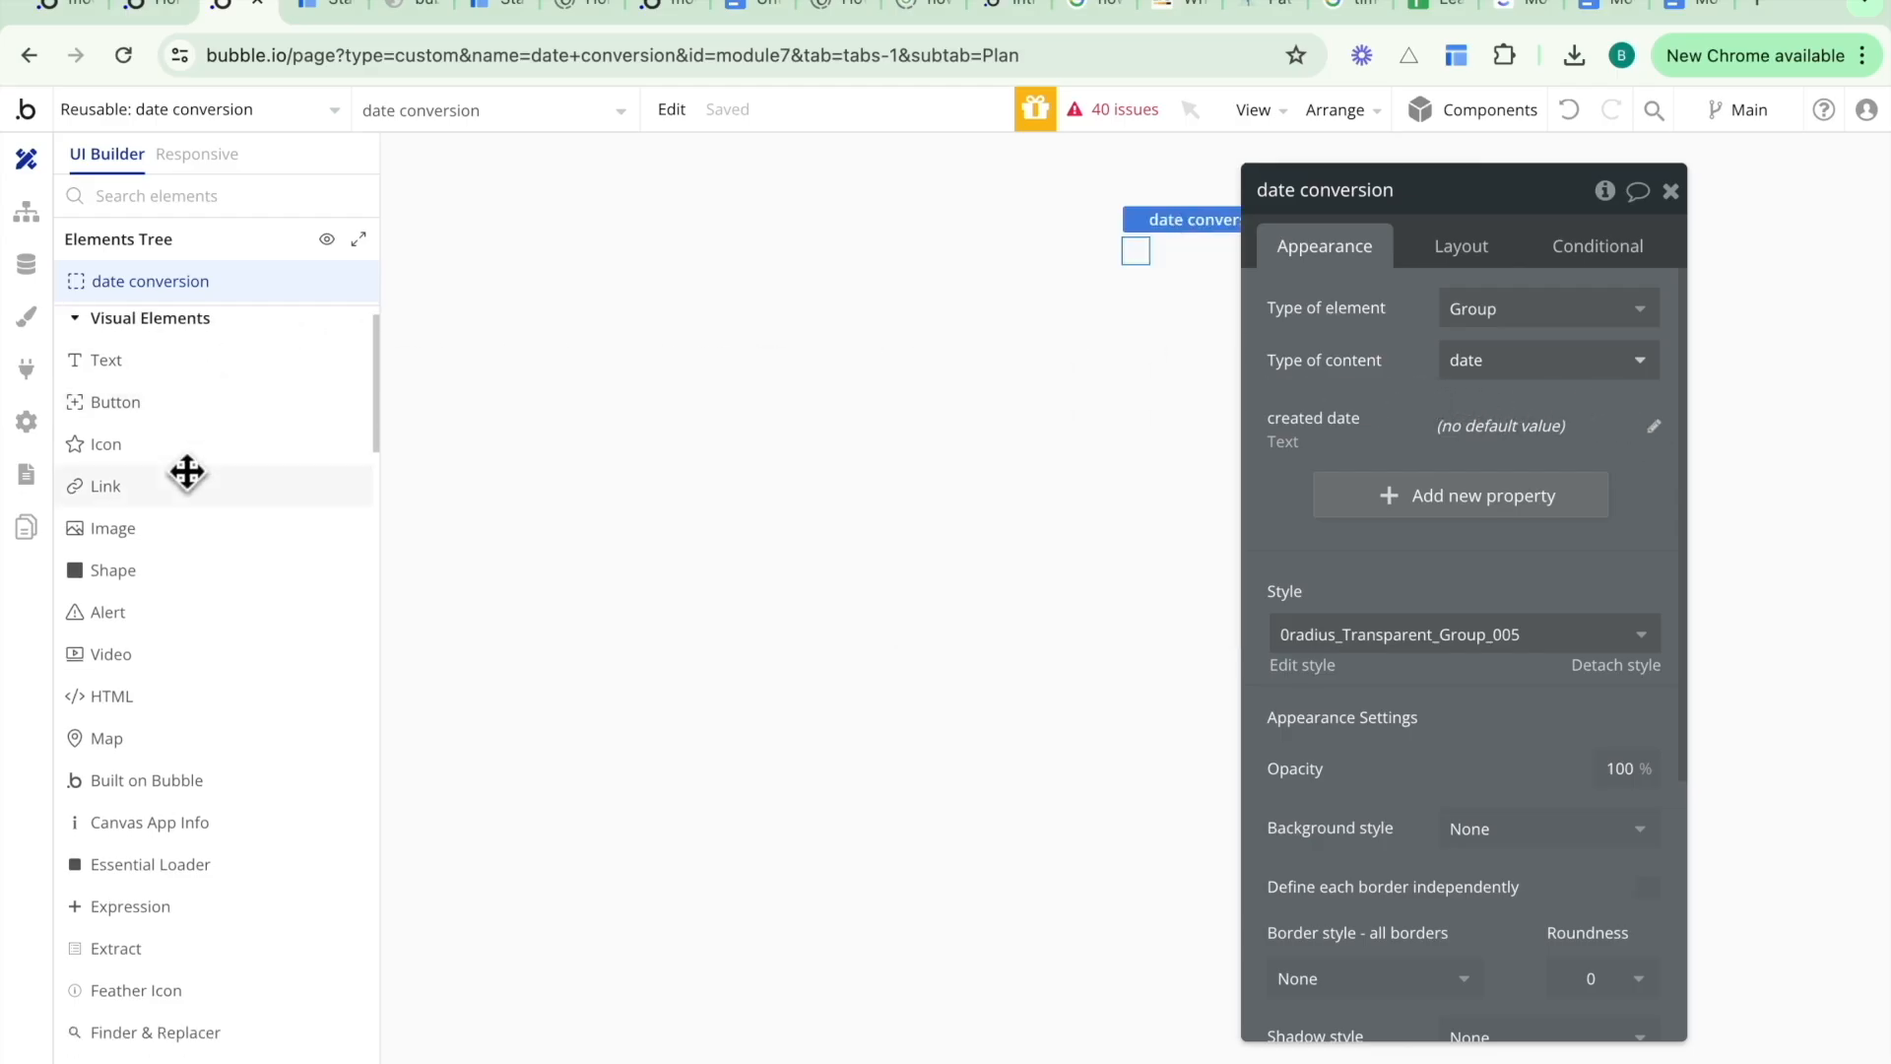
- Switch to the dashboard page and select the Popup Hidden Variables element
click(305, 114)
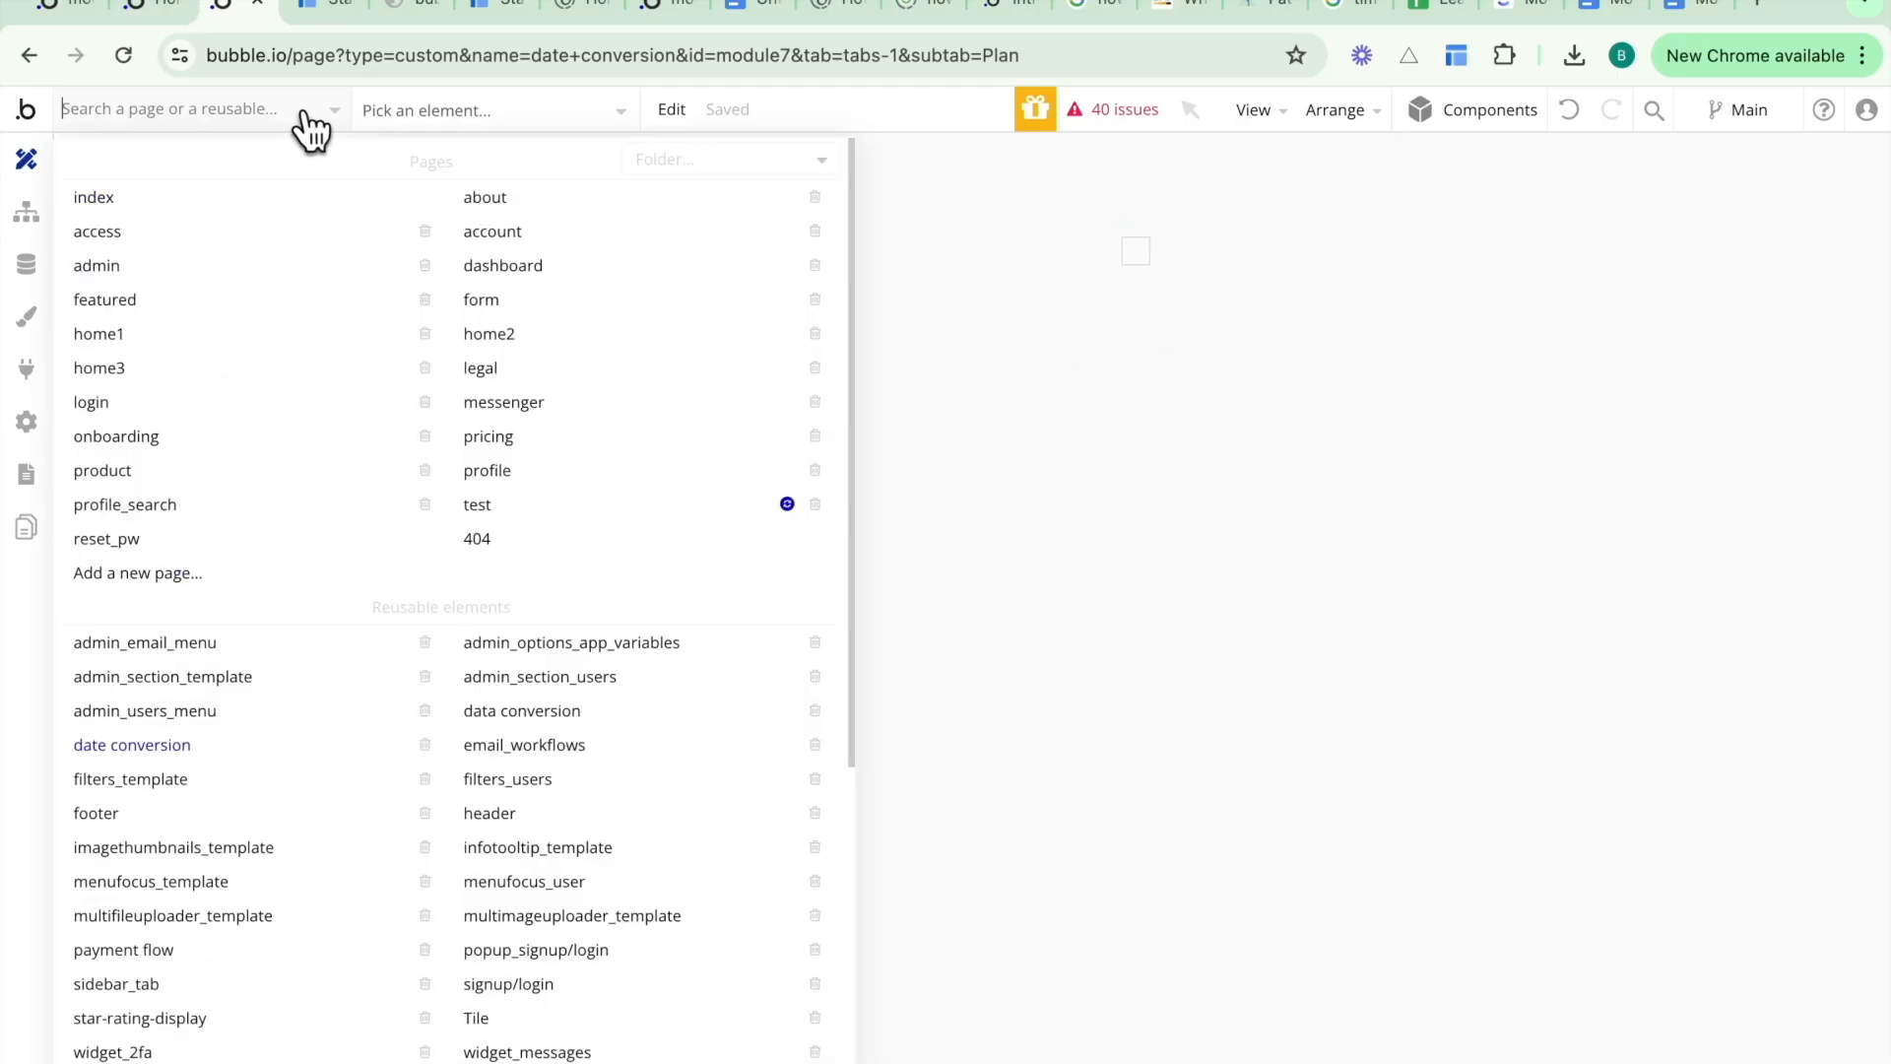
click(503, 265)
click(479, 113)
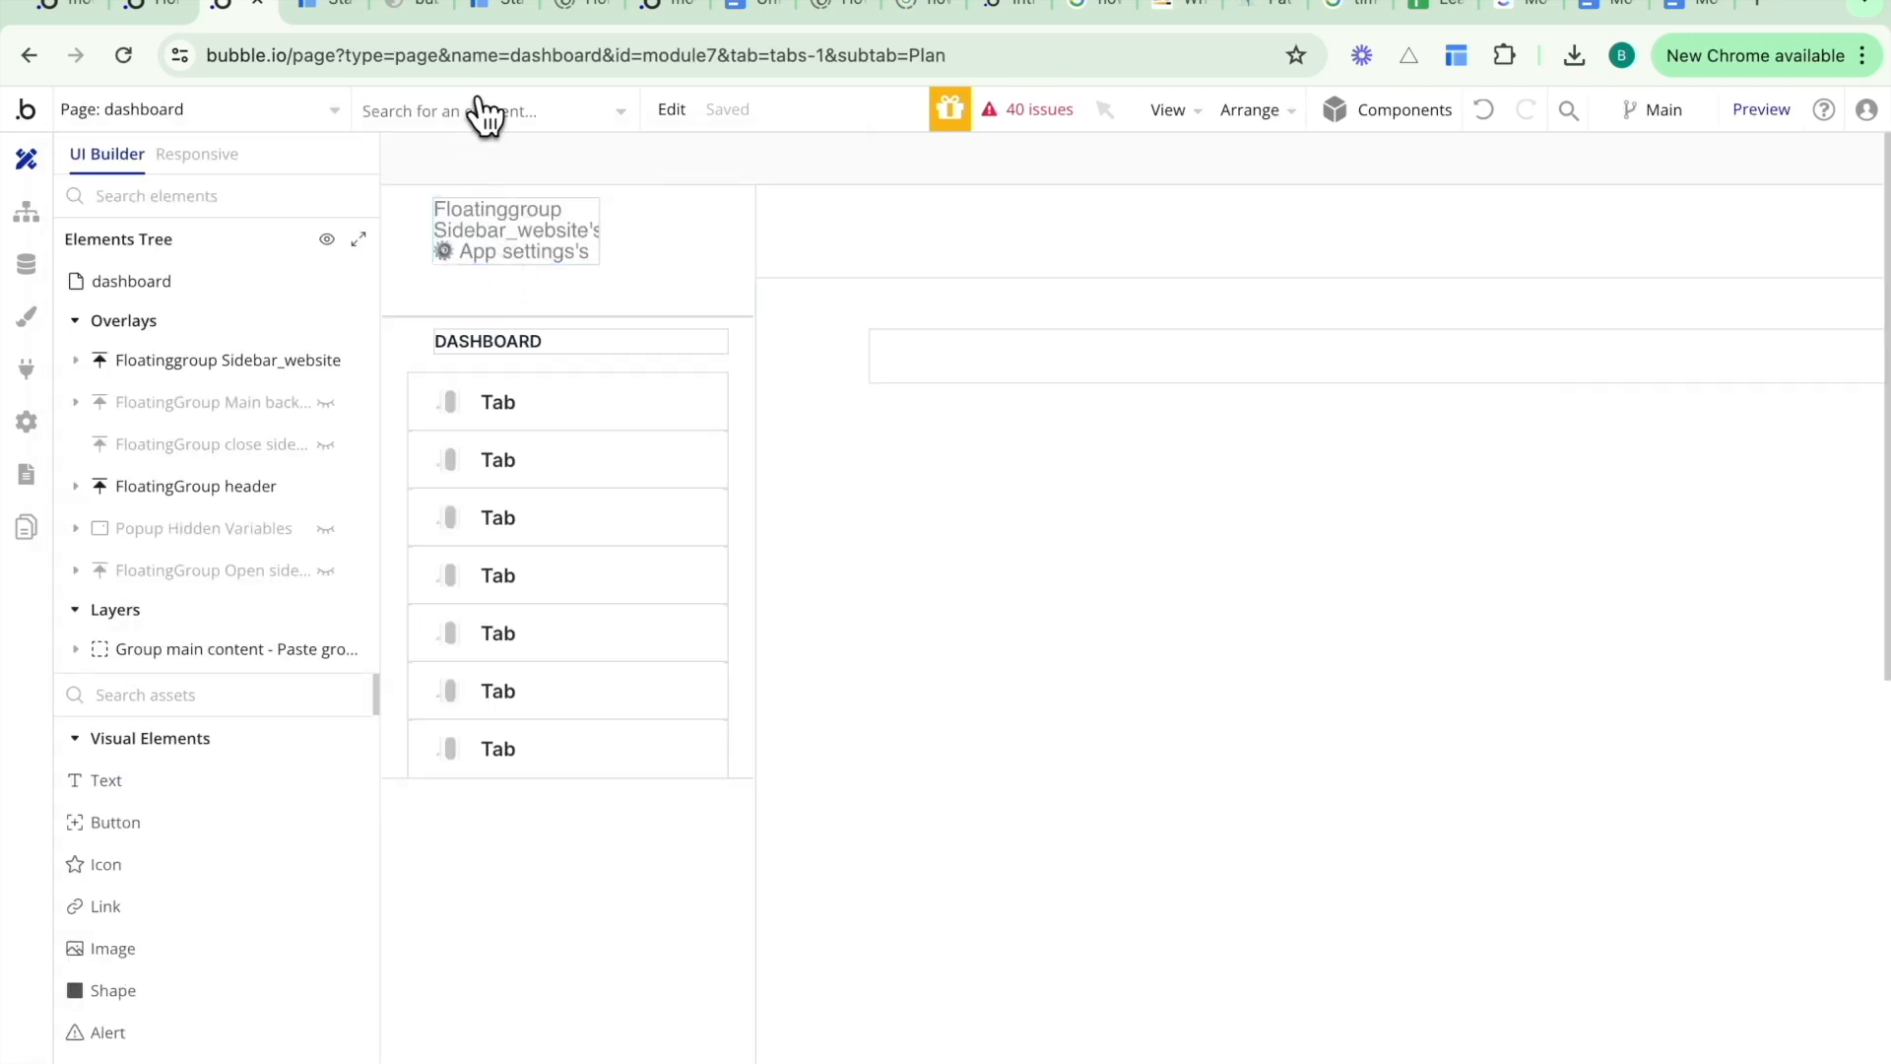
text(hidden)
click(463, 200)
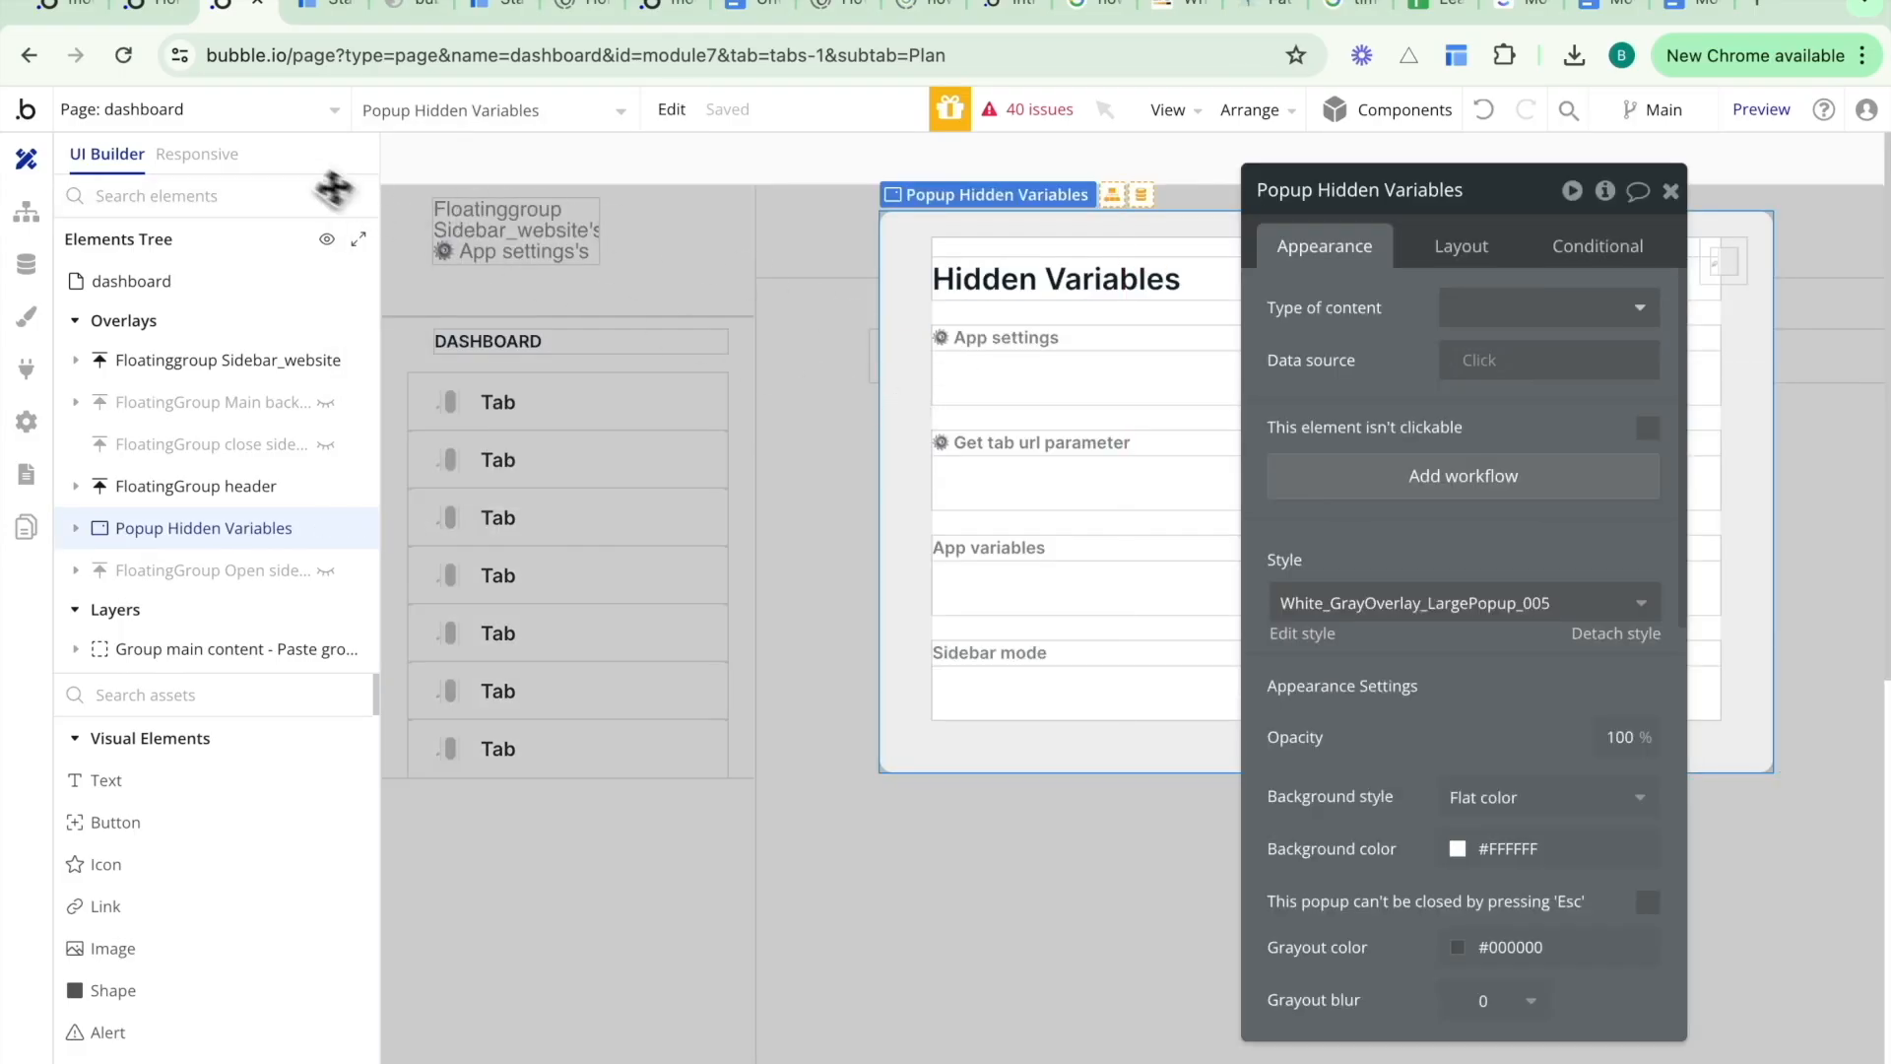
- Return to the date conversion reusable element and select the placeholder group in the hidden variables popup
click(288, 116)
text(date)
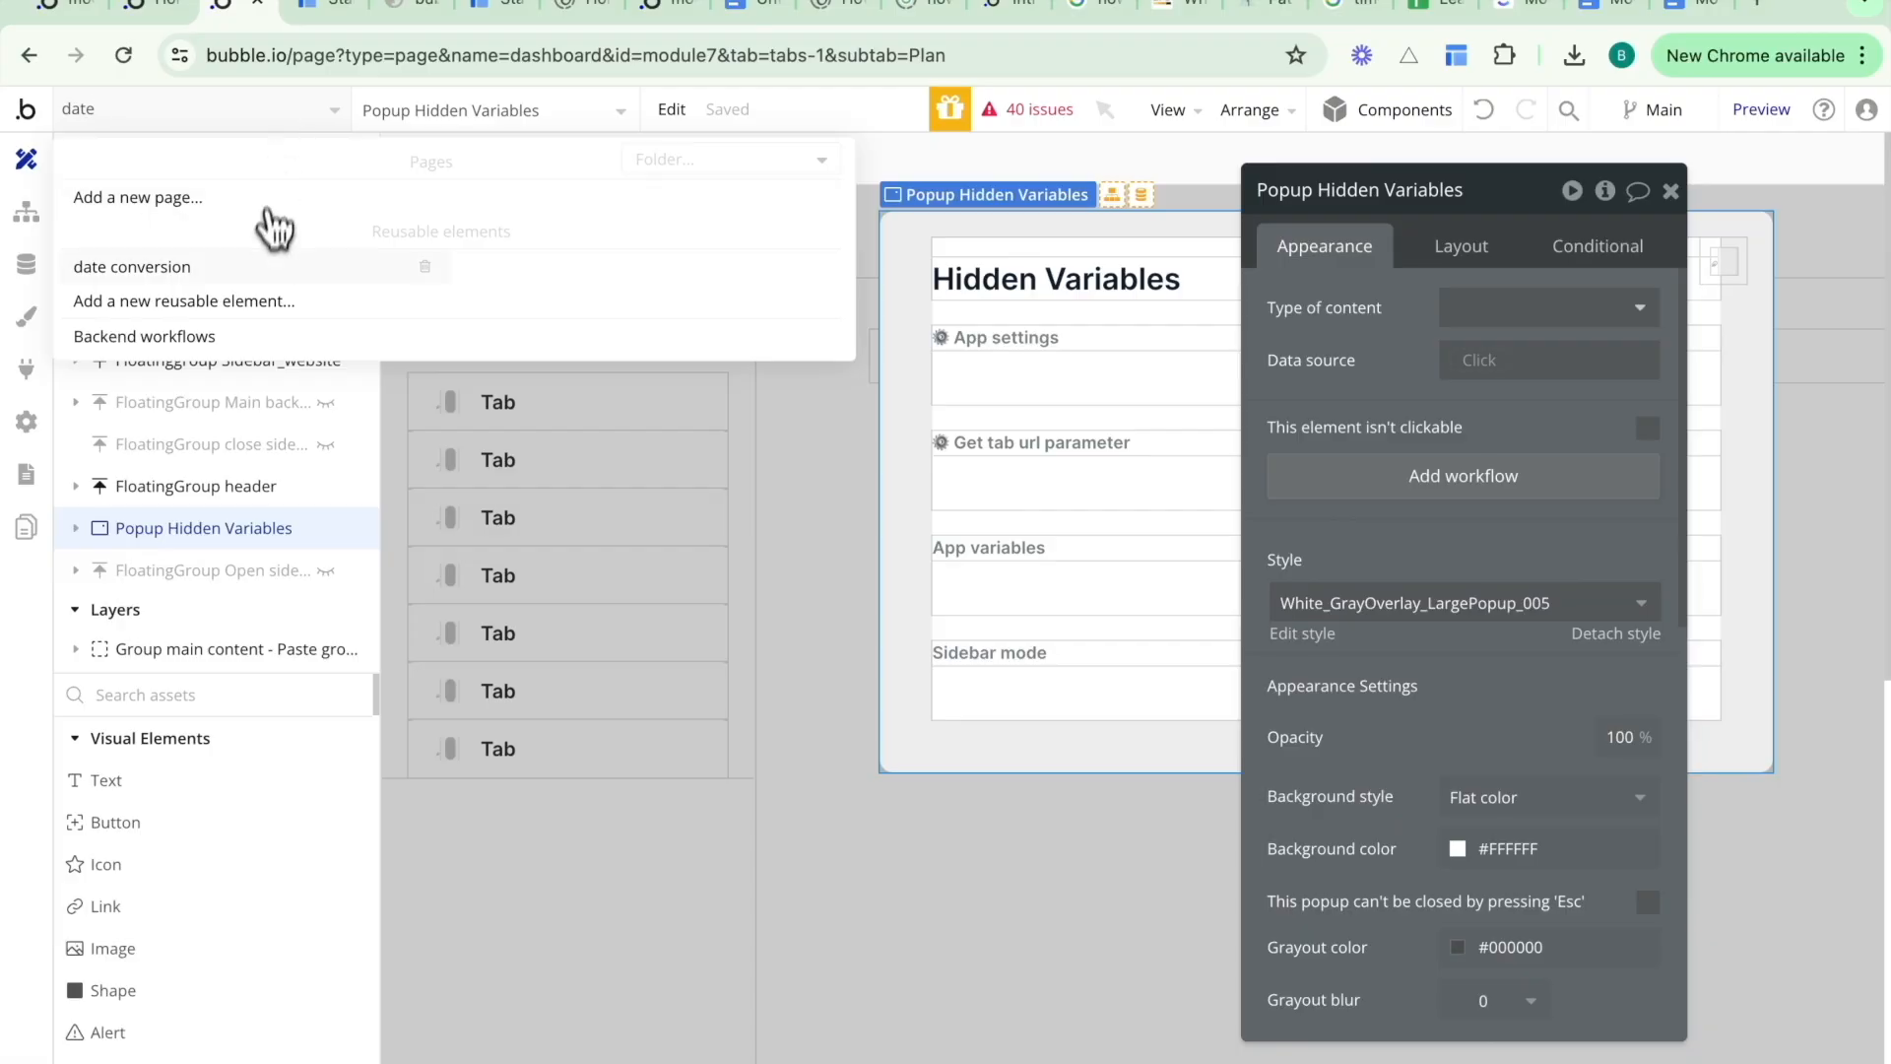
click(258, 263)
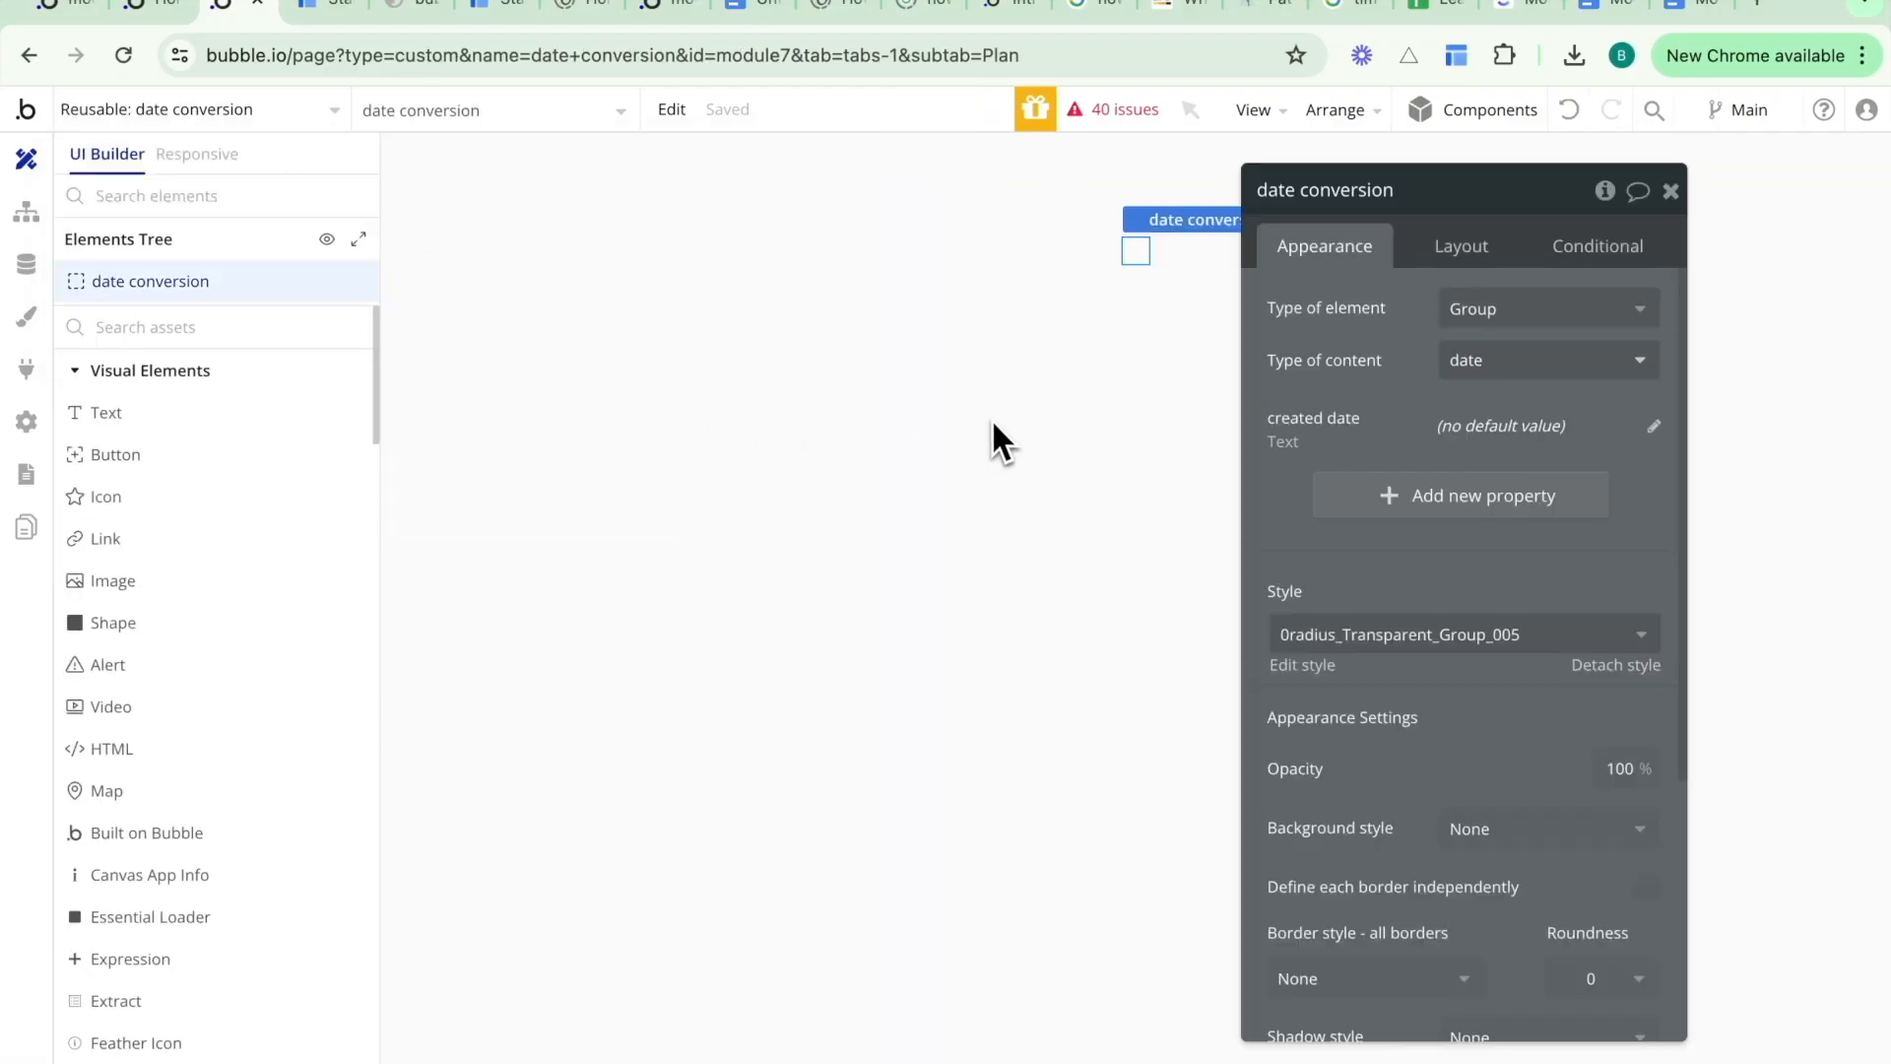
click(1097, 443)
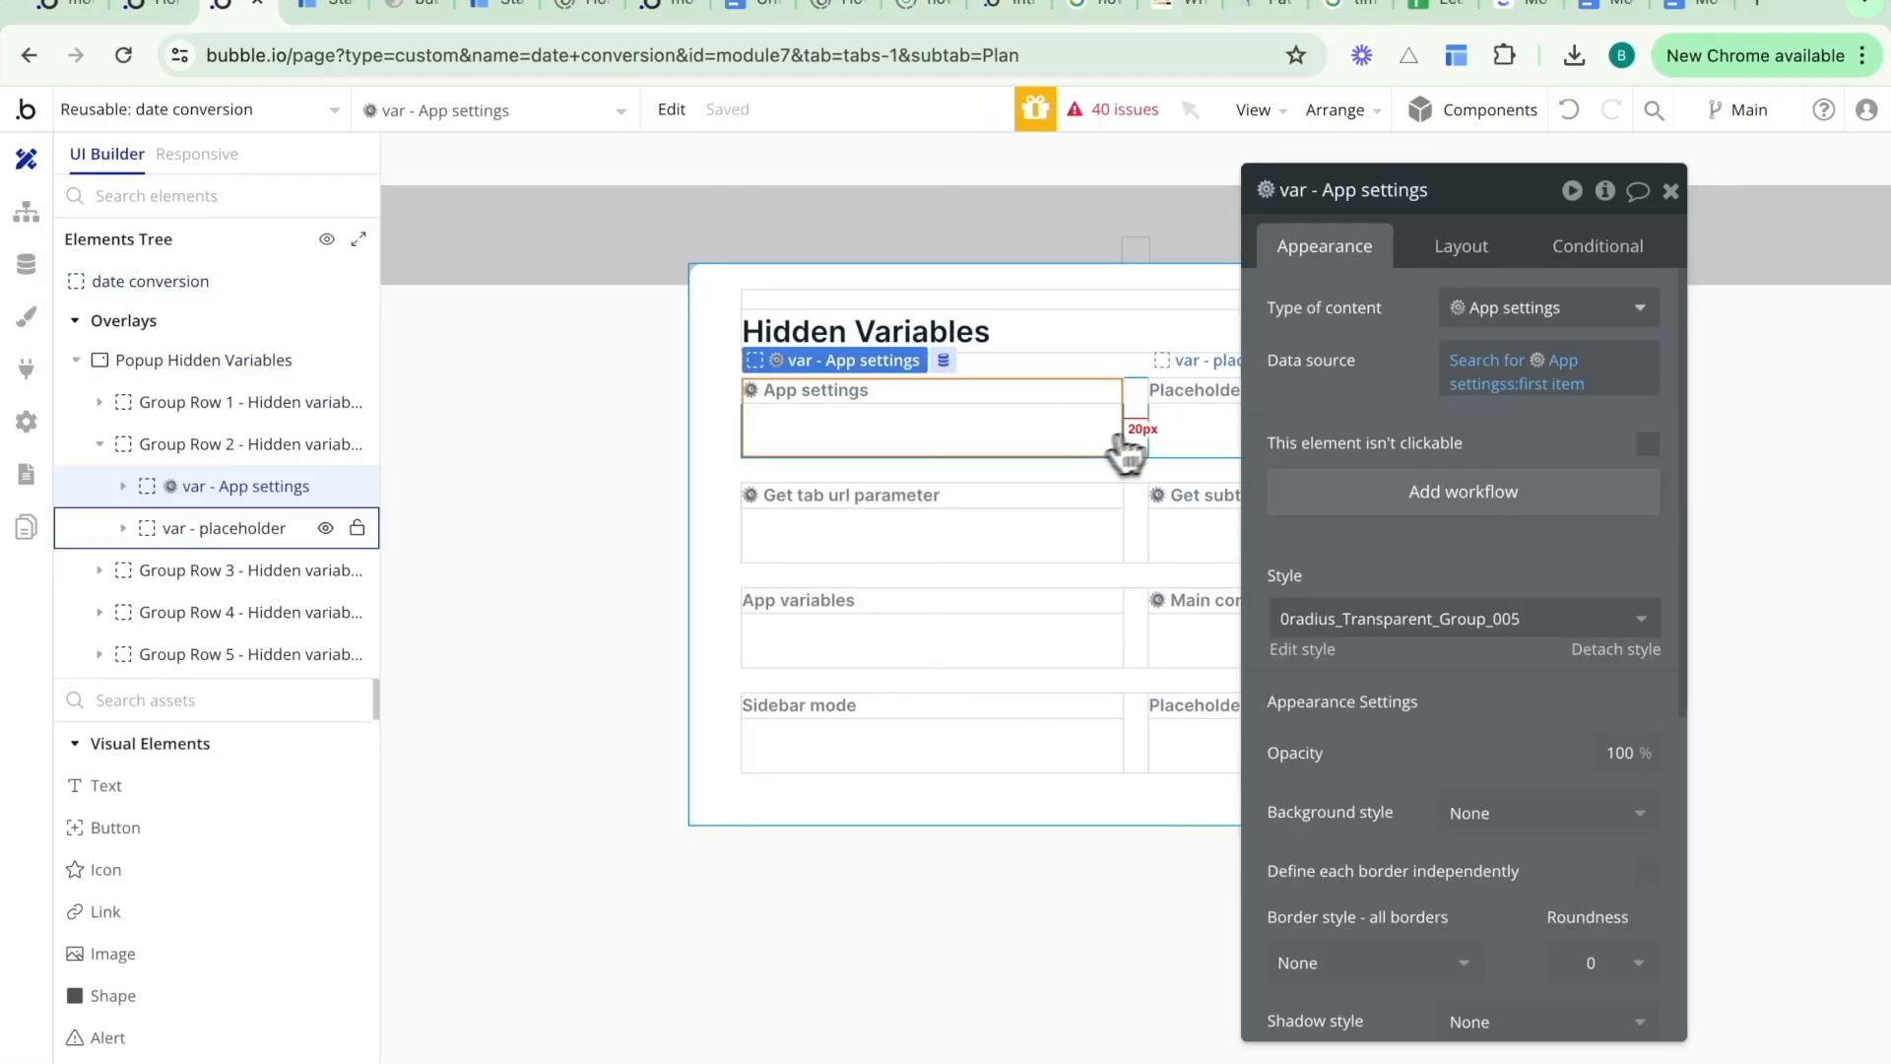
click(1177, 434)
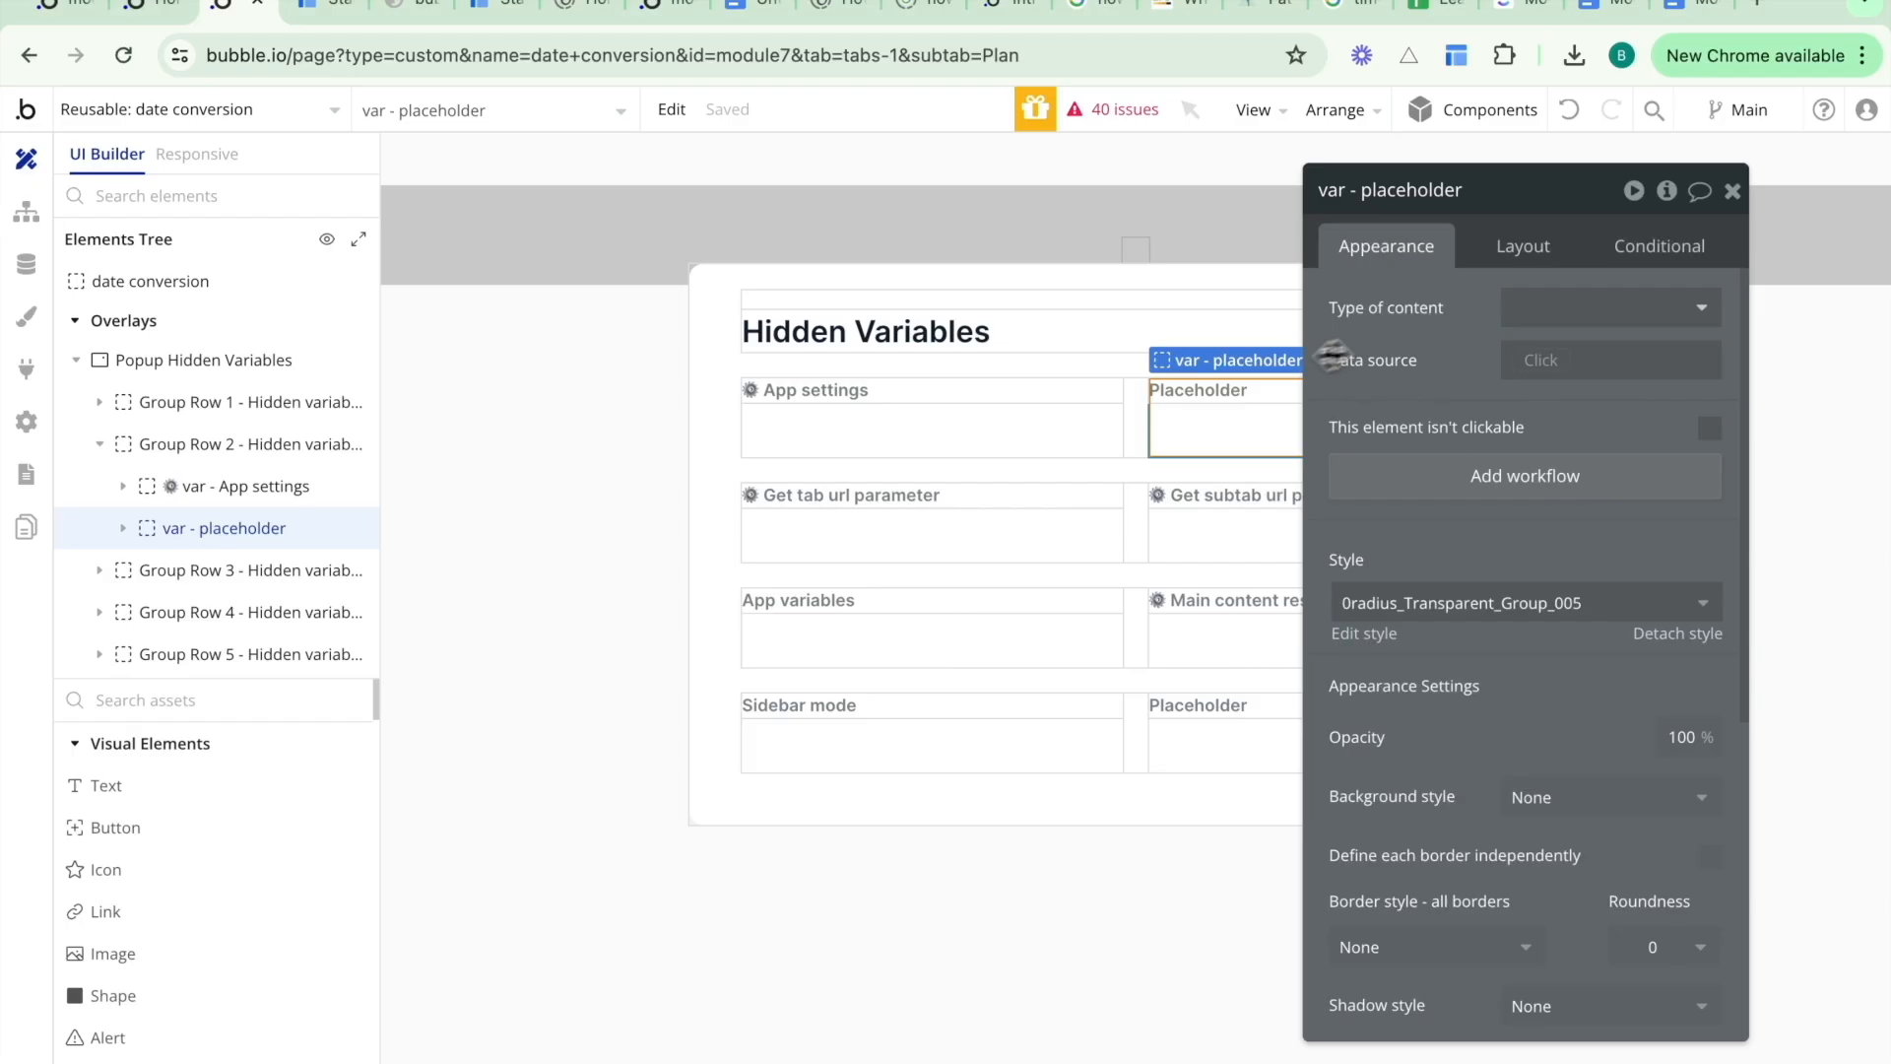
- Relabel the placeholder group's text to "Date conversion"
click(1224, 399)
drag(1519, 376, 448, 422)
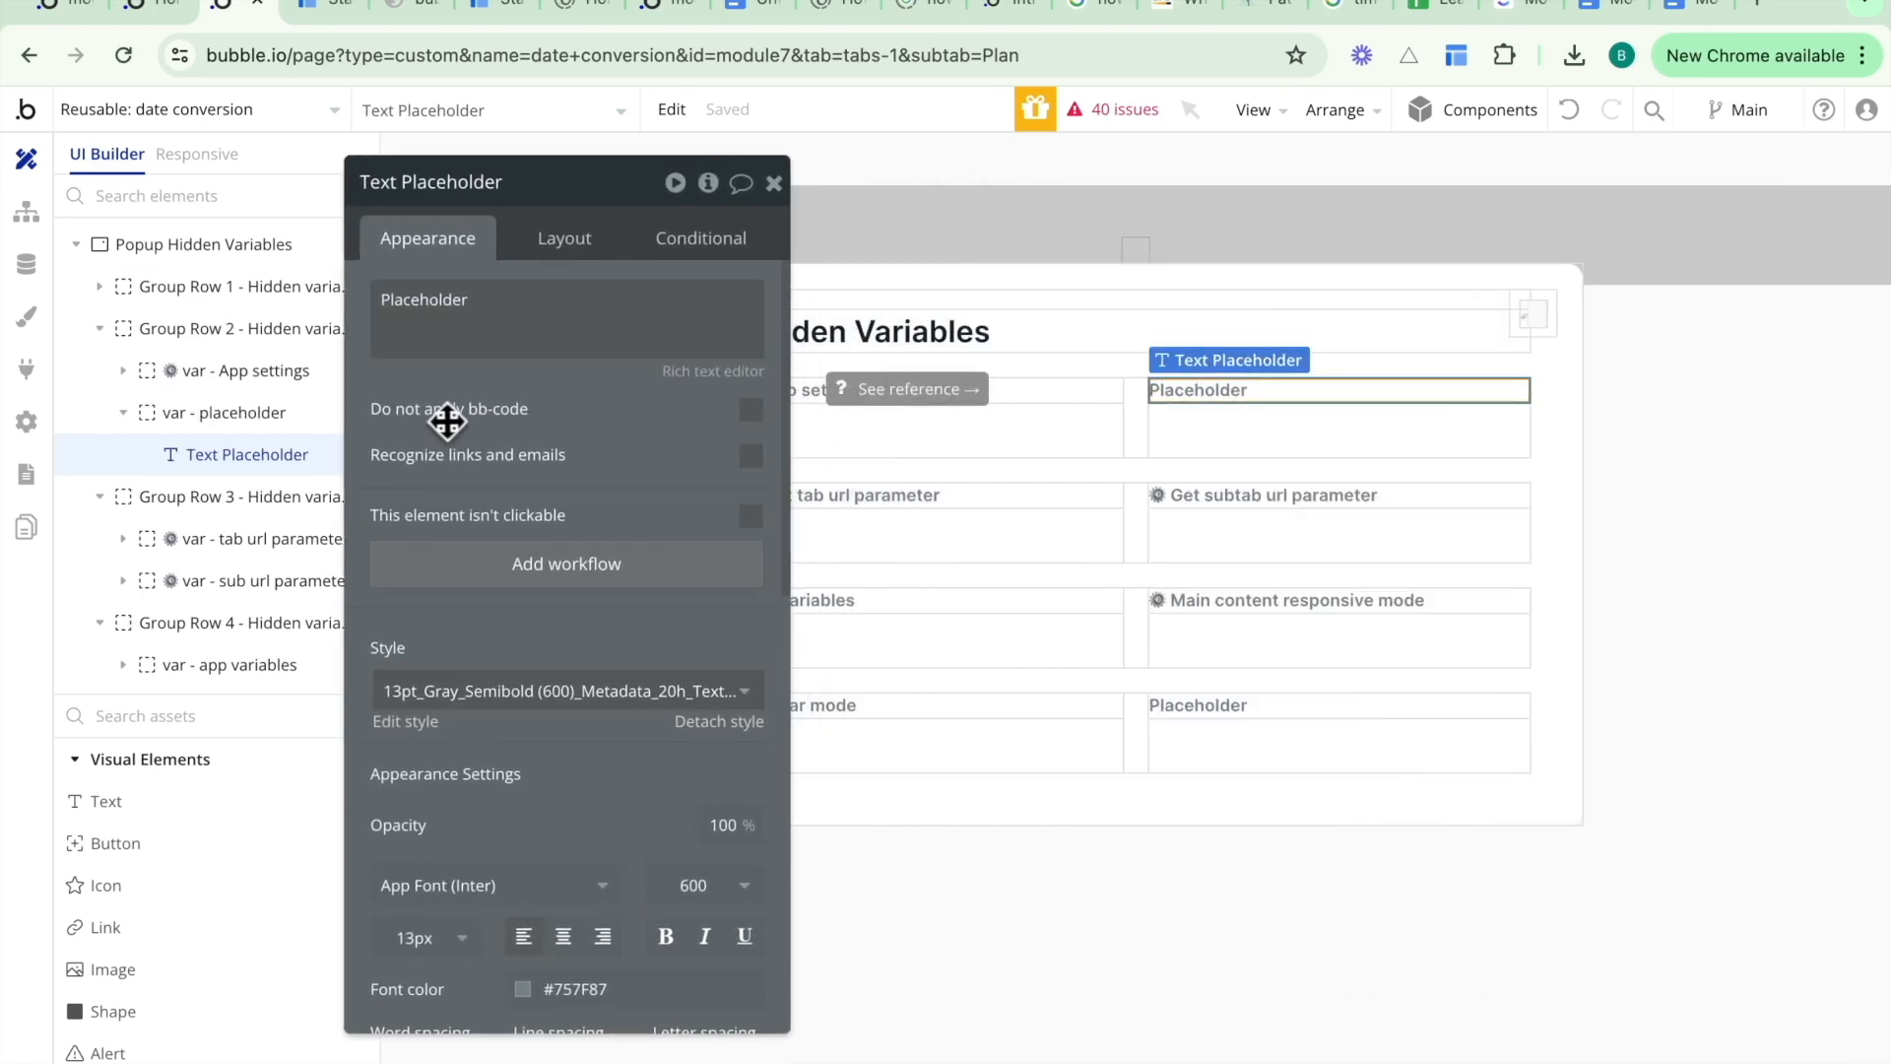
double_click(521, 318)
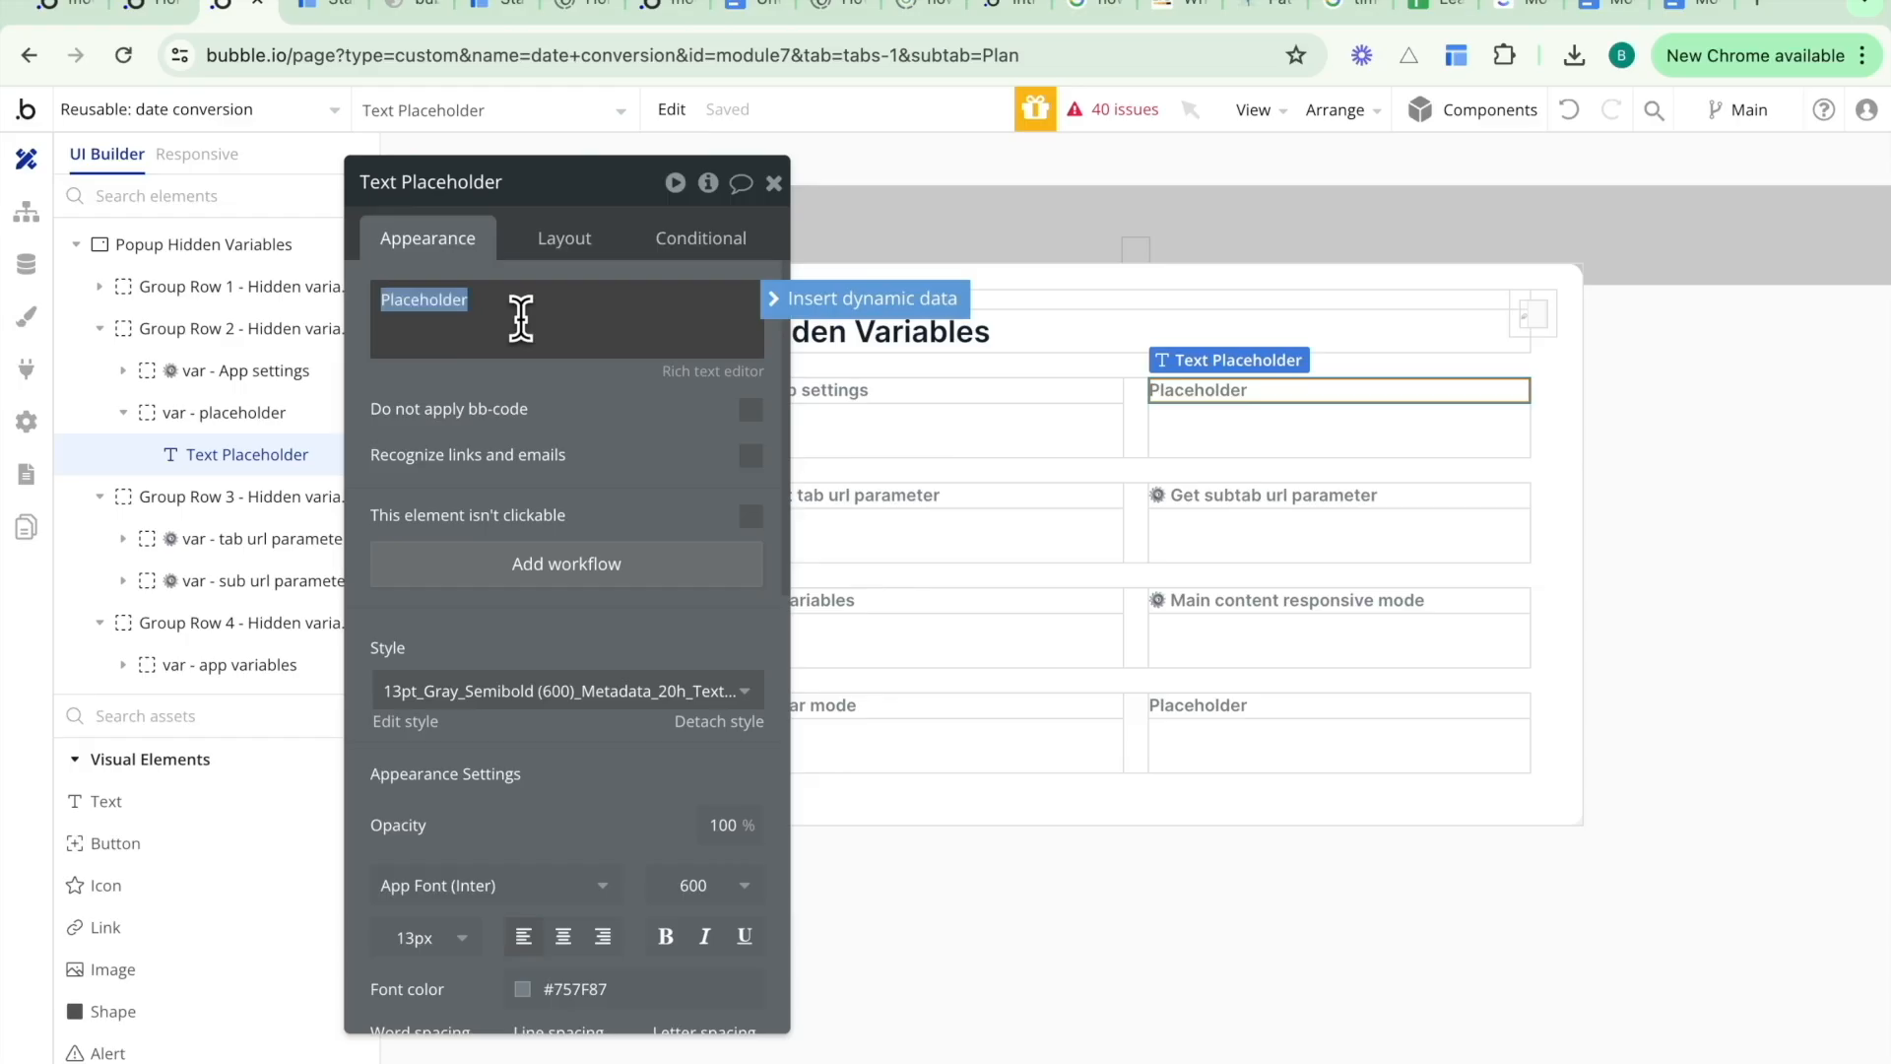
text(Date conversion)
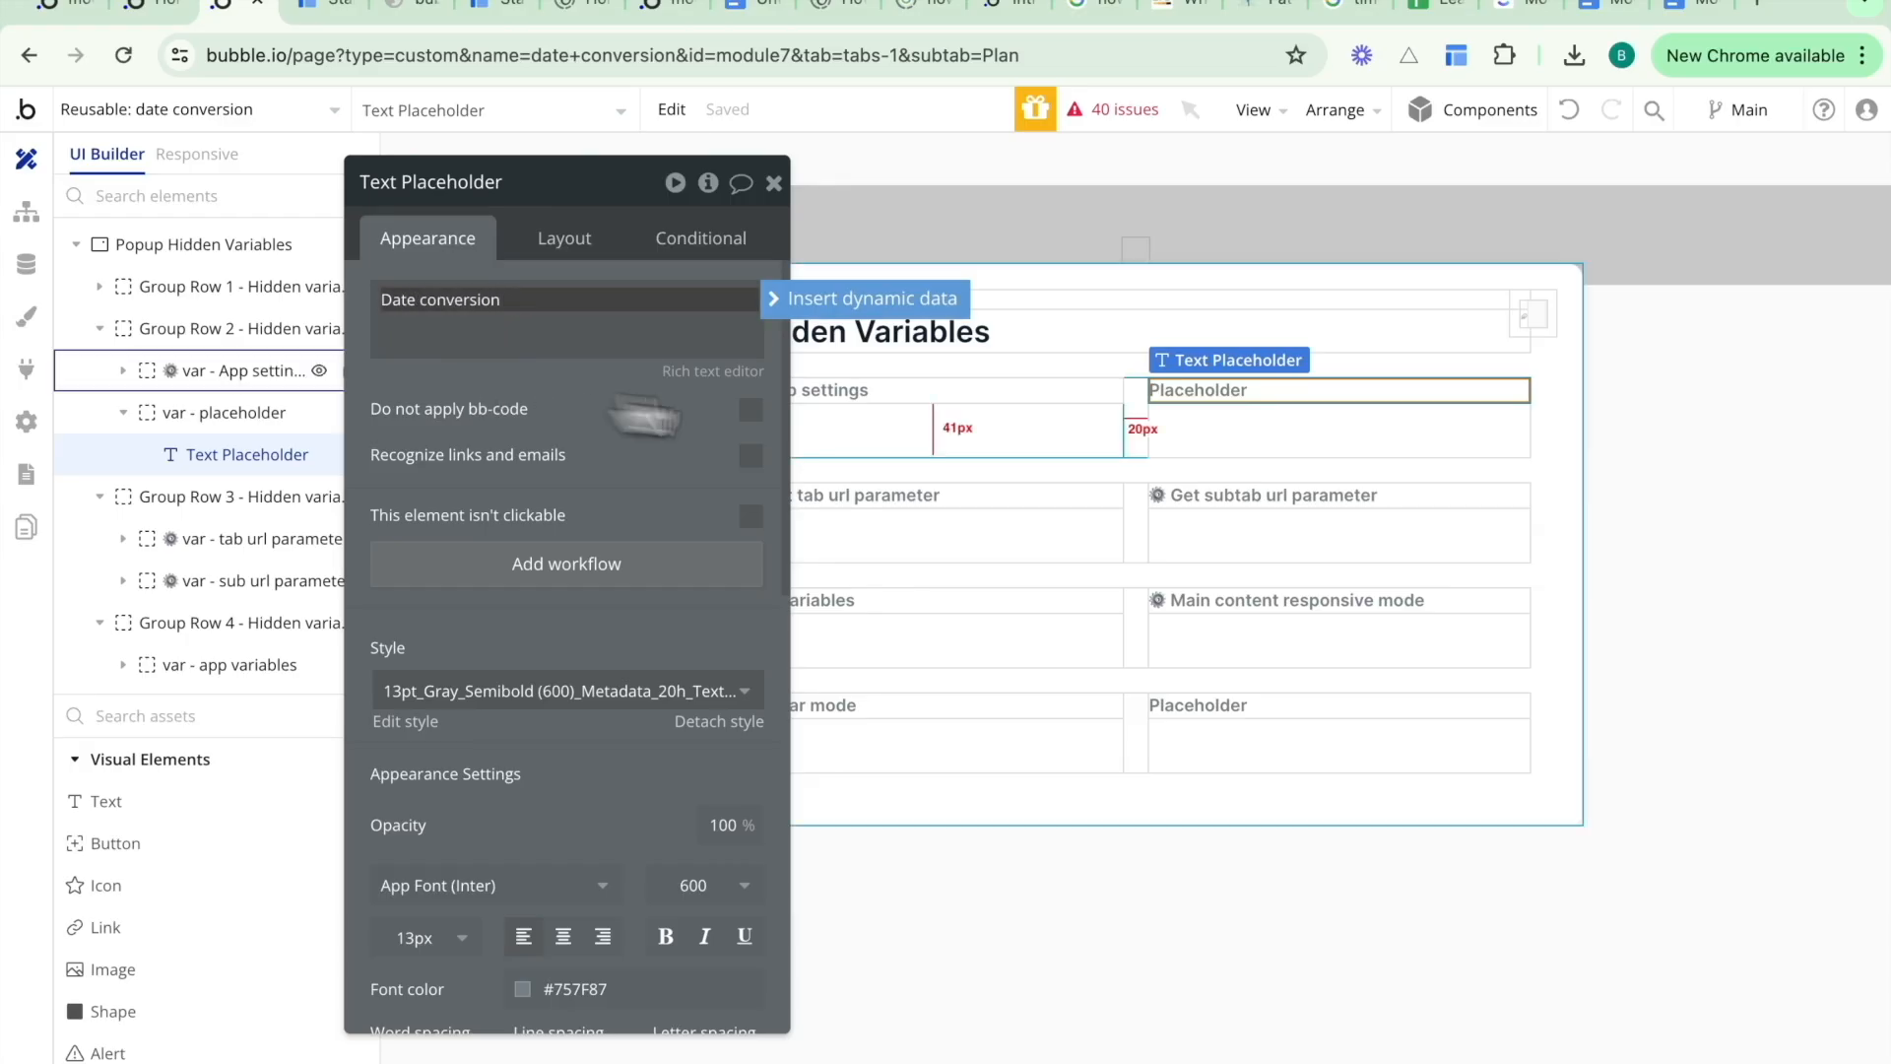
click(1232, 456)
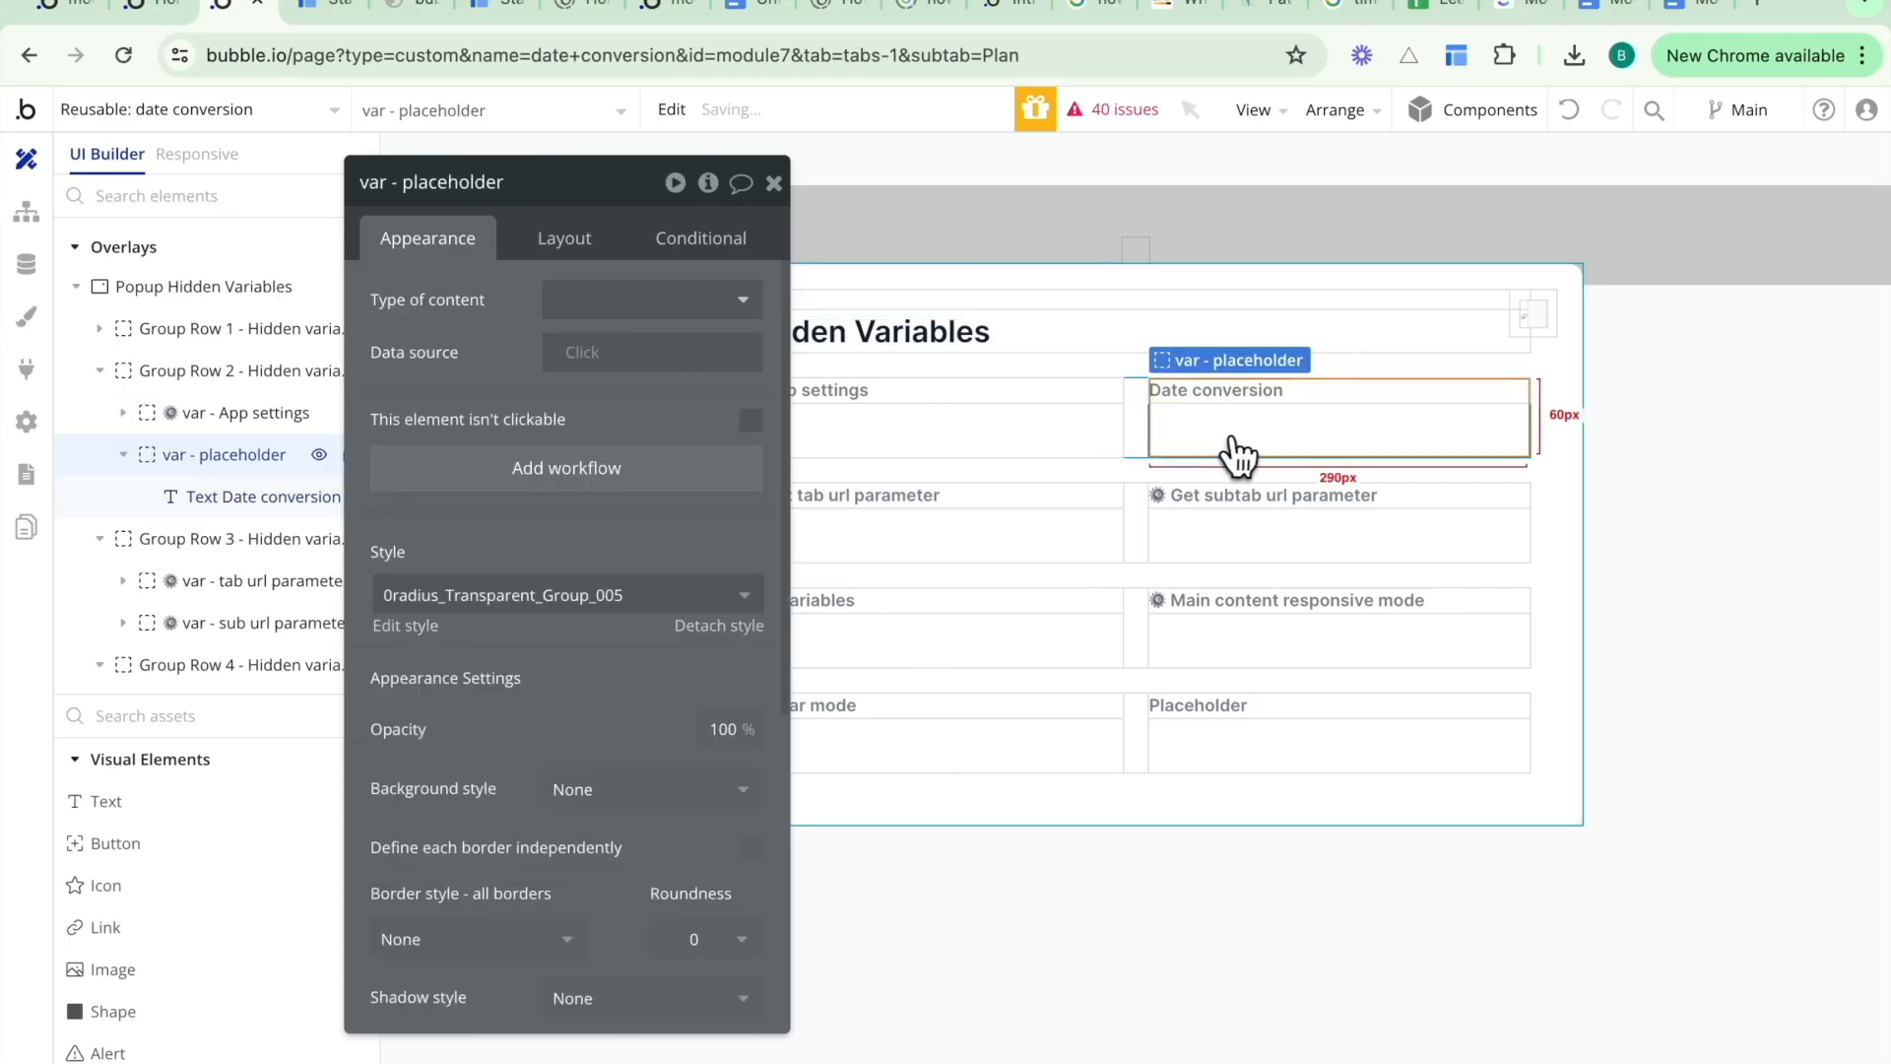
- Rename the group to "var - date conversion" and set its type of content to text
click(451, 183)
double_click(448, 183)
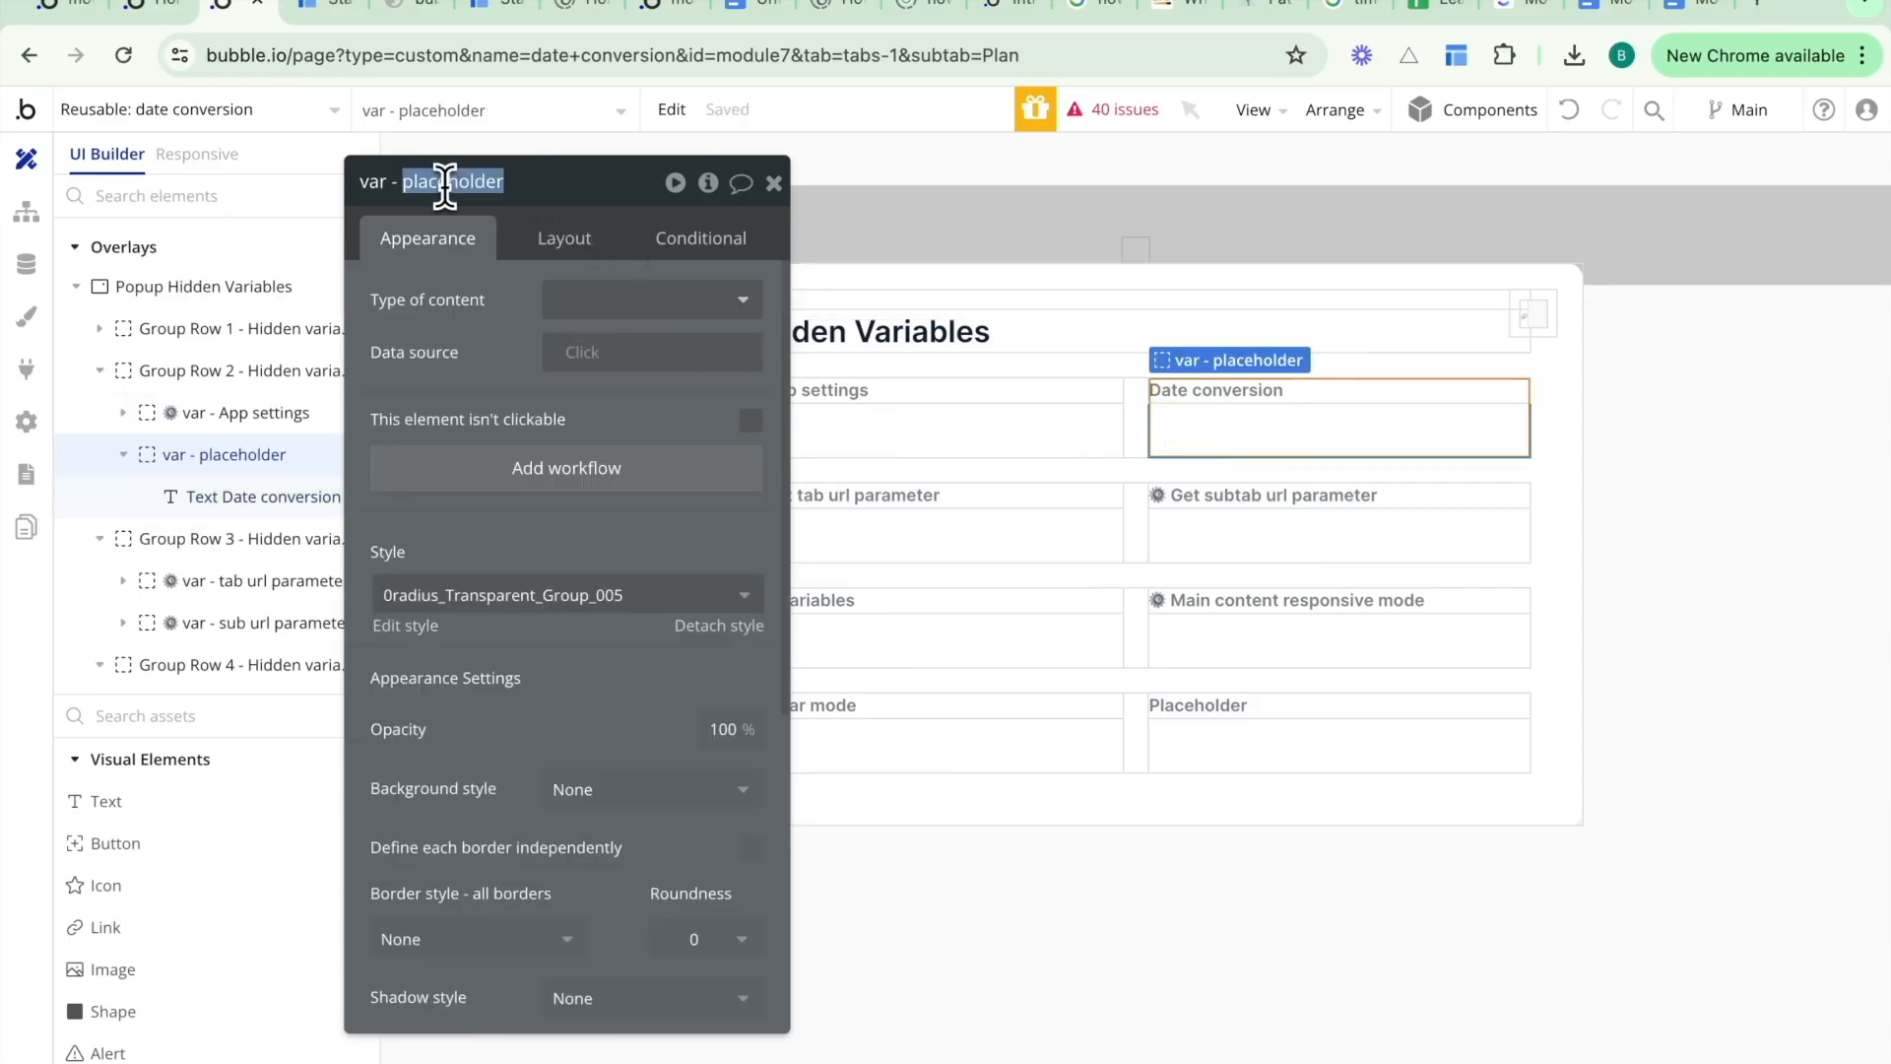
text(date conversion)
click(640, 300)
text(text)
click(598, 371)
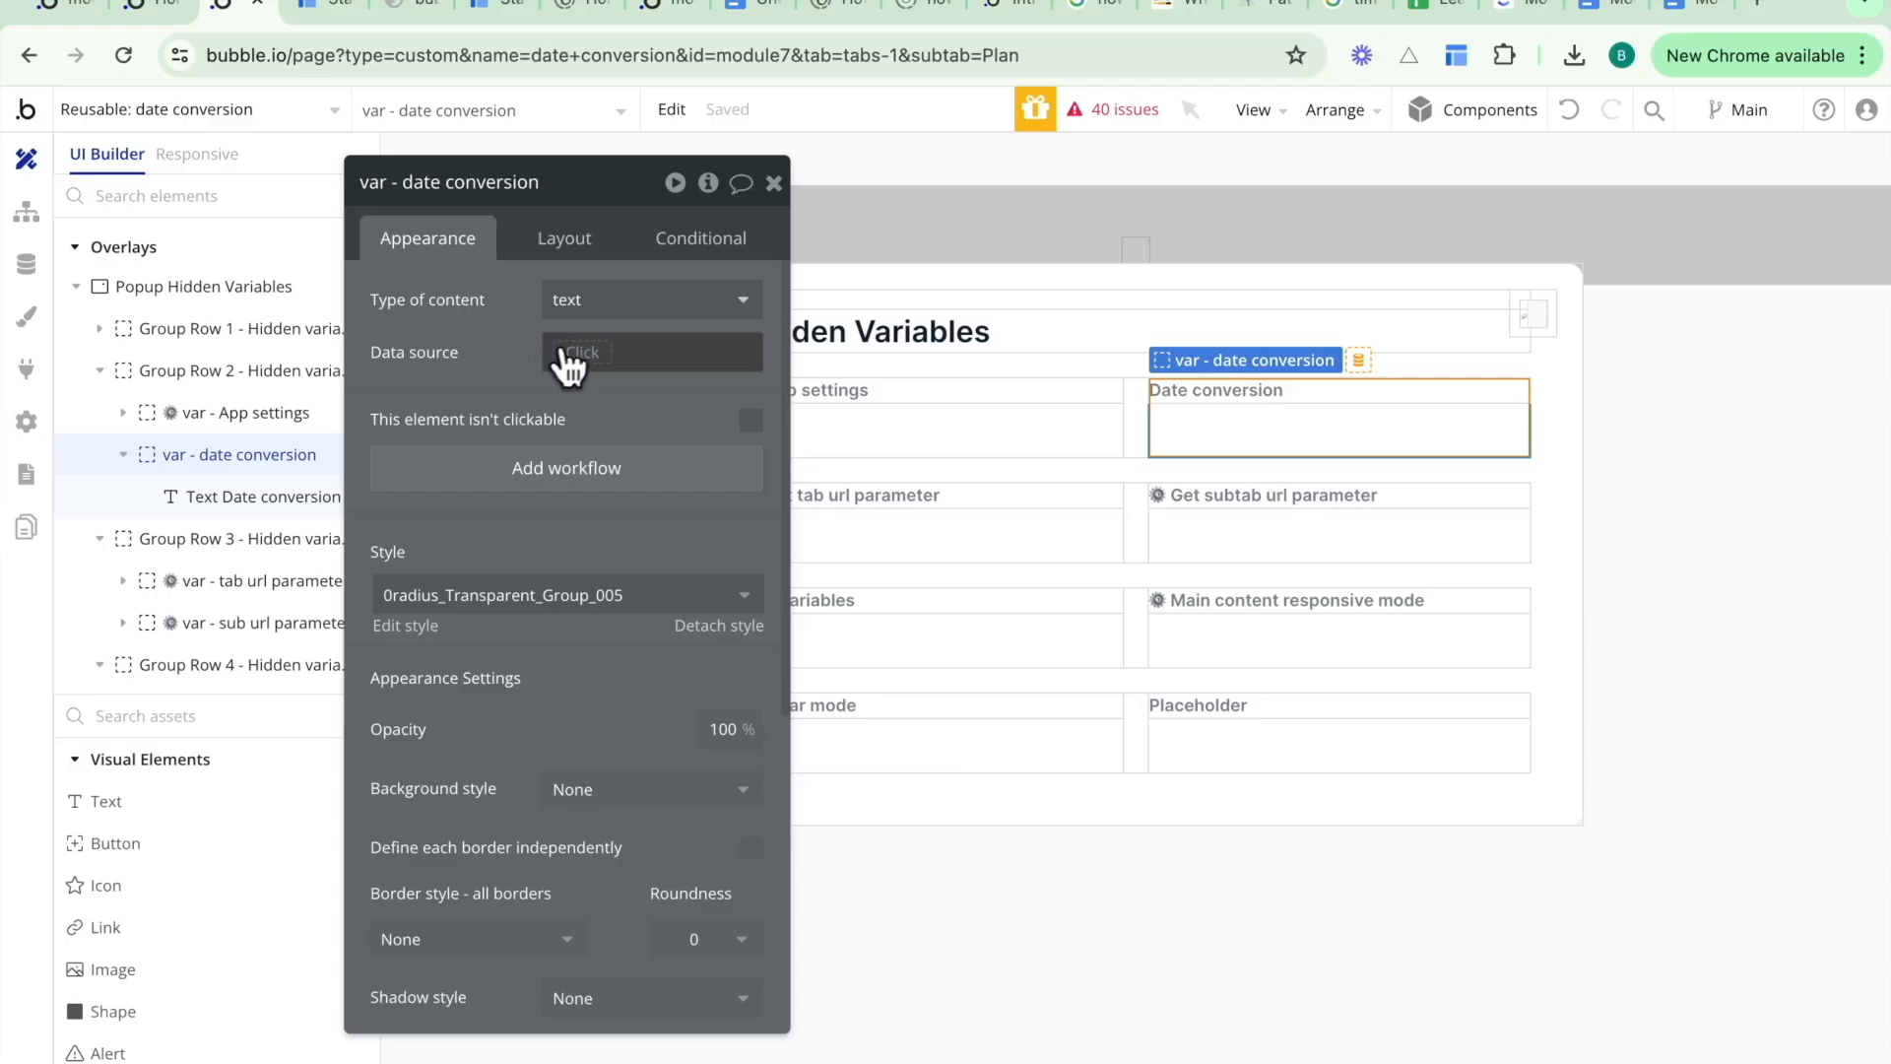
- Set the group's data source to Arbitrary text
click(583, 353)
text(arib)
key(BackSpace)
key(BackSpace)
text(bi)
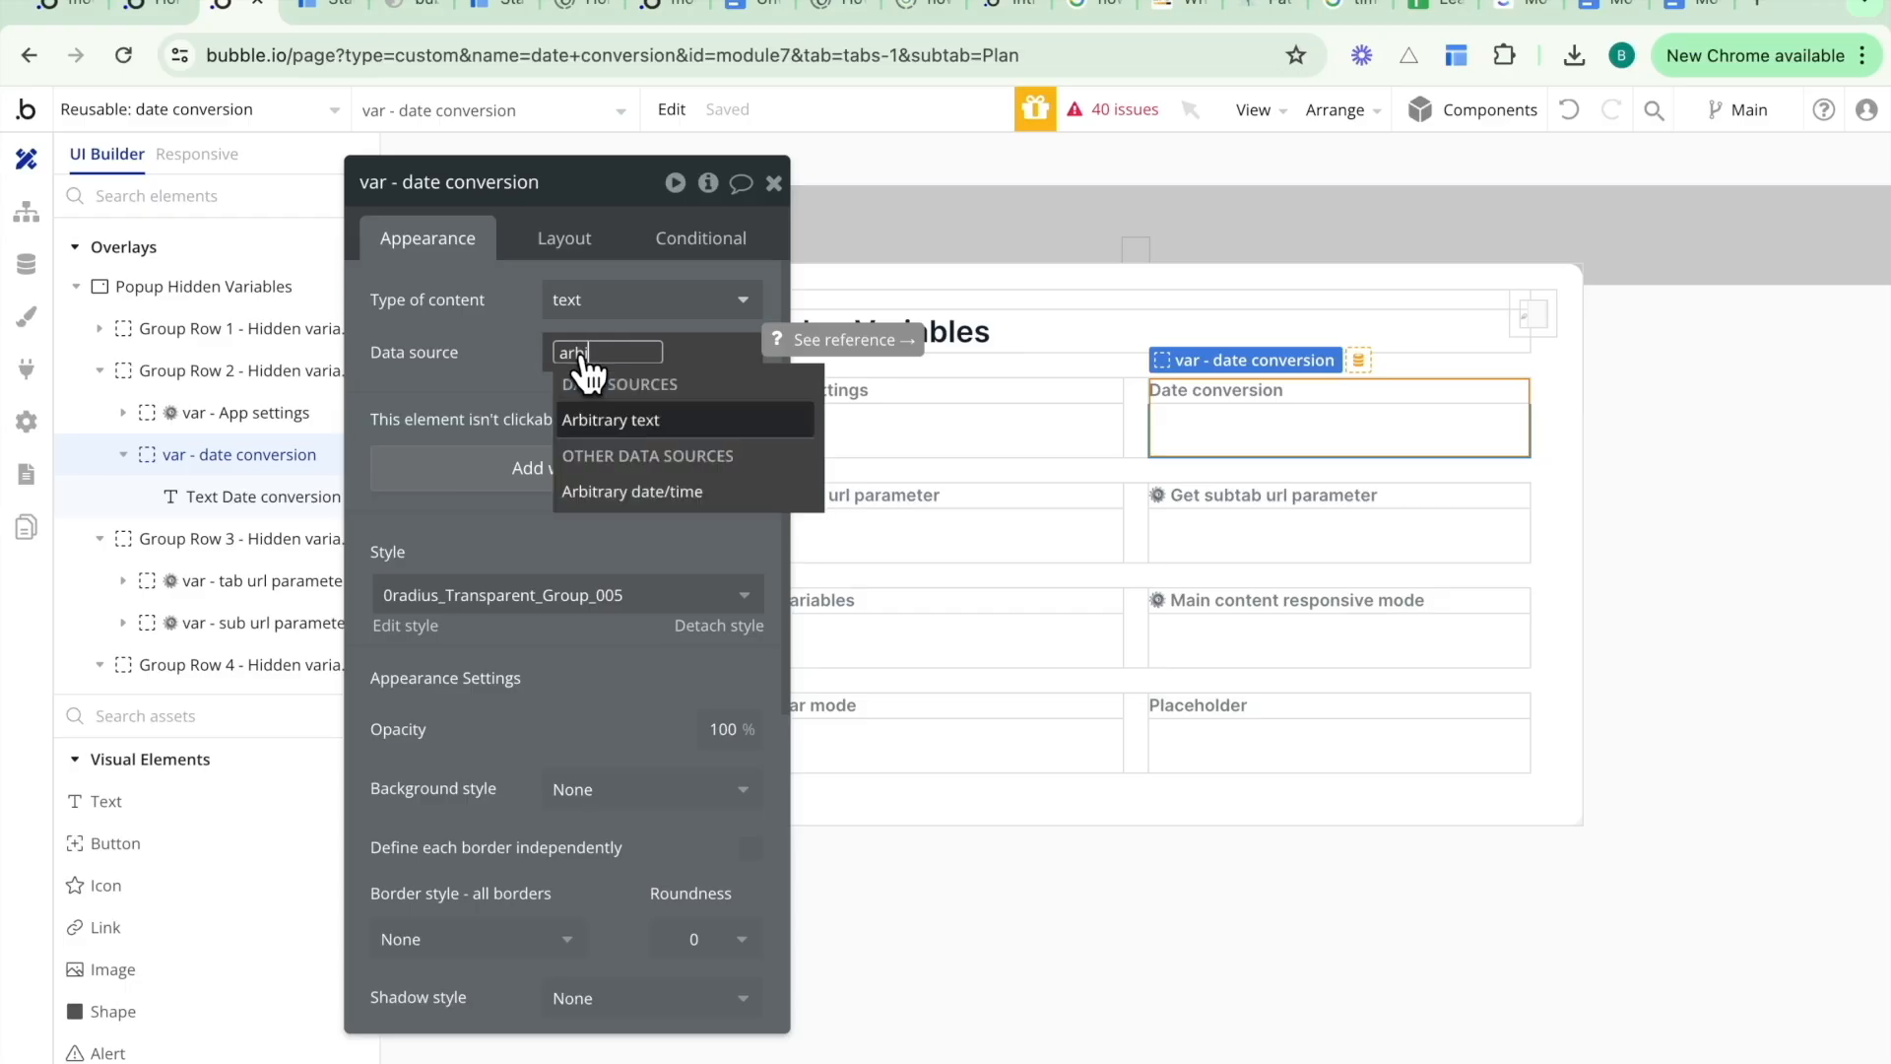
click(611, 420)
- Insert the date conversion's date formatted as Fri, May 31, 2024 into the arbitrary text, followed by "at"
click(886, 316)
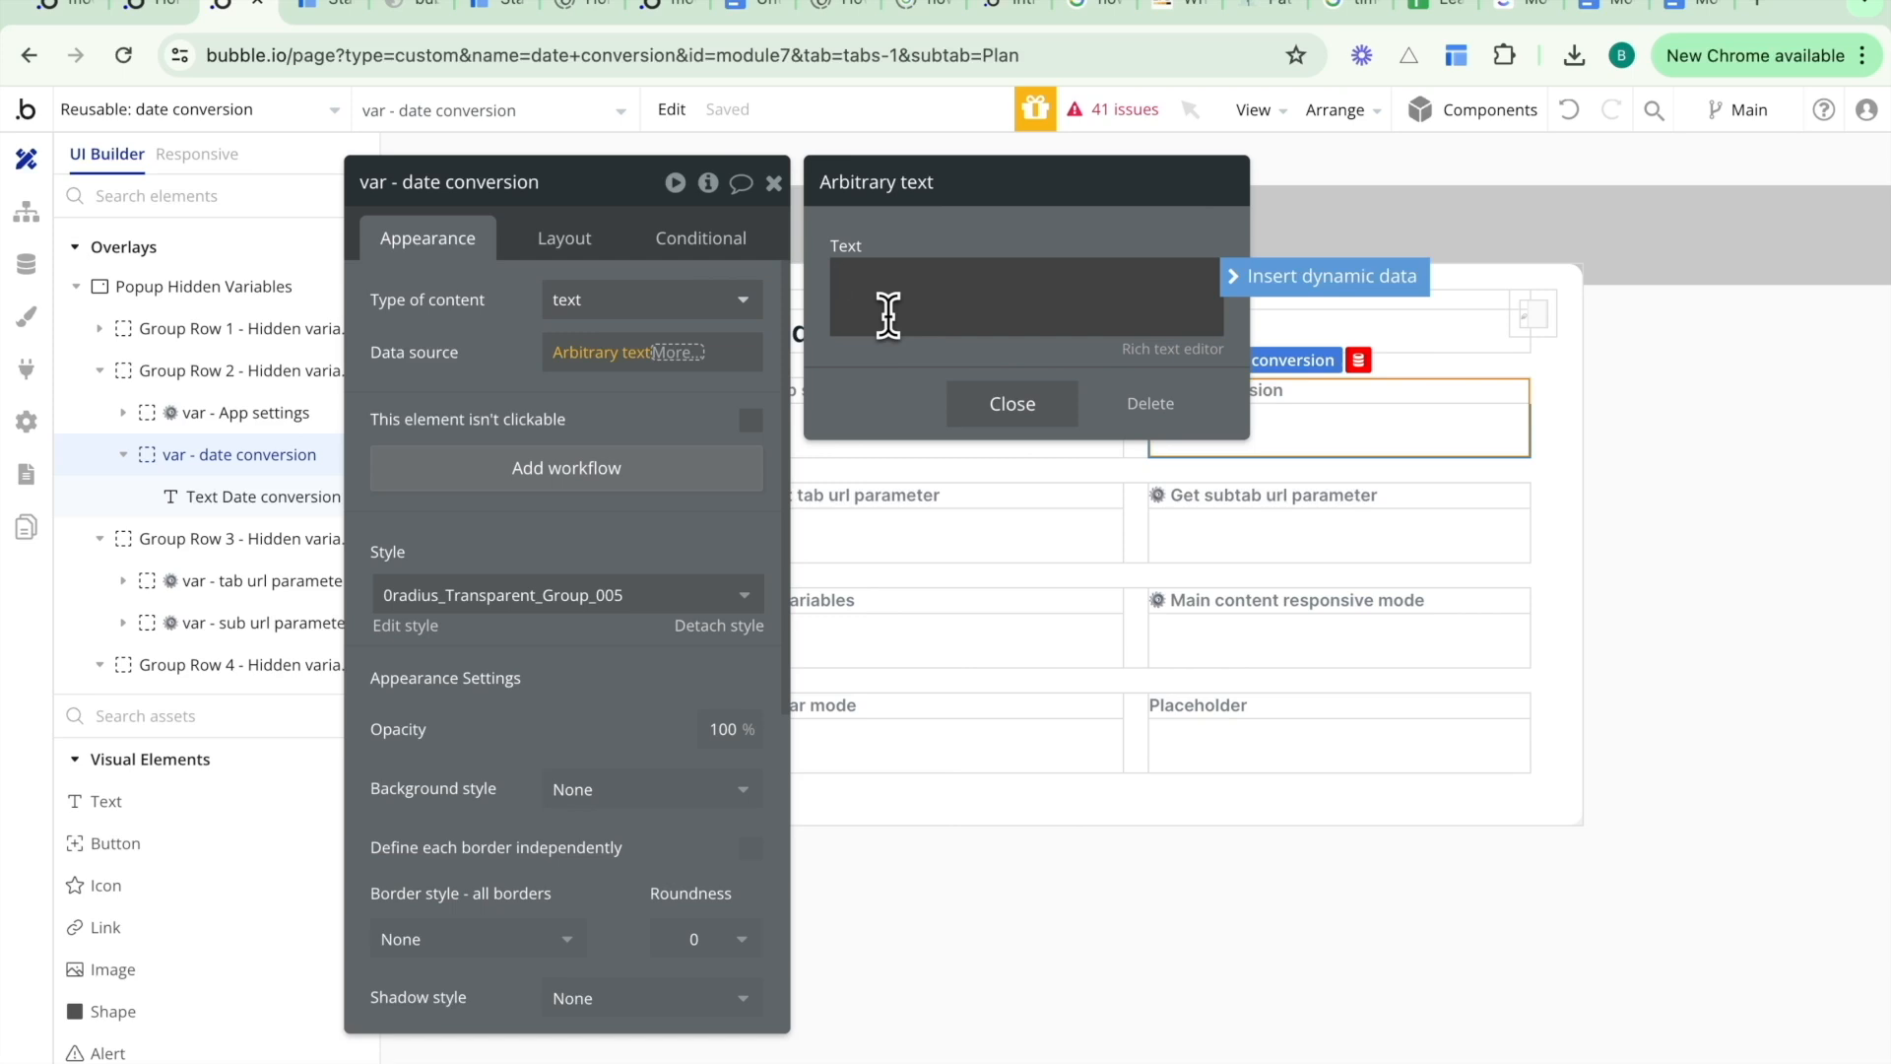
click(1301, 279)
click(1083, 355)
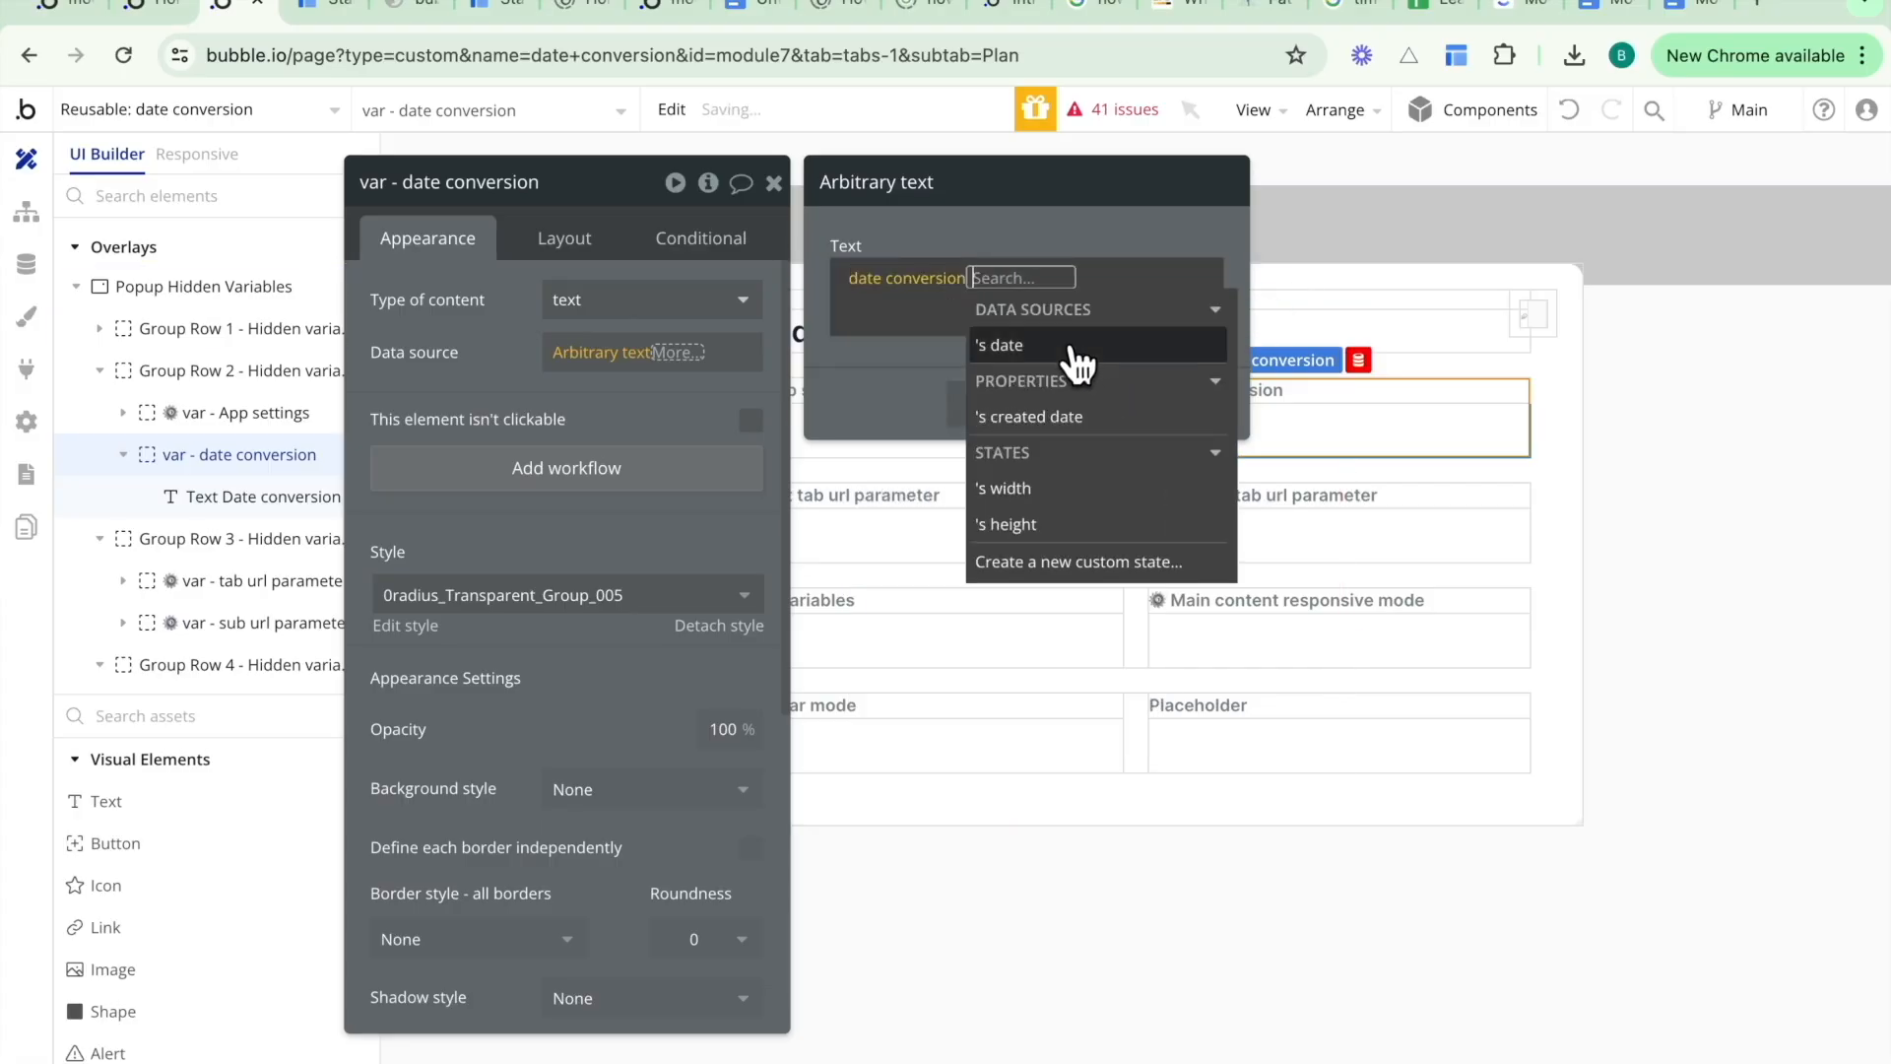
click(1027, 357)
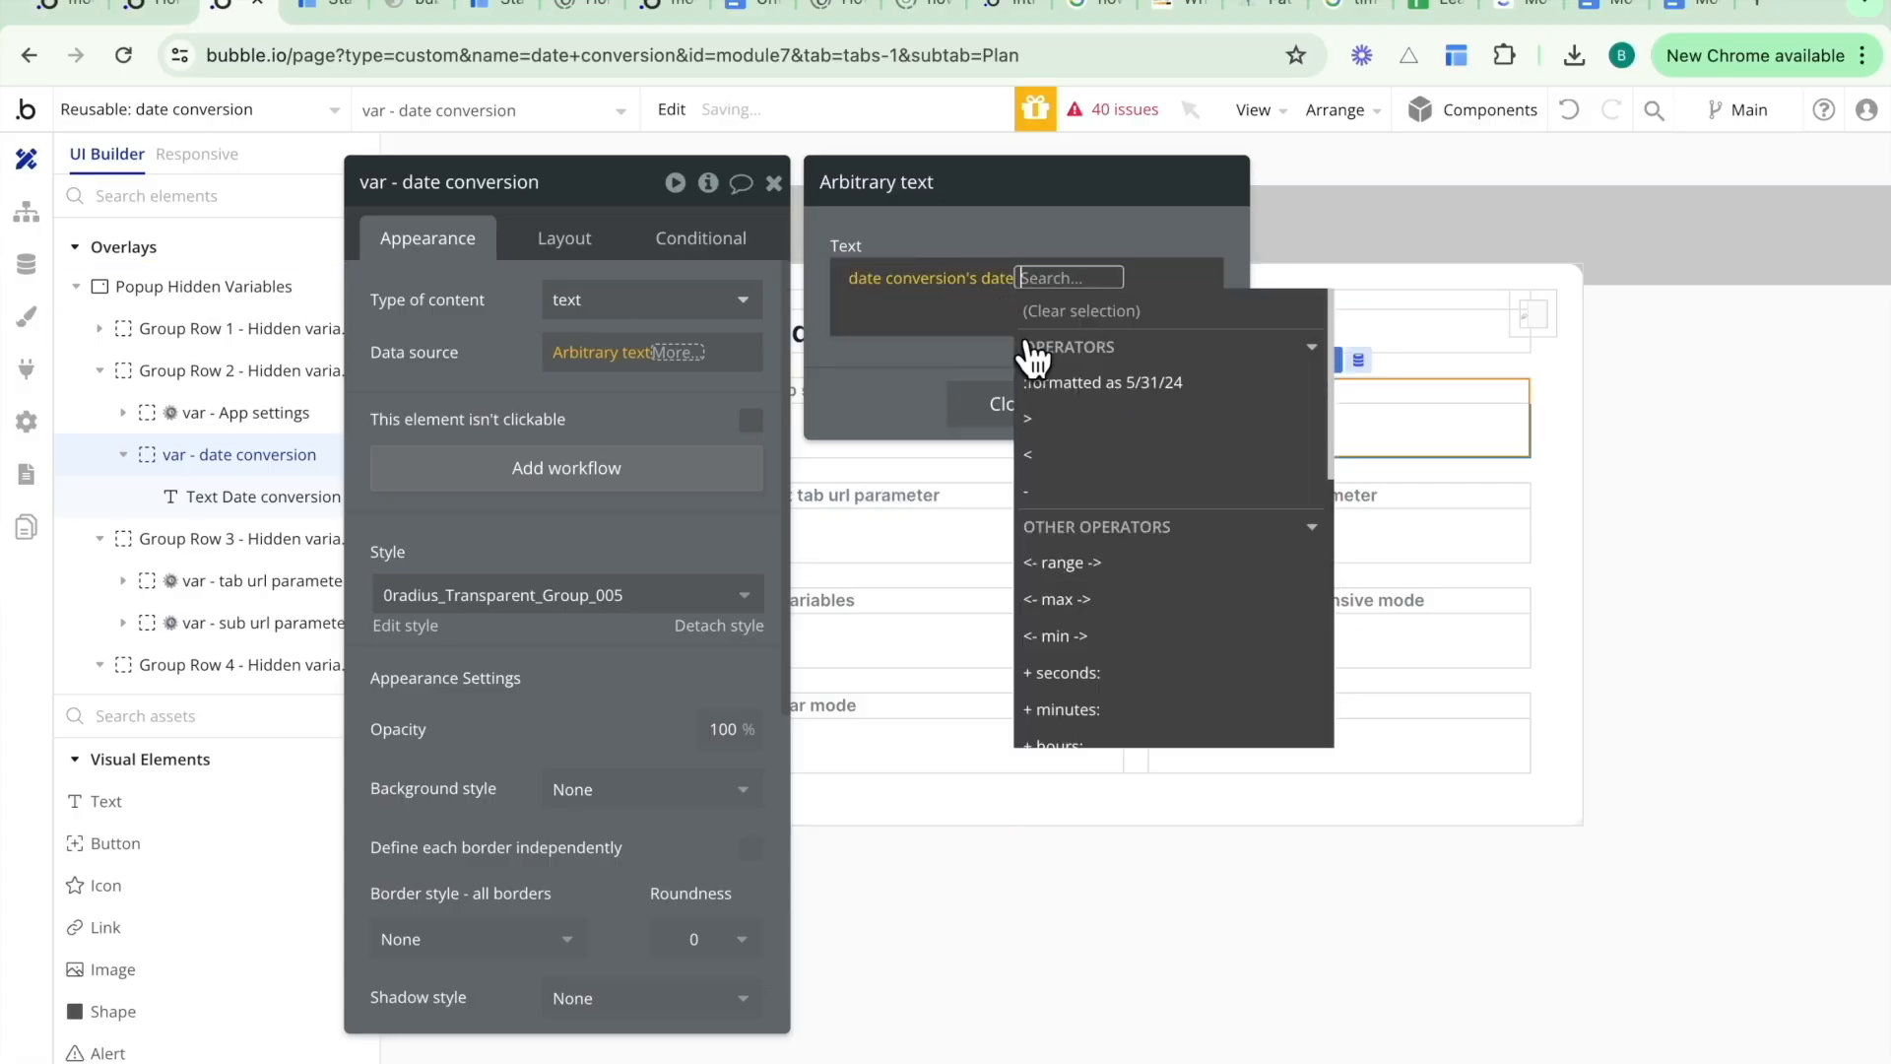
click(1088, 384)
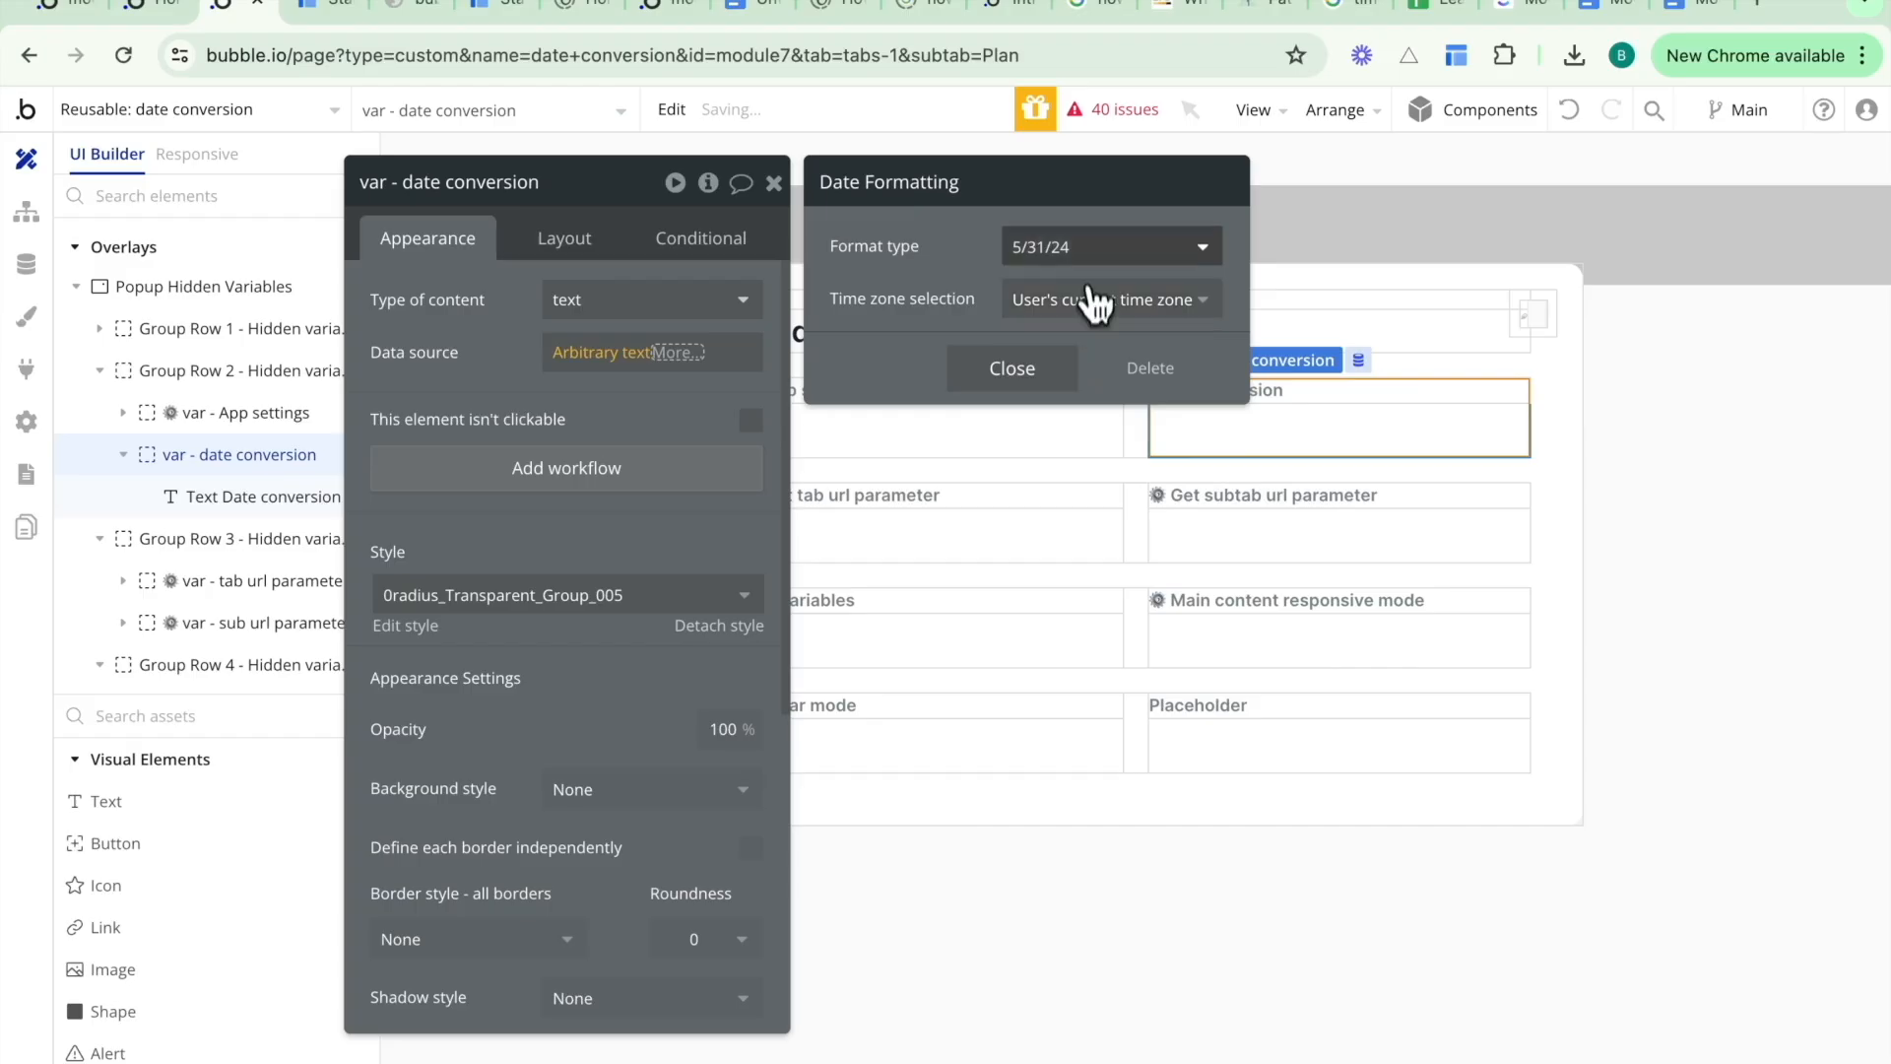
click(1081, 246)
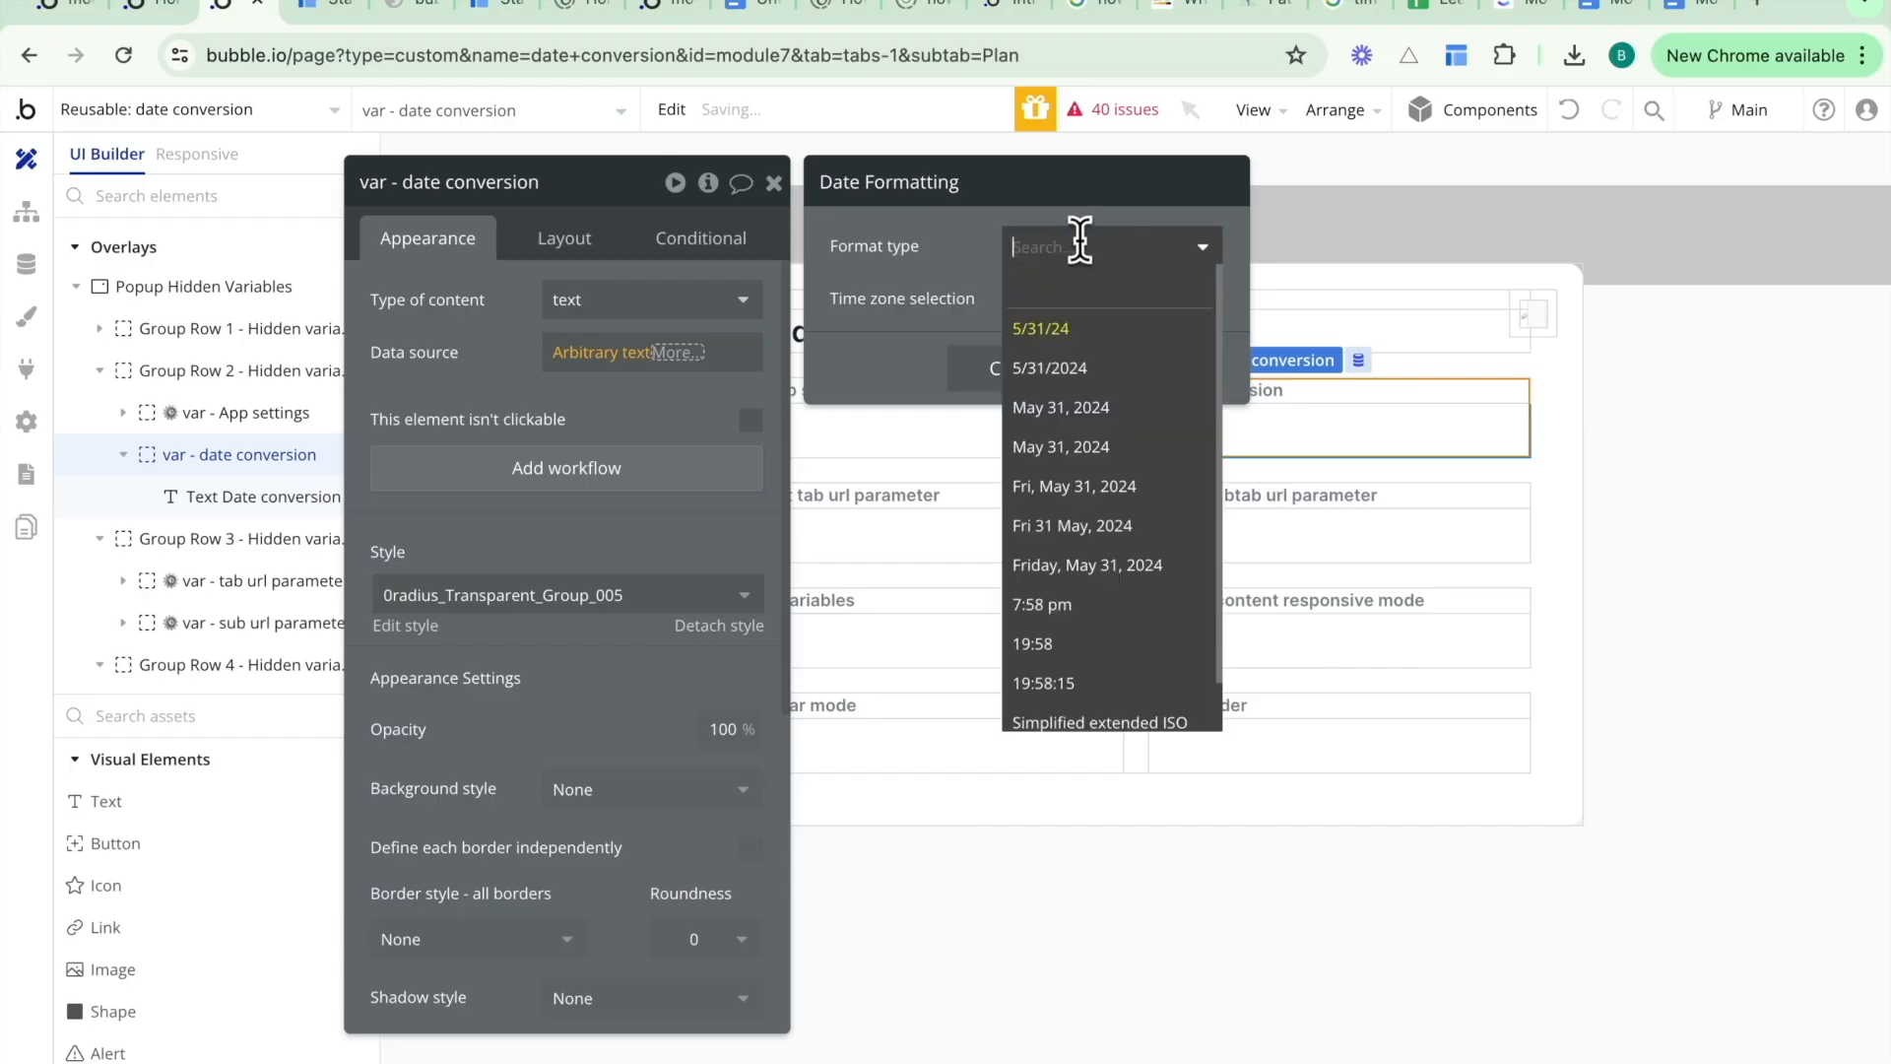
click(1069, 486)
click(993, 371)
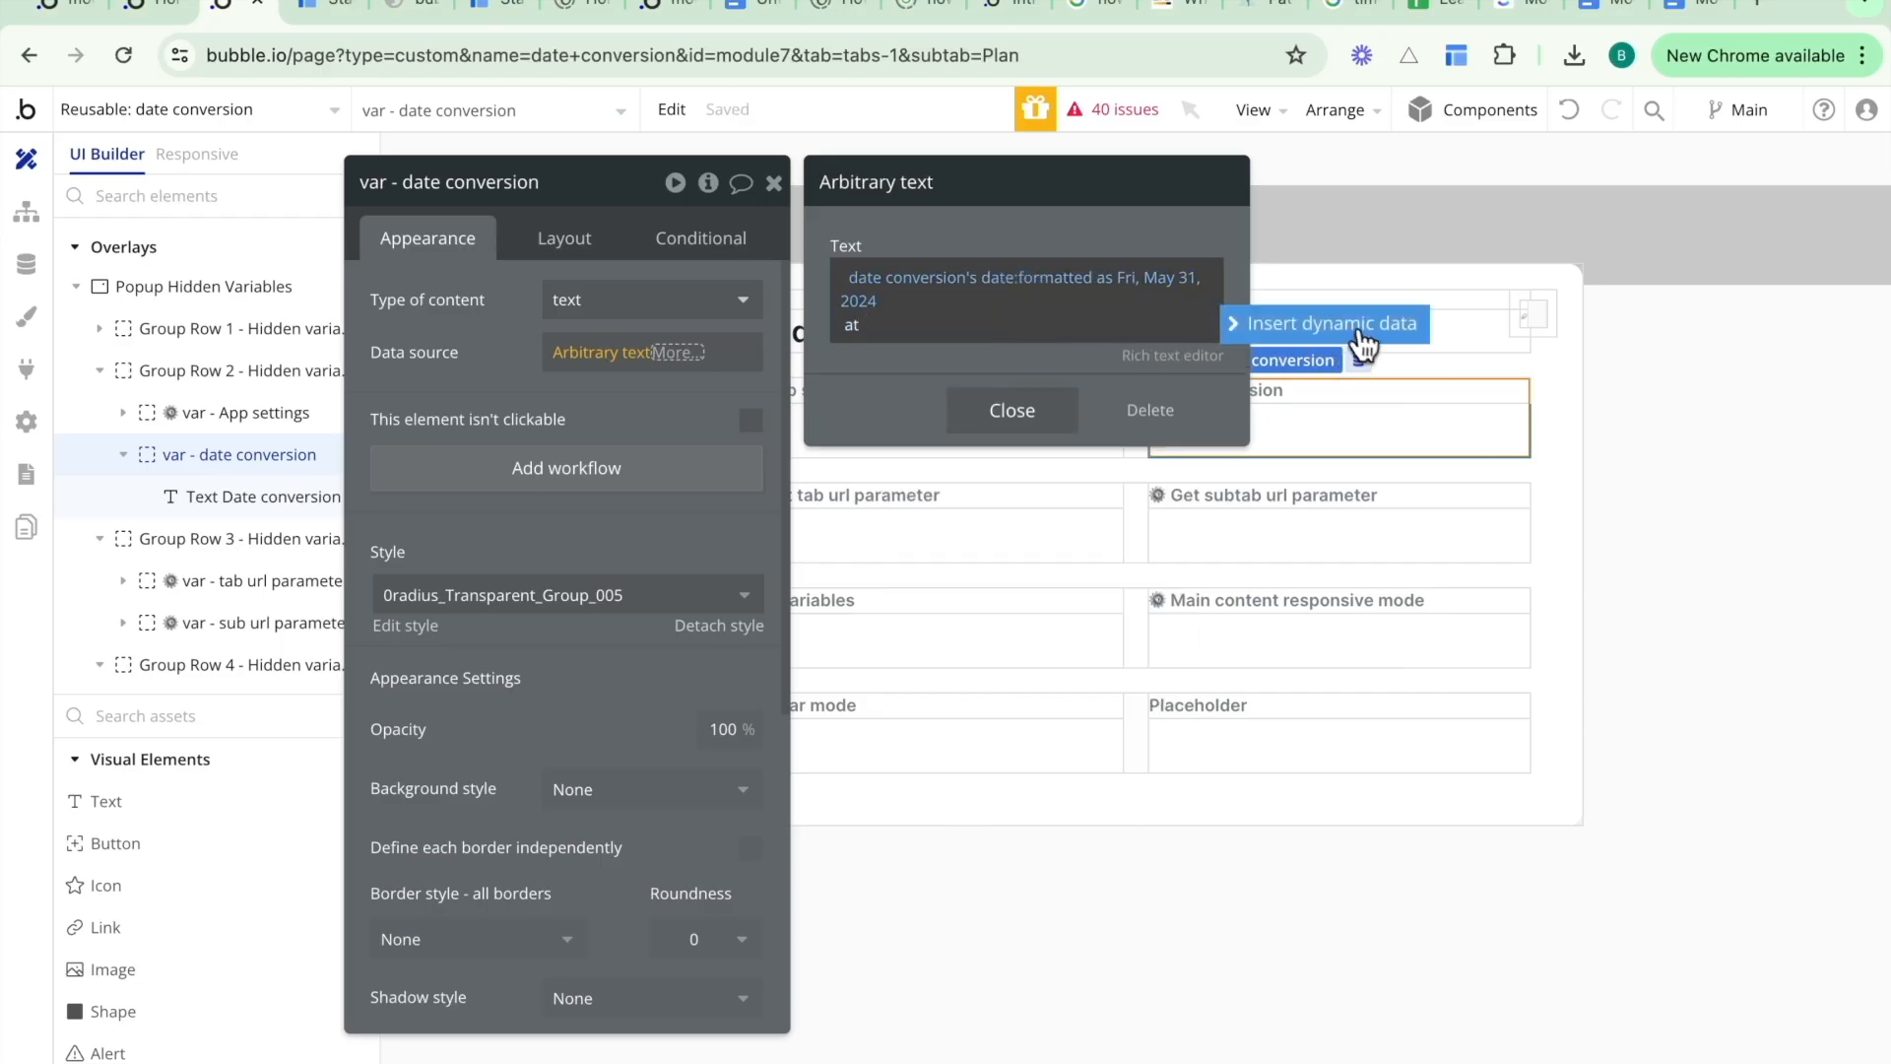
- Append the date conversion's date formatted as 7:58 pm to the arbitrary text and close the editor
click(1300, 335)
click(1177, 374)
click(1120, 376)
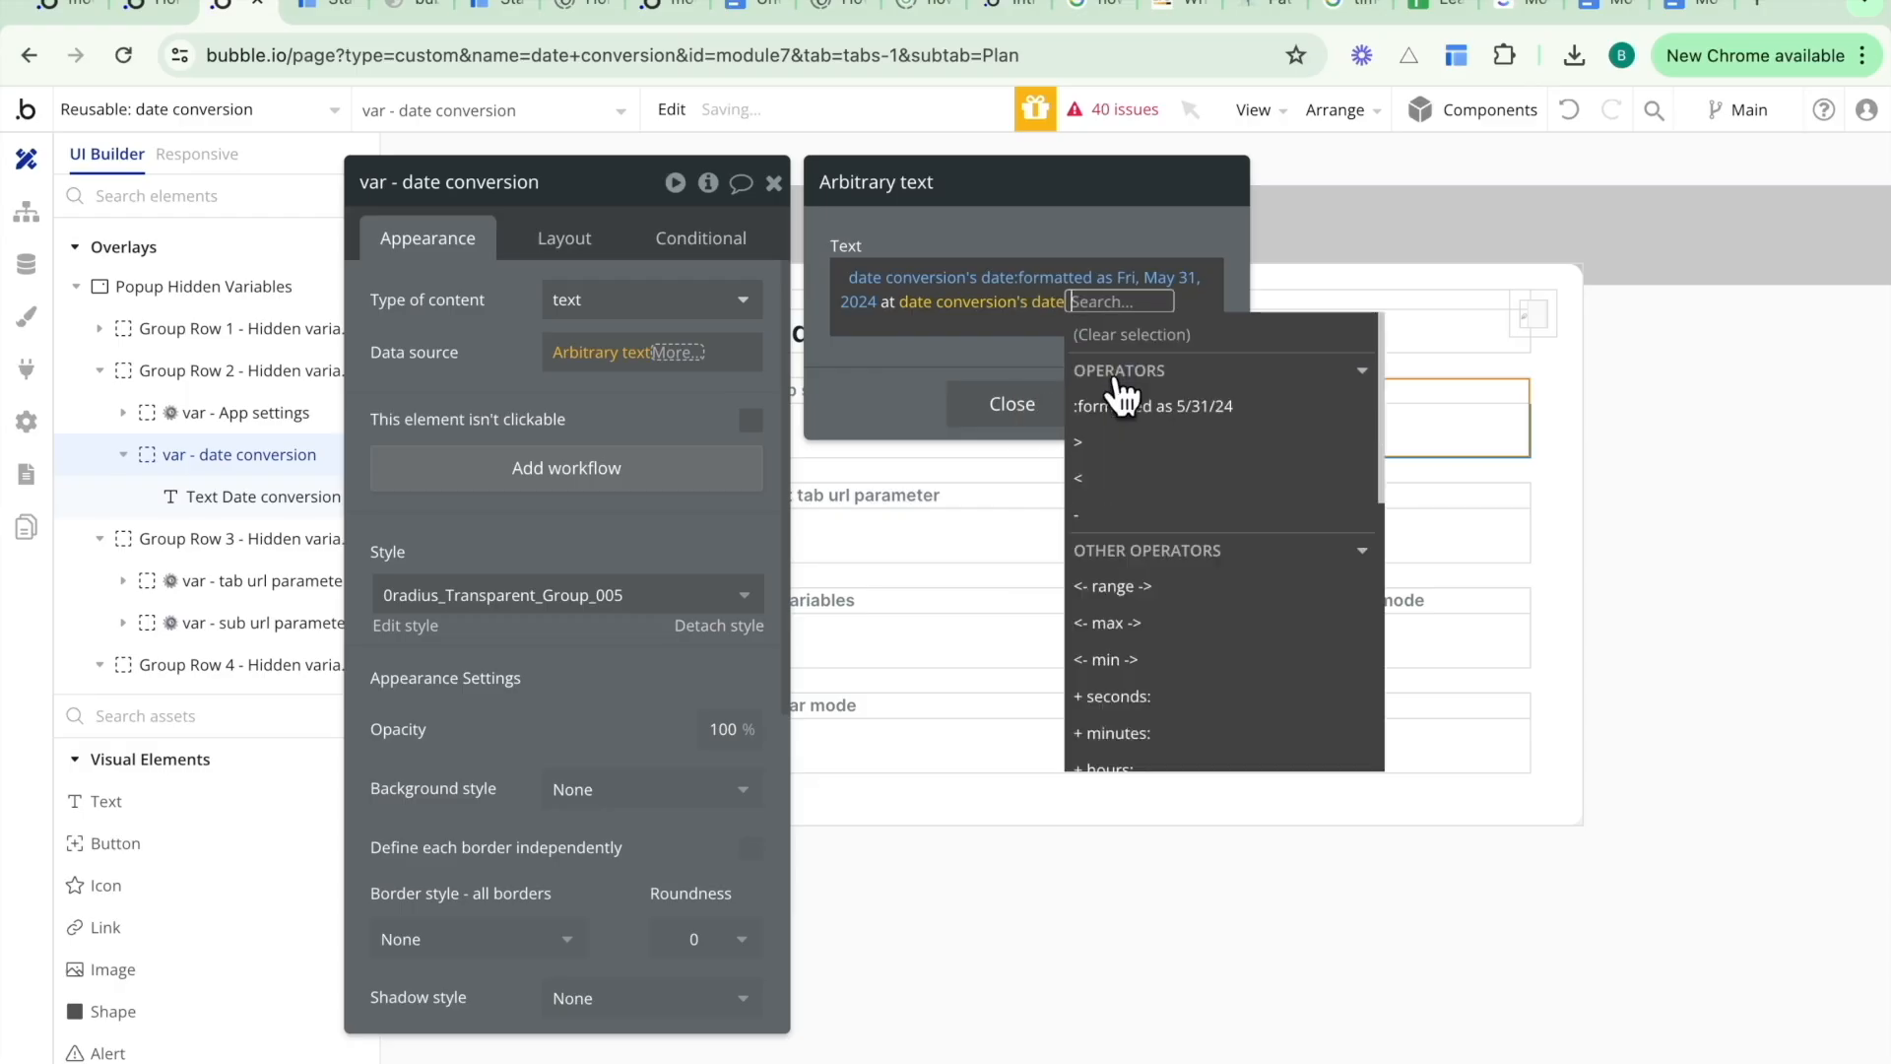
click(1083, 402)
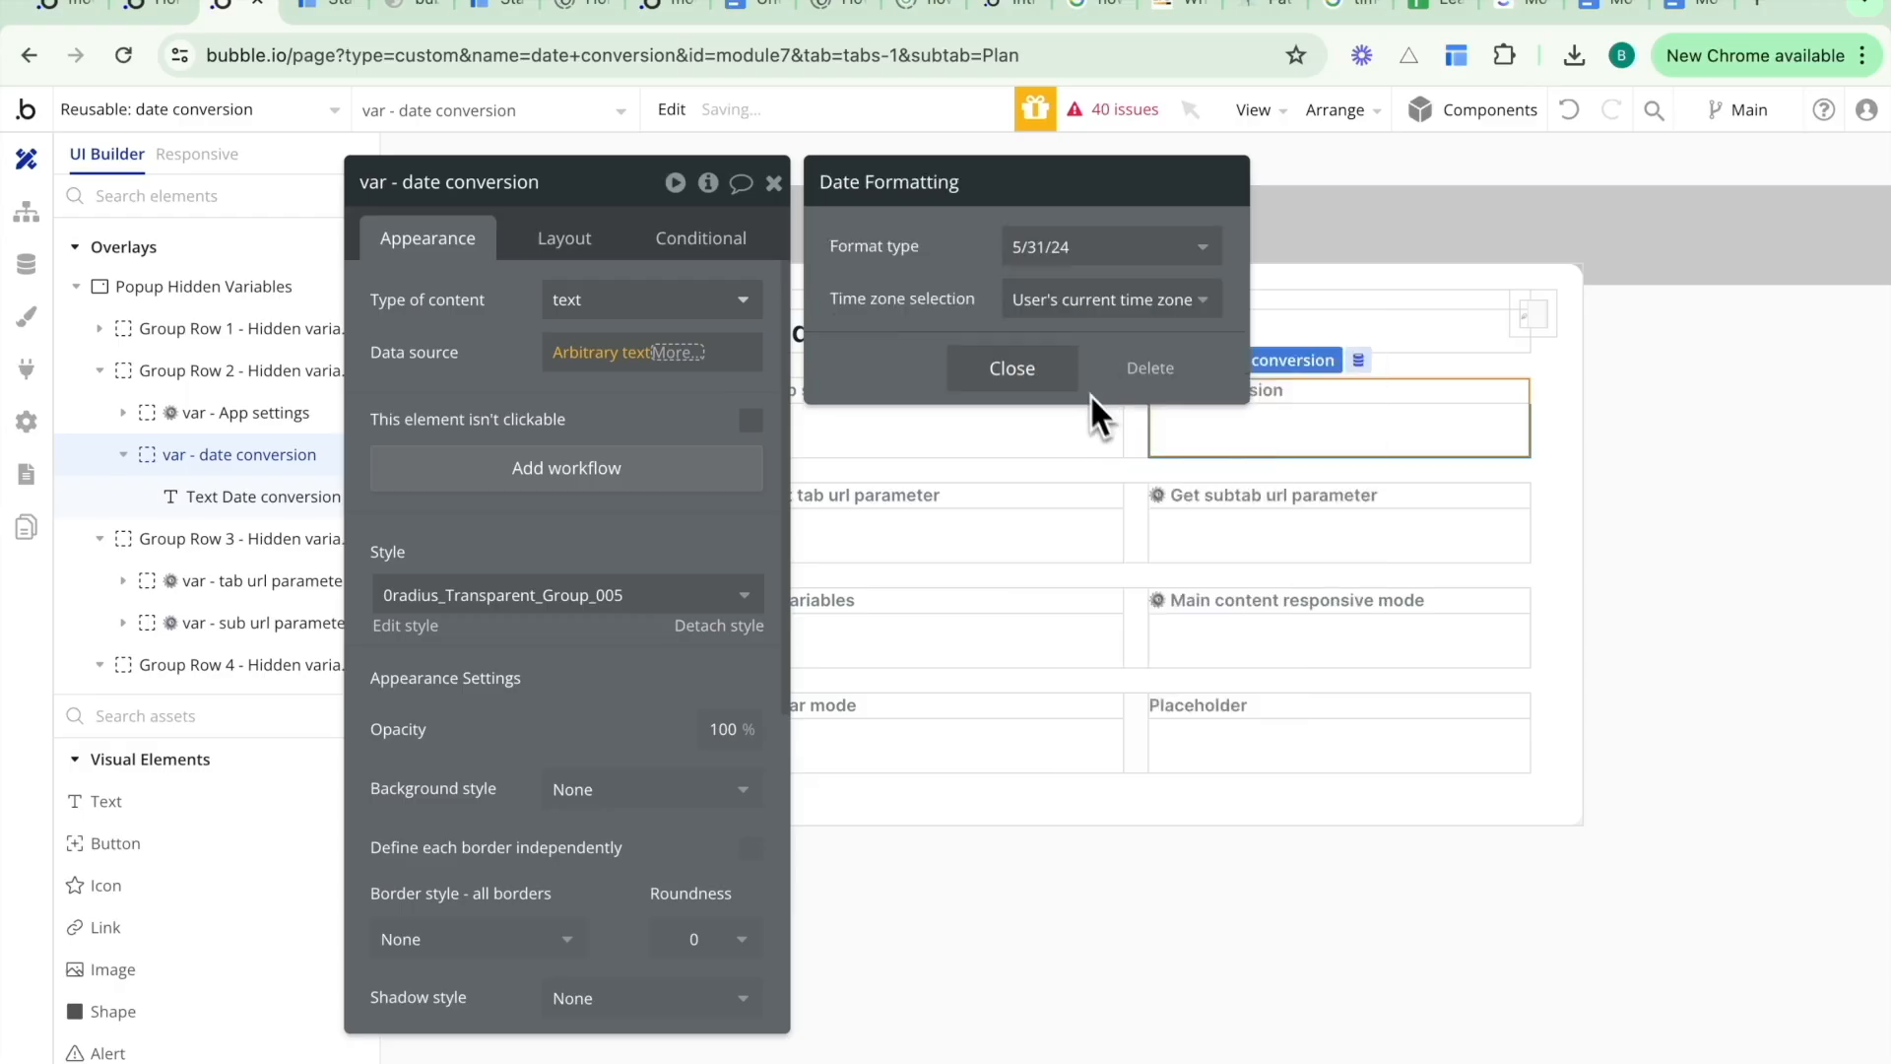
click(1073, 247)
click(1042, 603)
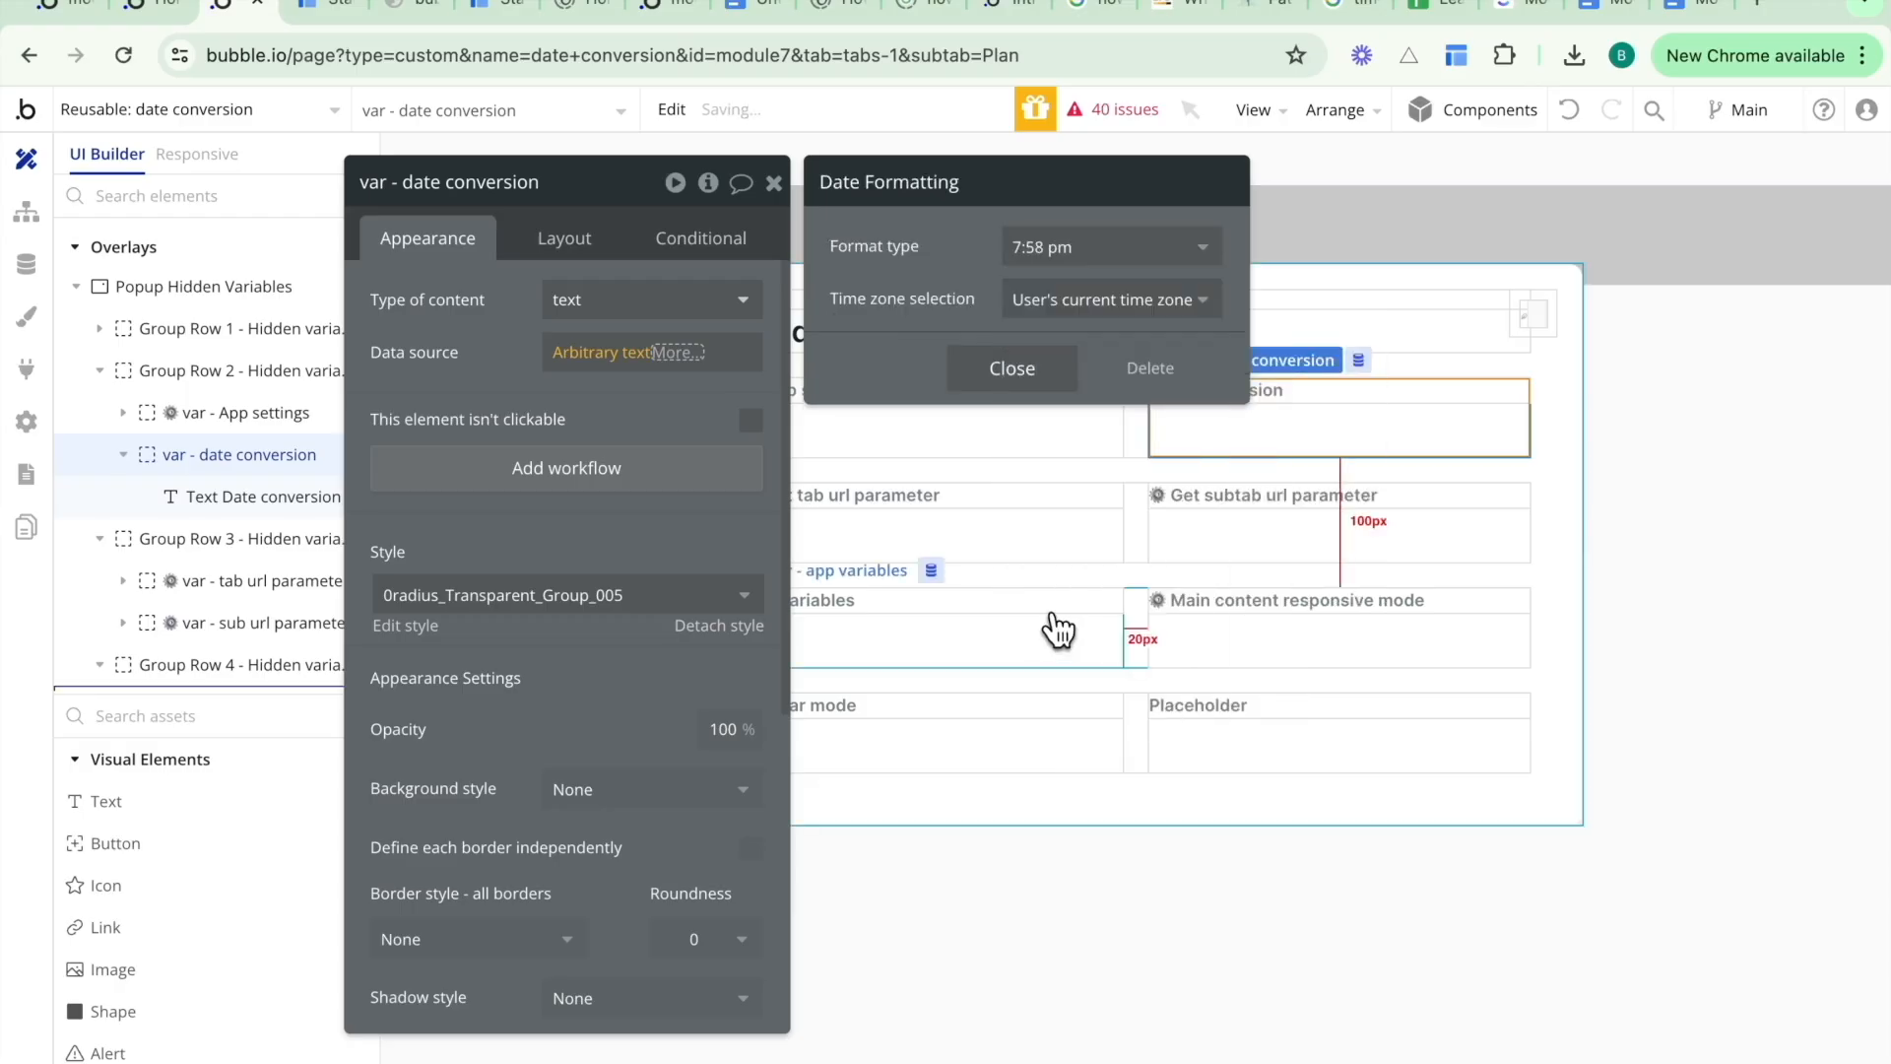
click(977, 371)
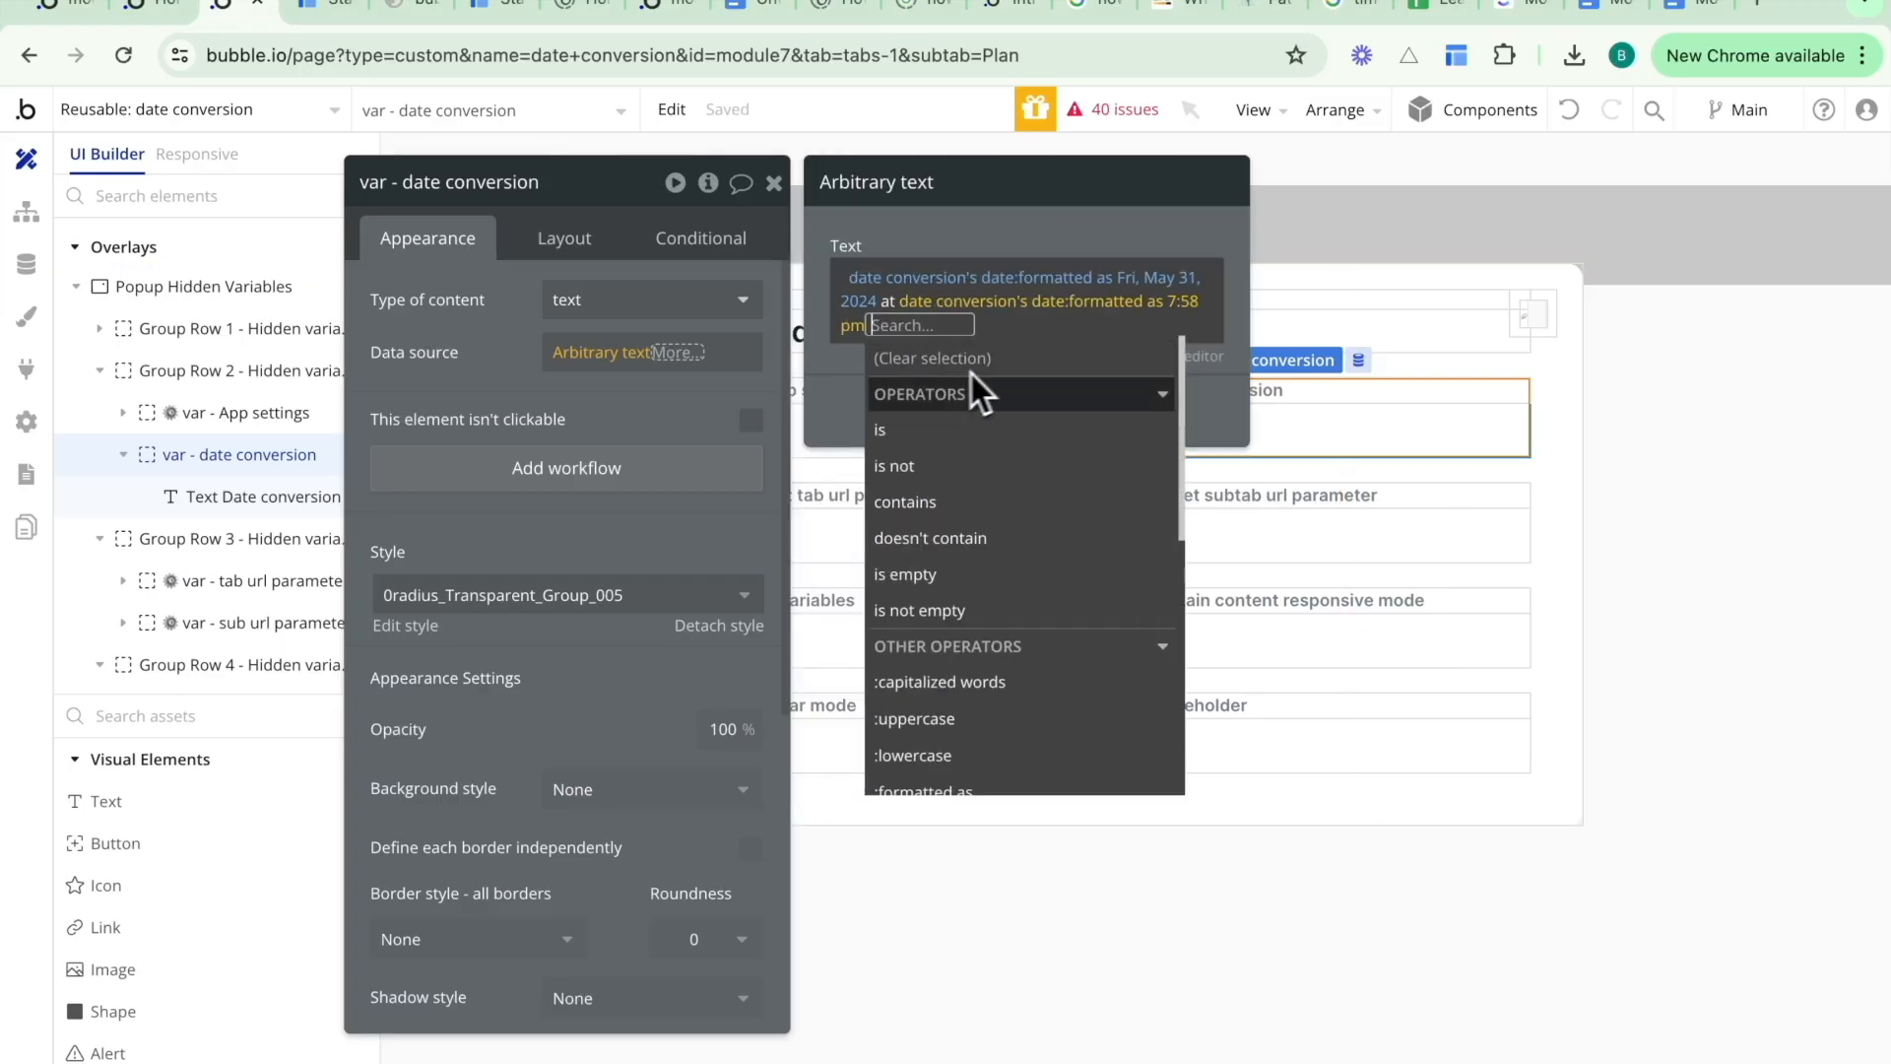
click(845, 375)
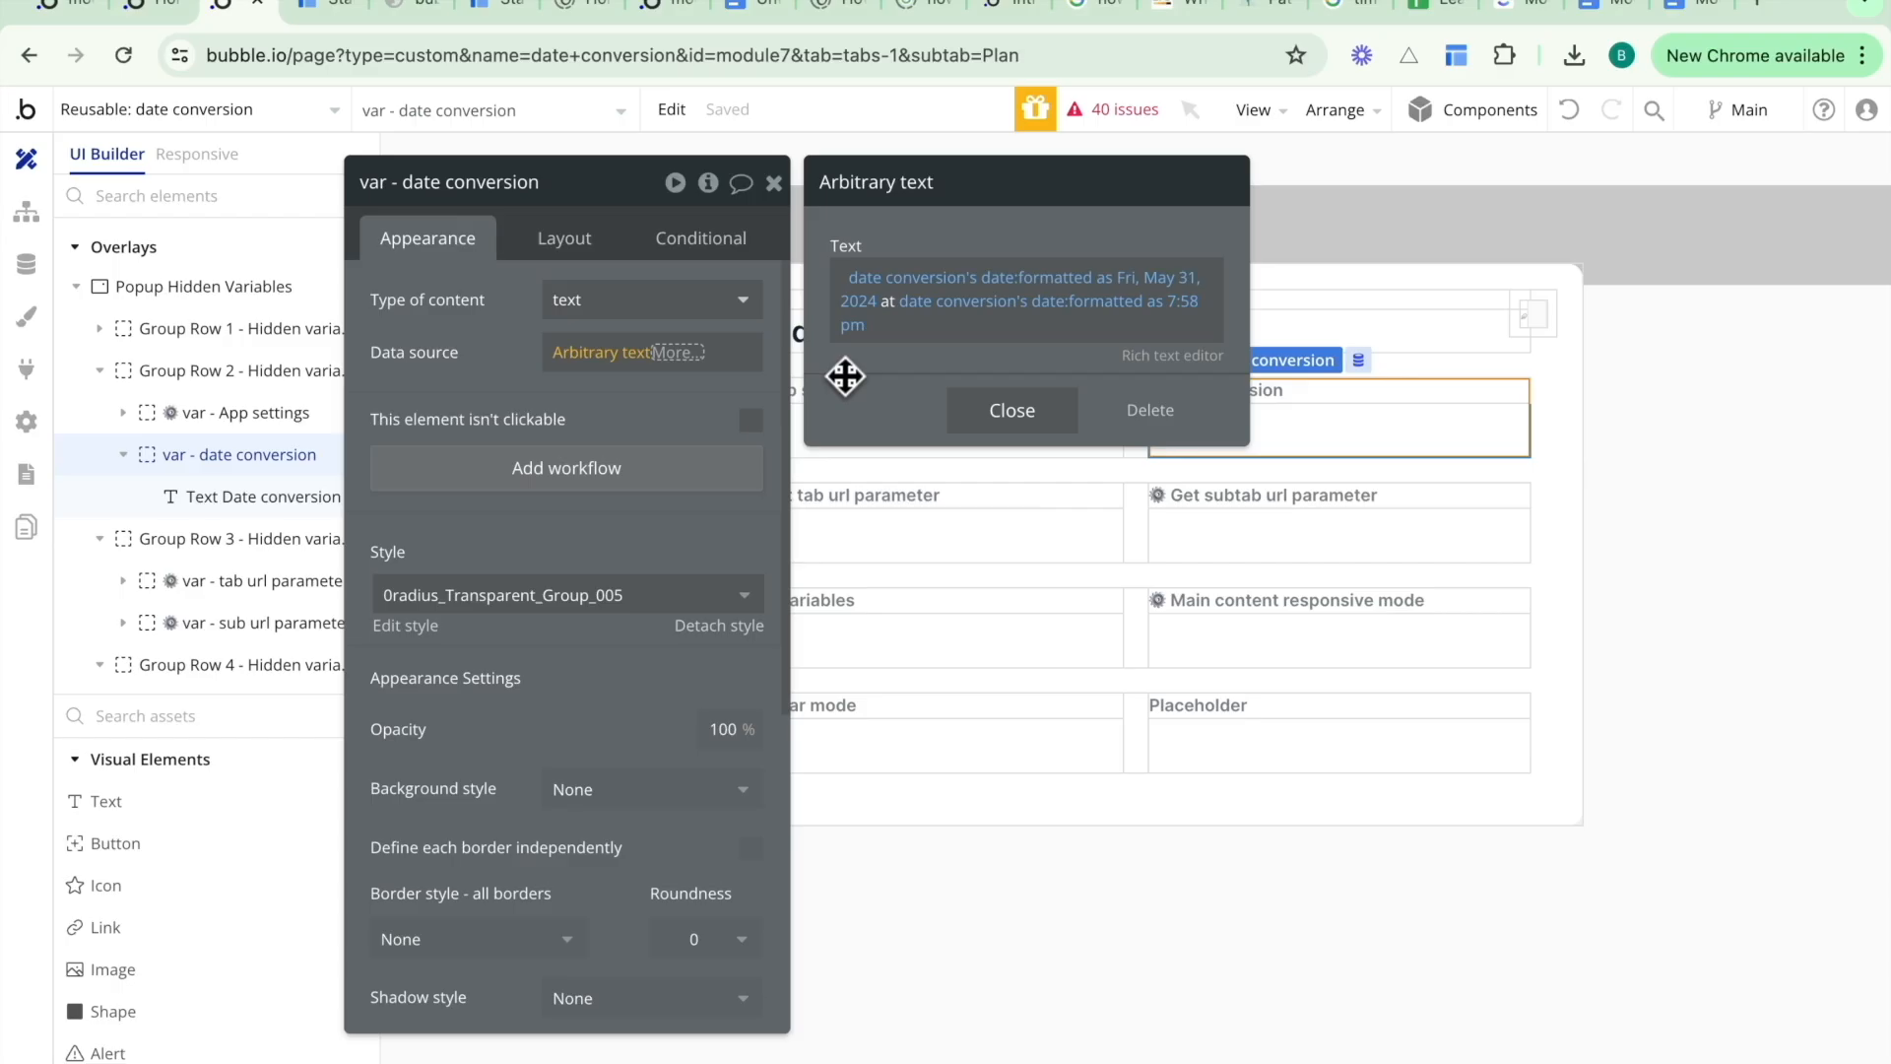
click(1012, 410)
- Add a condition: when Current date/time - date conversion's date, formatted as hours, is ≤ 24
click(680, 351)
click(699, 246)
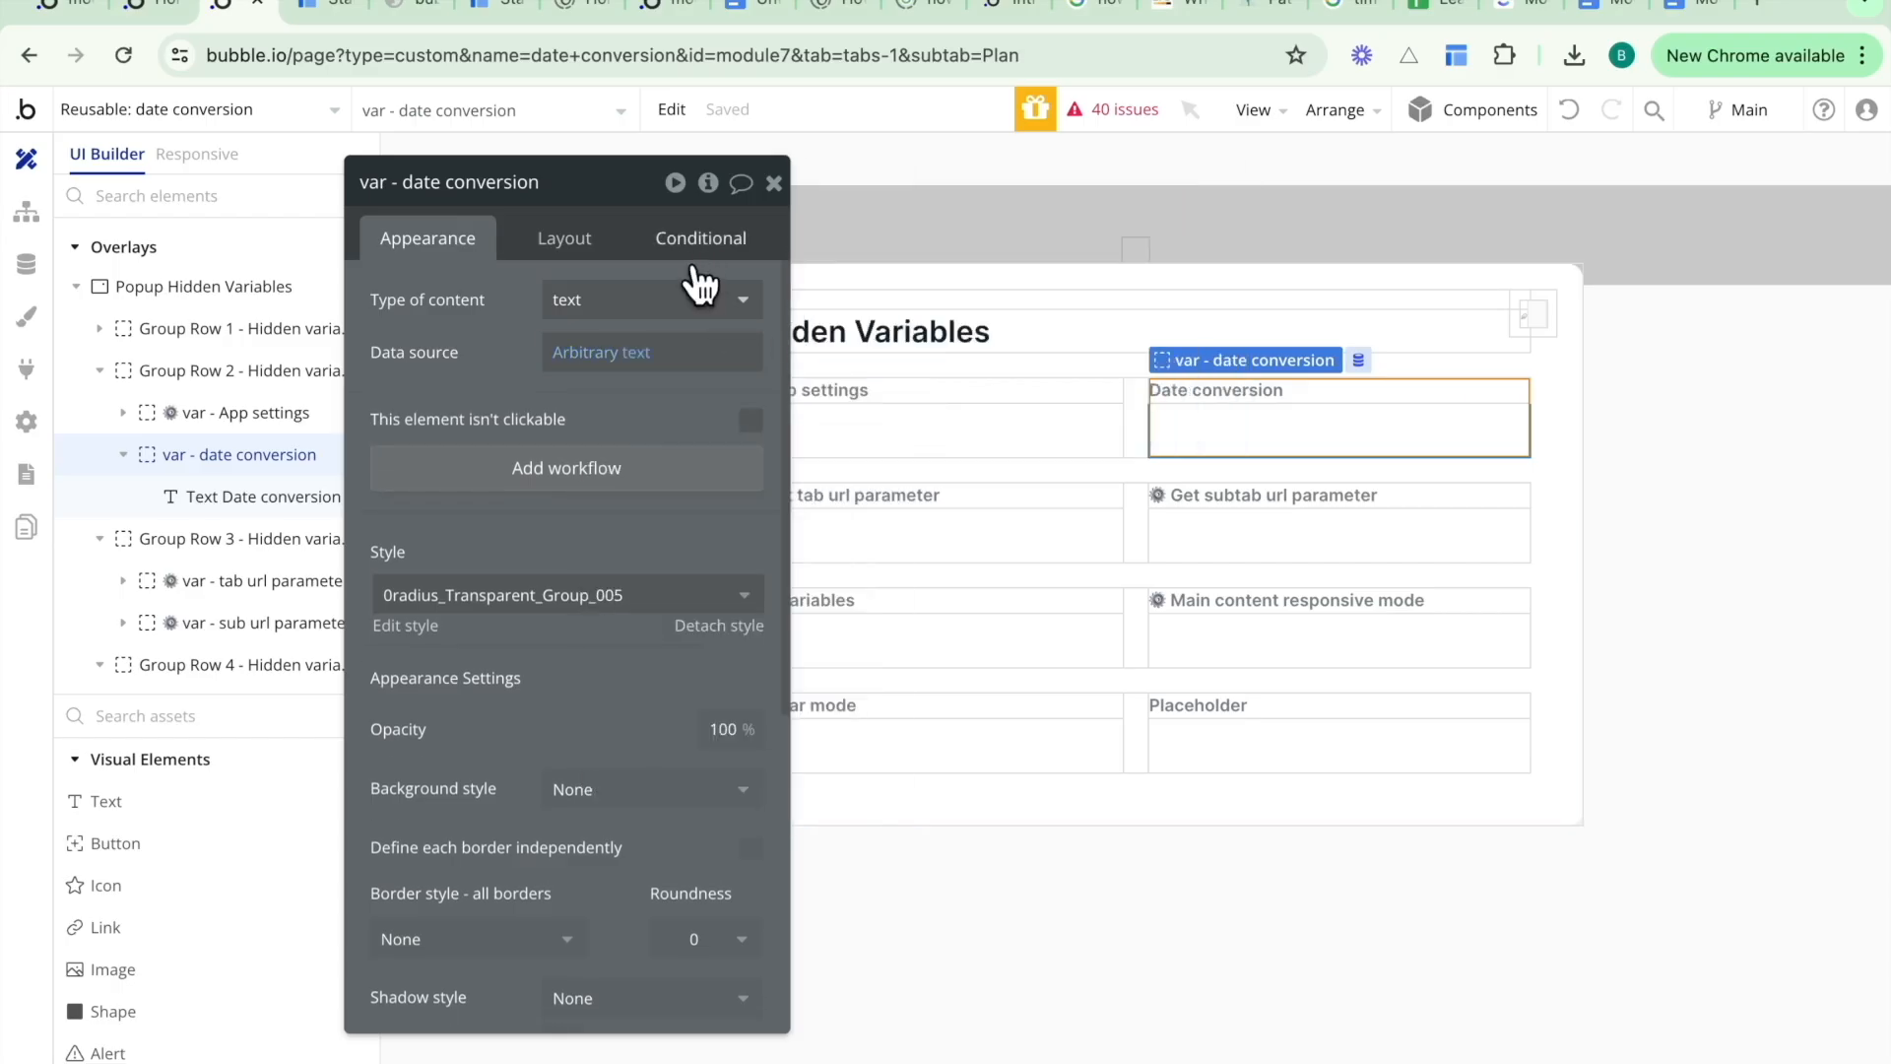
click(699, 246)
click(591, 295)
click(475, 313)
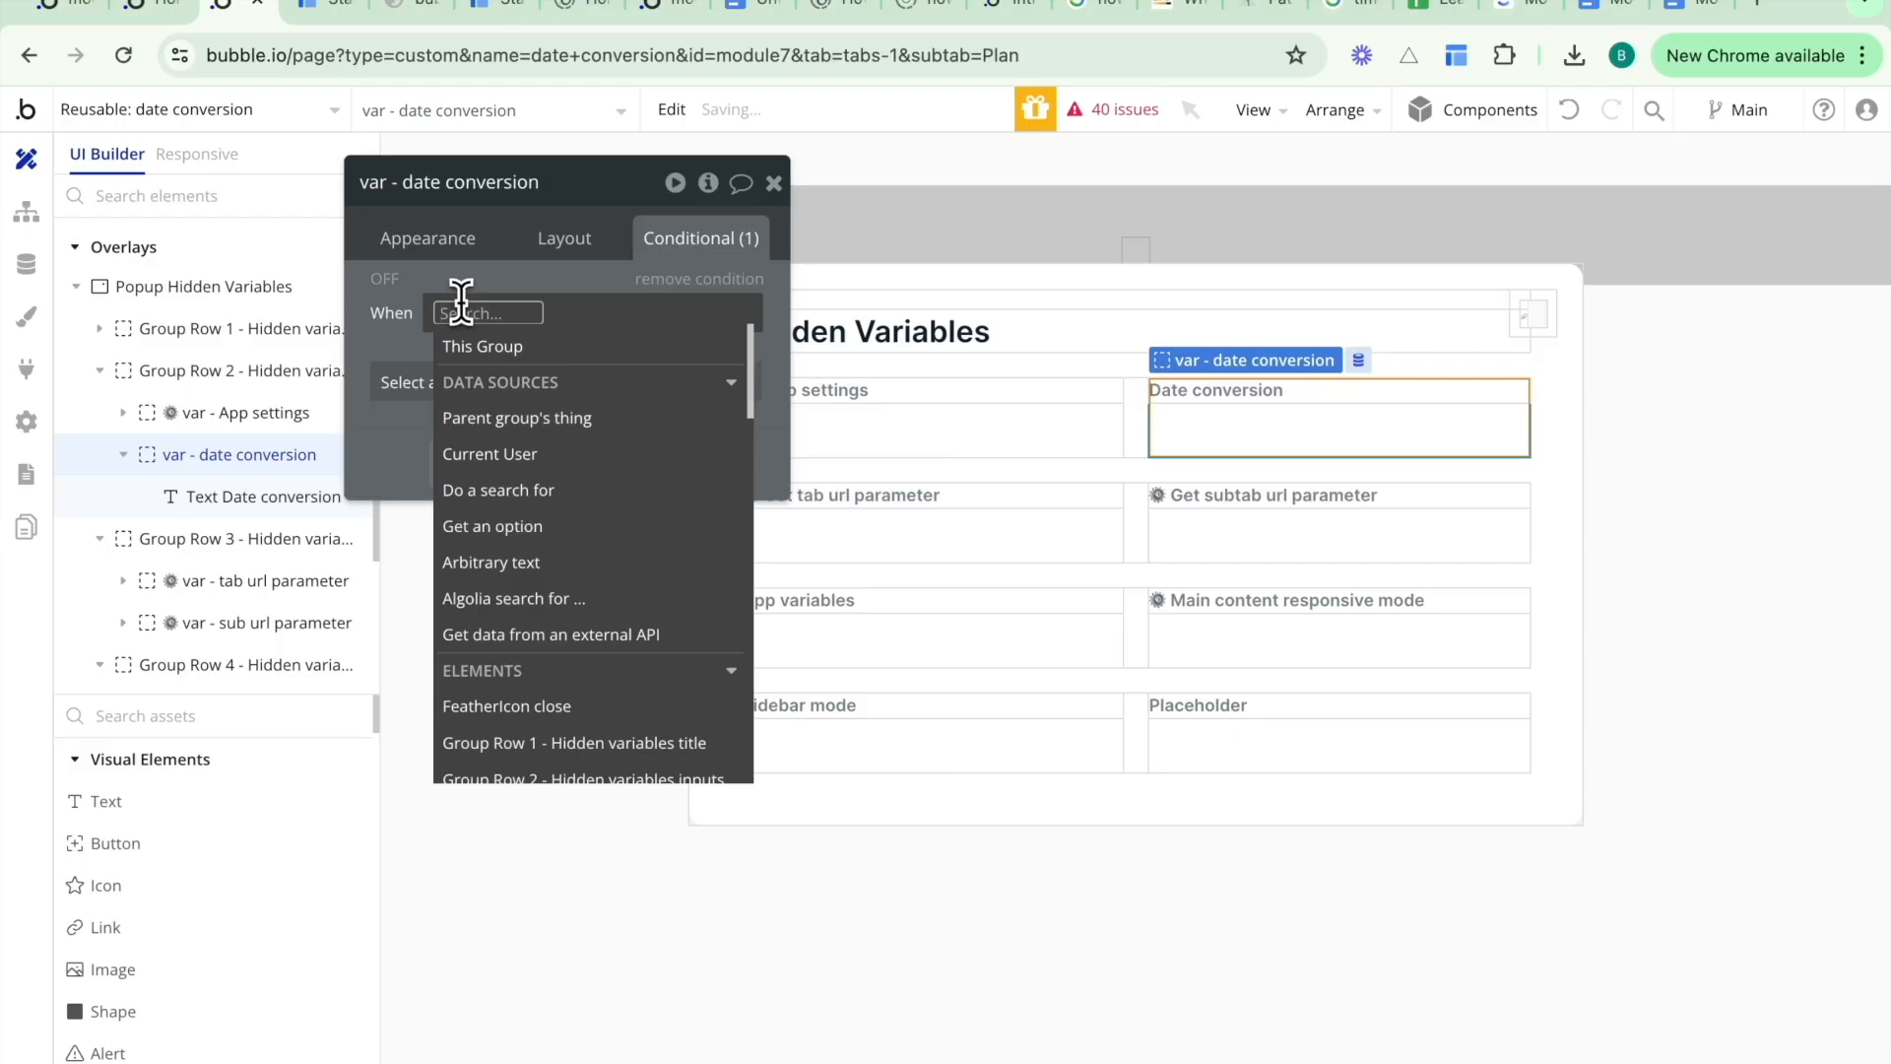
text(curre)
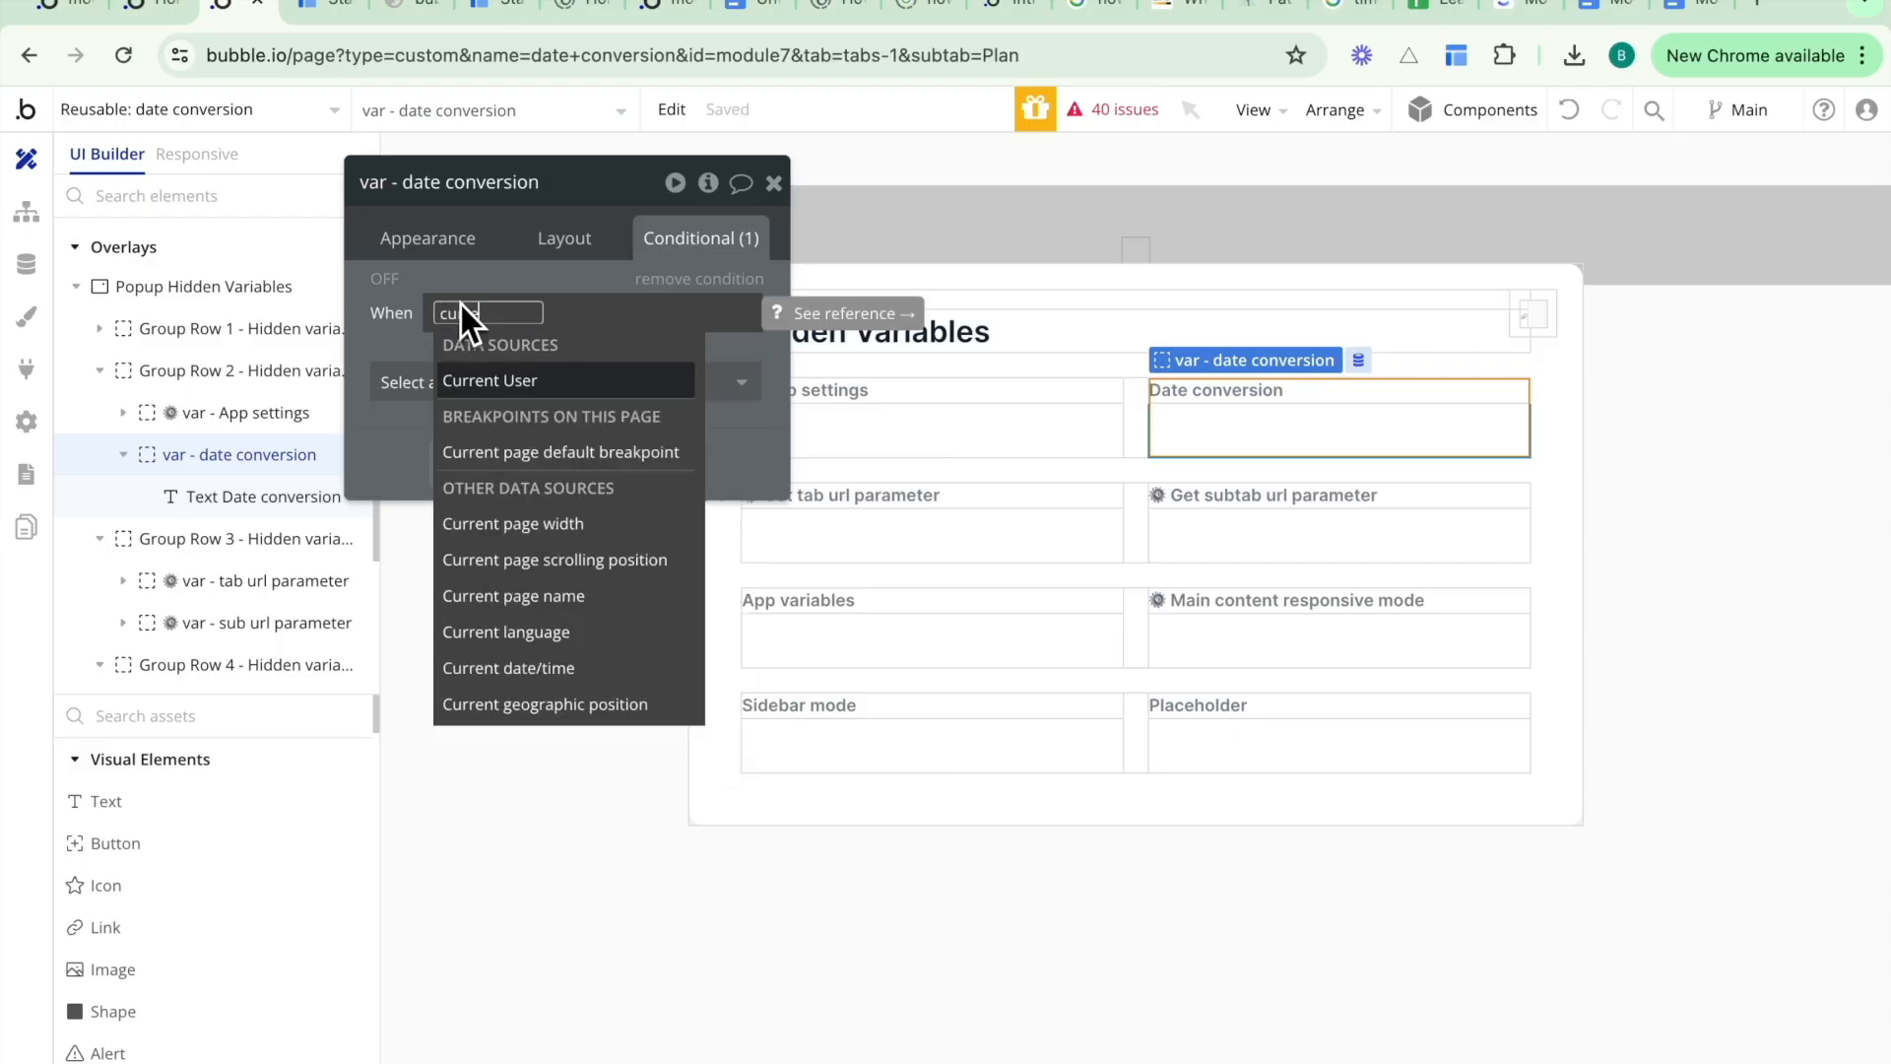
click(486, 668)
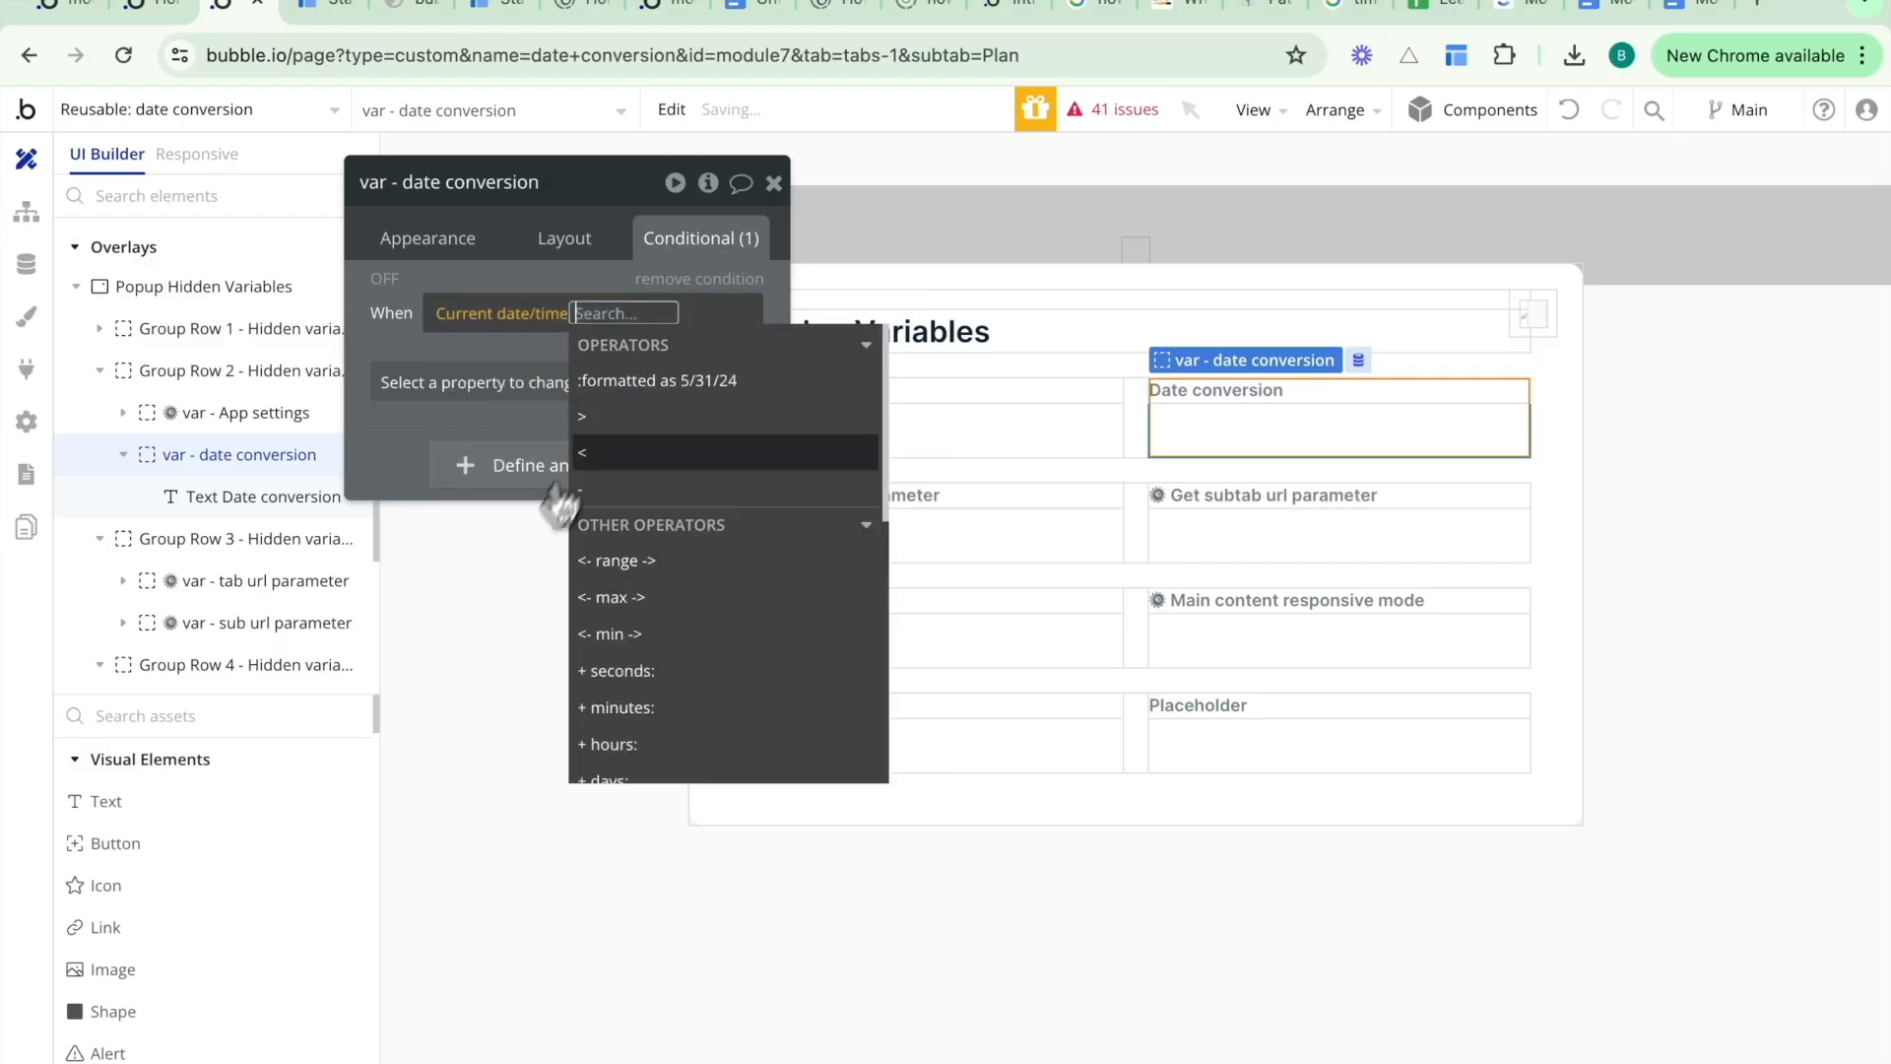
click(607, 489)
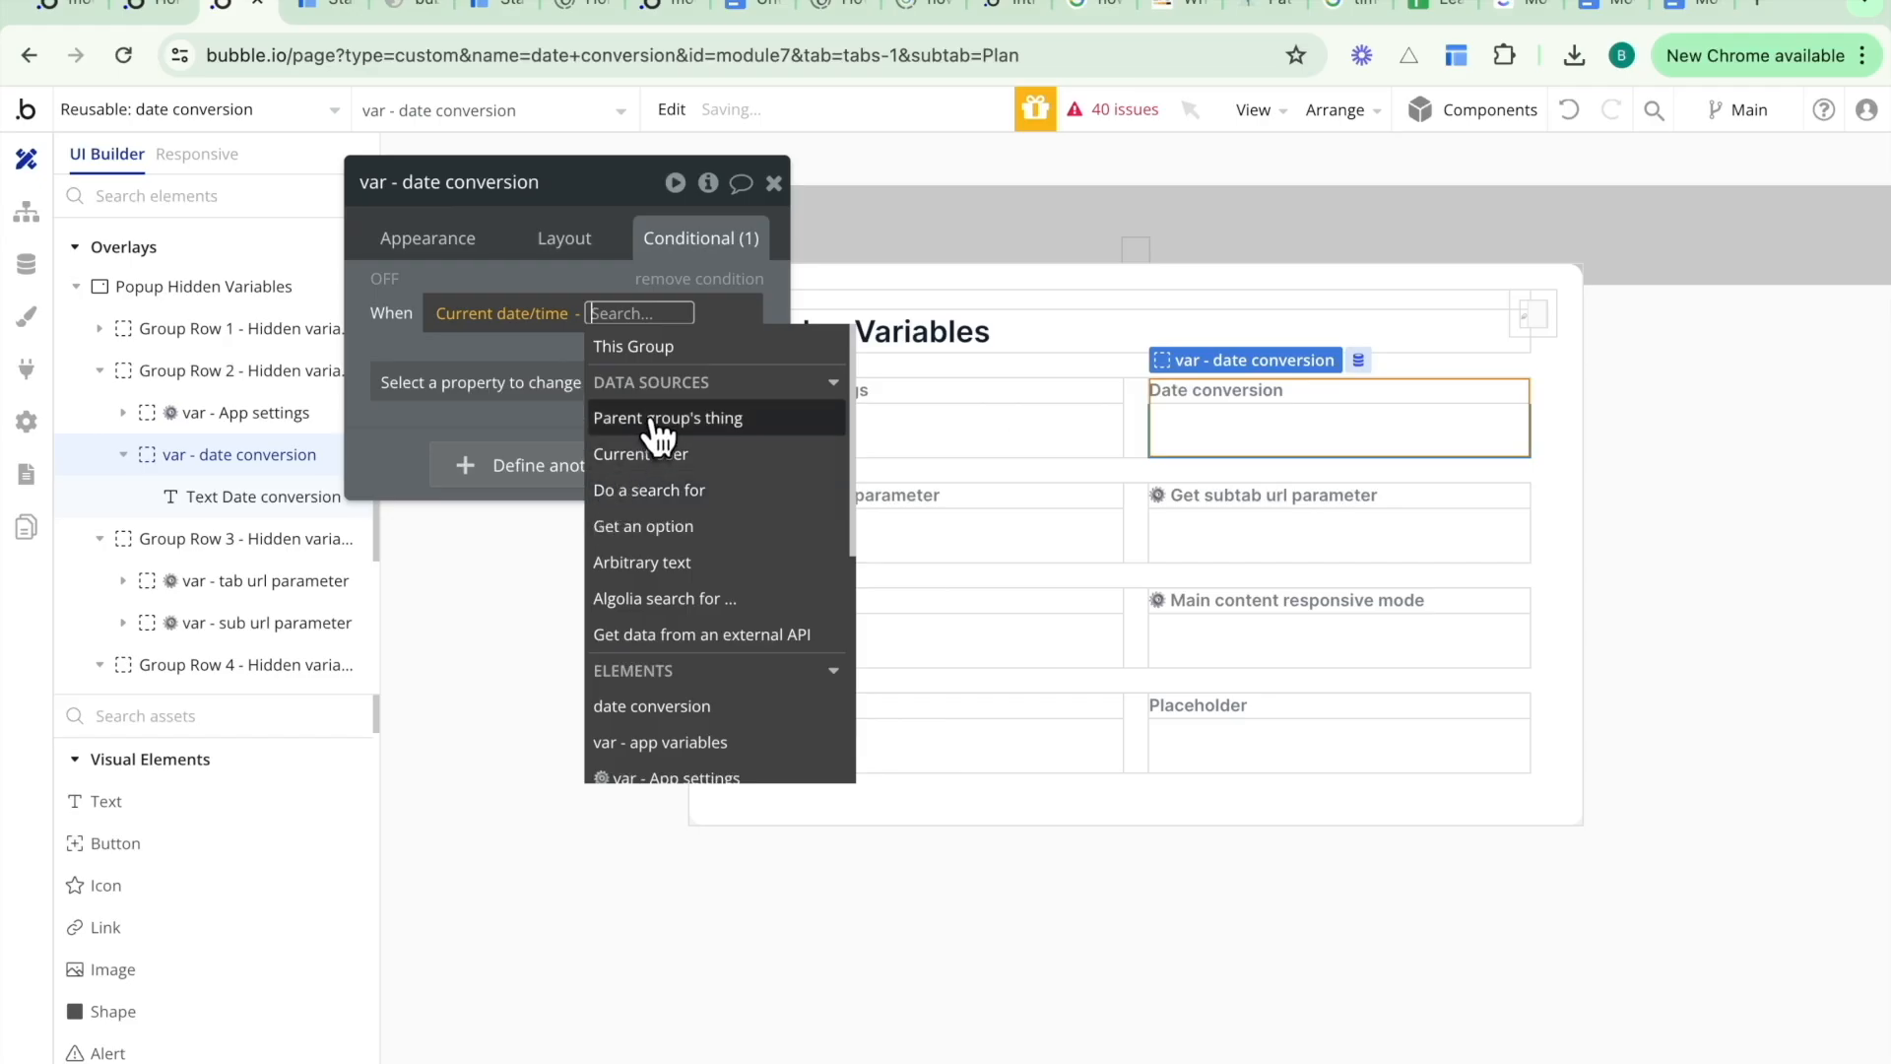
text(c)
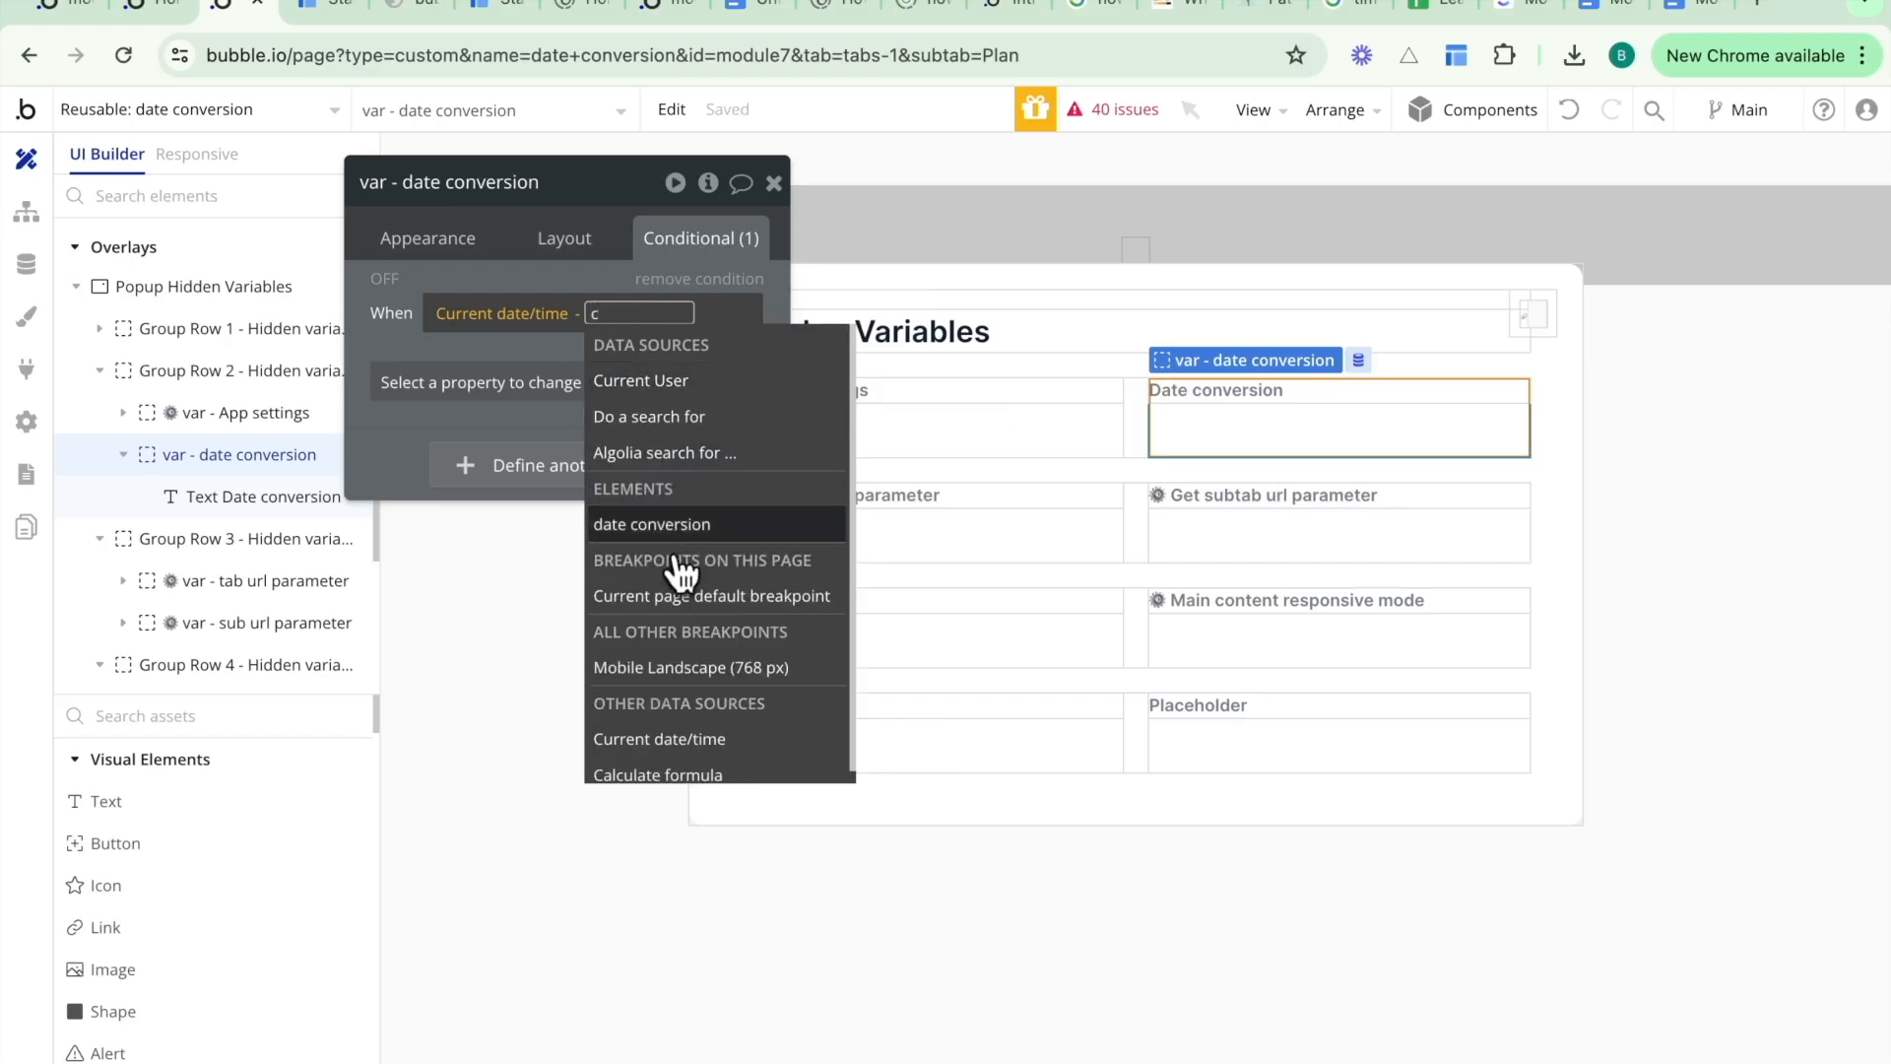
click(670, 524)
click(695, 413)
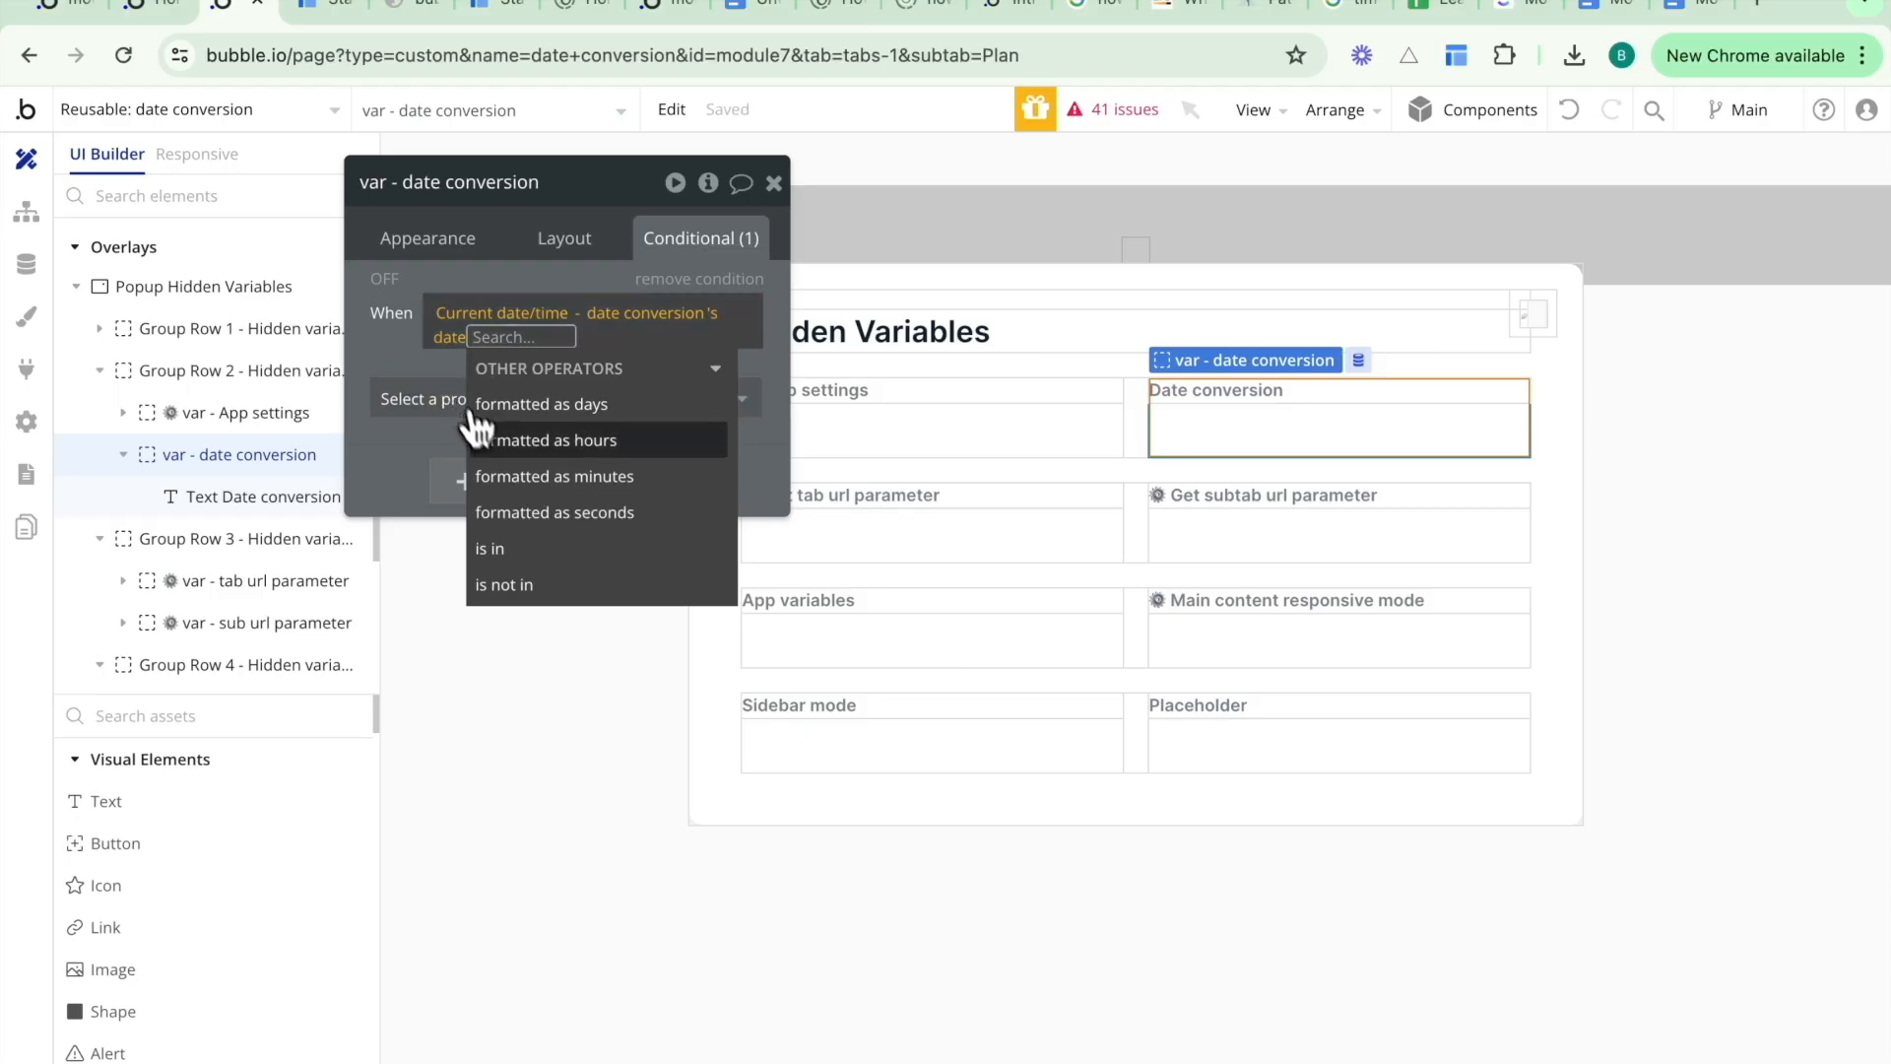
click(522, 443)
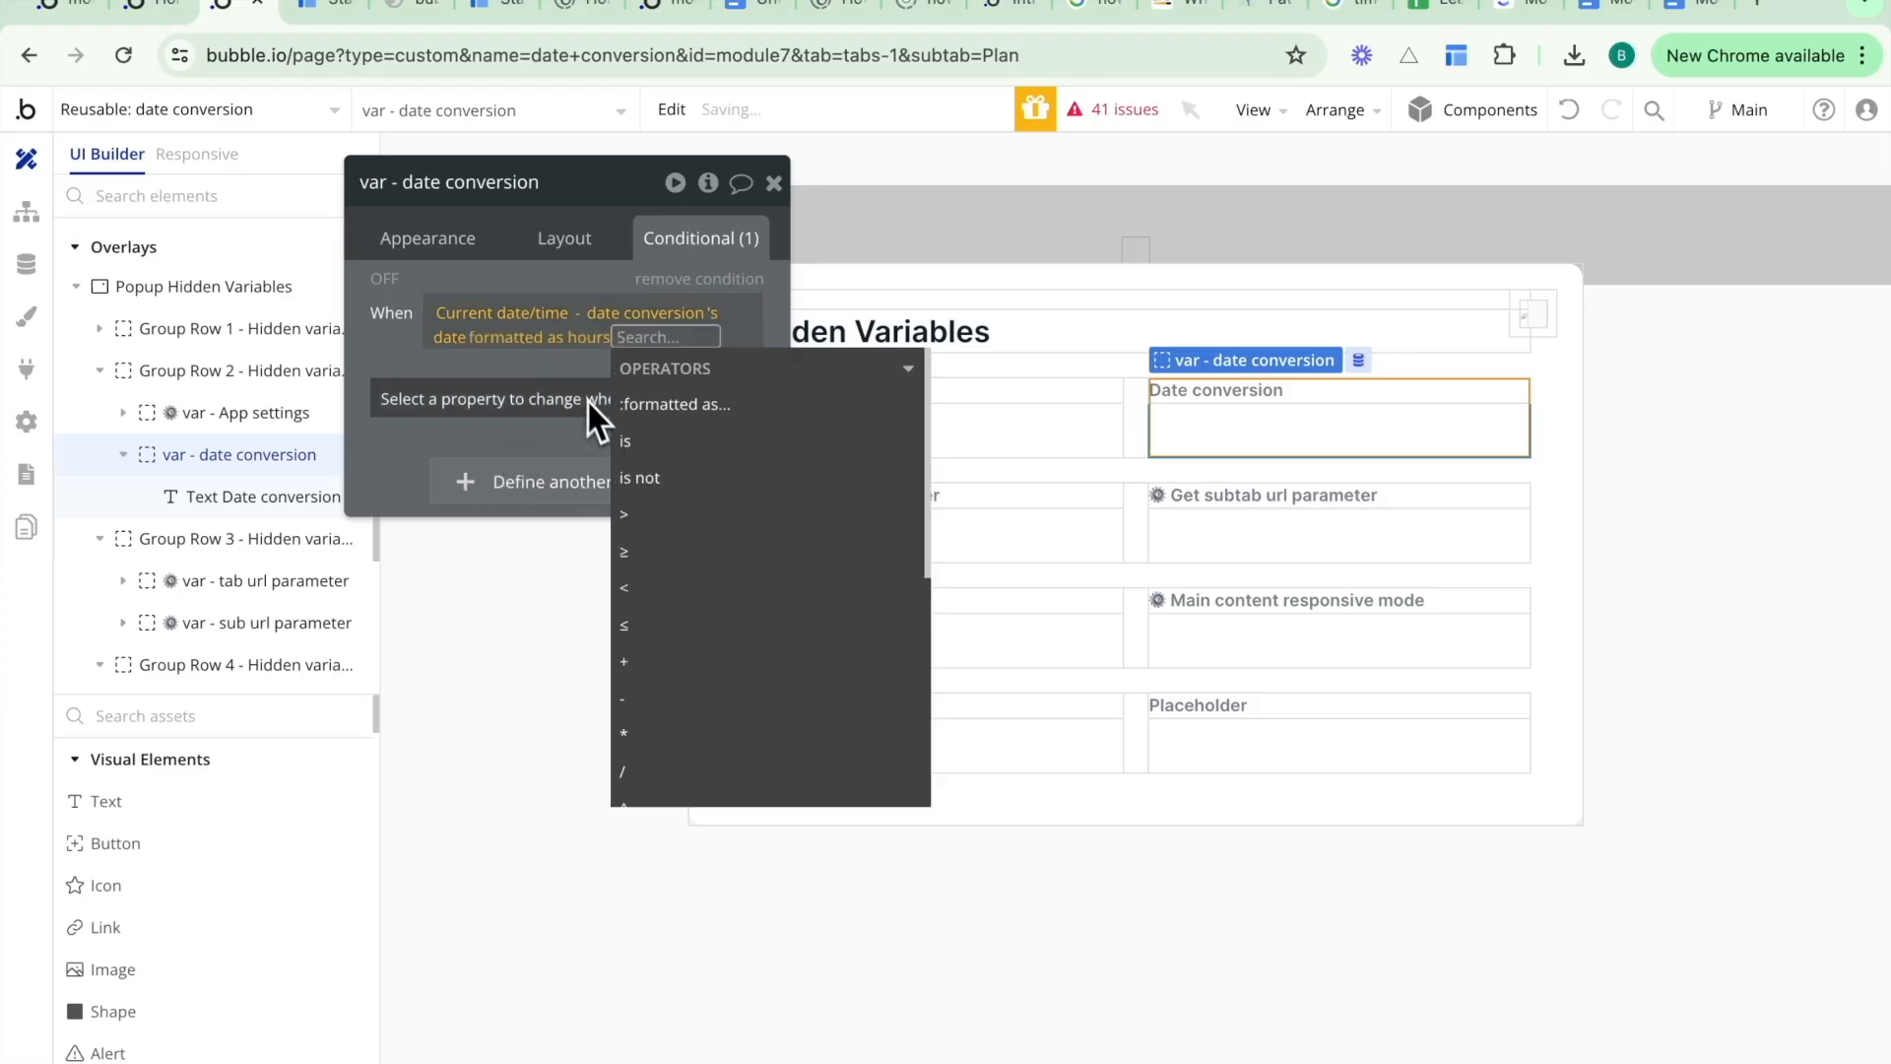
click(630, 625)
text(24)
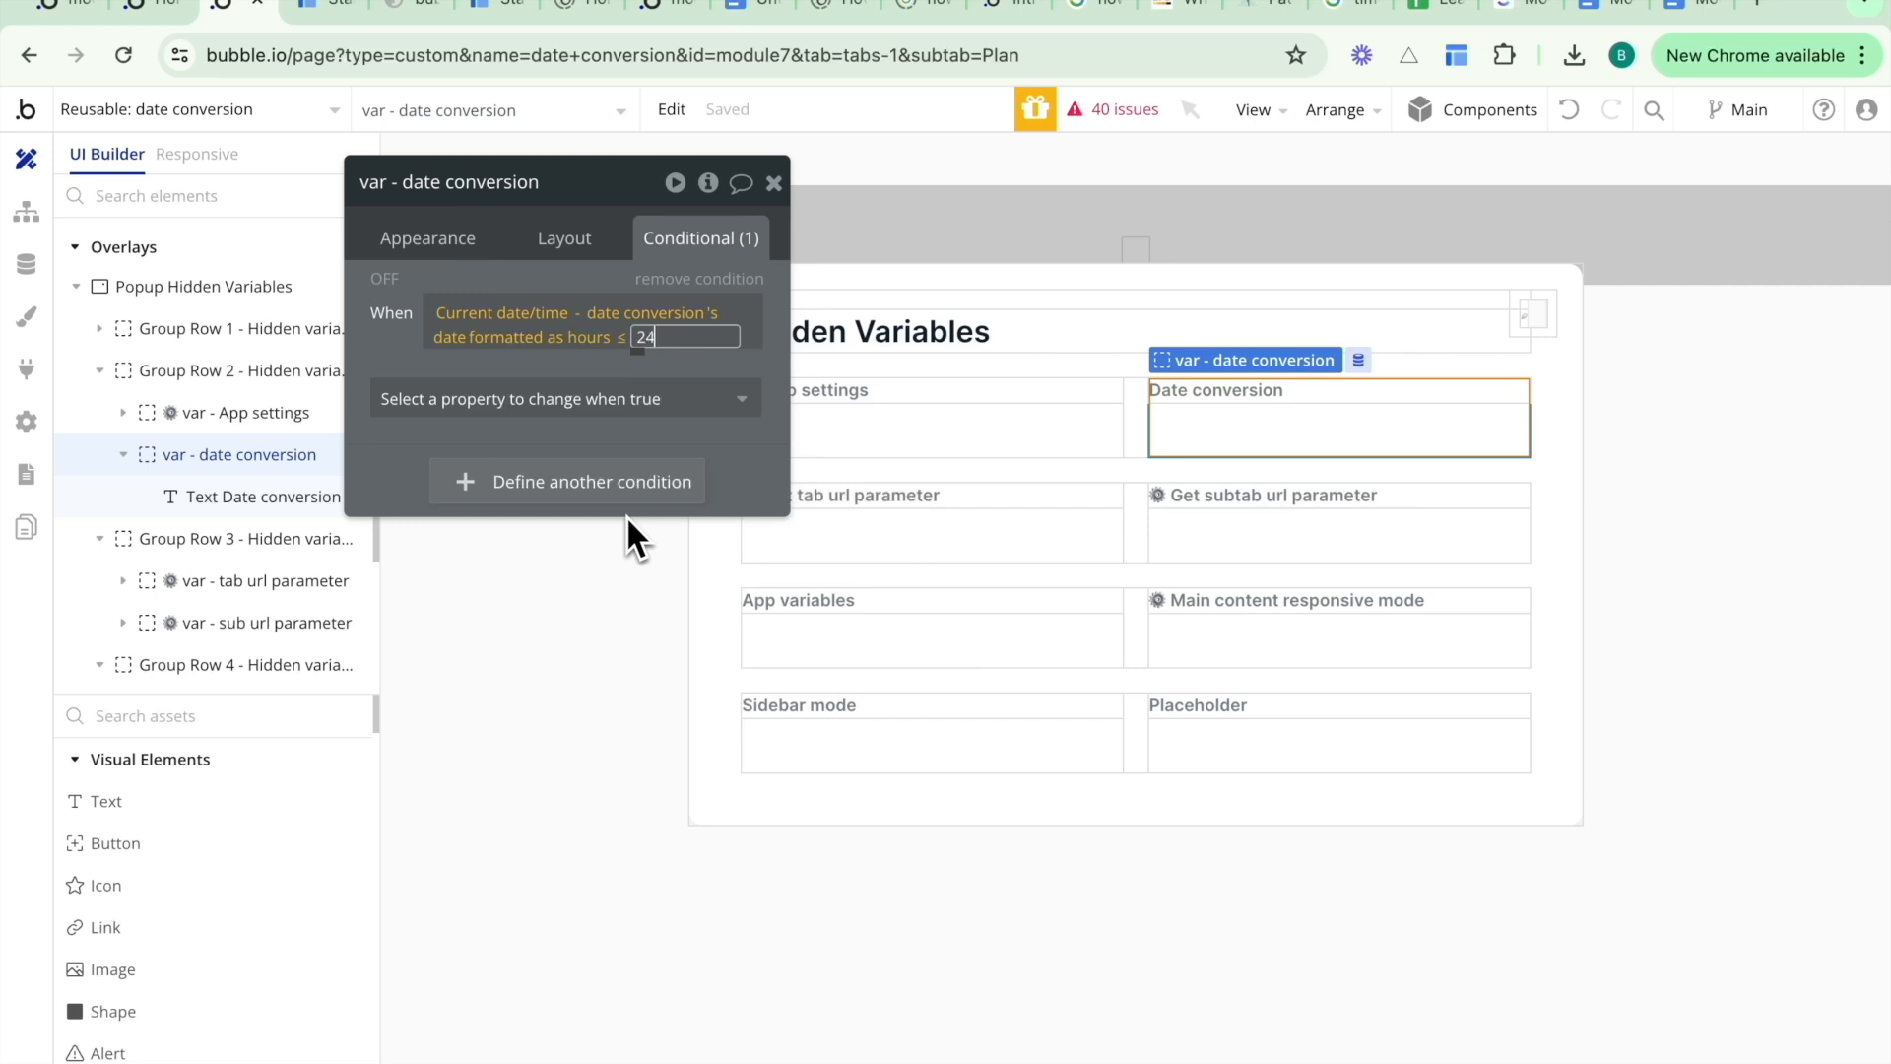
click(549, 366)
click(405, 368)
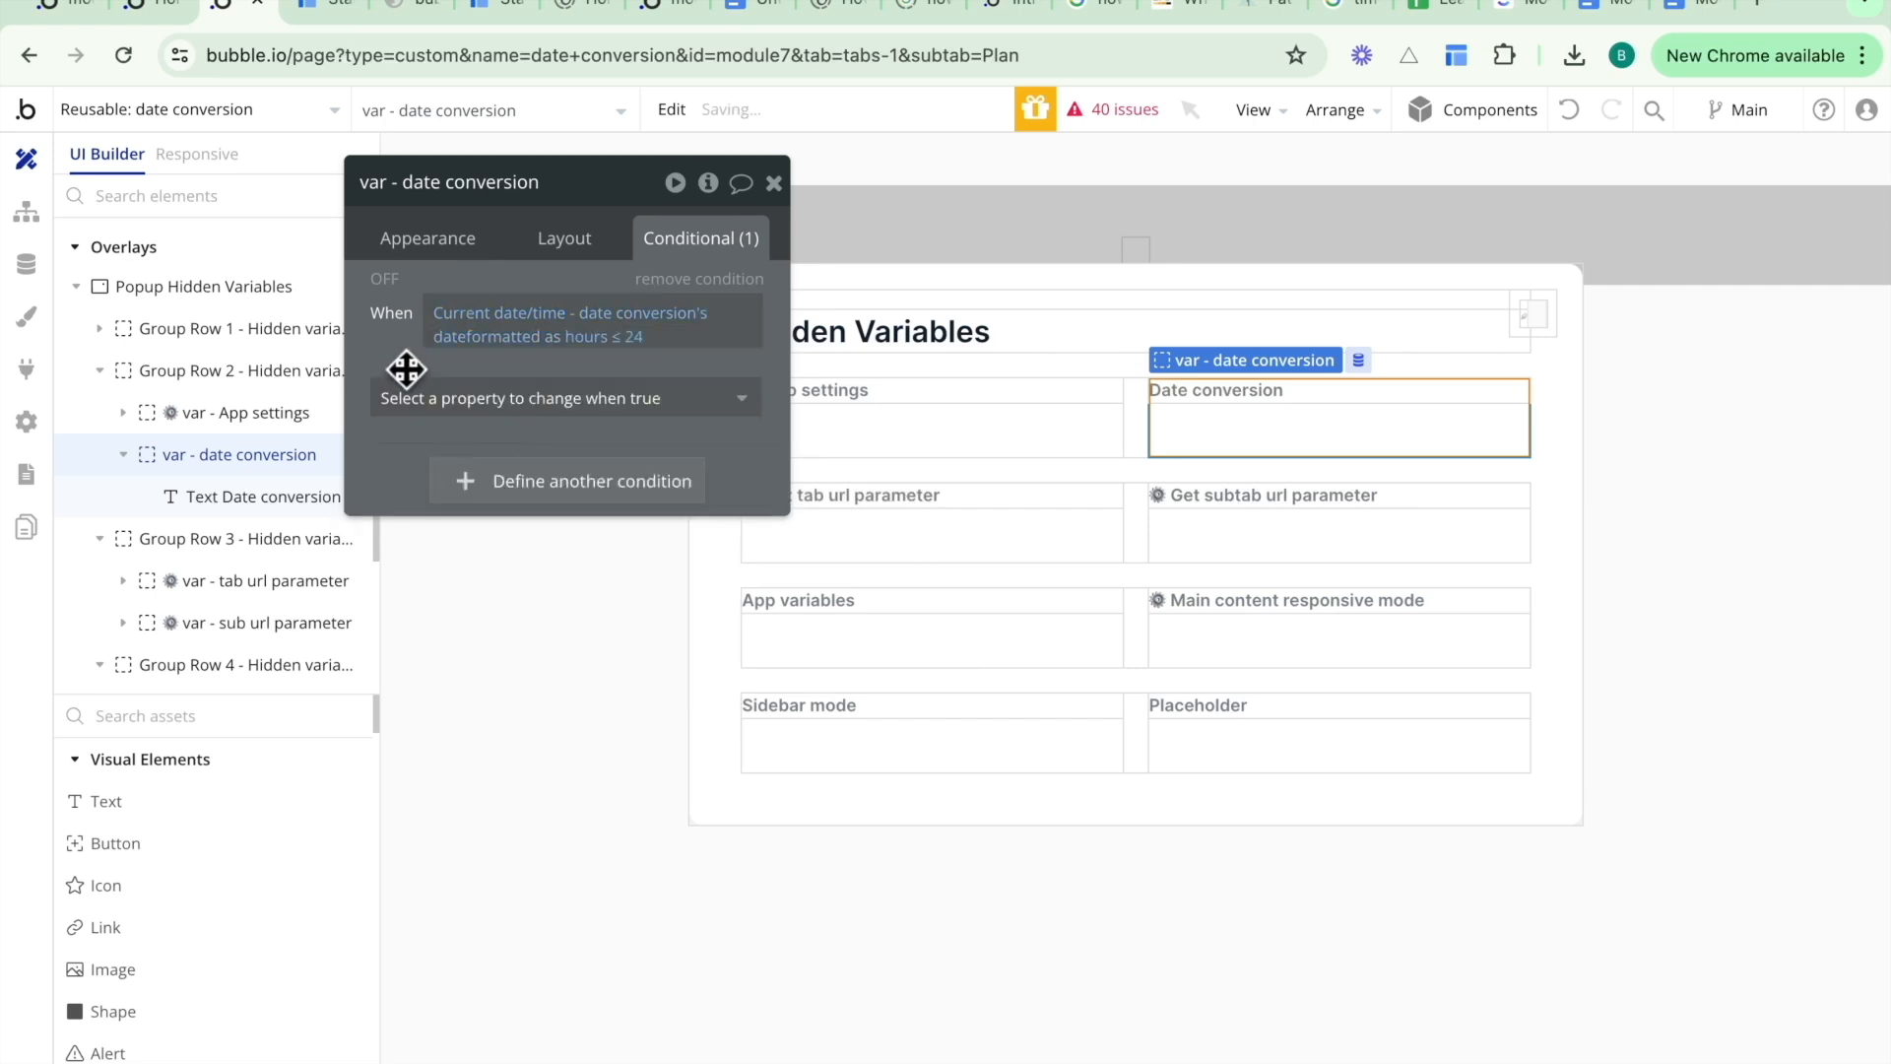
- Make the condition change the data source, setting it to Arbitrary text
click(423, 393)
click(440, 518)
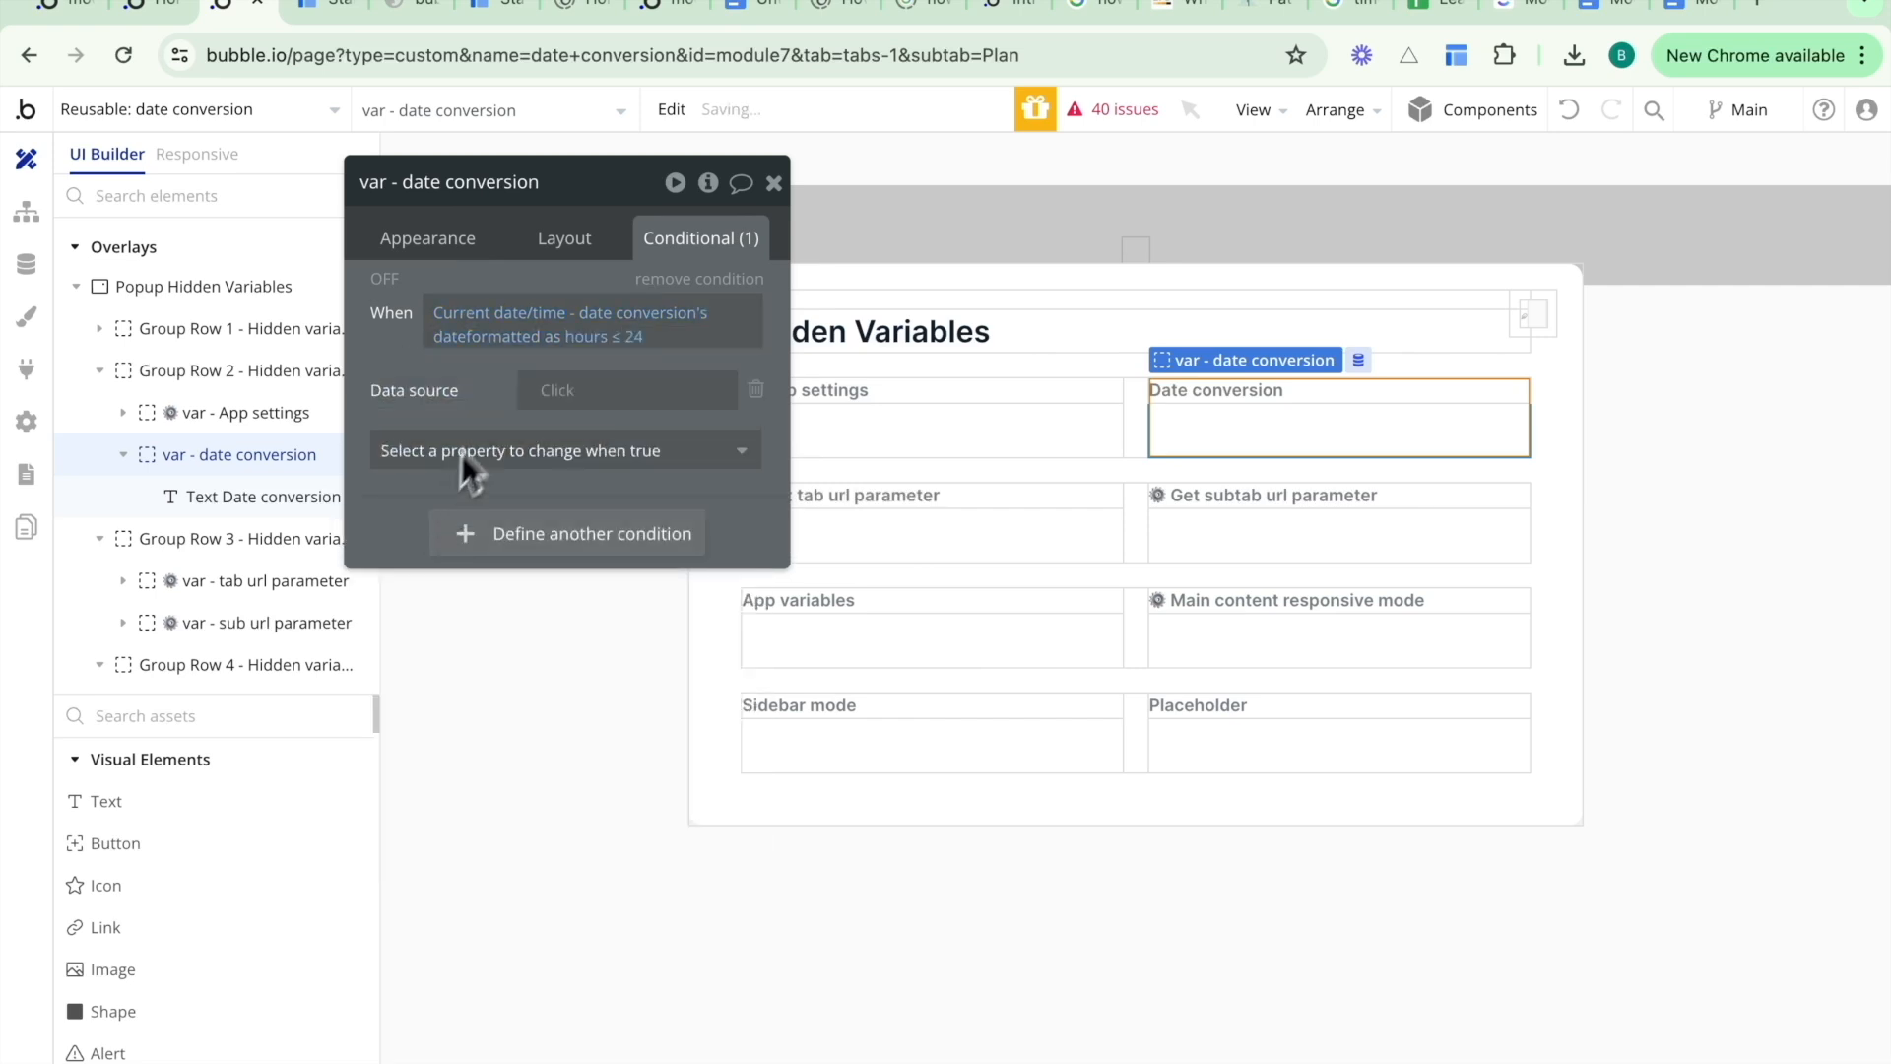
click(556, 394)
text(arb)
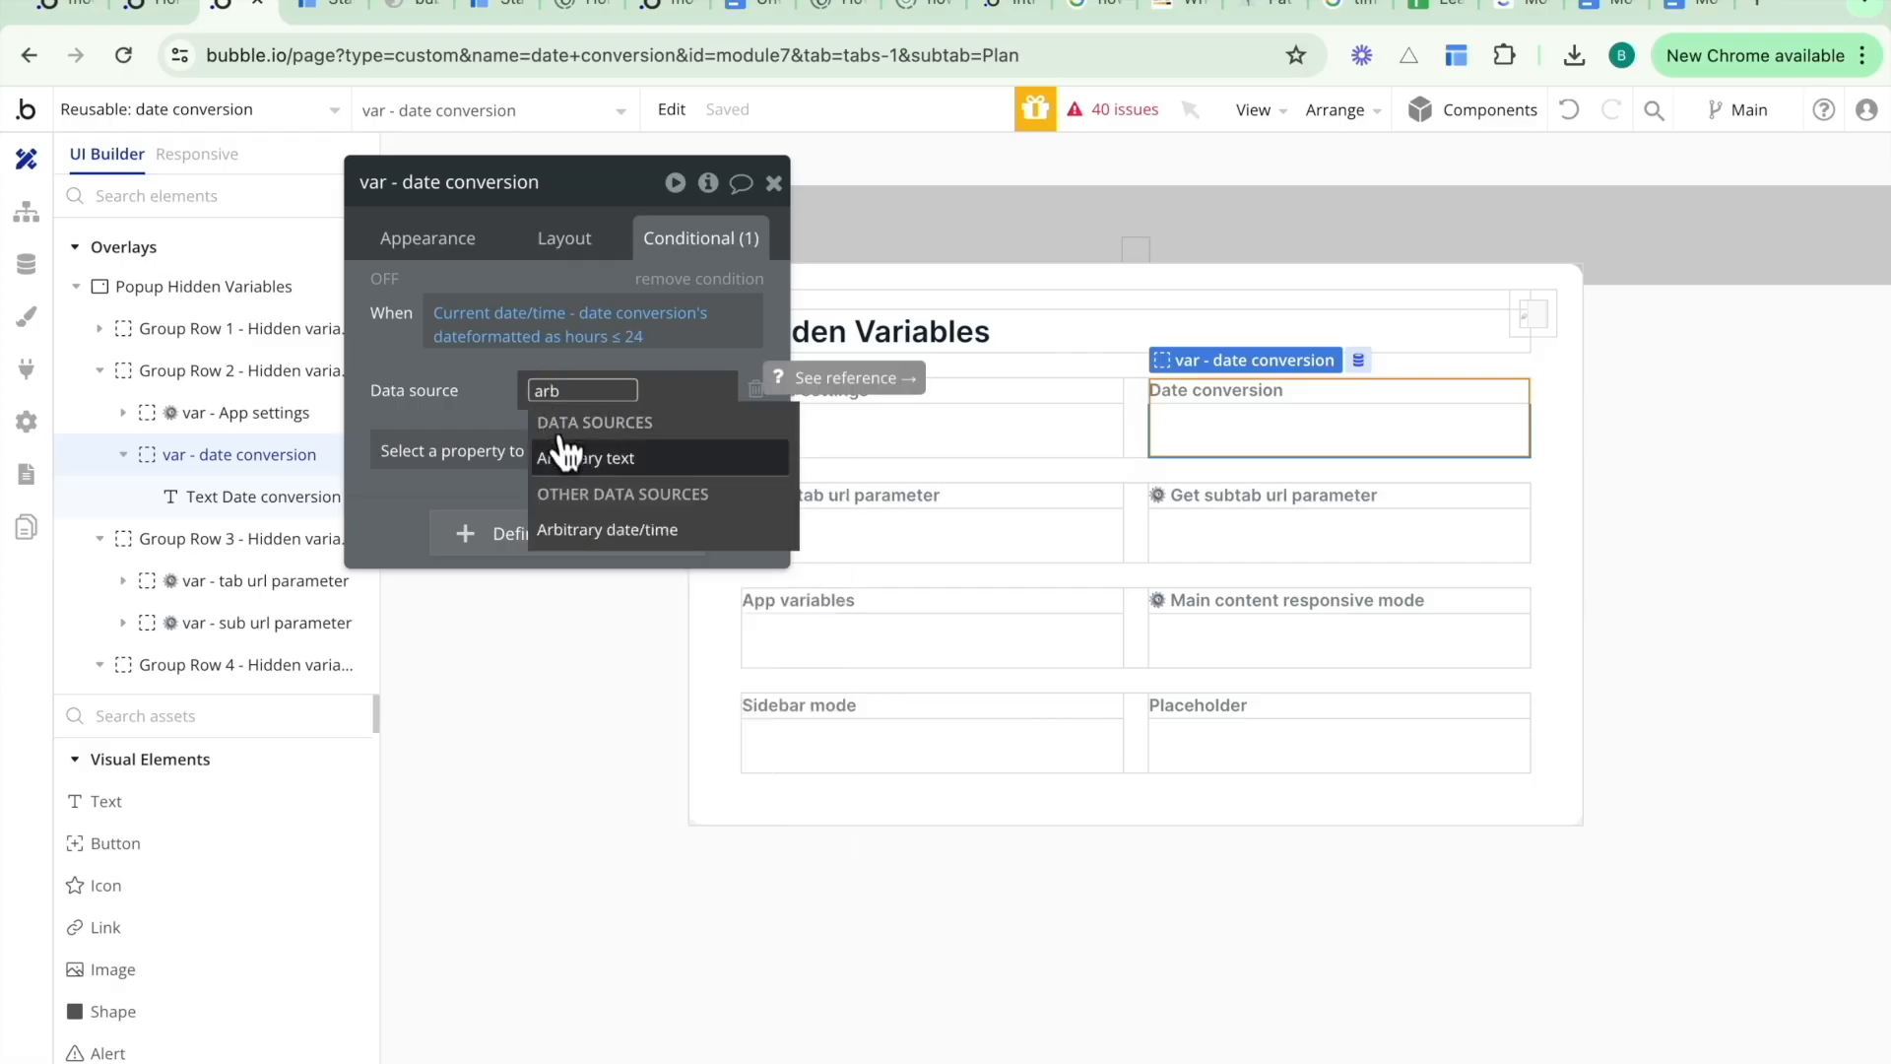
click(567, 455)
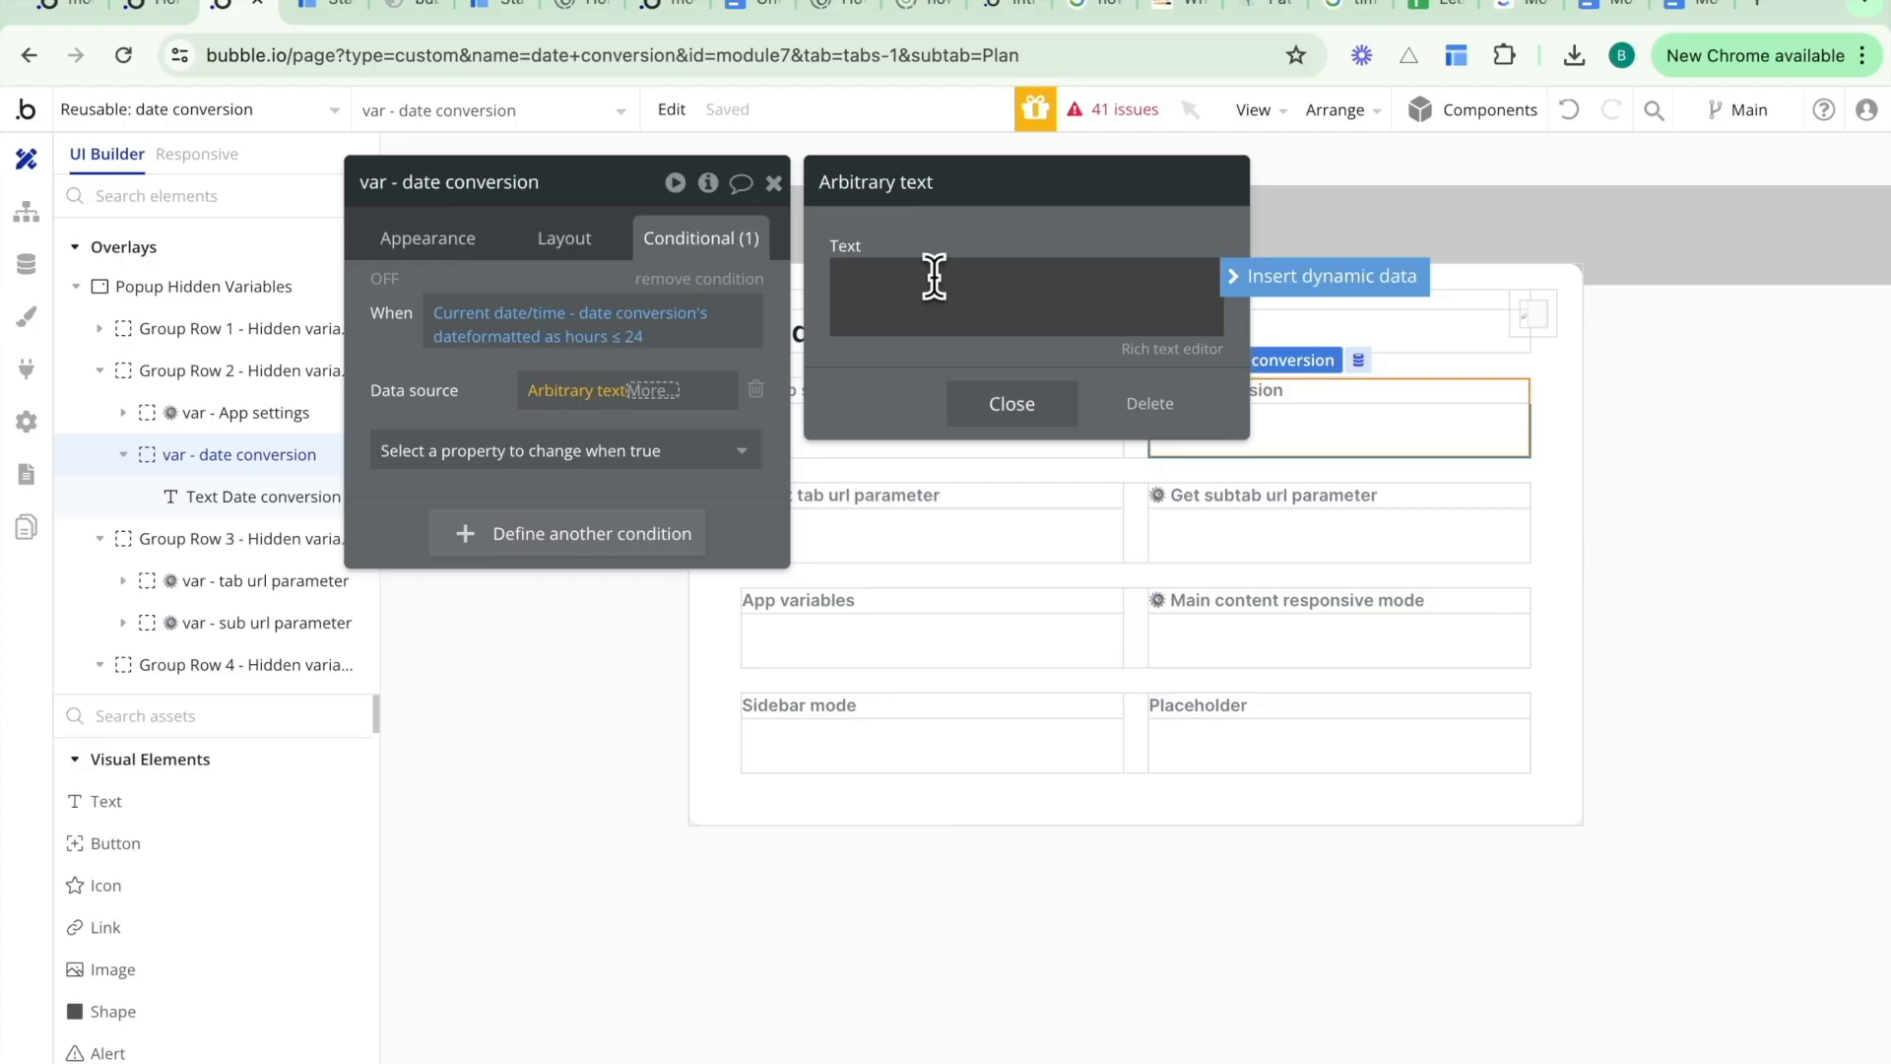
- Set the conditional arbitrary text to Current date/time - date conversion's date formatted as hours, followed by "ago"
click(1324, 277)
text(curre)
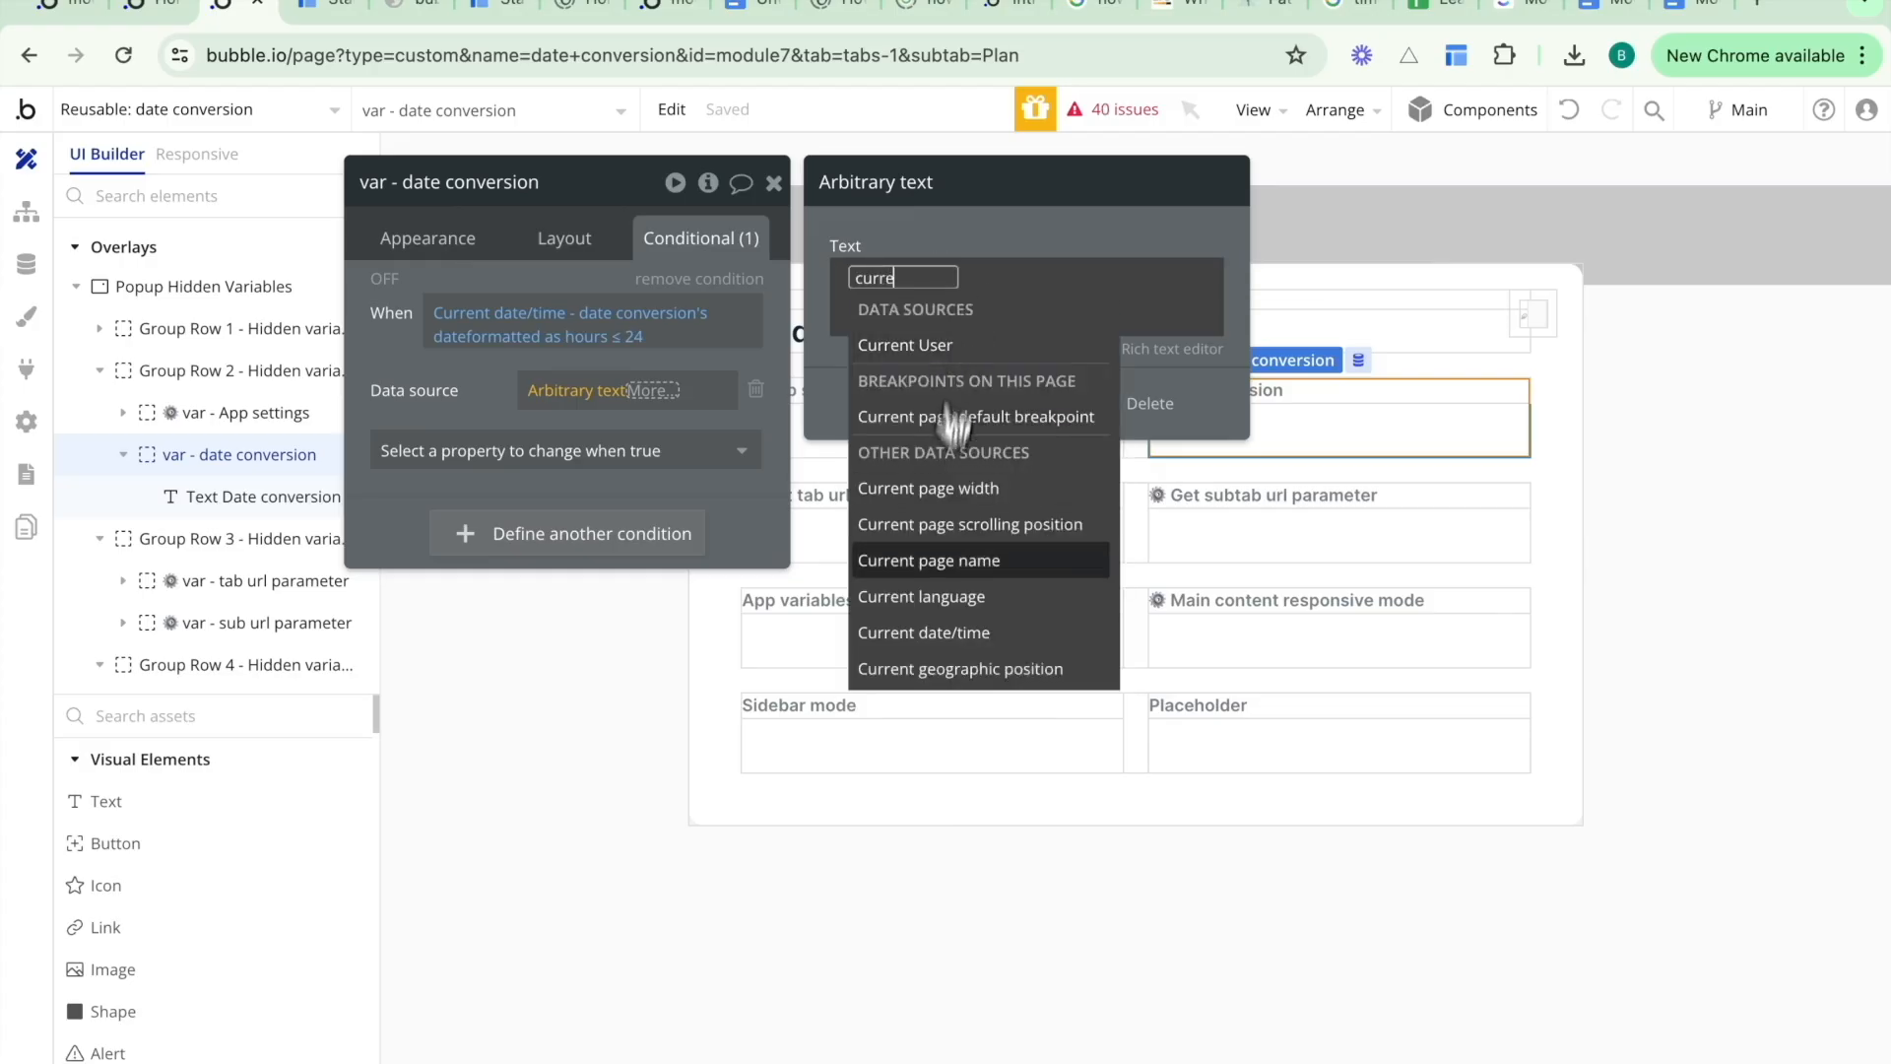
click(951, 626)
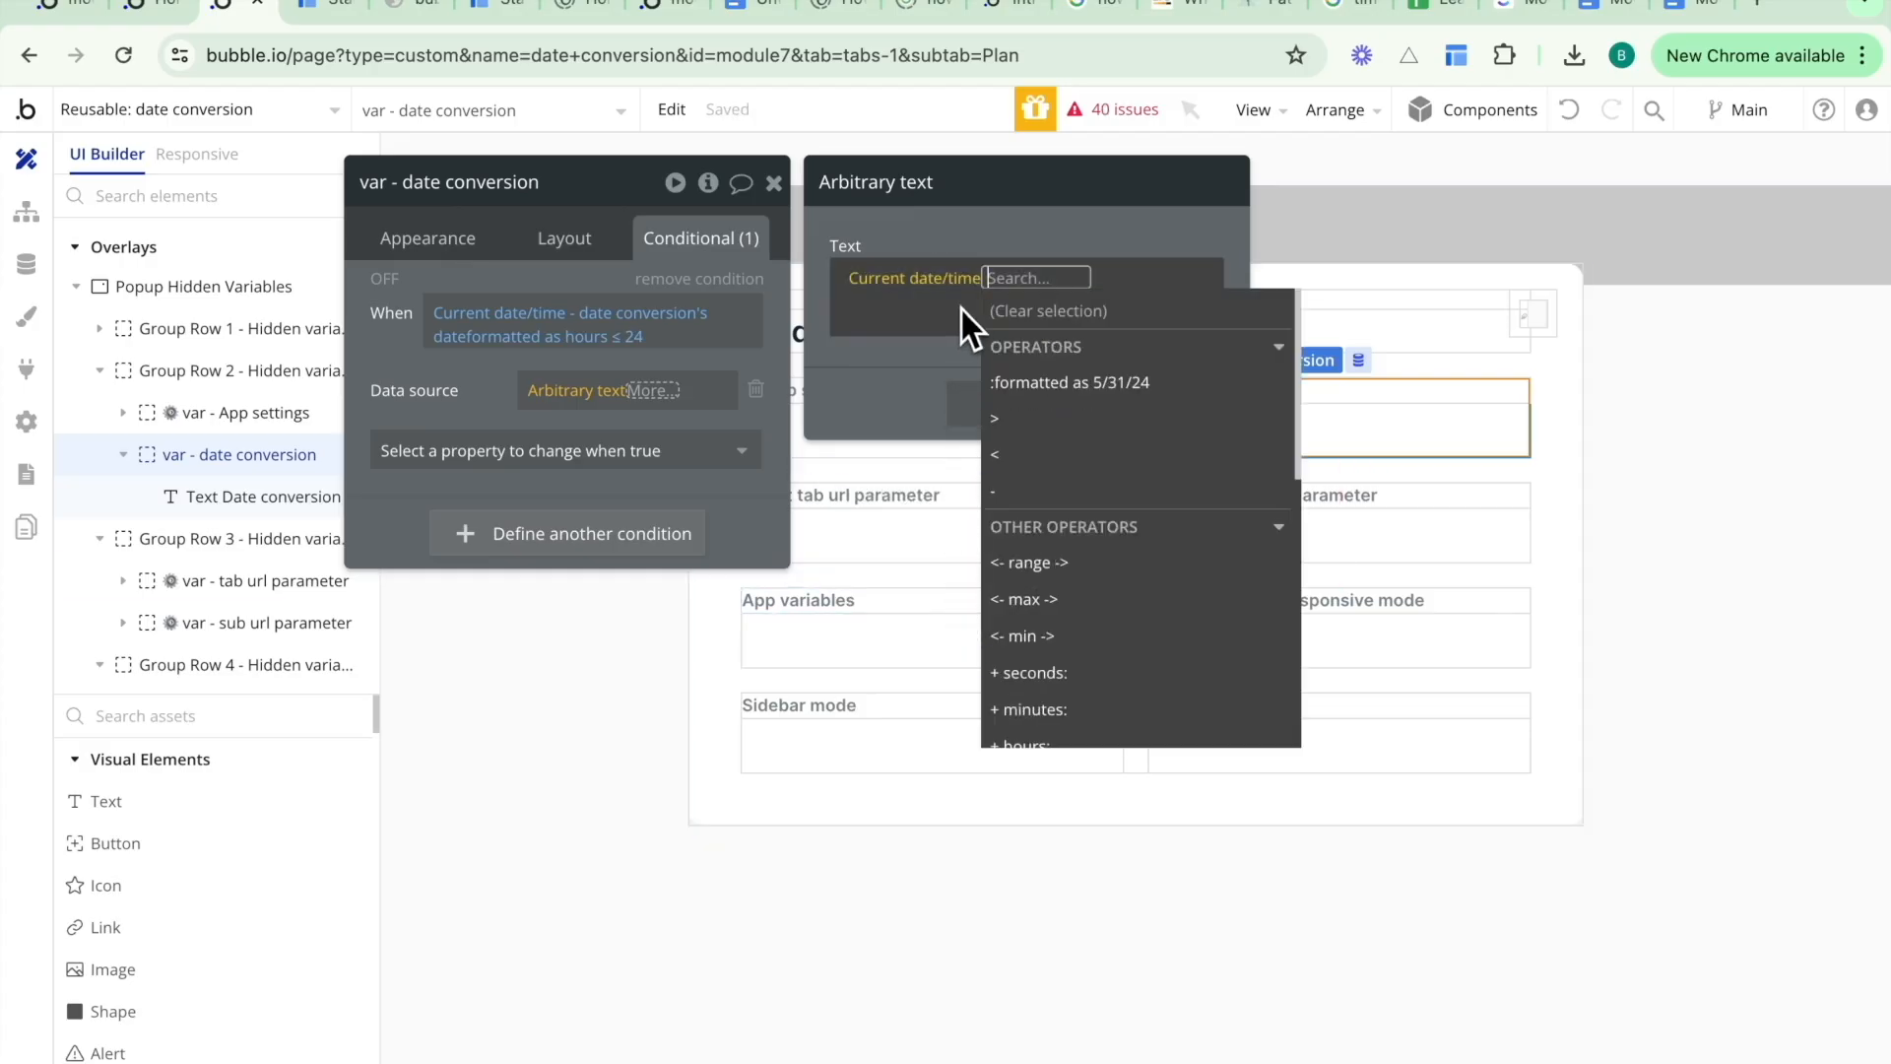
text(-)
click(1006, 353)
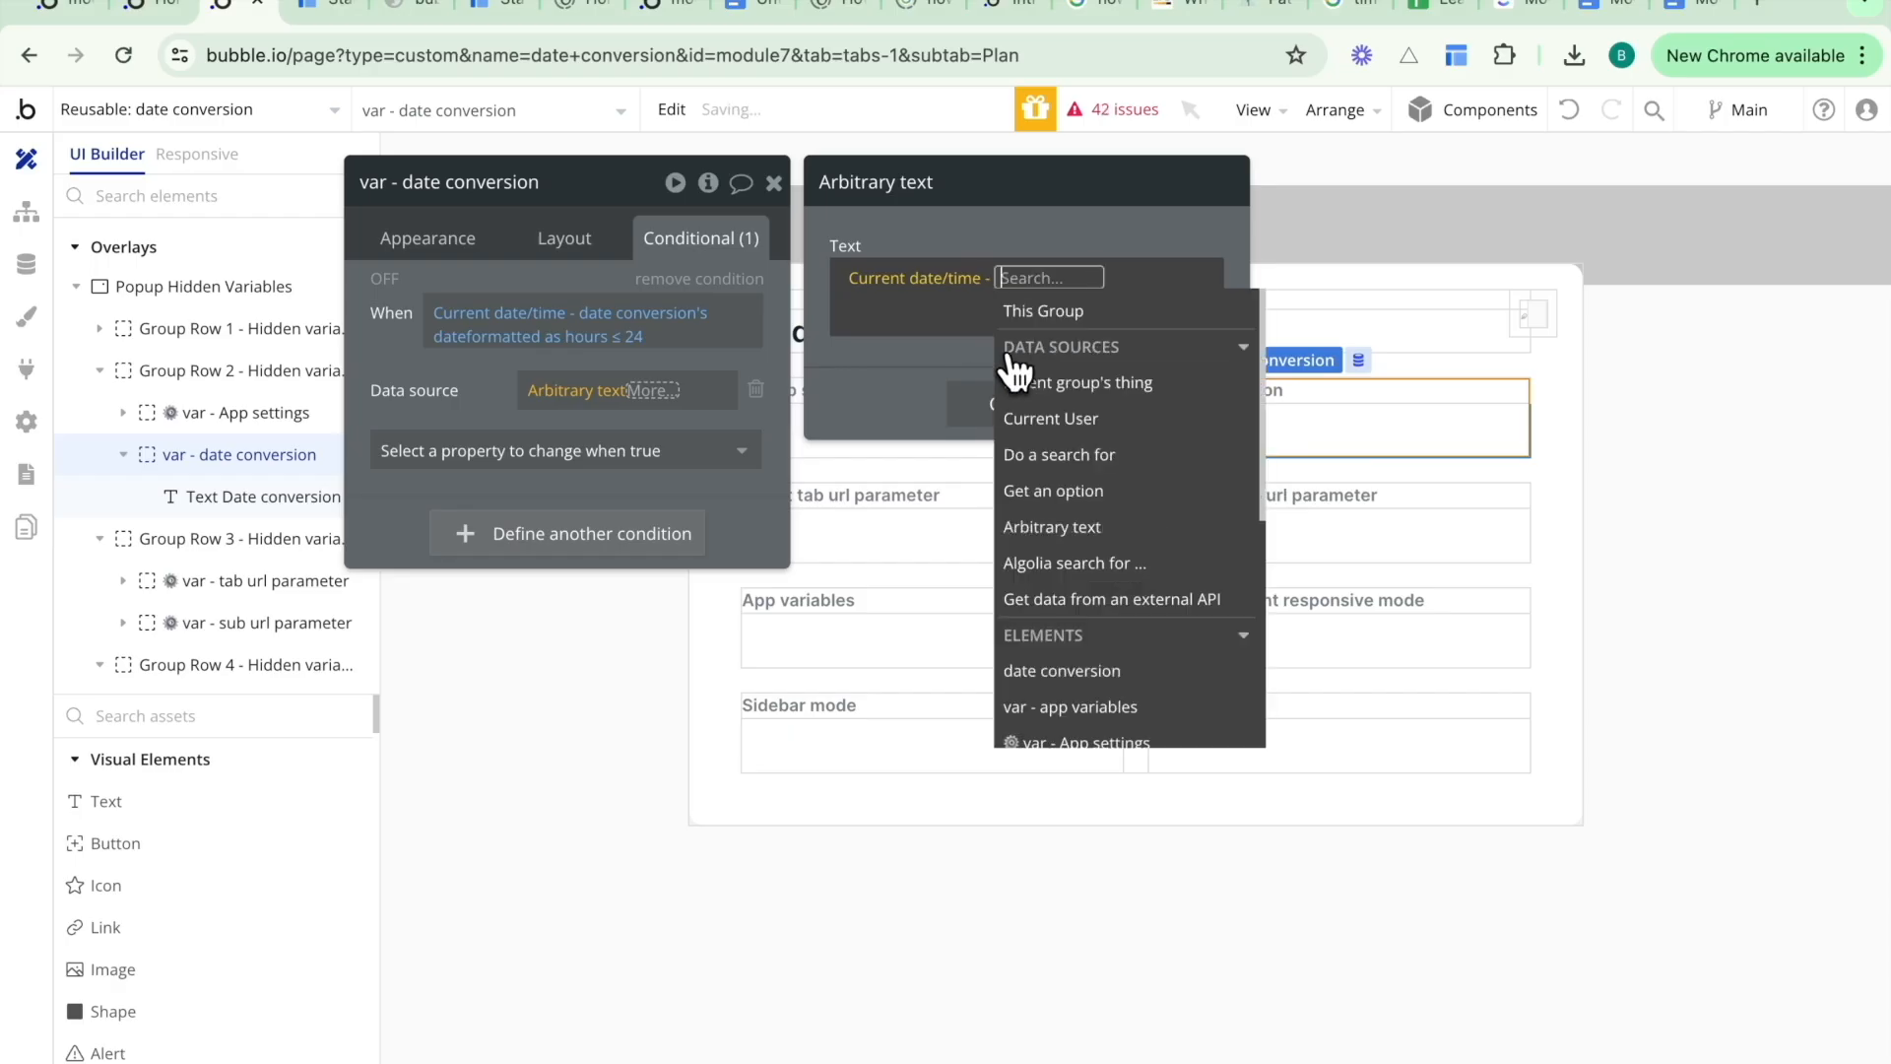
text(dat)
click(1032, 416)
text(date)
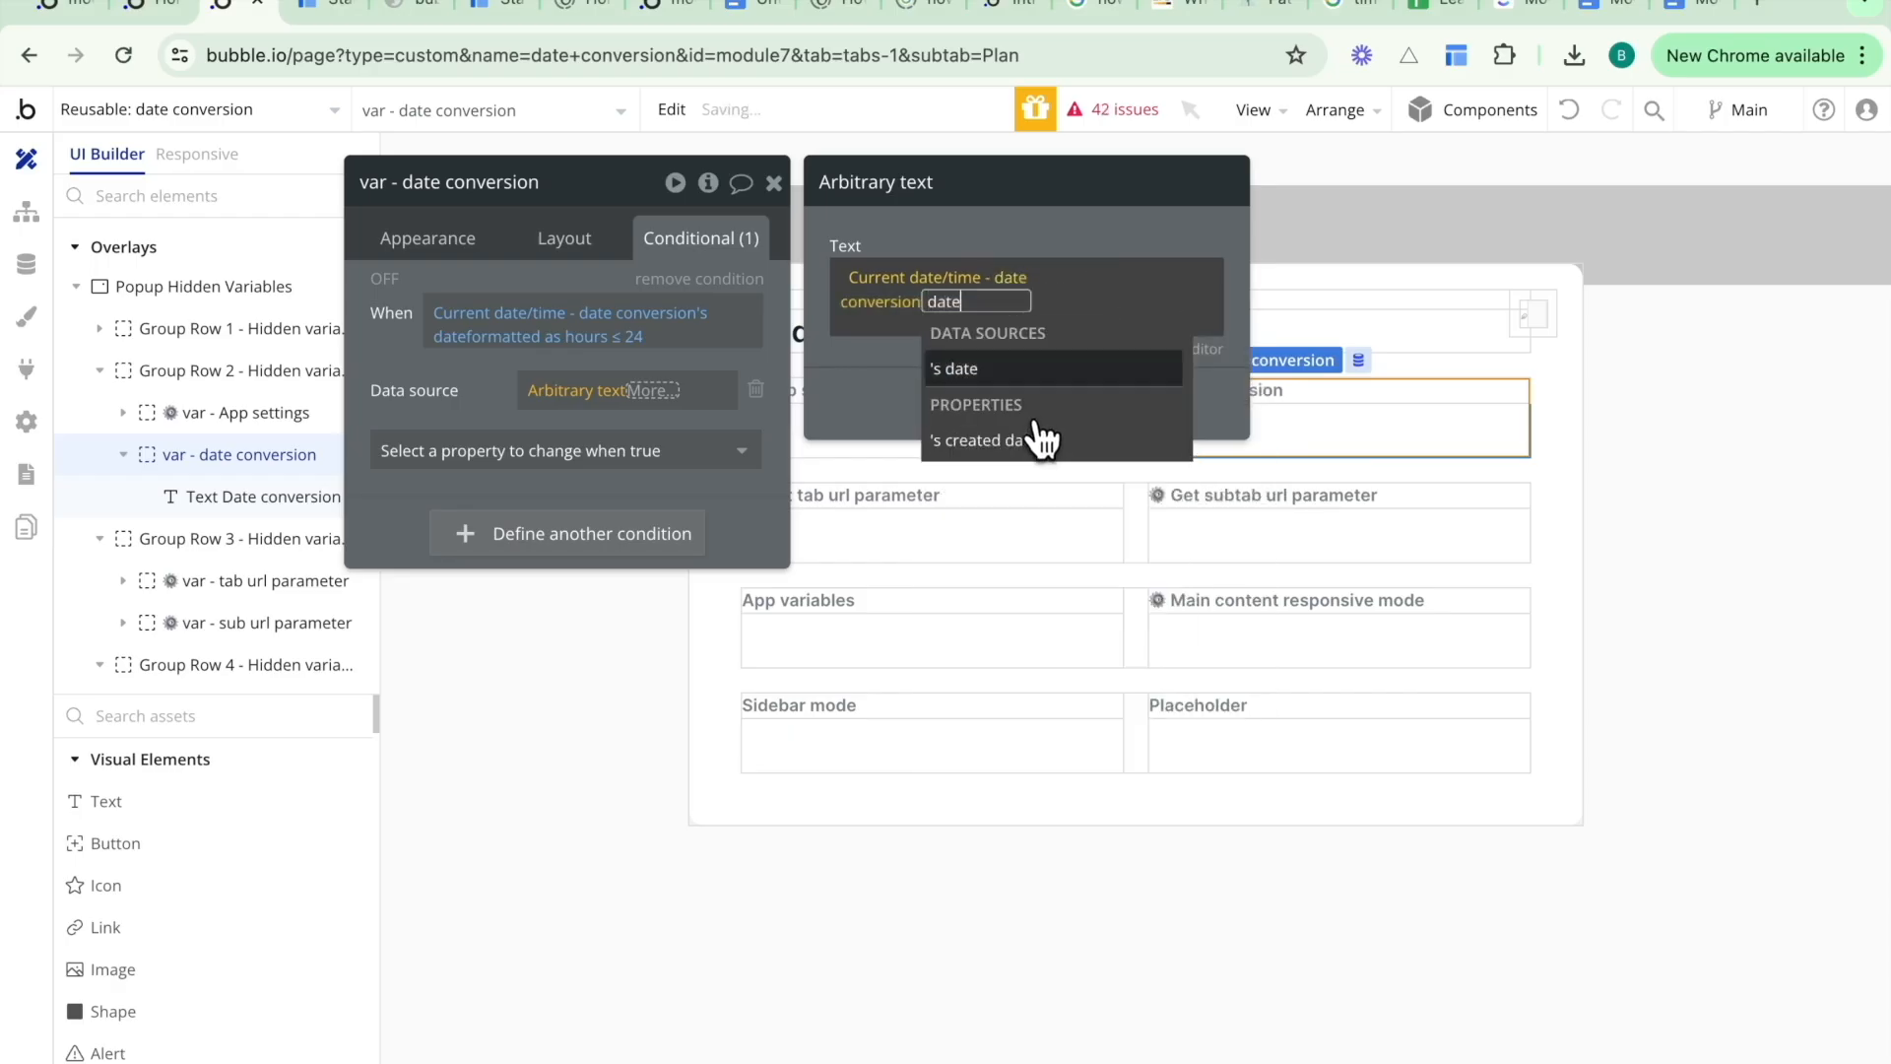
click(1017, 370)
click(1003, 404)
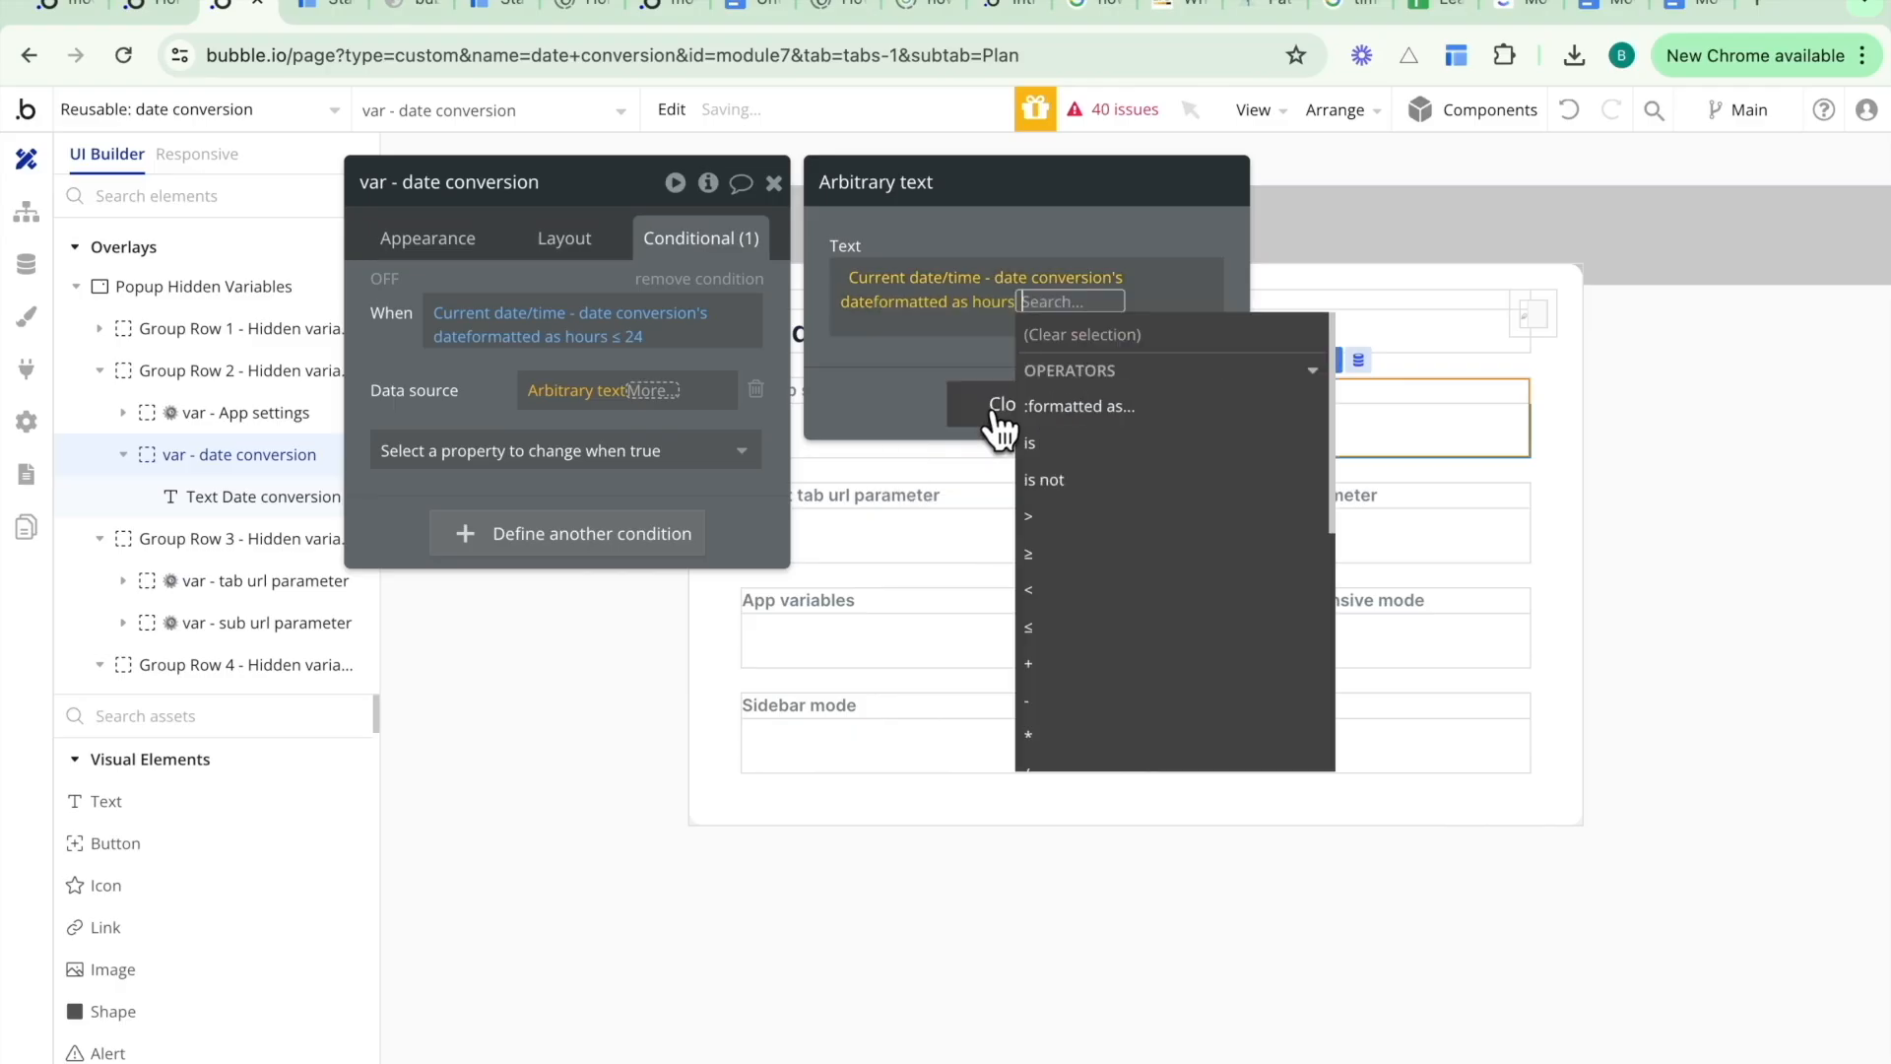
click(907, 361)
click(1049, 307)
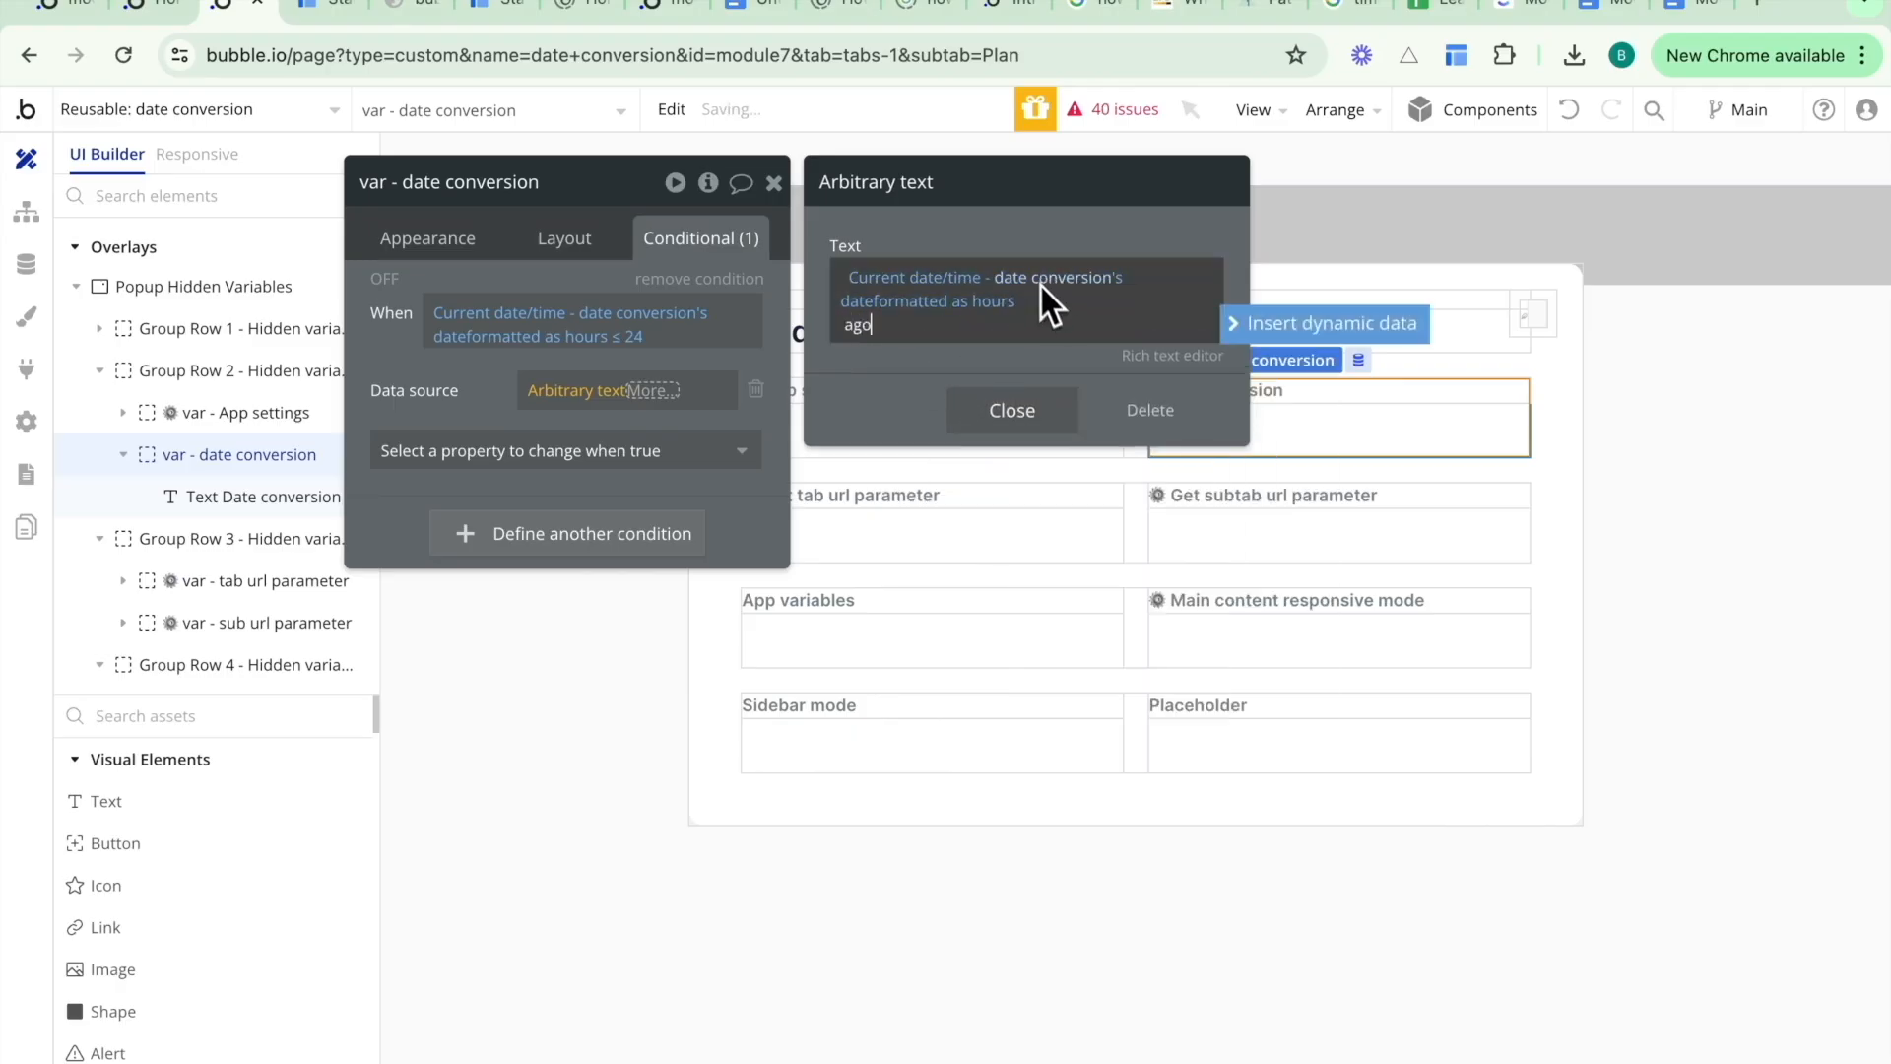
- Round the hours difference up with :ceiling and close the text editor
click(1000, 304)
click(1030, 304)
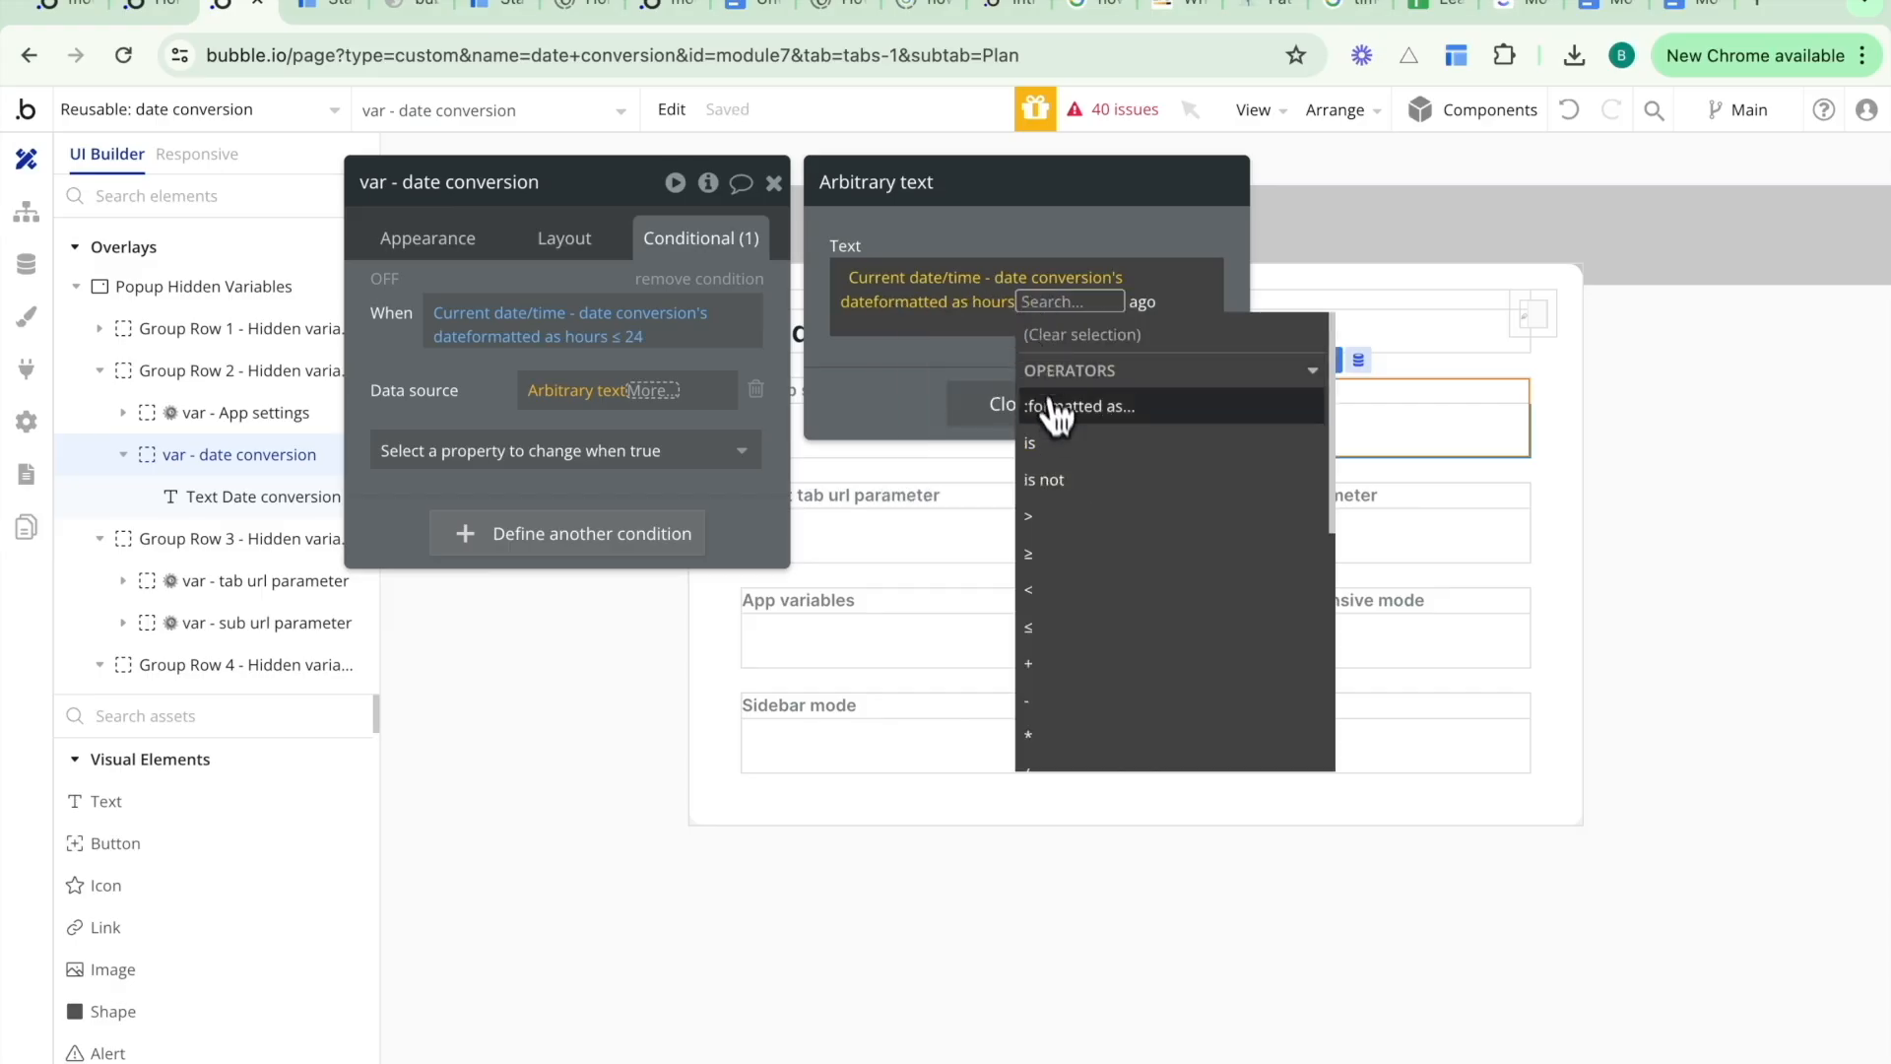
scroll(1065, 507, down, 3)
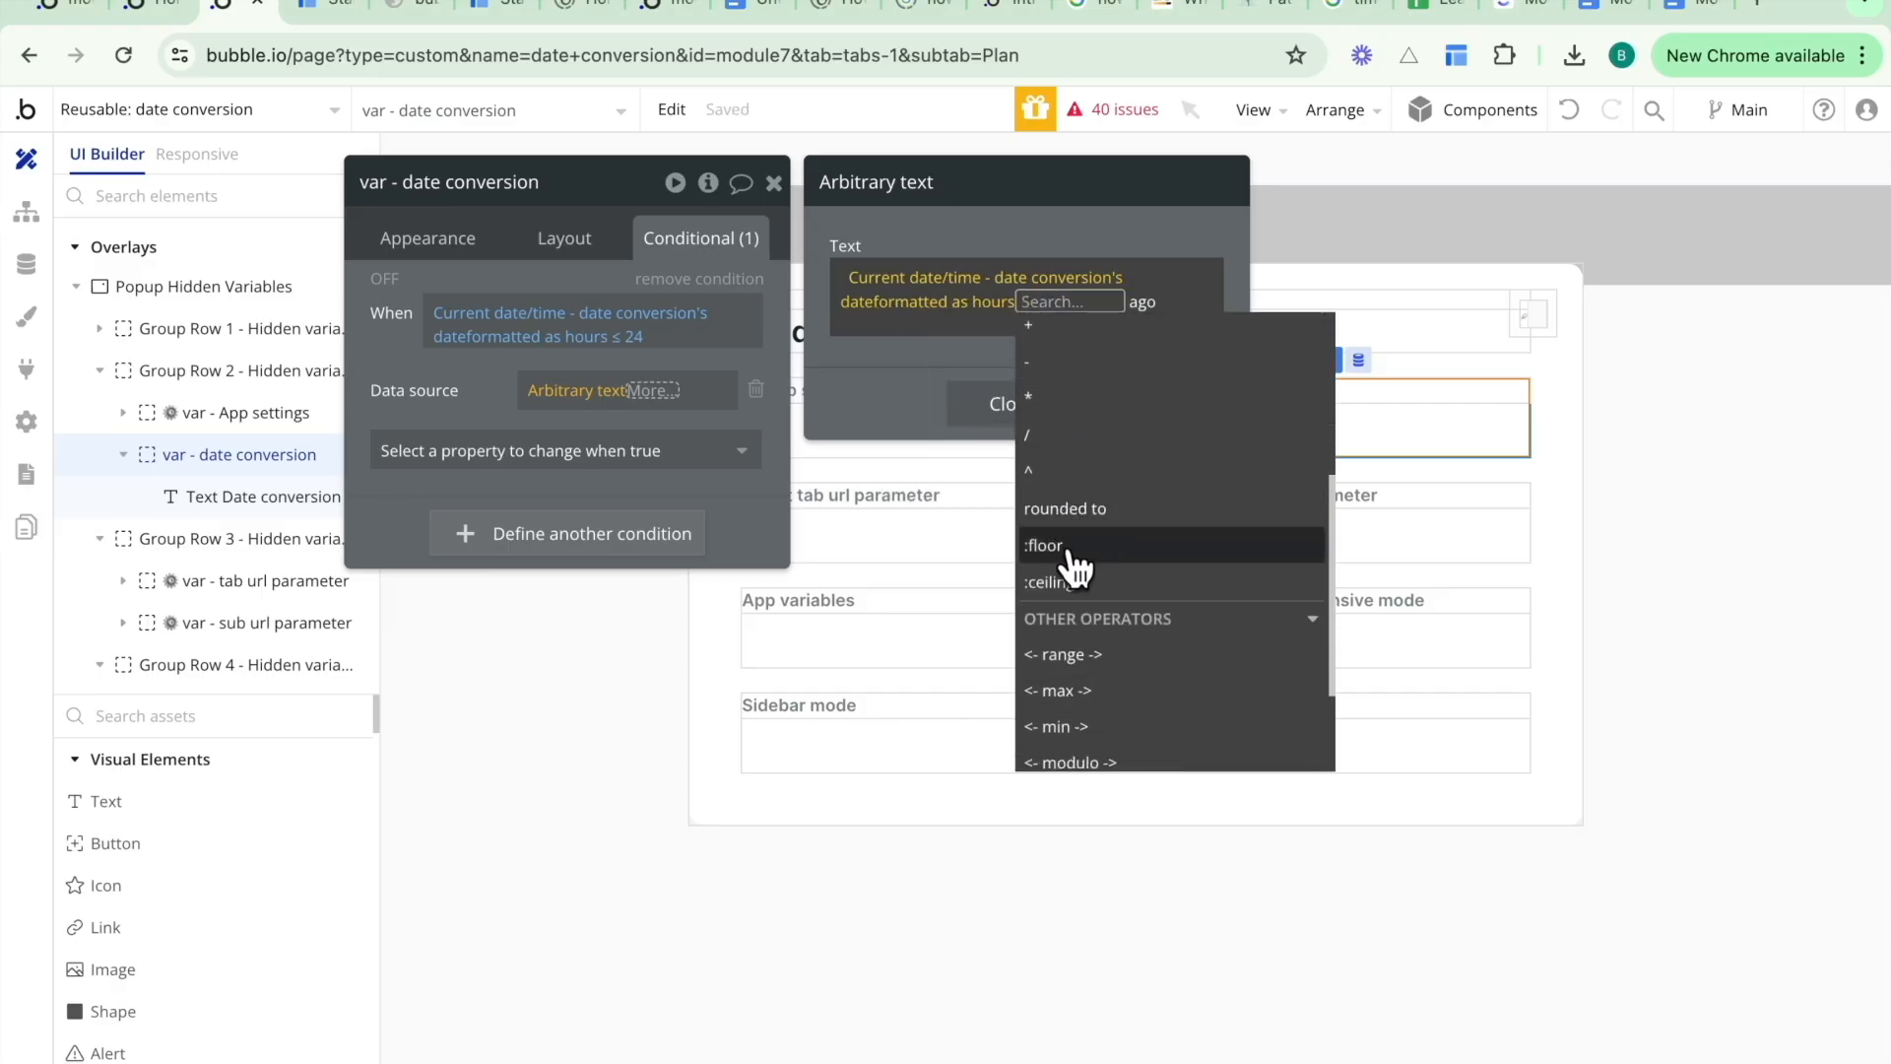
click(1074, 584)
click(842, 375)
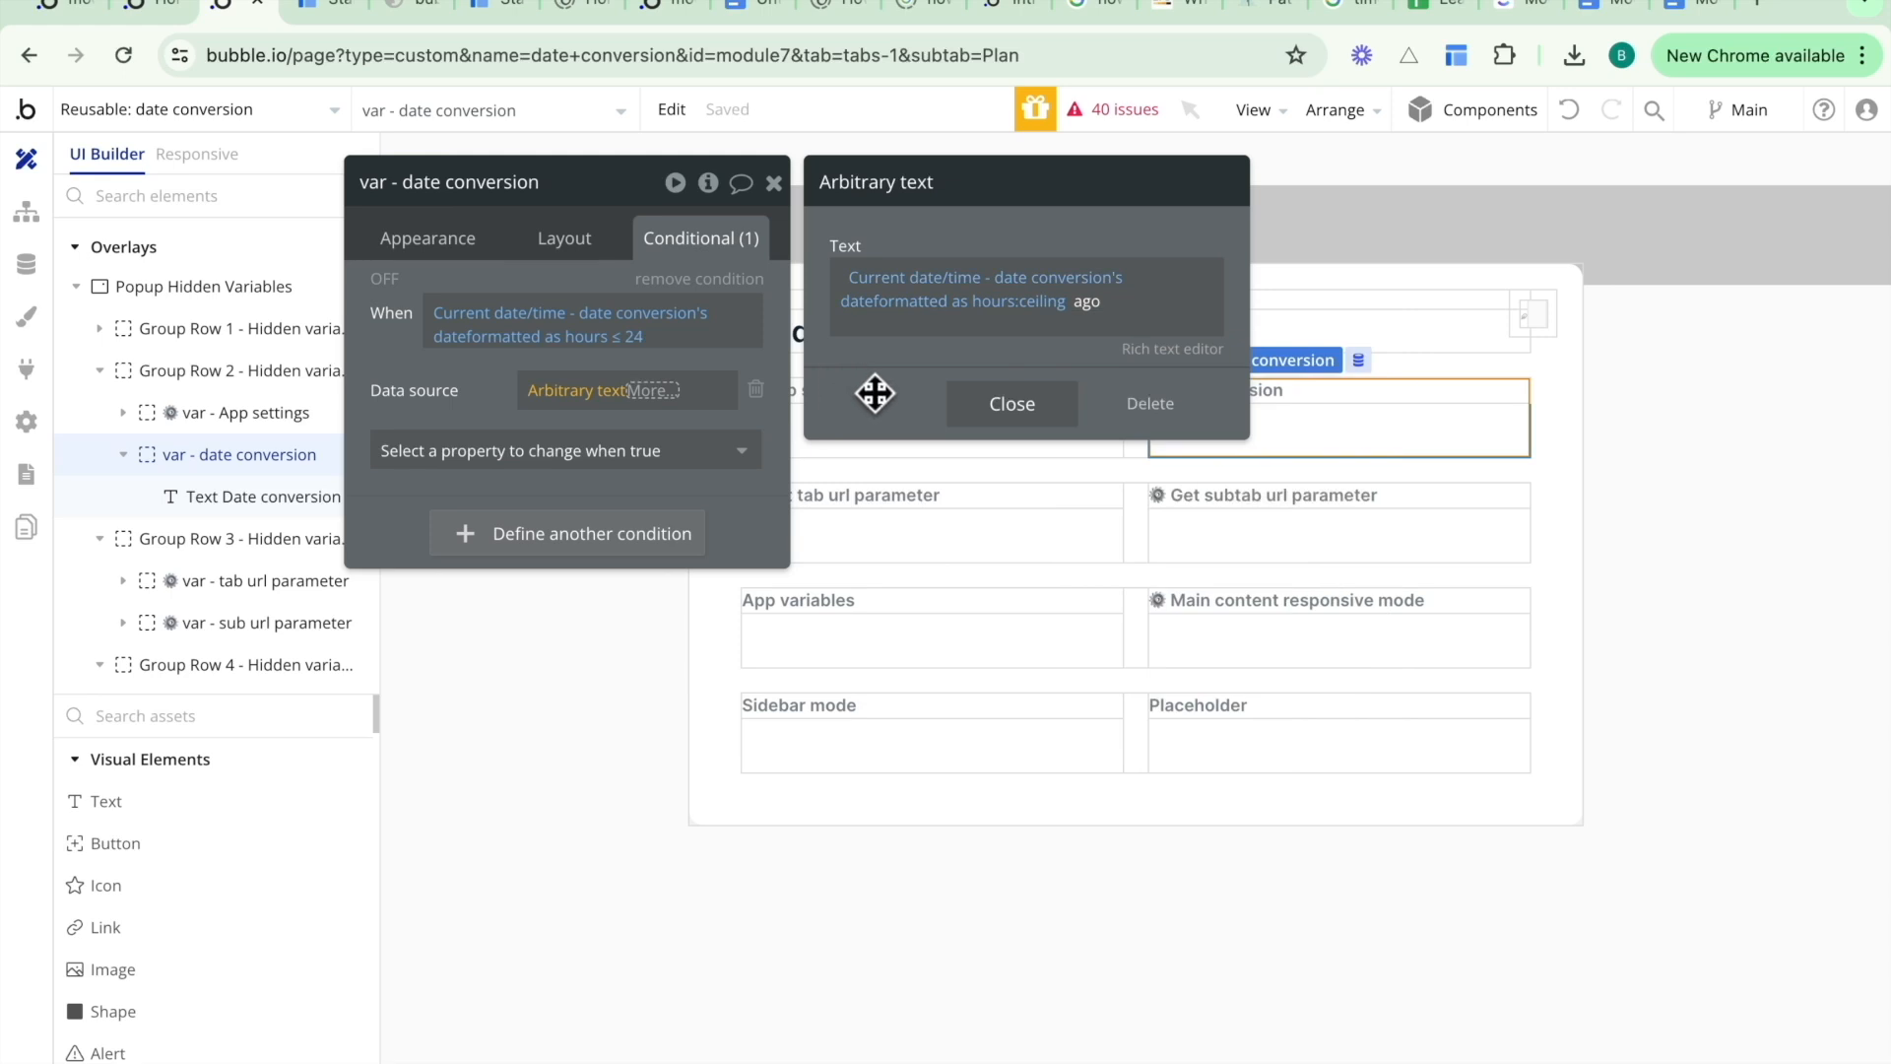
click(975, 405)
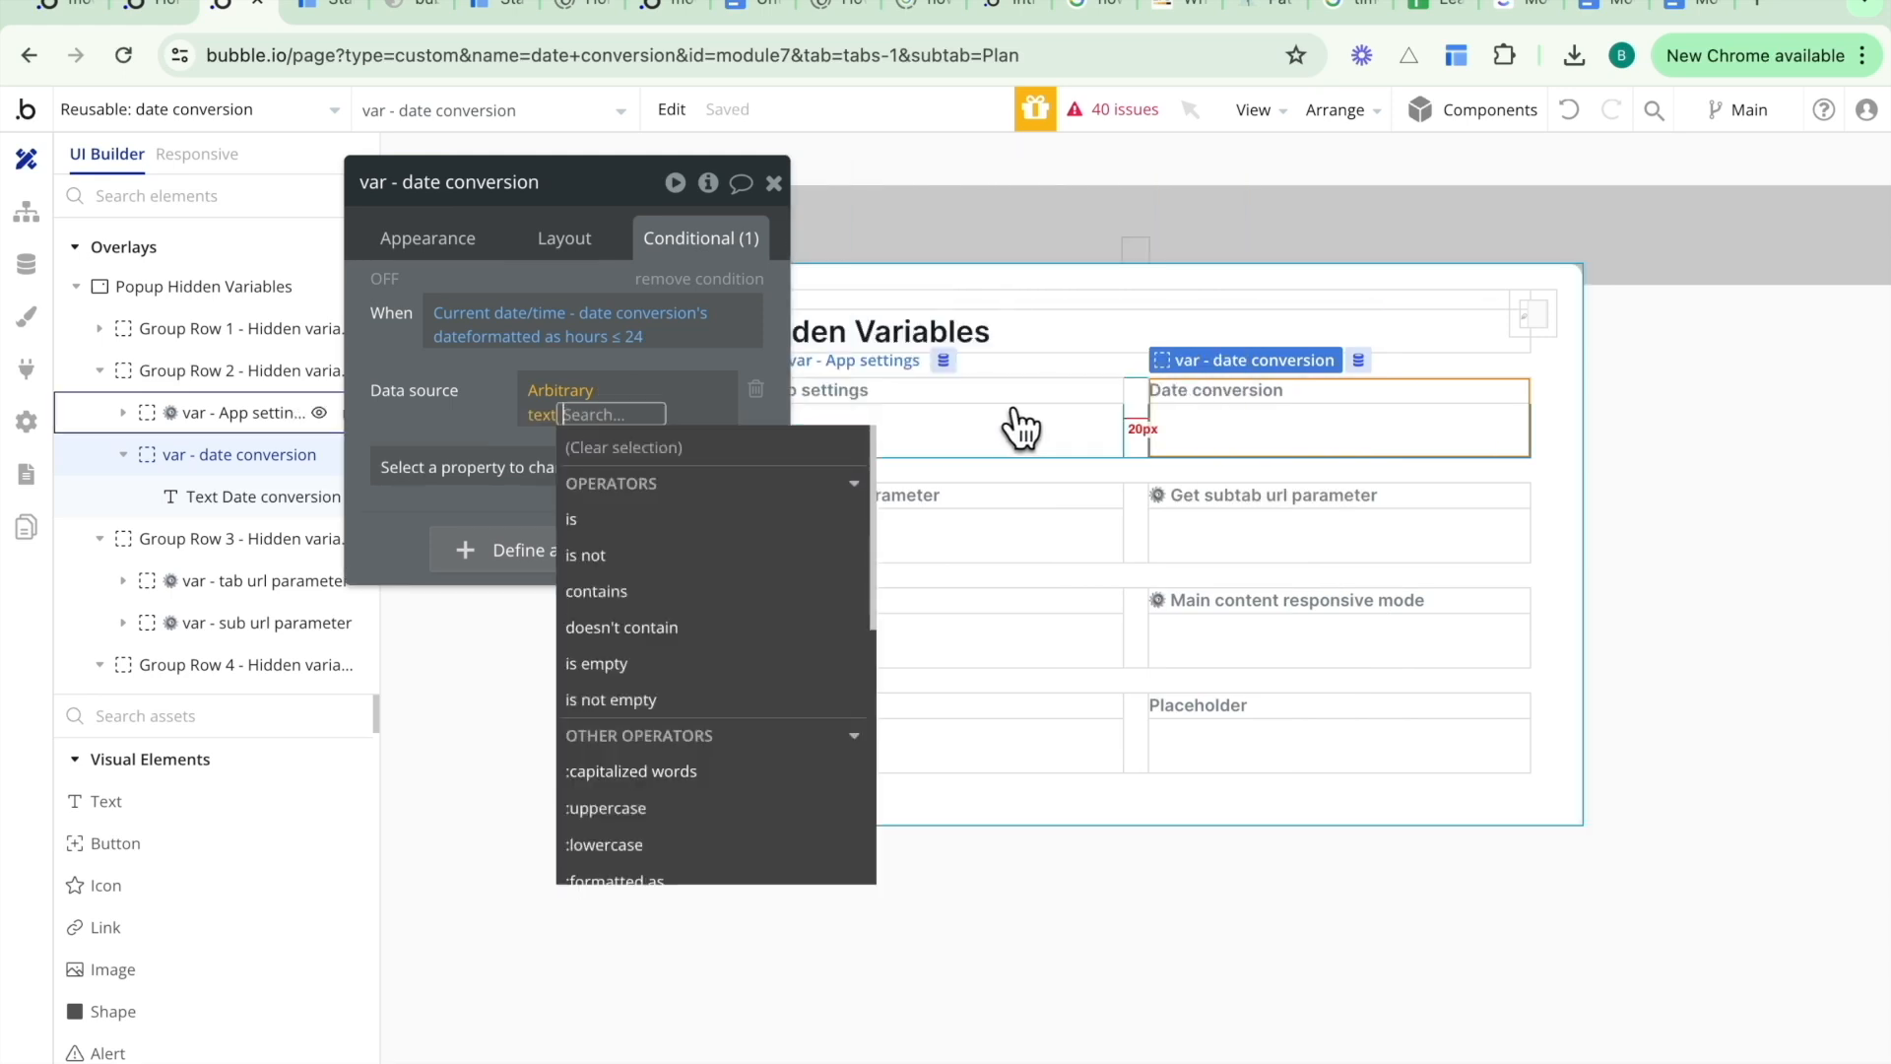
click(511, 367)
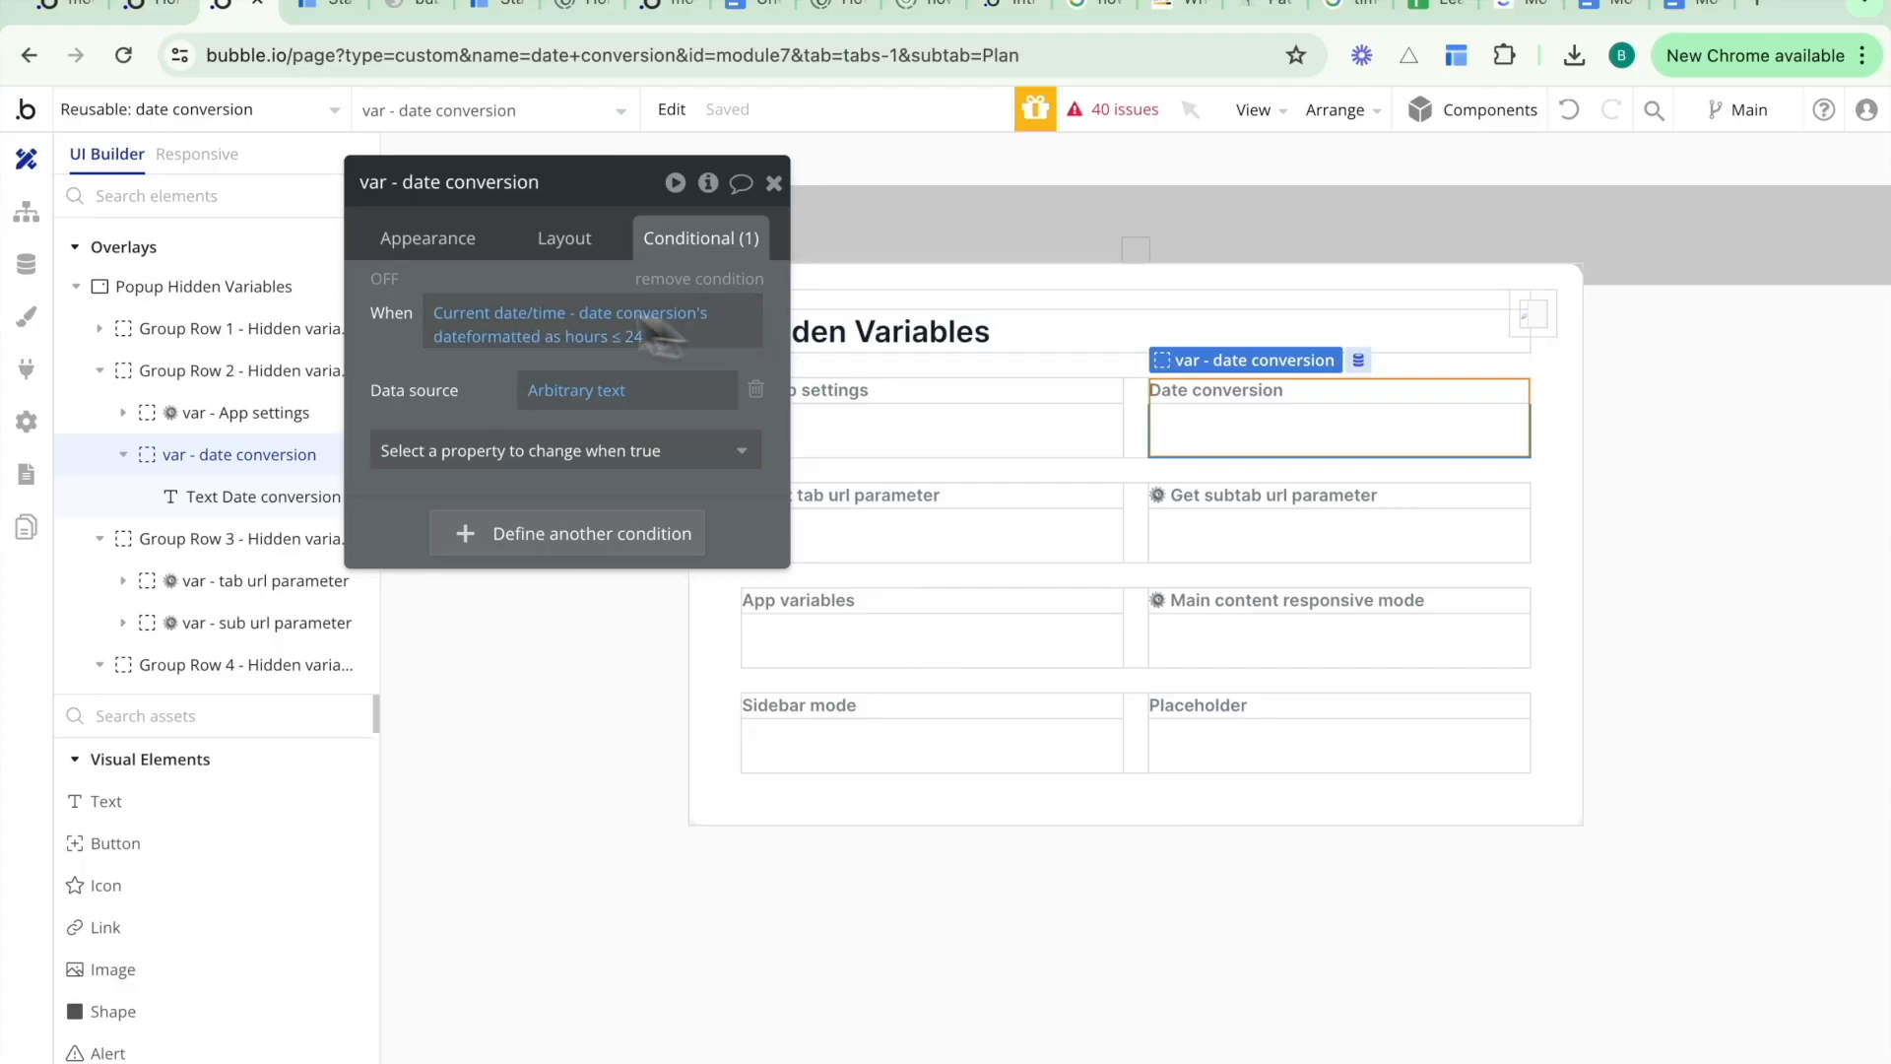
- Review the default and conditional arbitrary texts of the date conversion variable
click(438, 246)
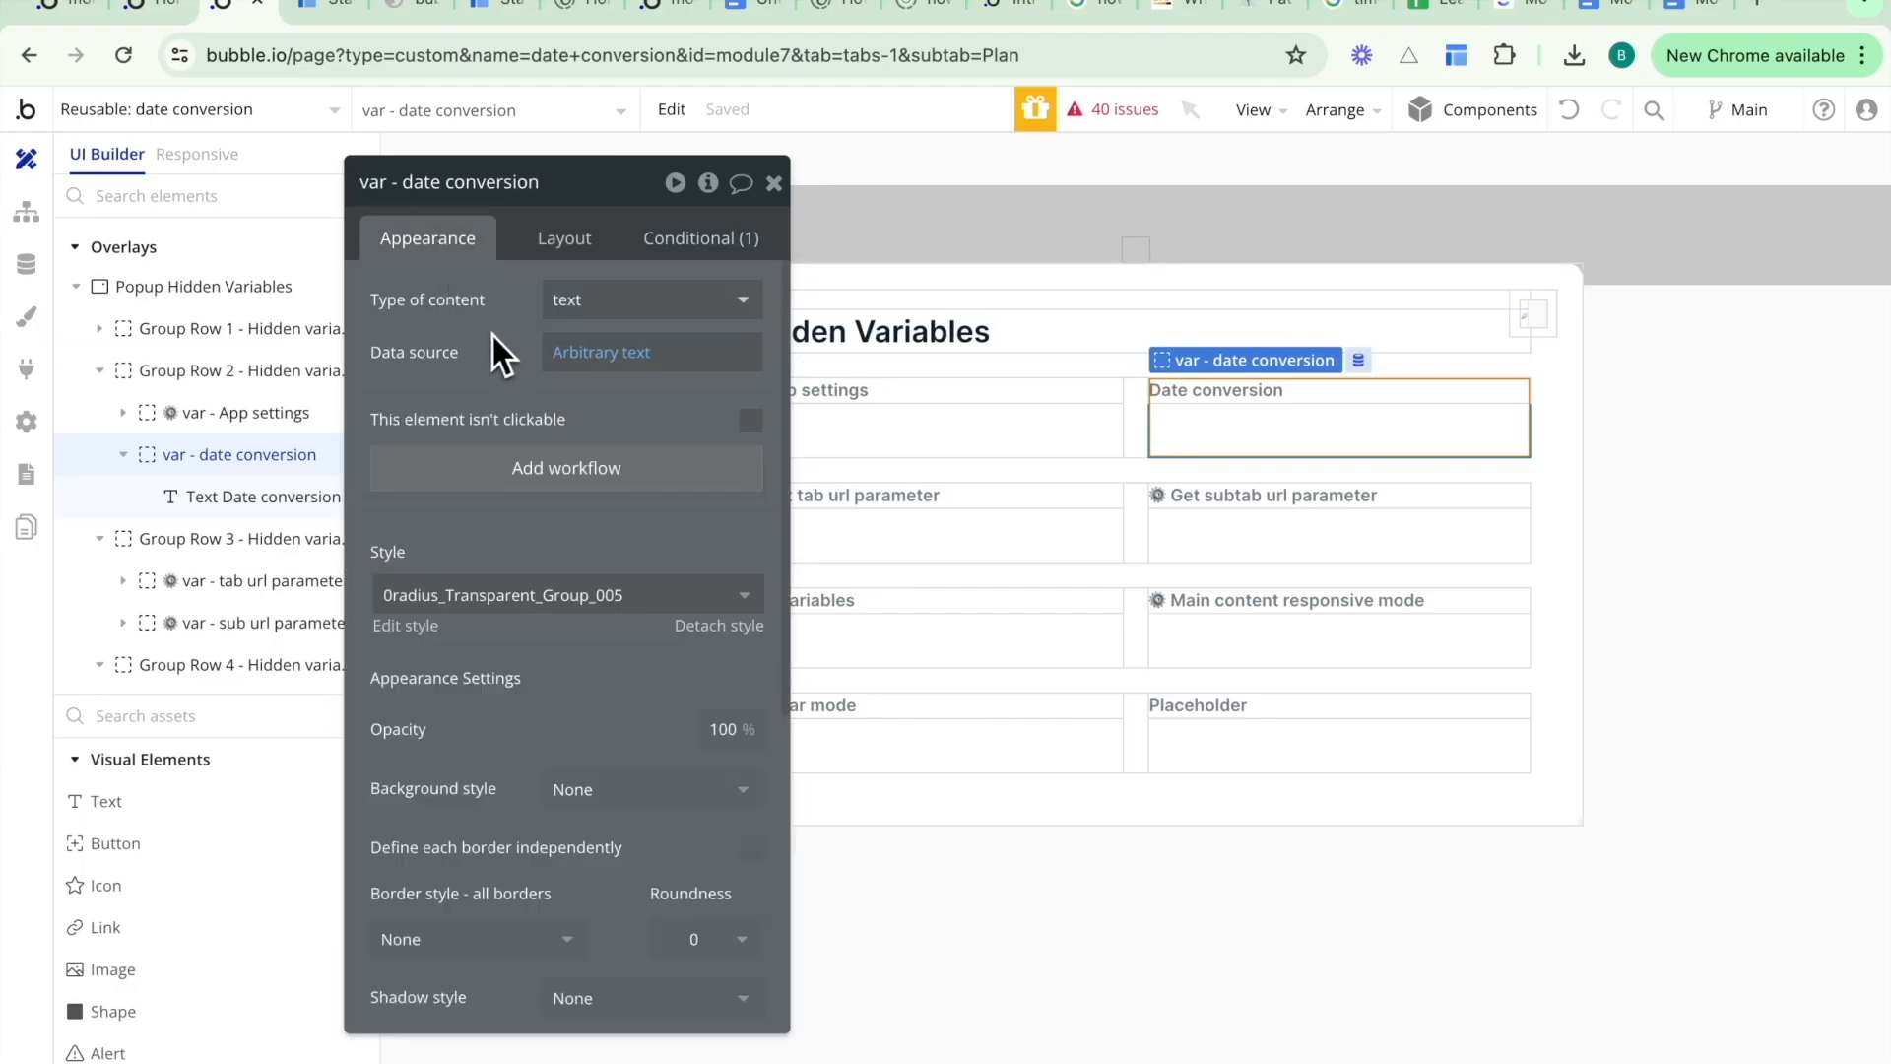
click(611, 363)
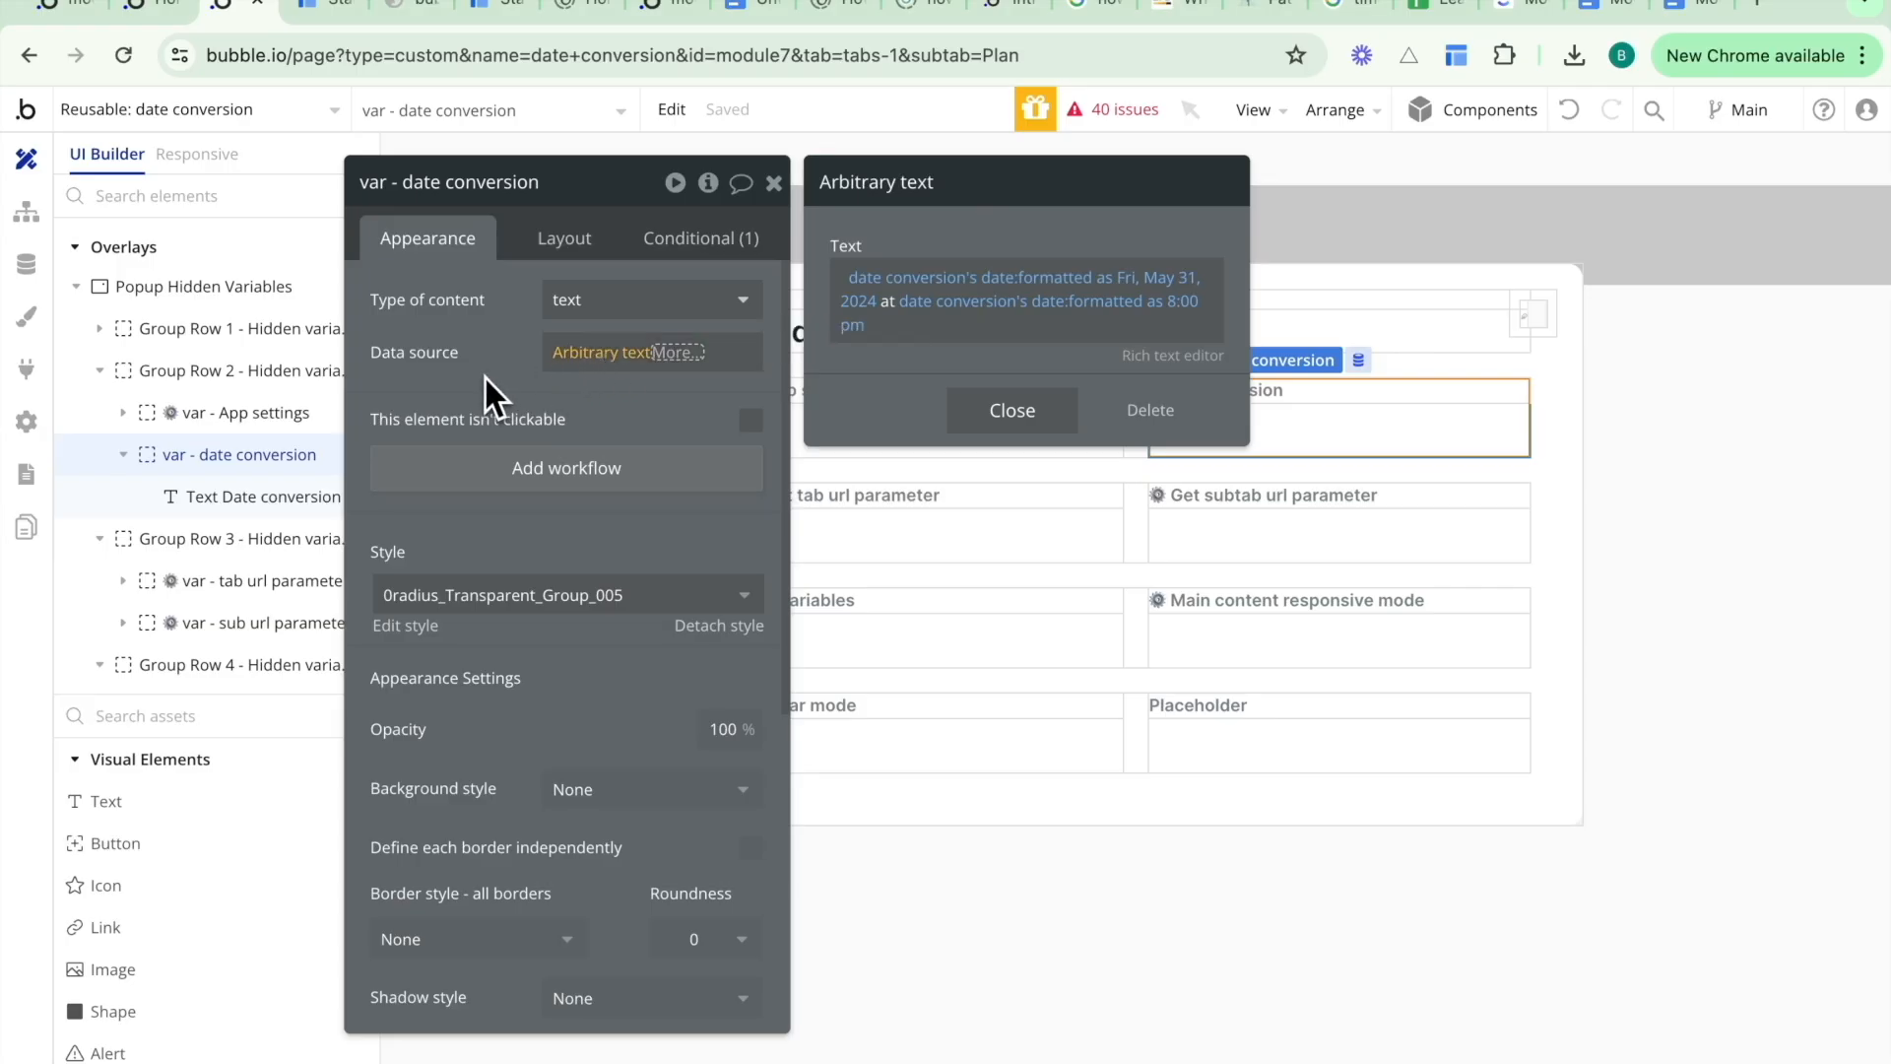
click(677, 237)
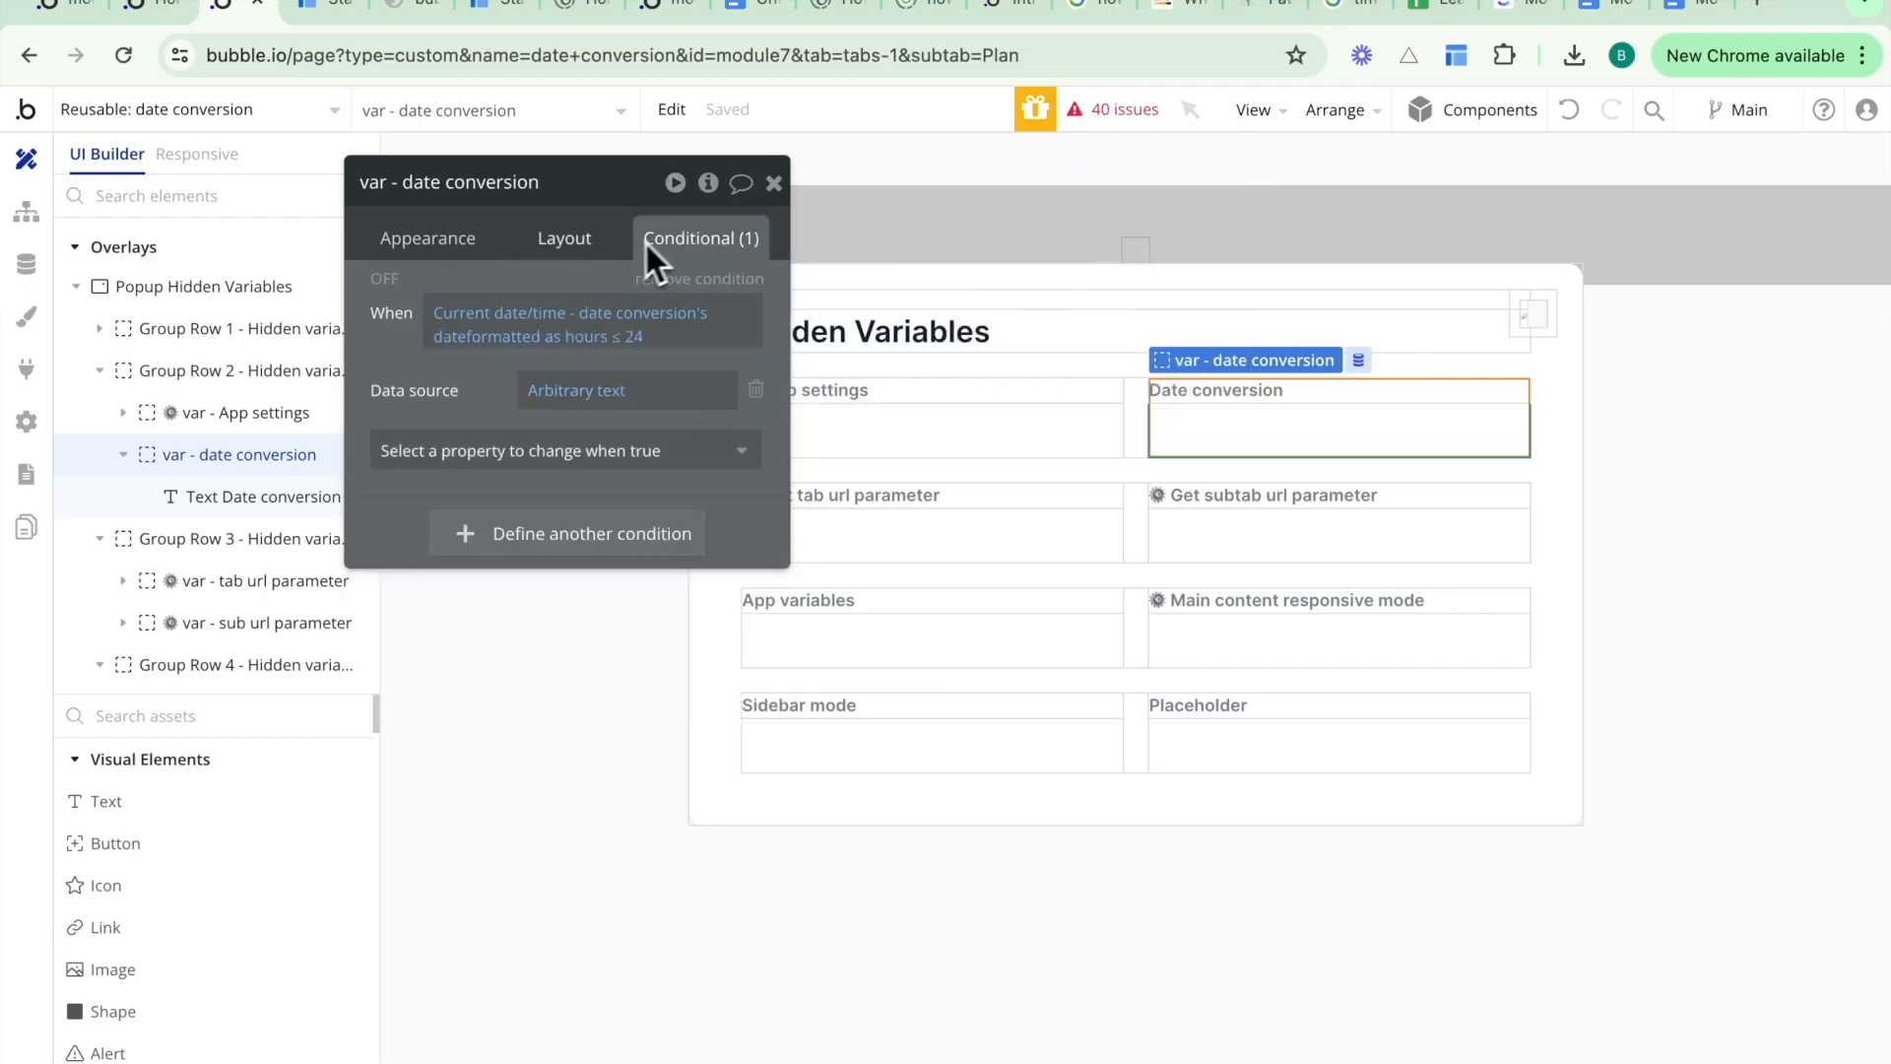
click(582, 391)
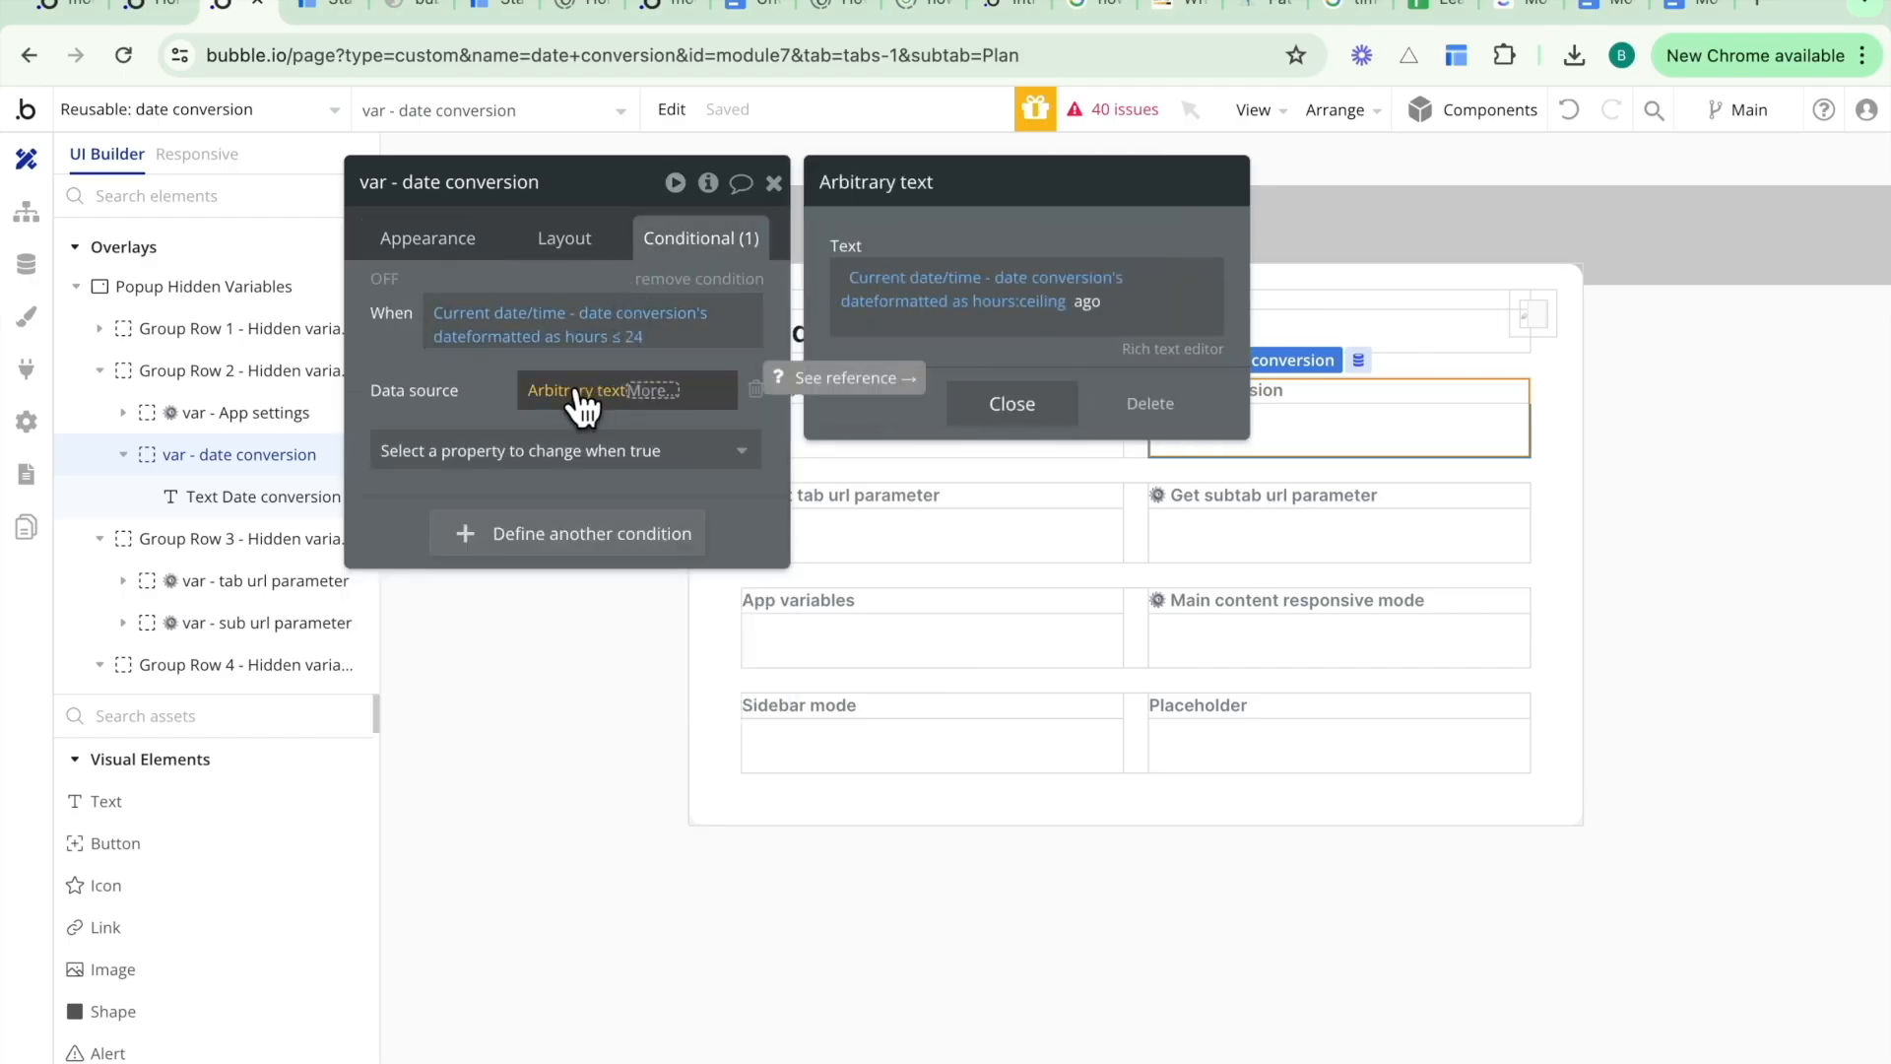
click(453, 248)
click(583, 357)
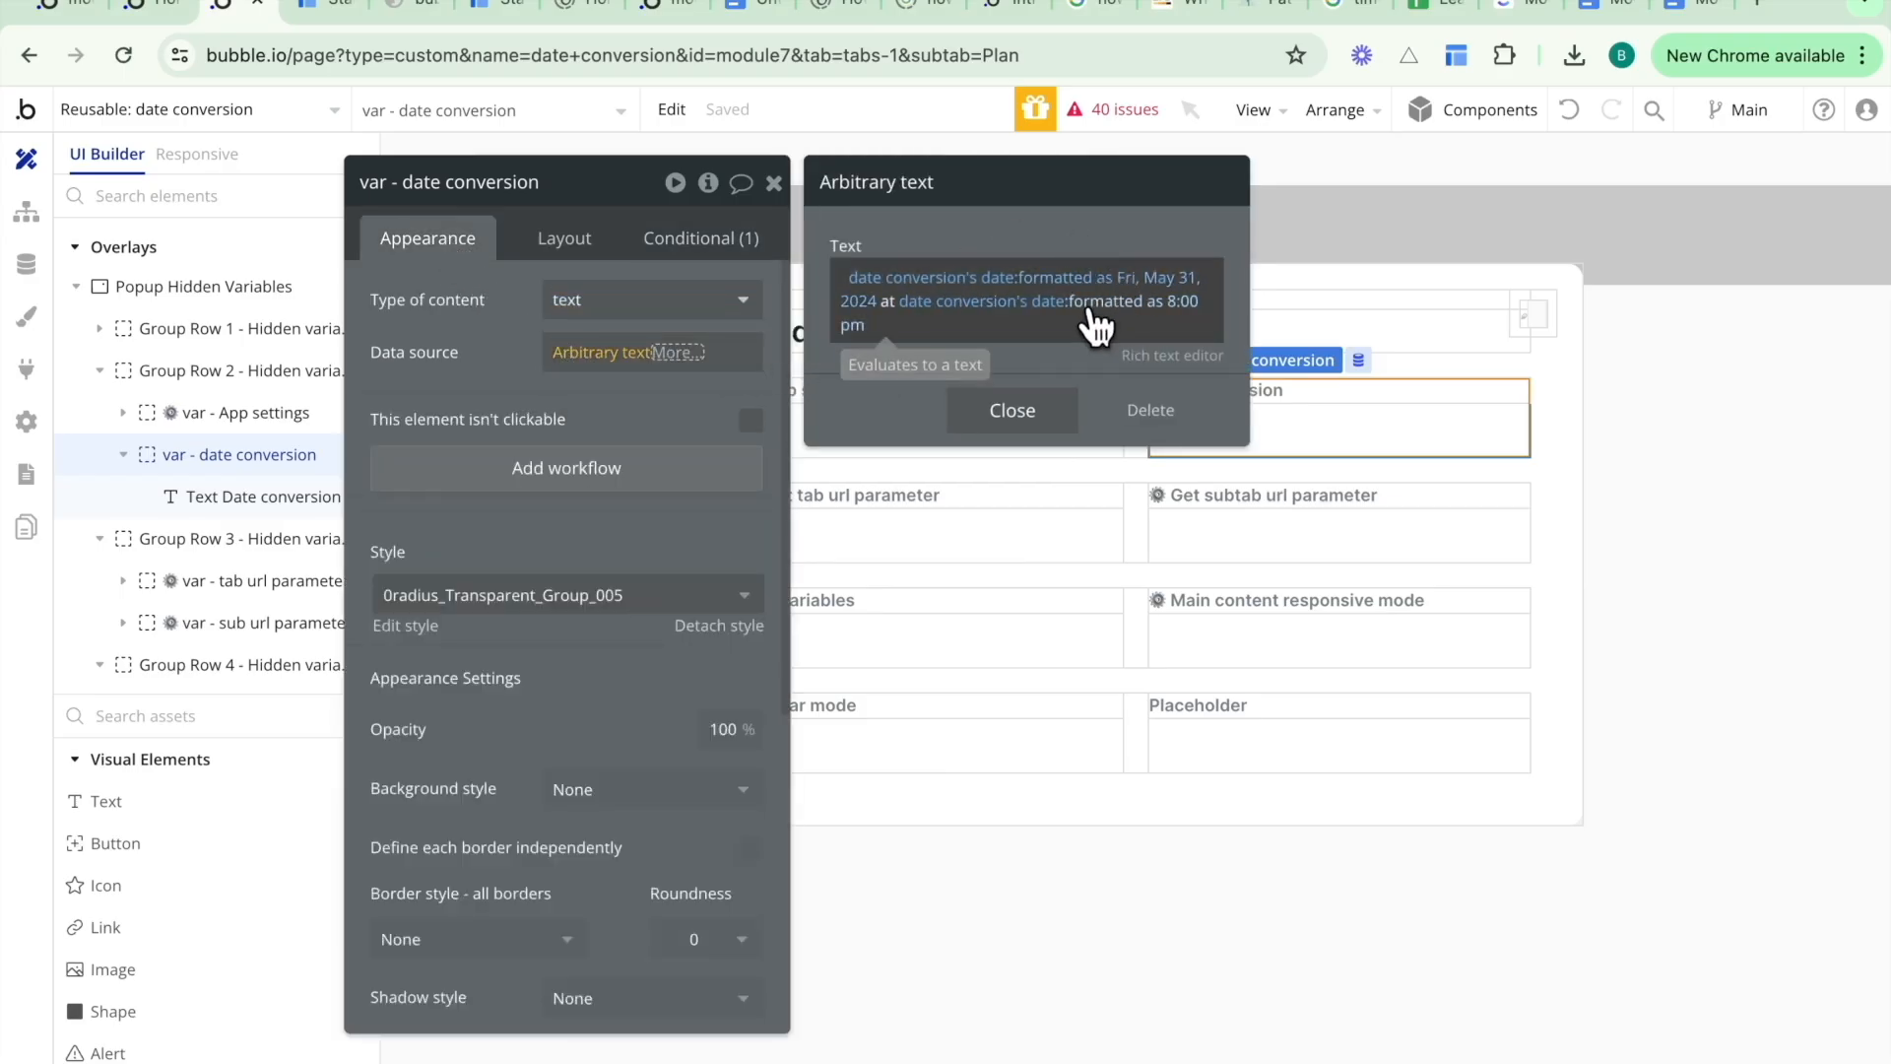
click(1675, 559)
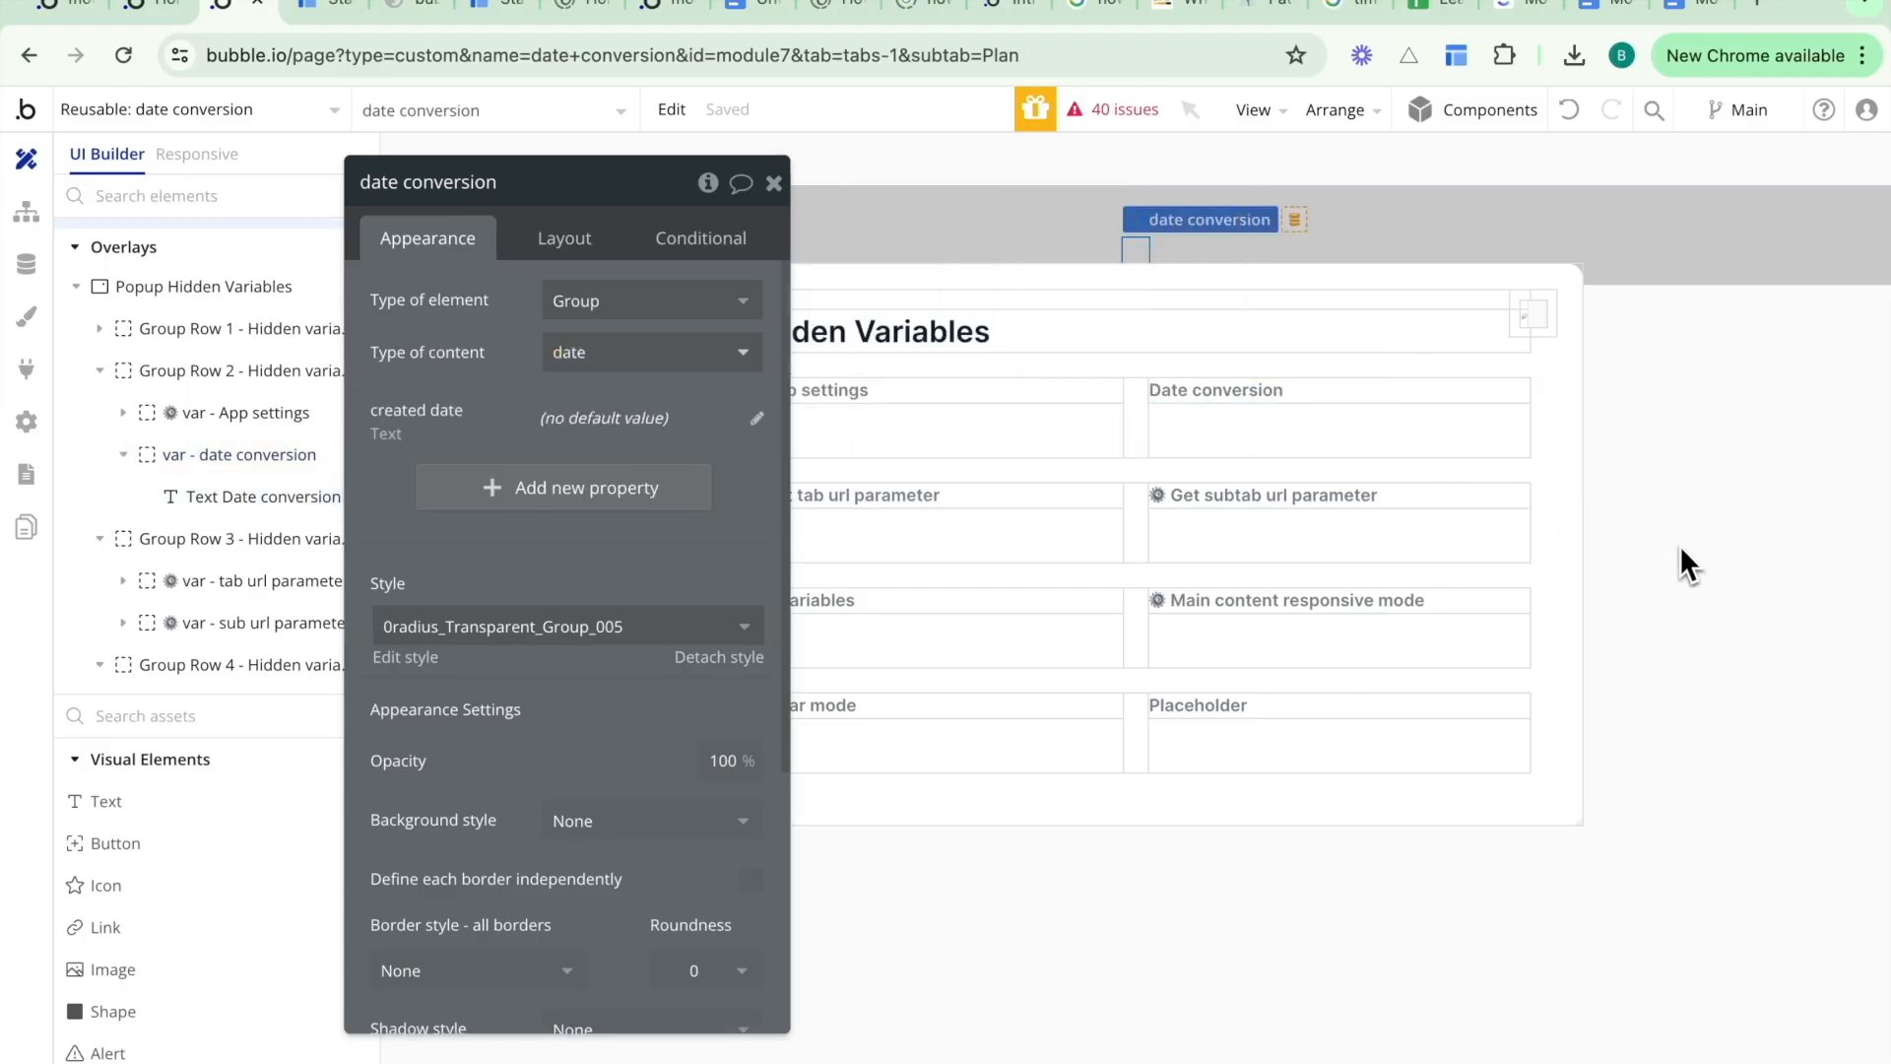
- Delete the unneeded rows and variables from the Popup Hidden Variables, keeping only the date conversion variable
click(1040, 430)
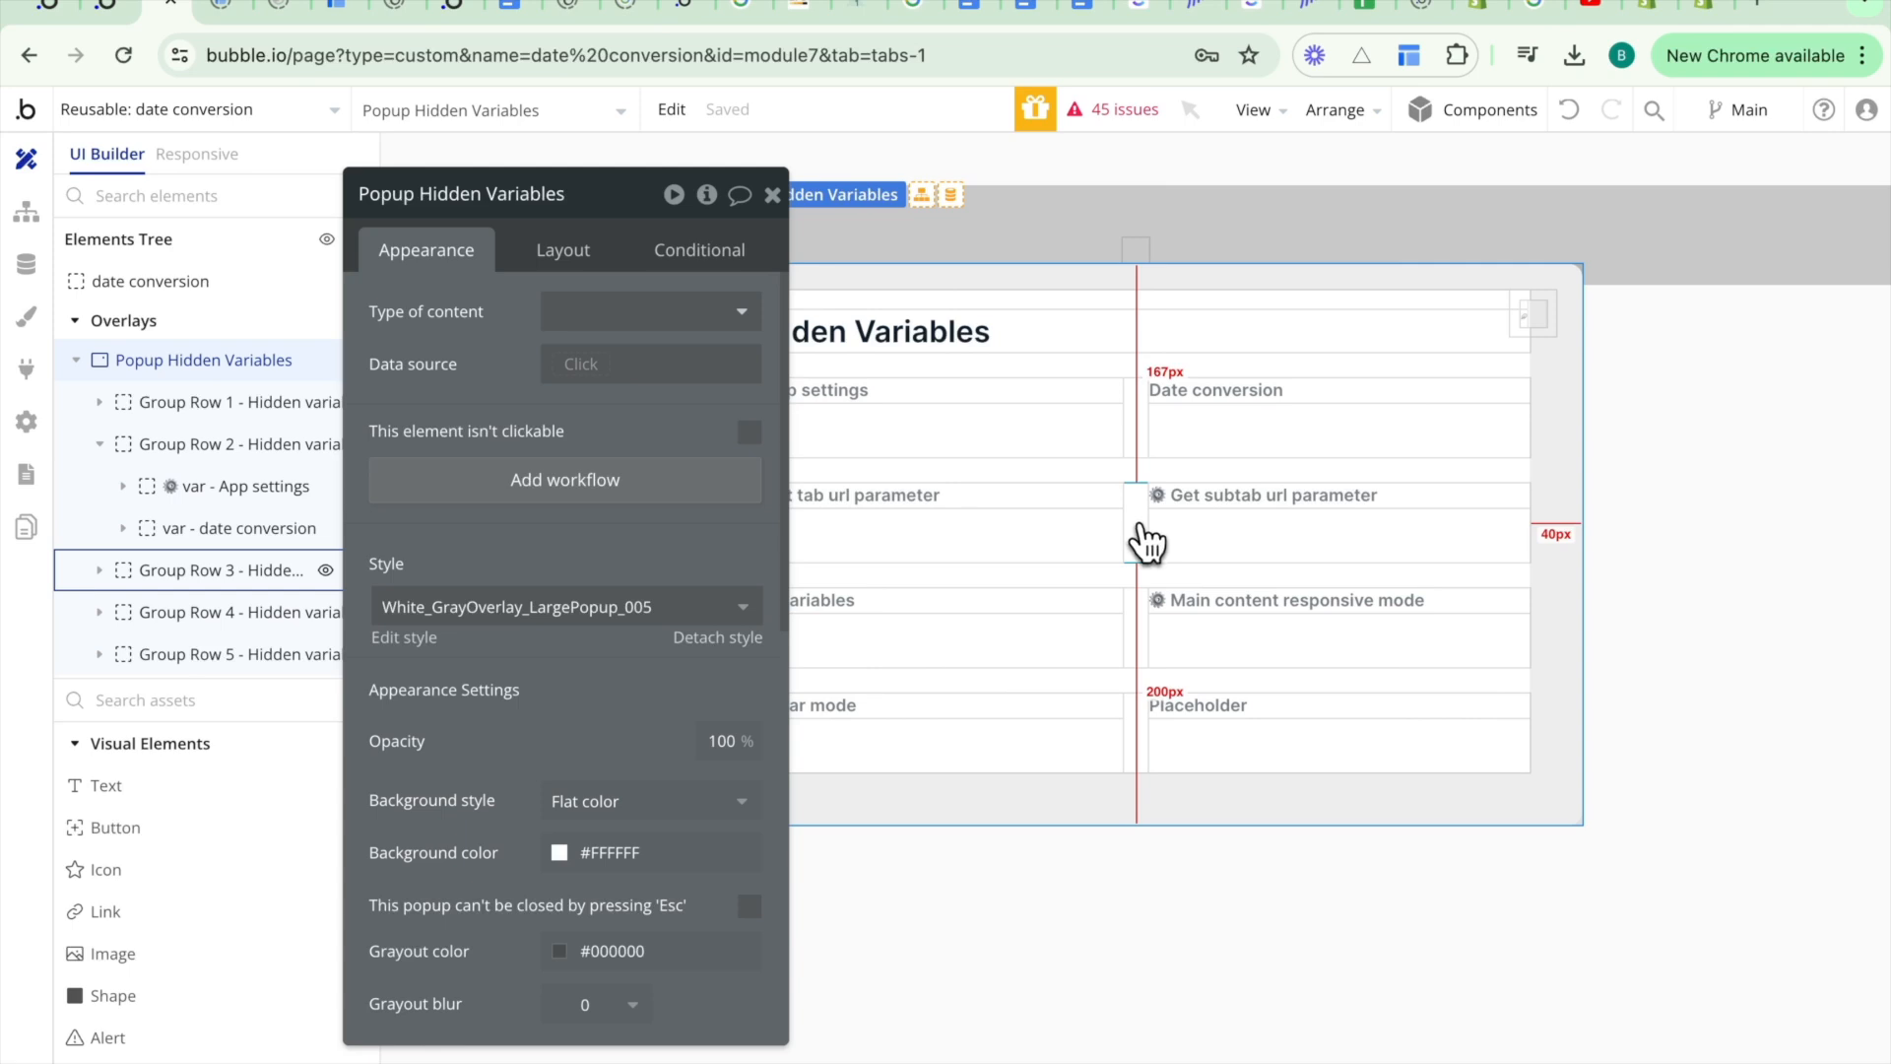
click(1143, 532)
key(Delete)
click(1140, 540)
key(Delete)
key(Delete)
click(1106, 439)
key(Delete)
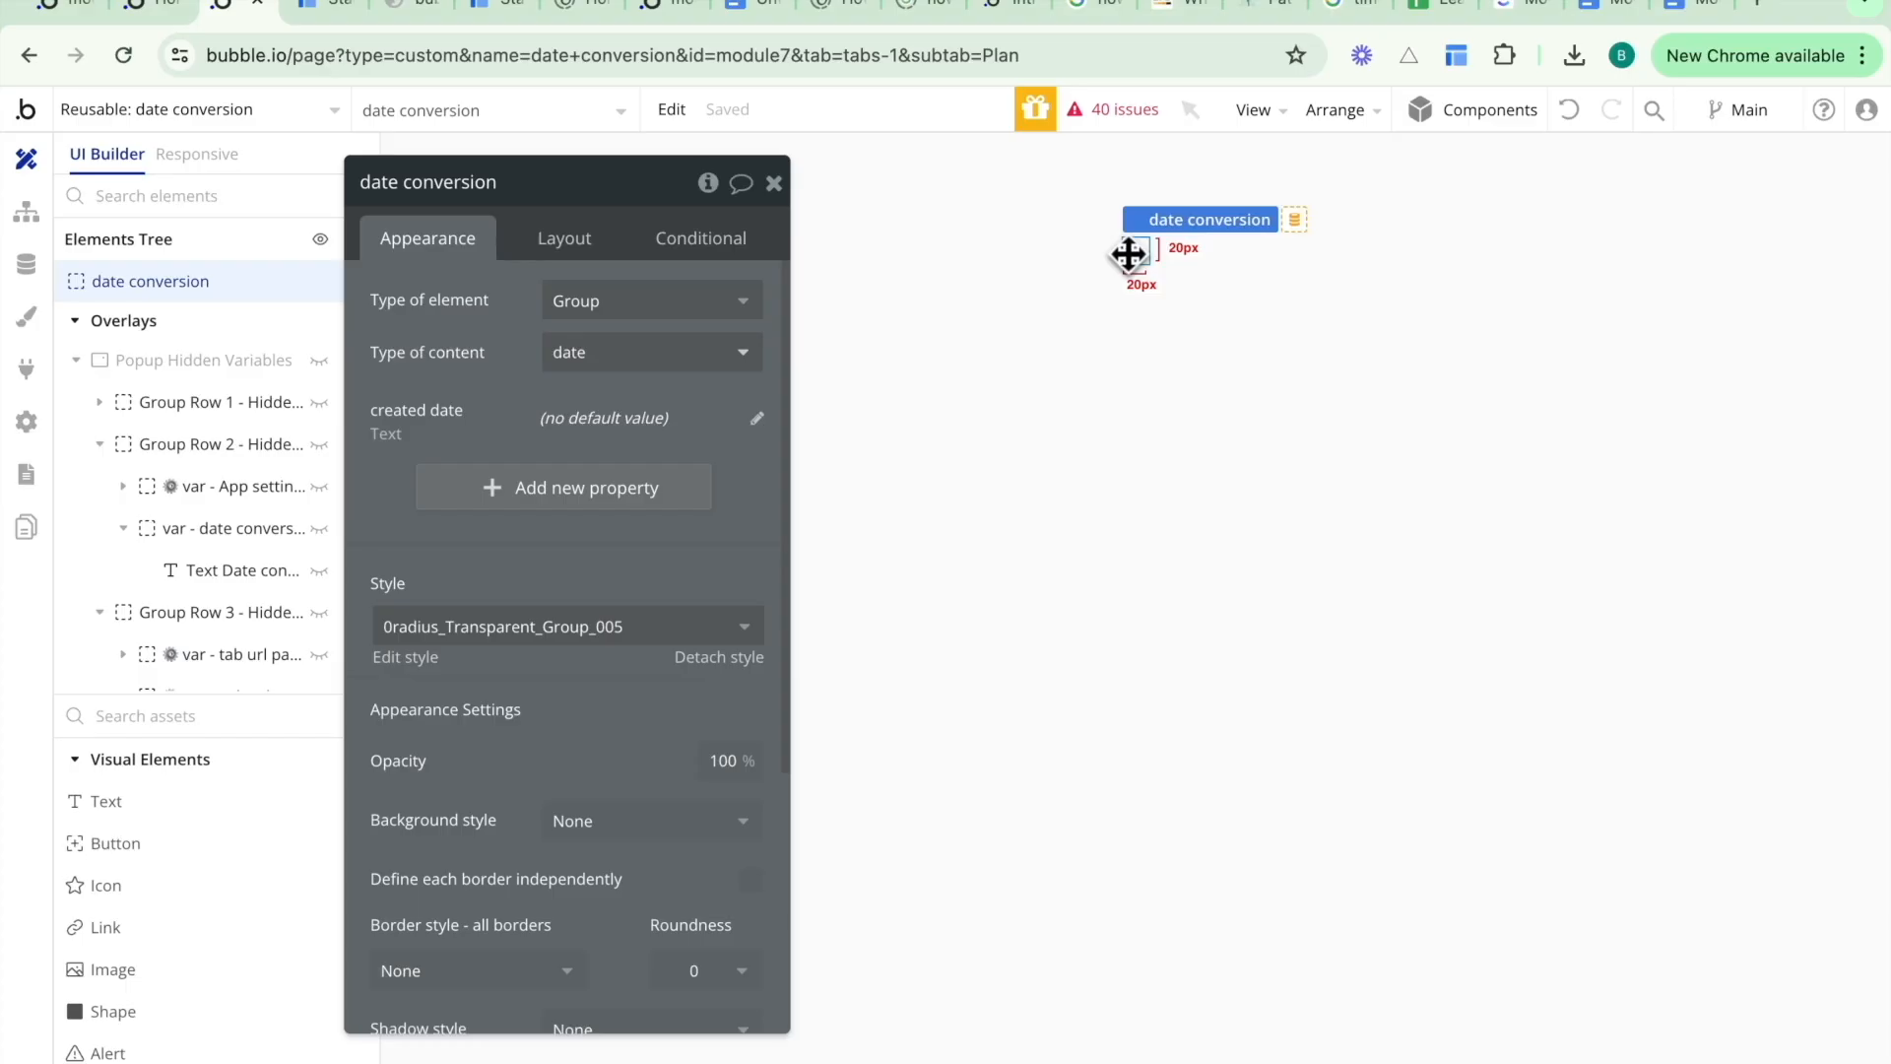
- Set the created date property's default value to var - date conversion's text and save
click(756, 419)
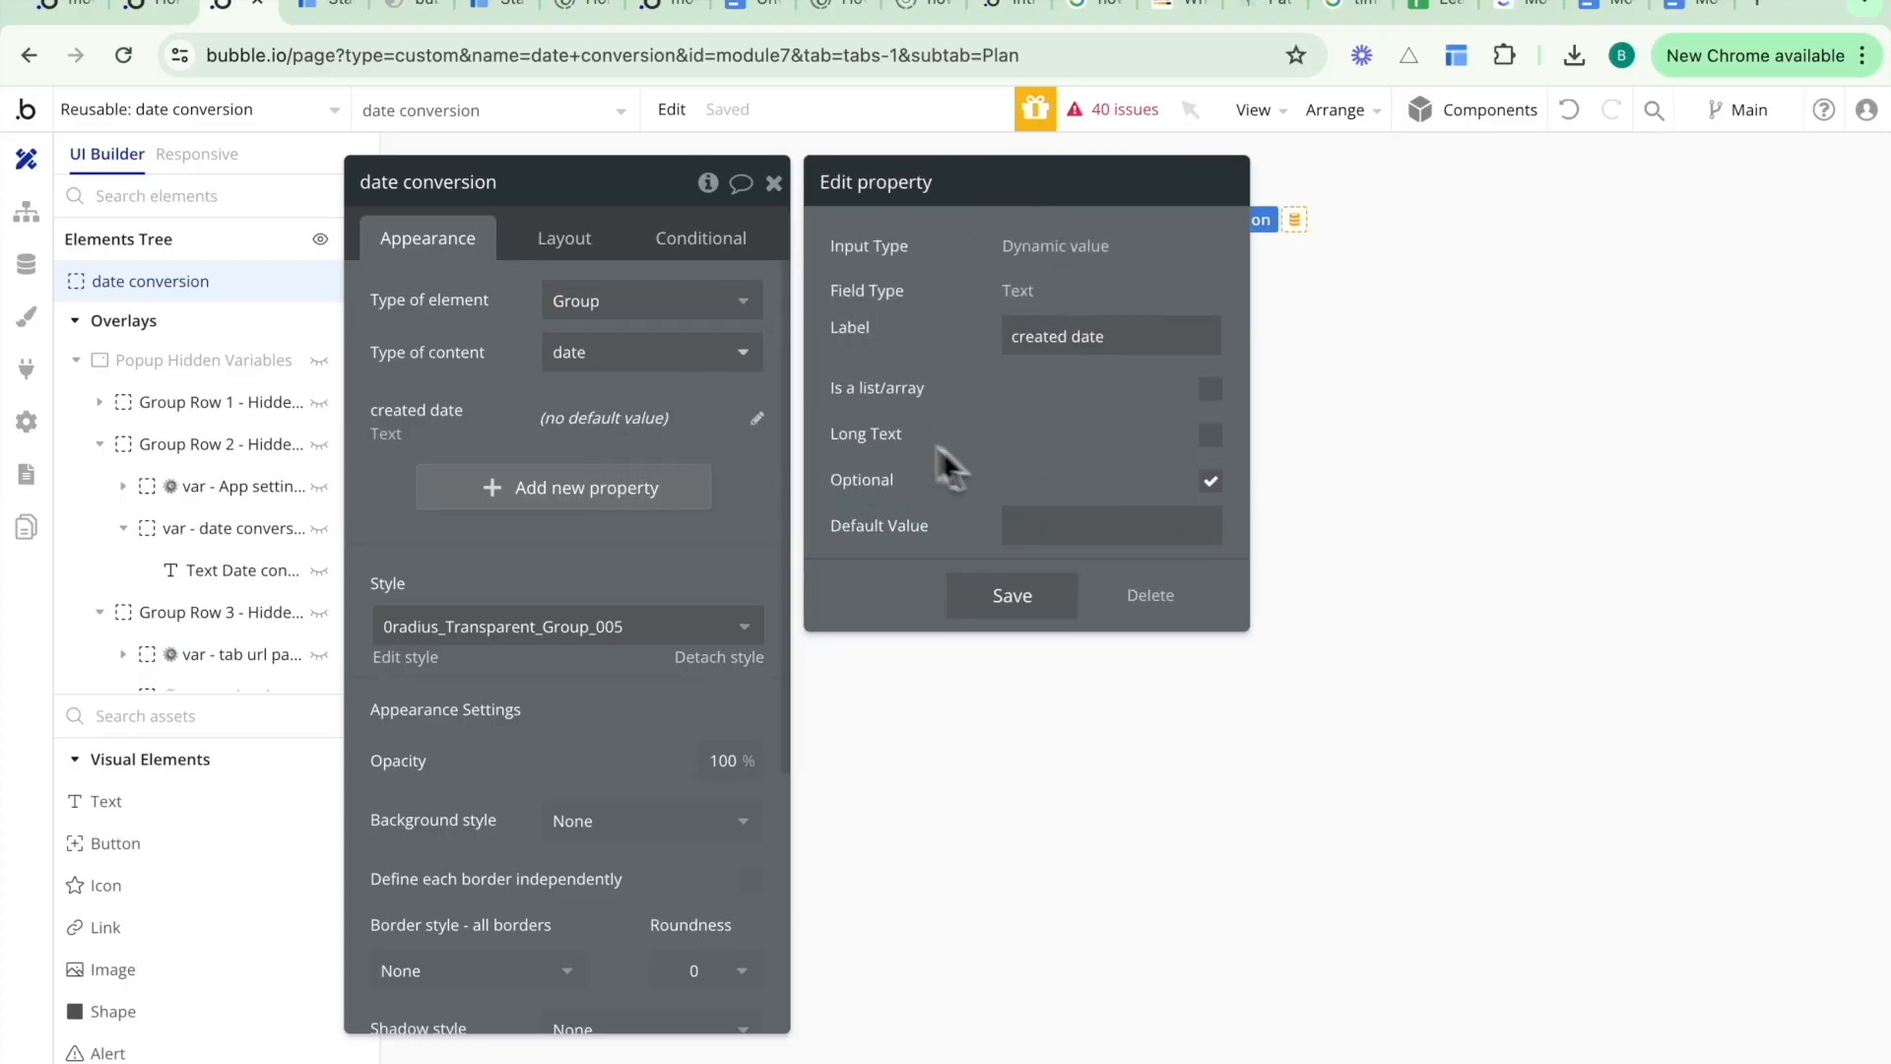
click(1060, 529)
click(1226, 530)
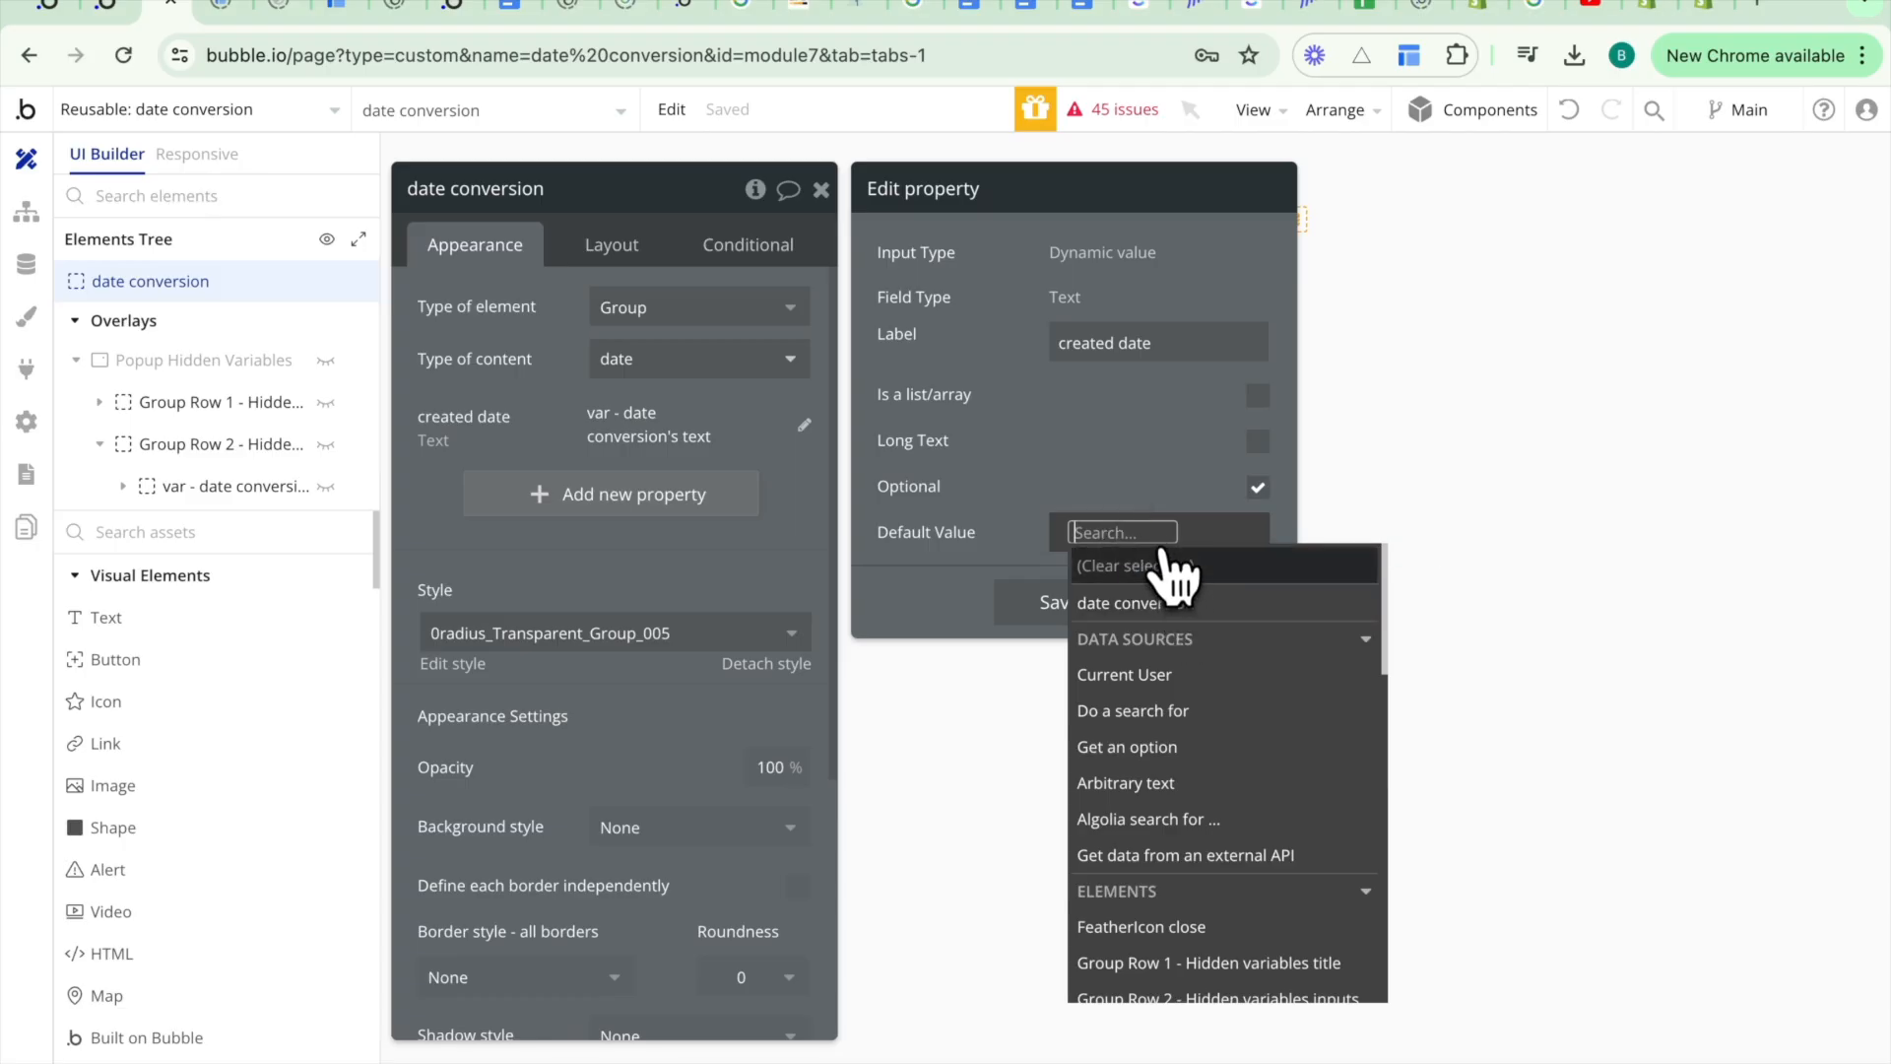
text(var - date conversion)
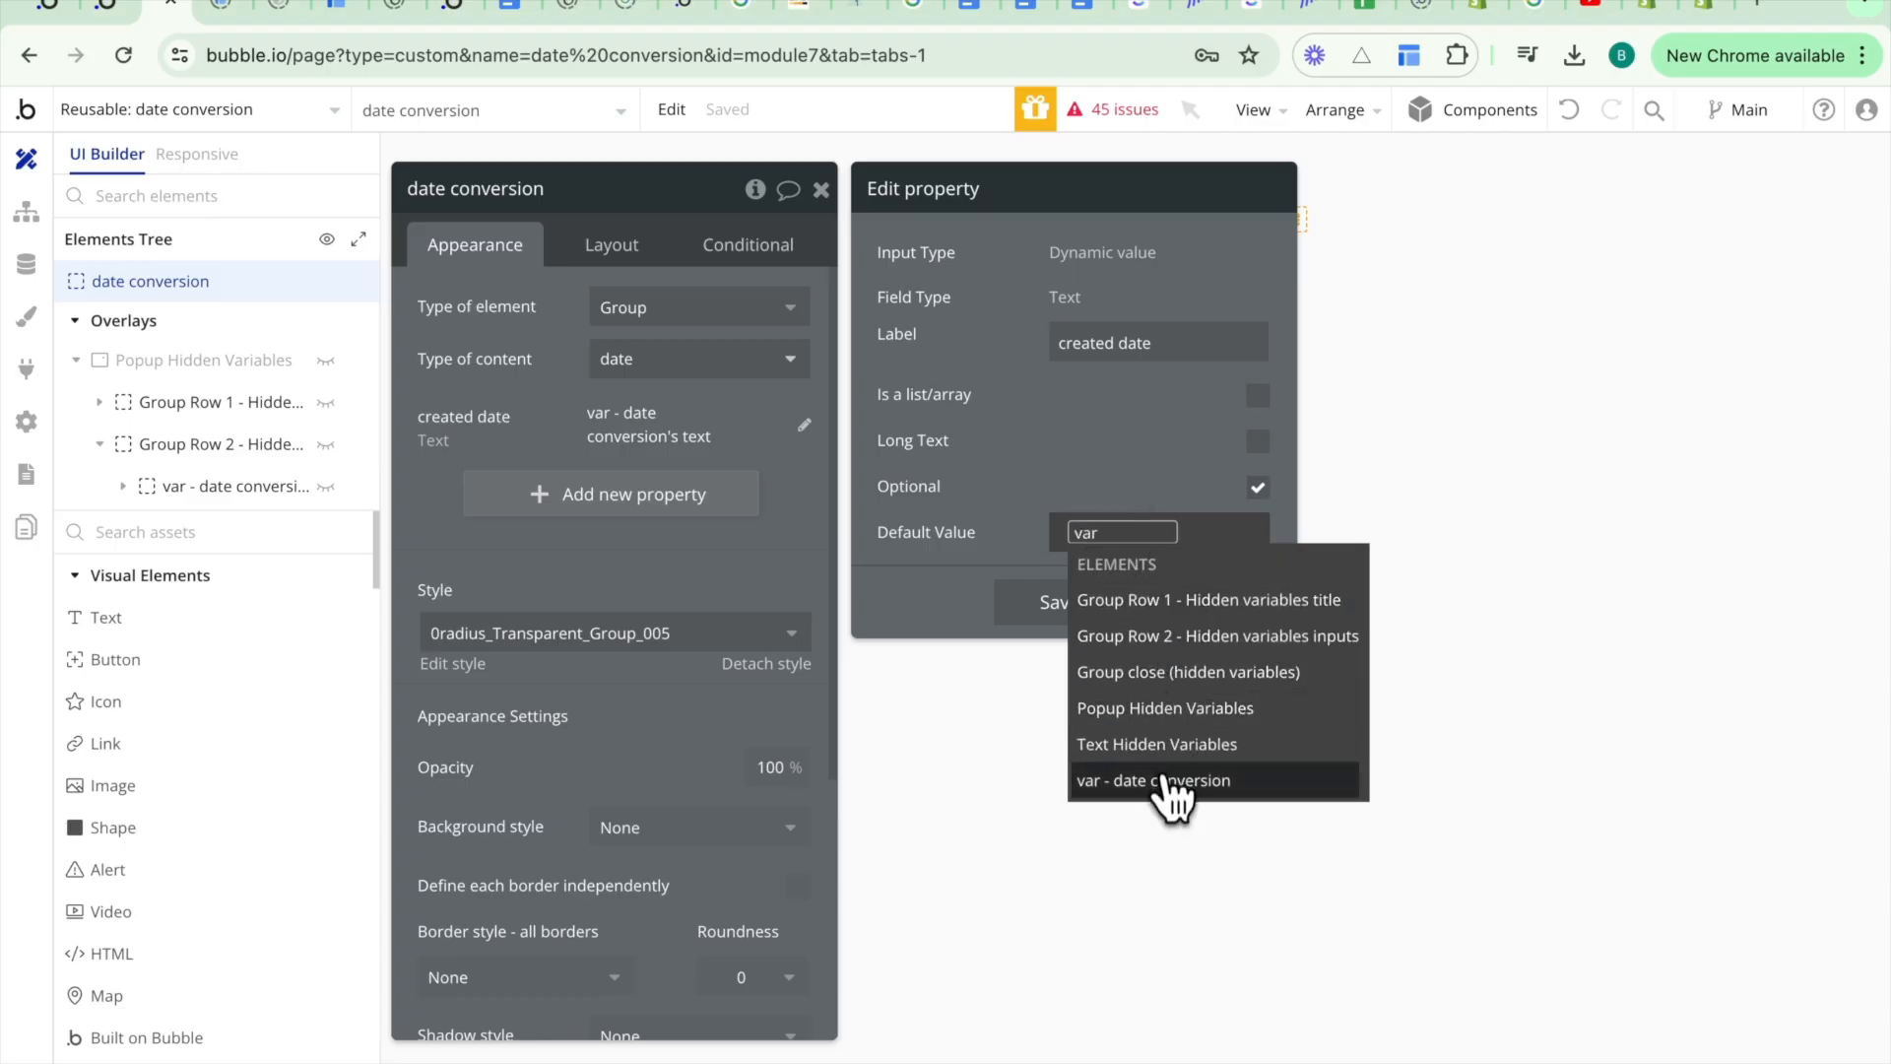
click(1167, 780)
click(1218, 630)
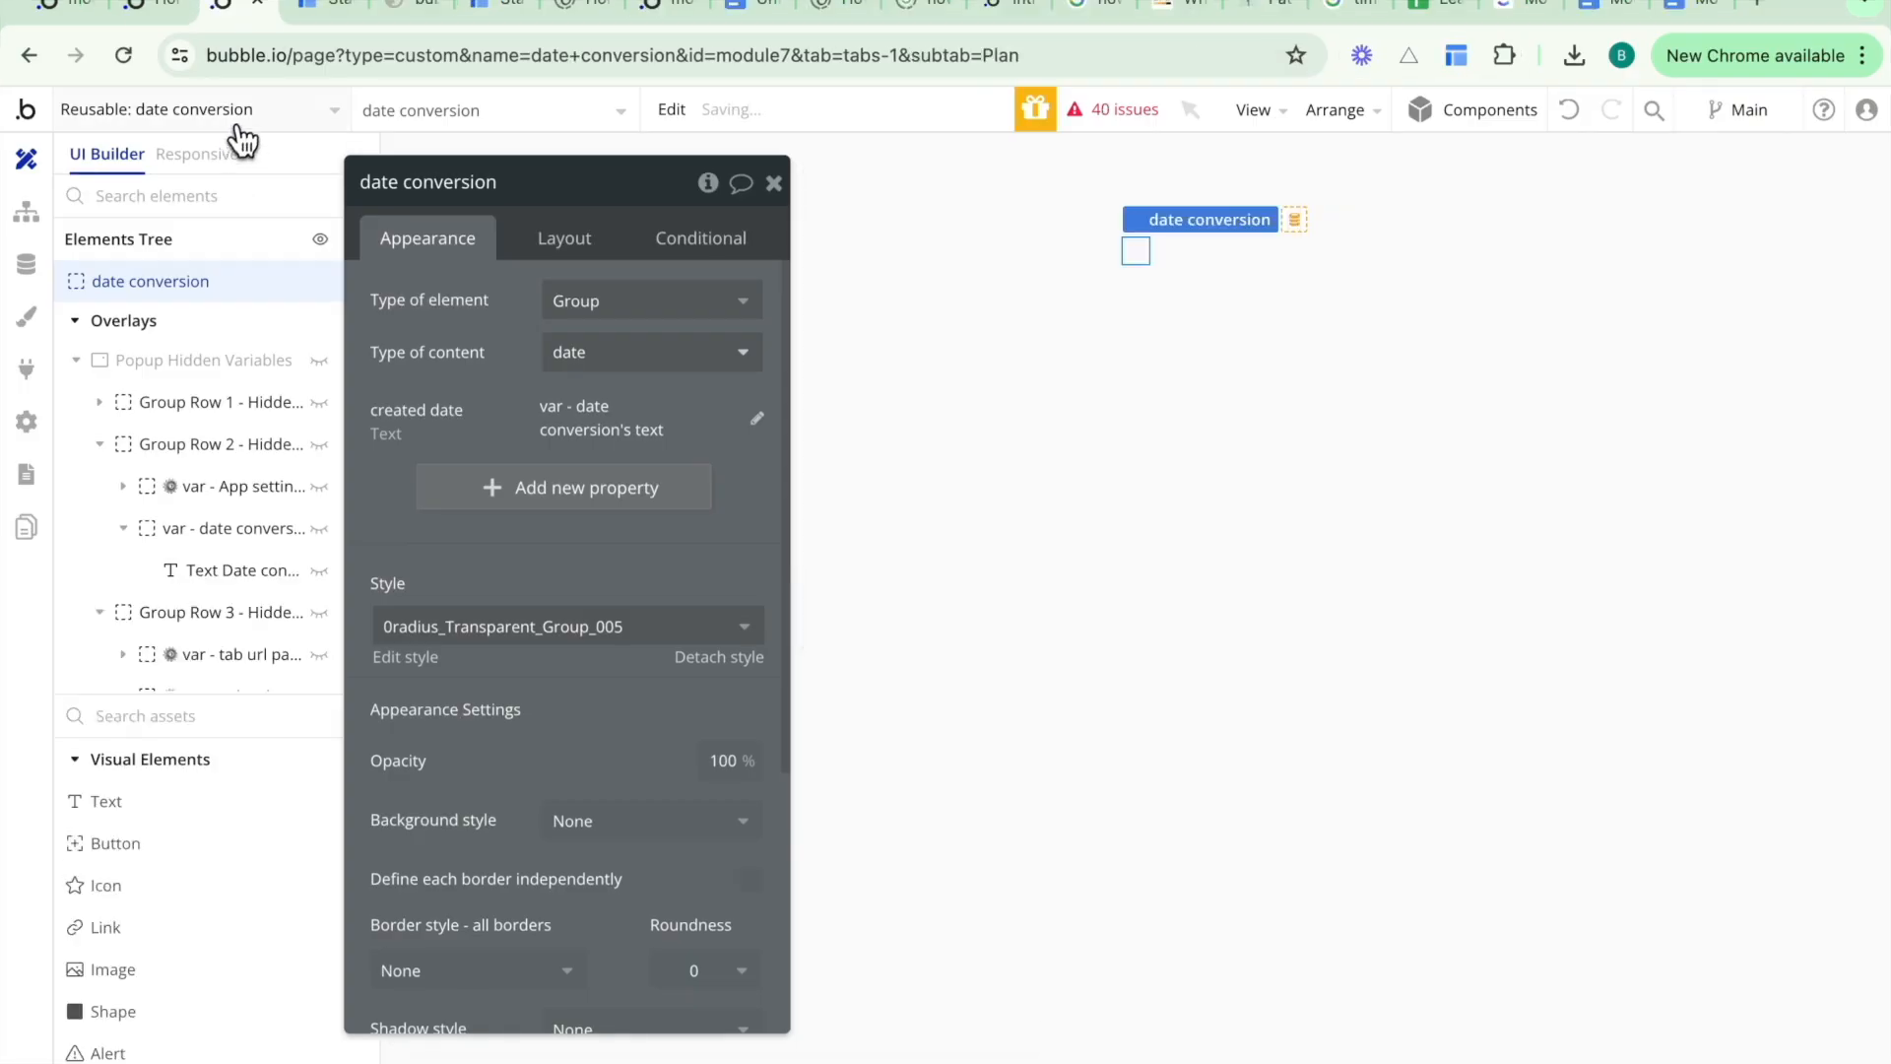
- Open the dashboard page and select the Group Posts element
click(236, 123)
text(dash)
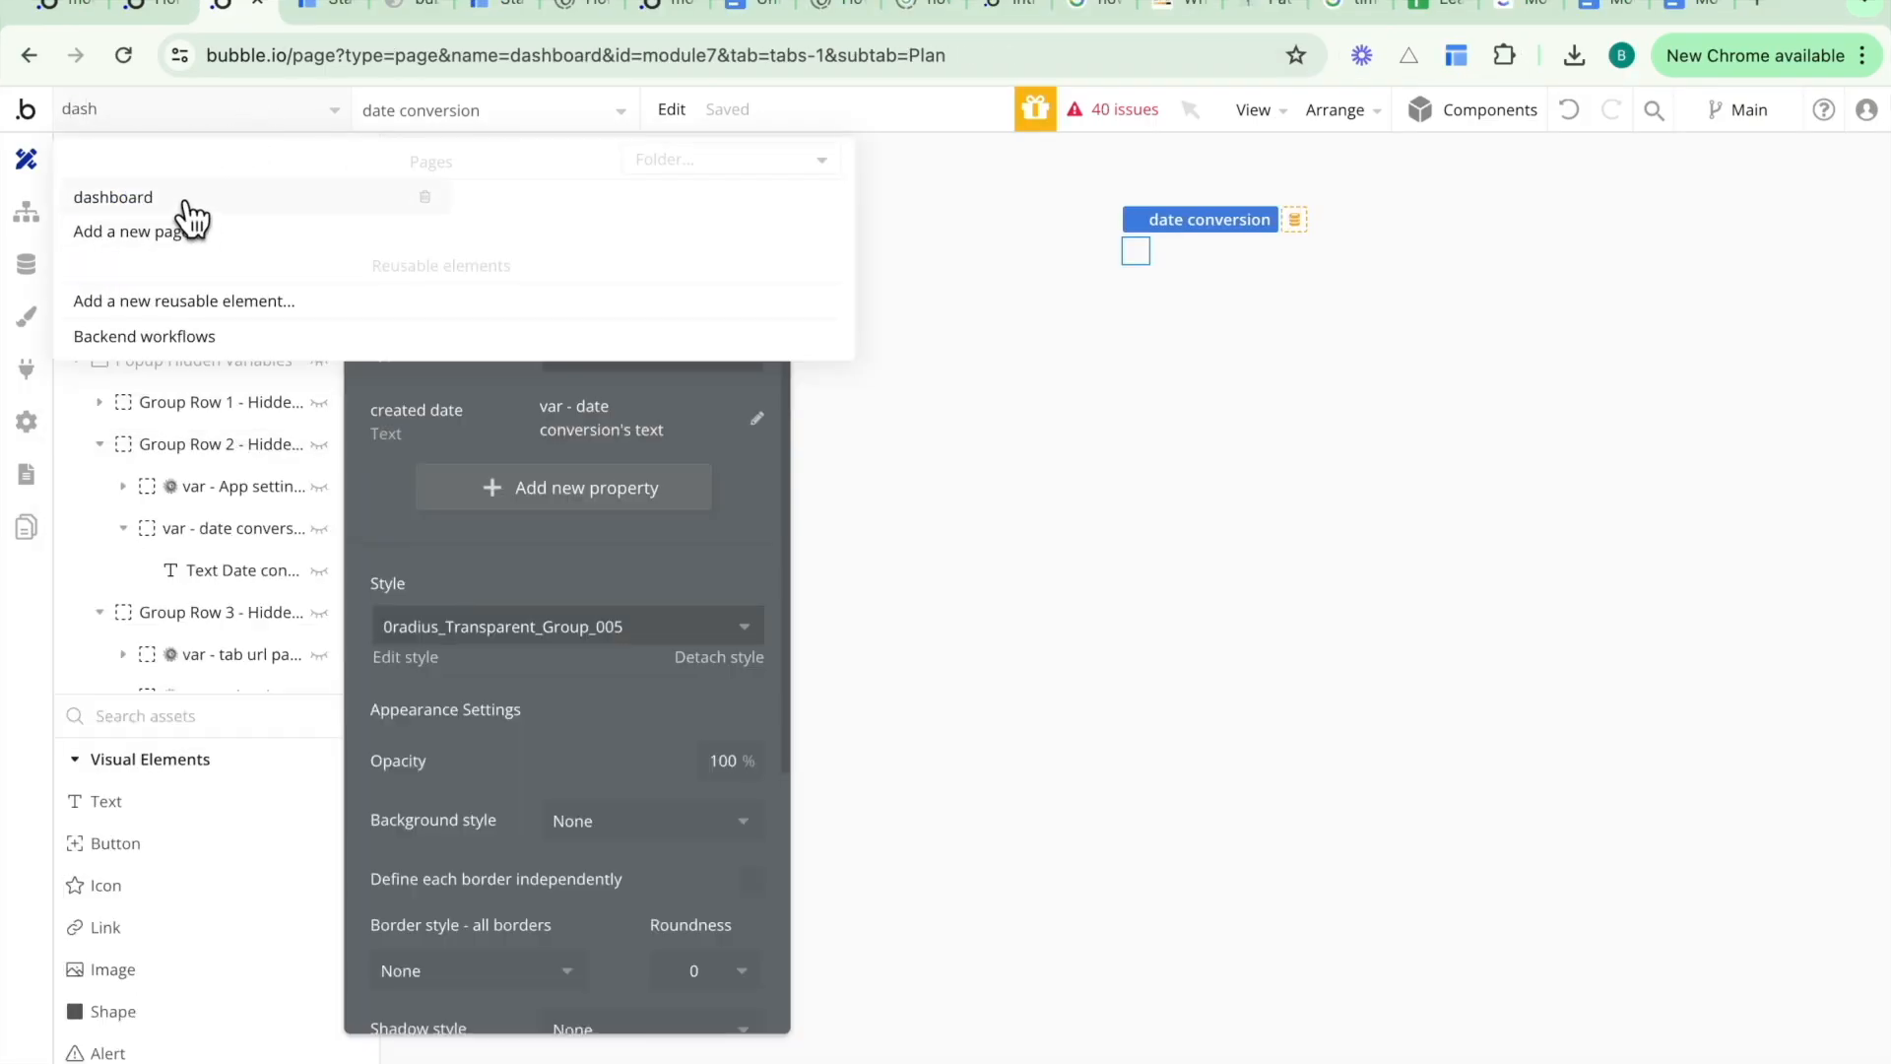
click(187, 202)
click(606, 128)
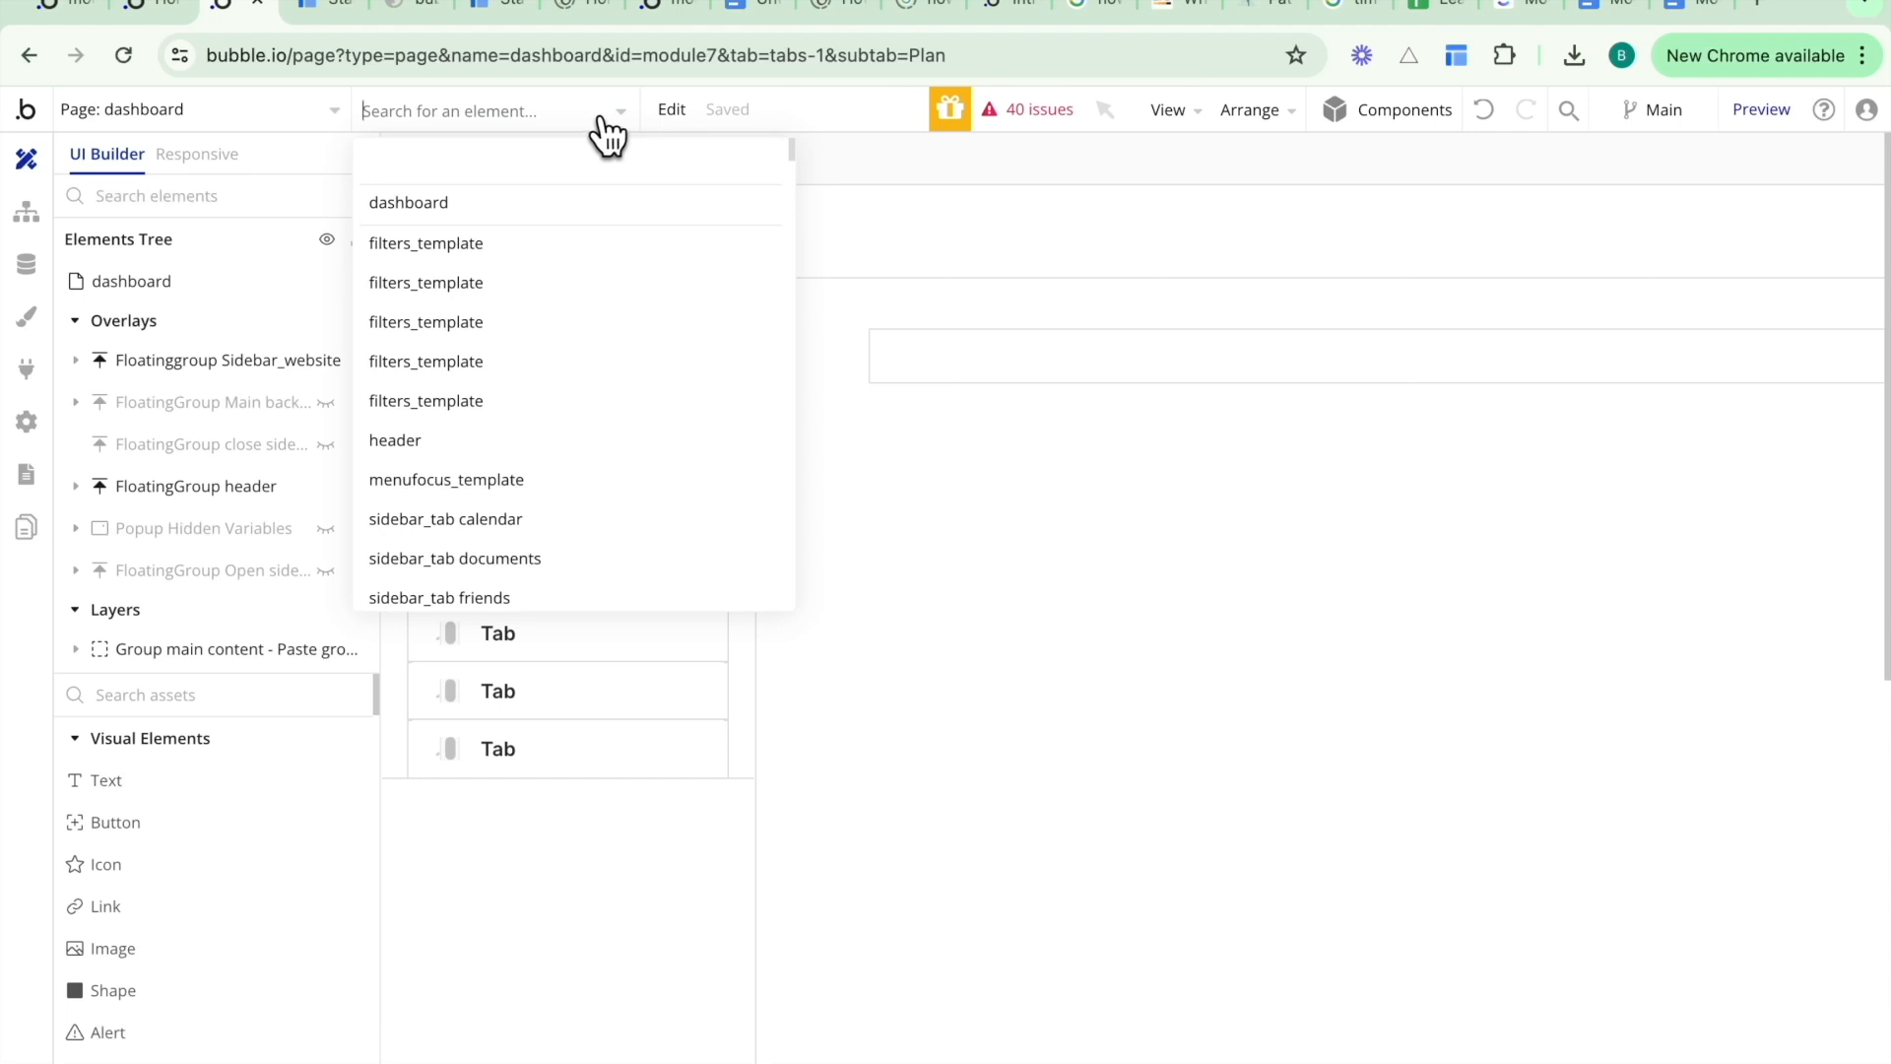
text(post)
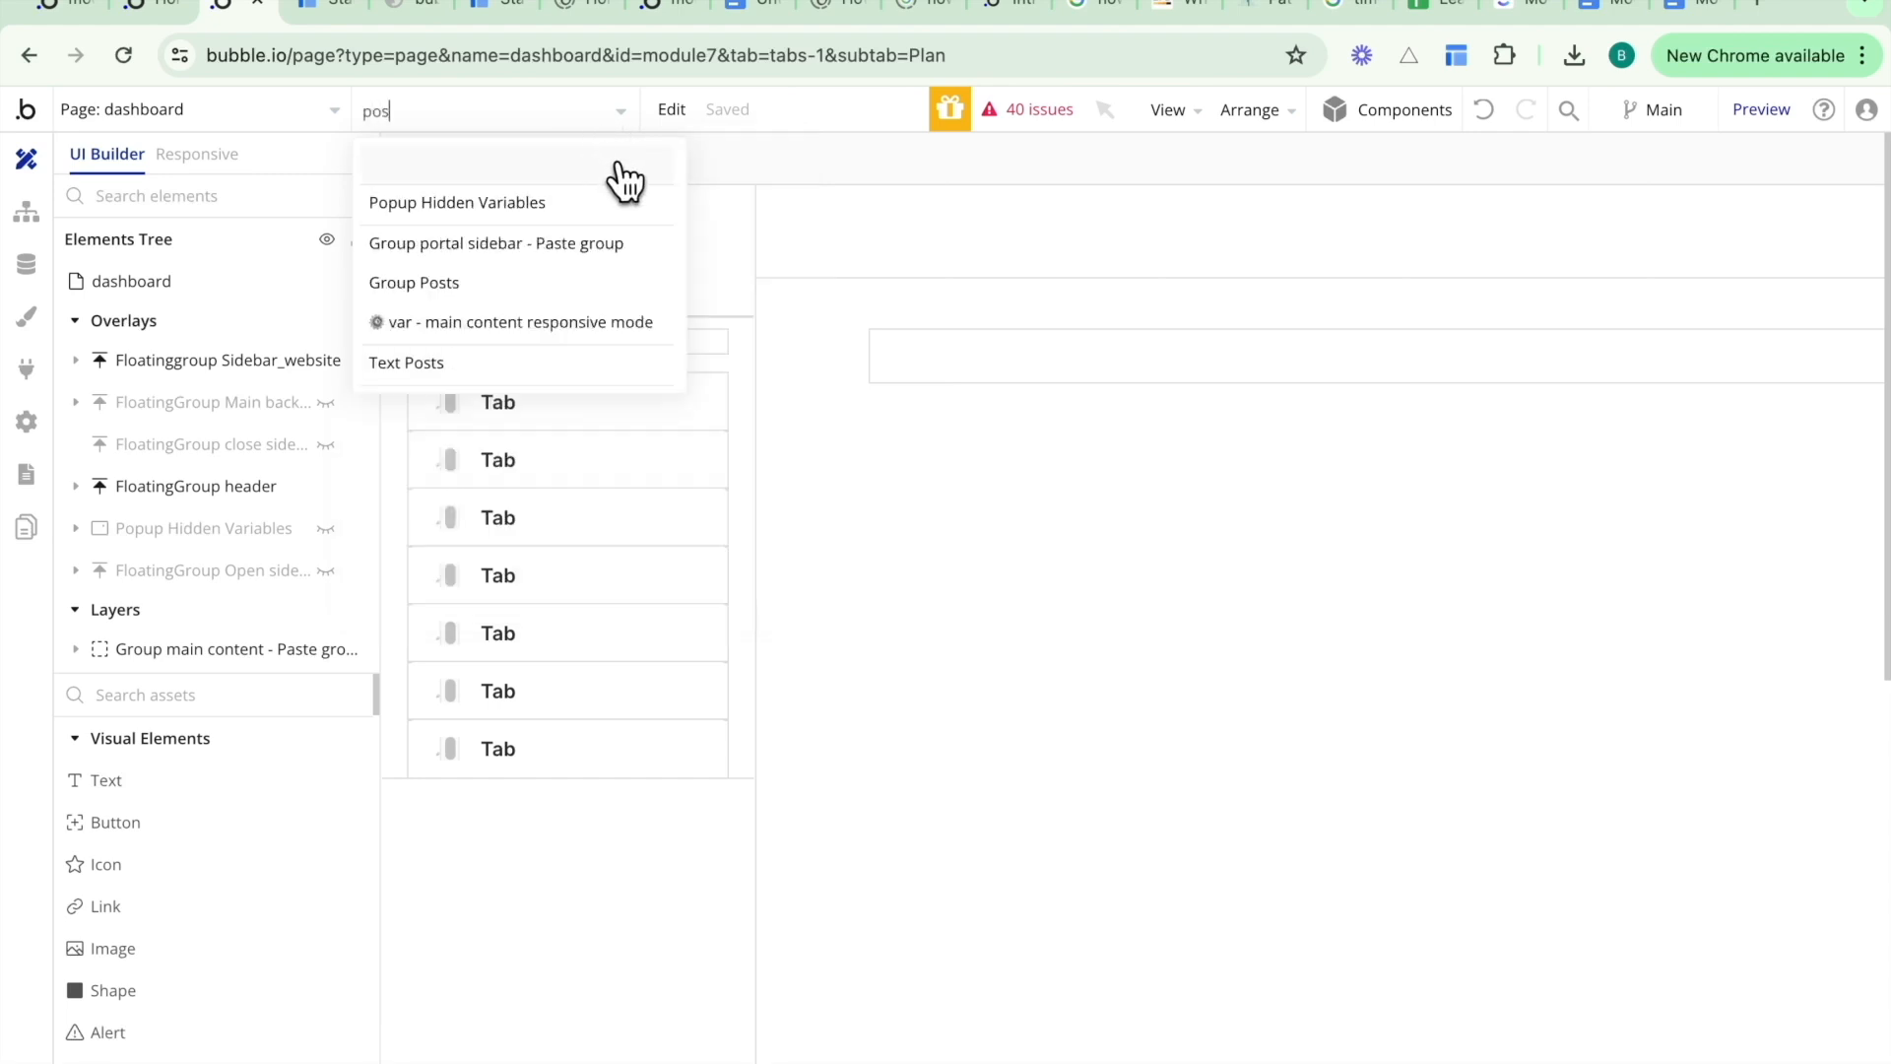
click(571, 208)
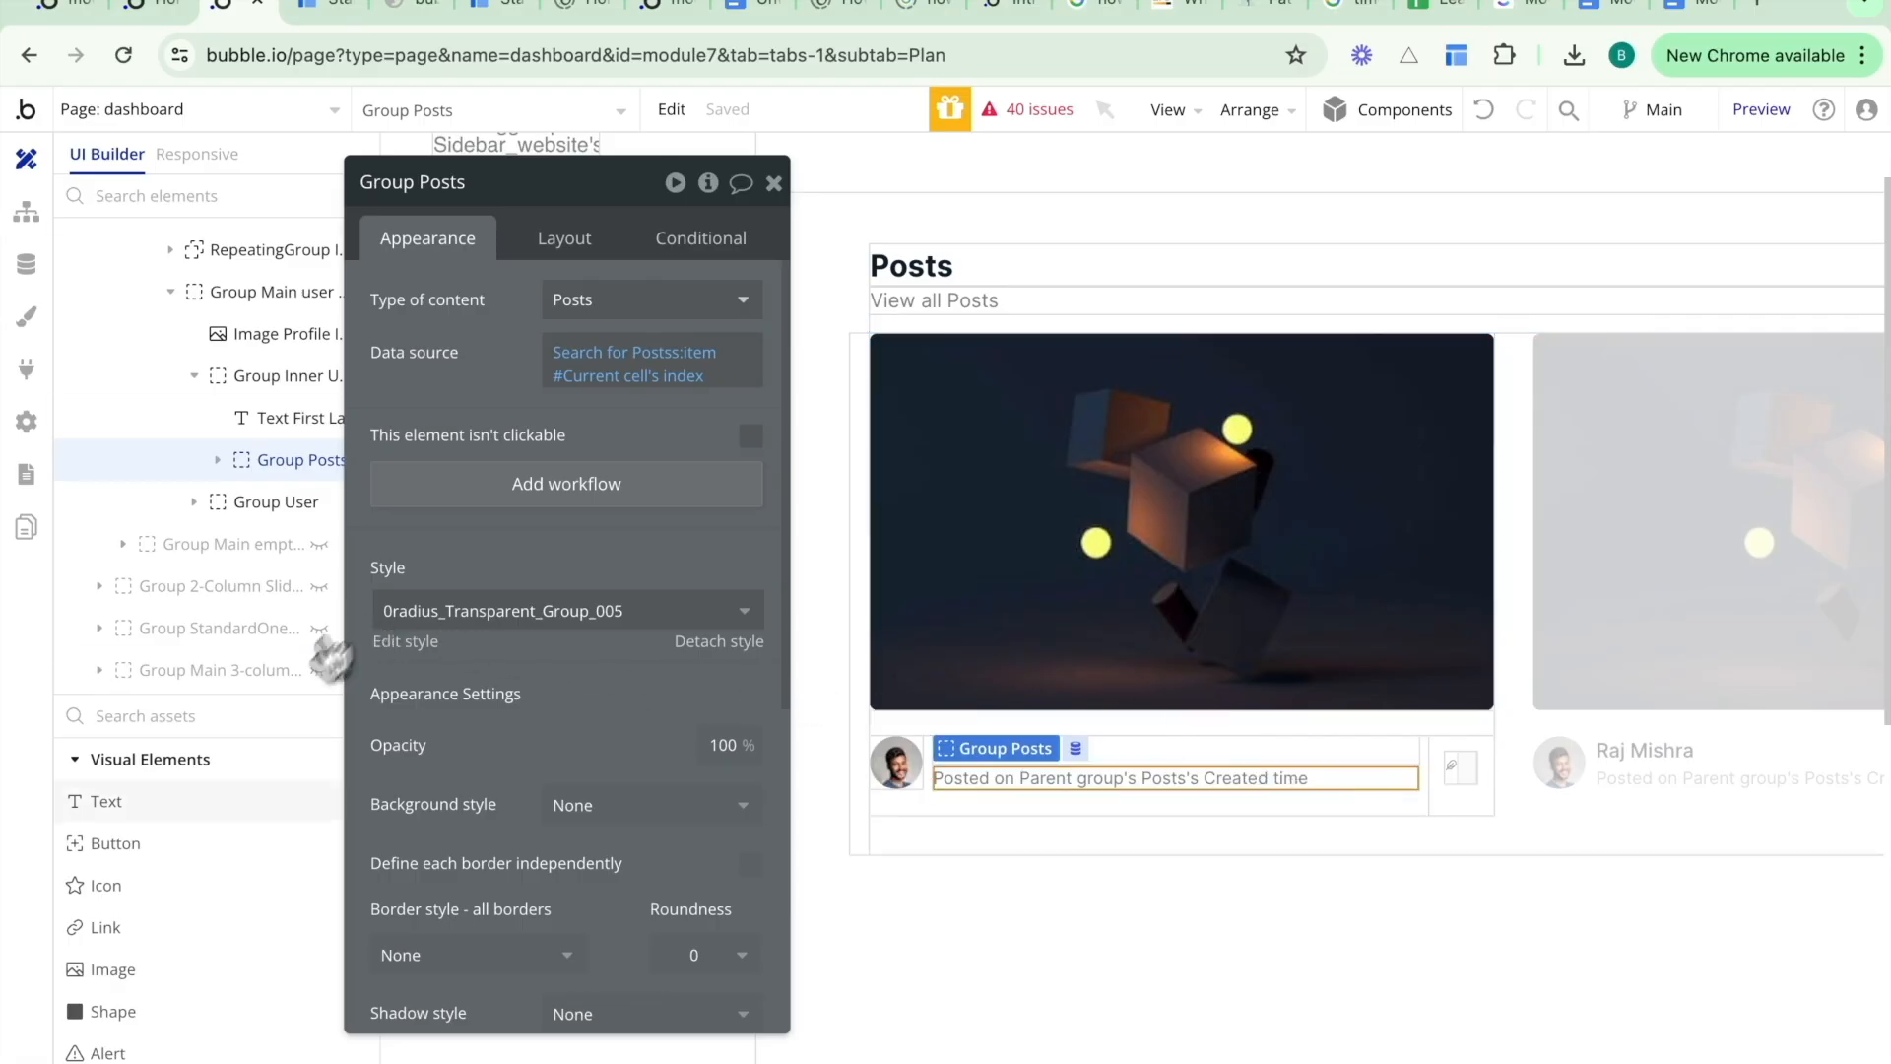
- Place the date conversion reusable element inside the post card, above the posted-on text
scroll(233, 831, down, 15)
scroll(233, 833, down, 3)
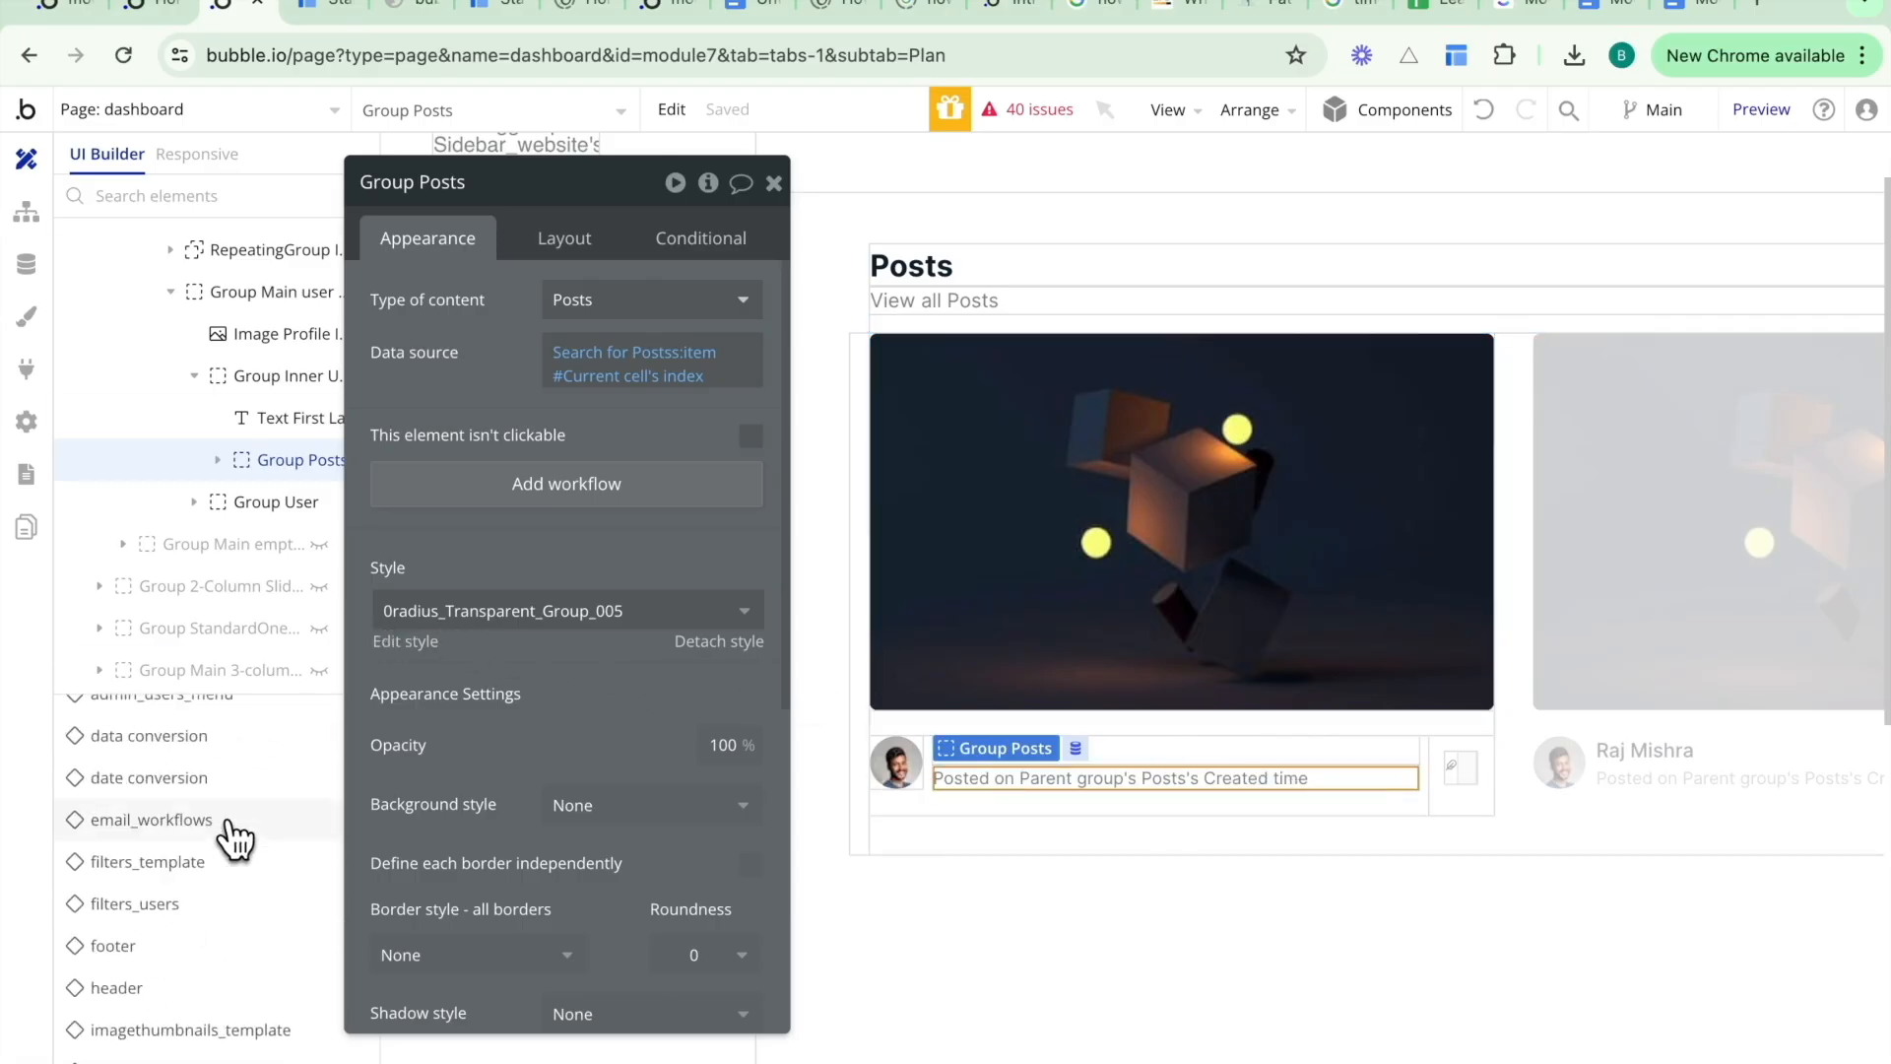
click(209, 780)
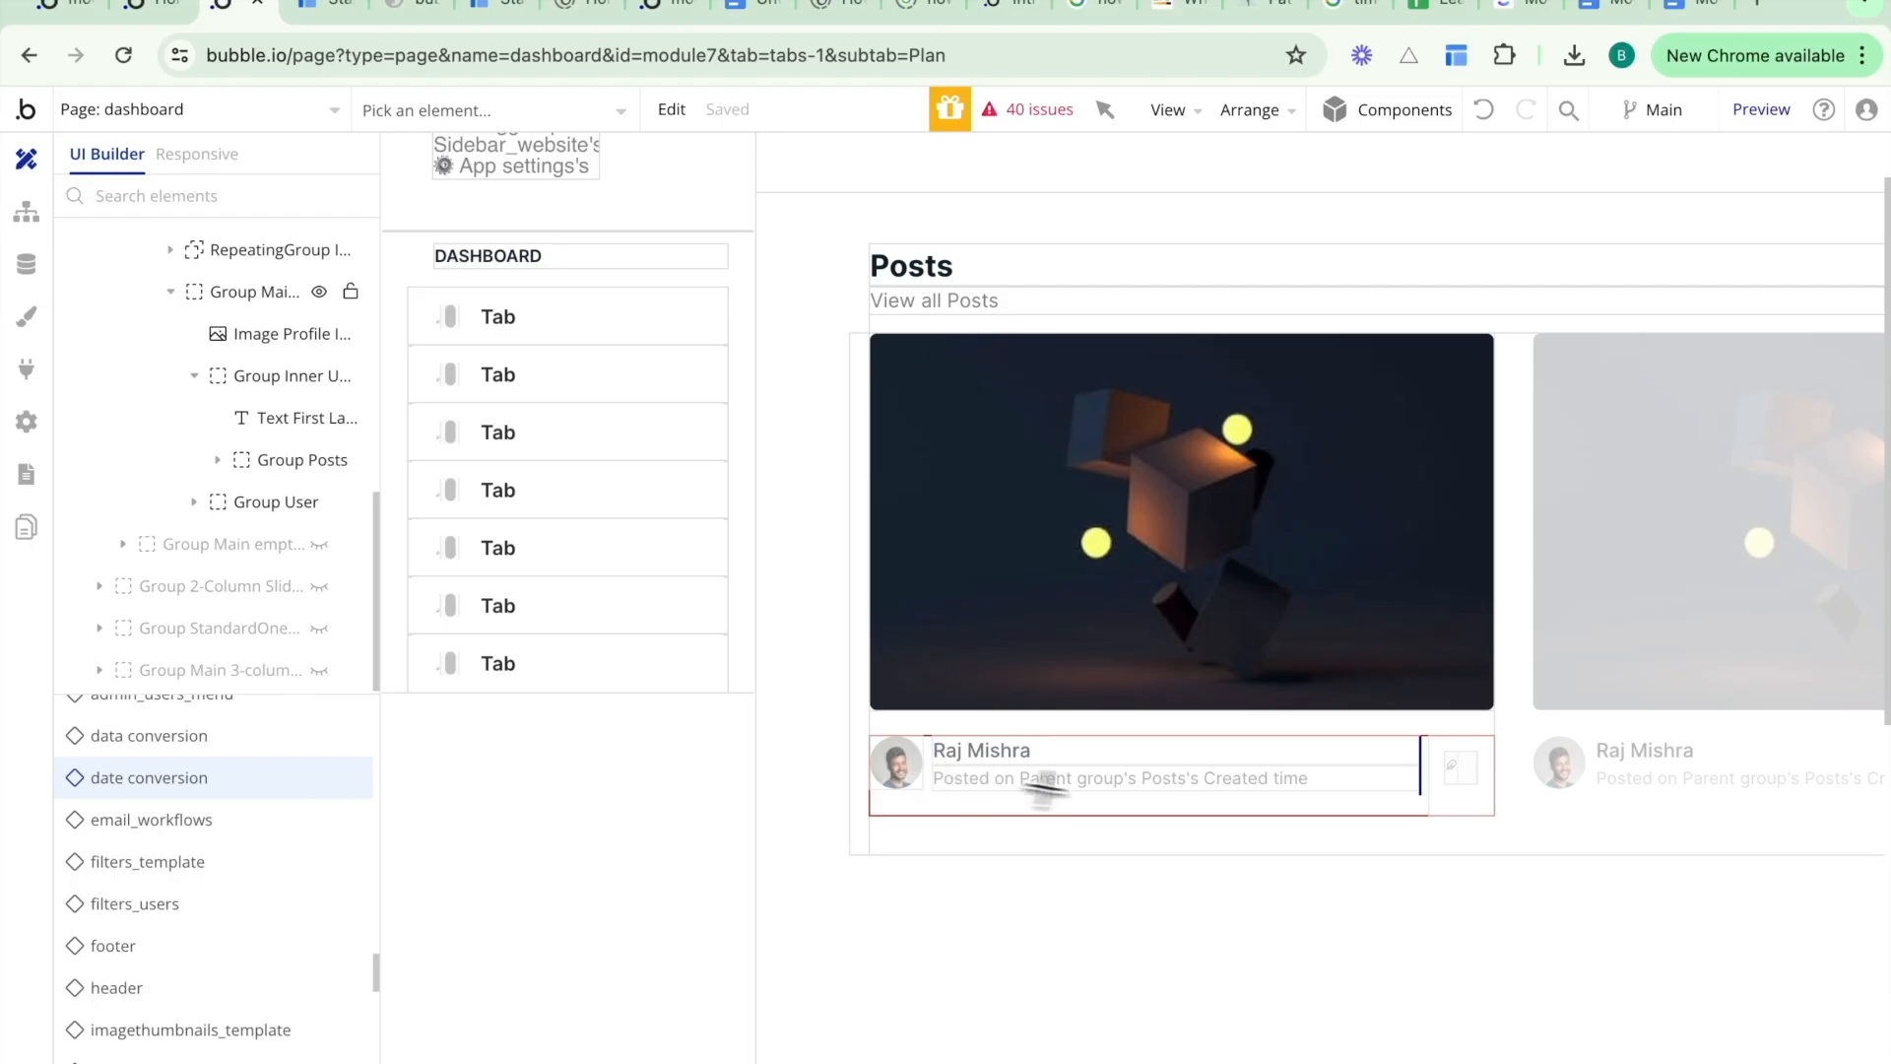
drag(1397, 761, 1415, 777)
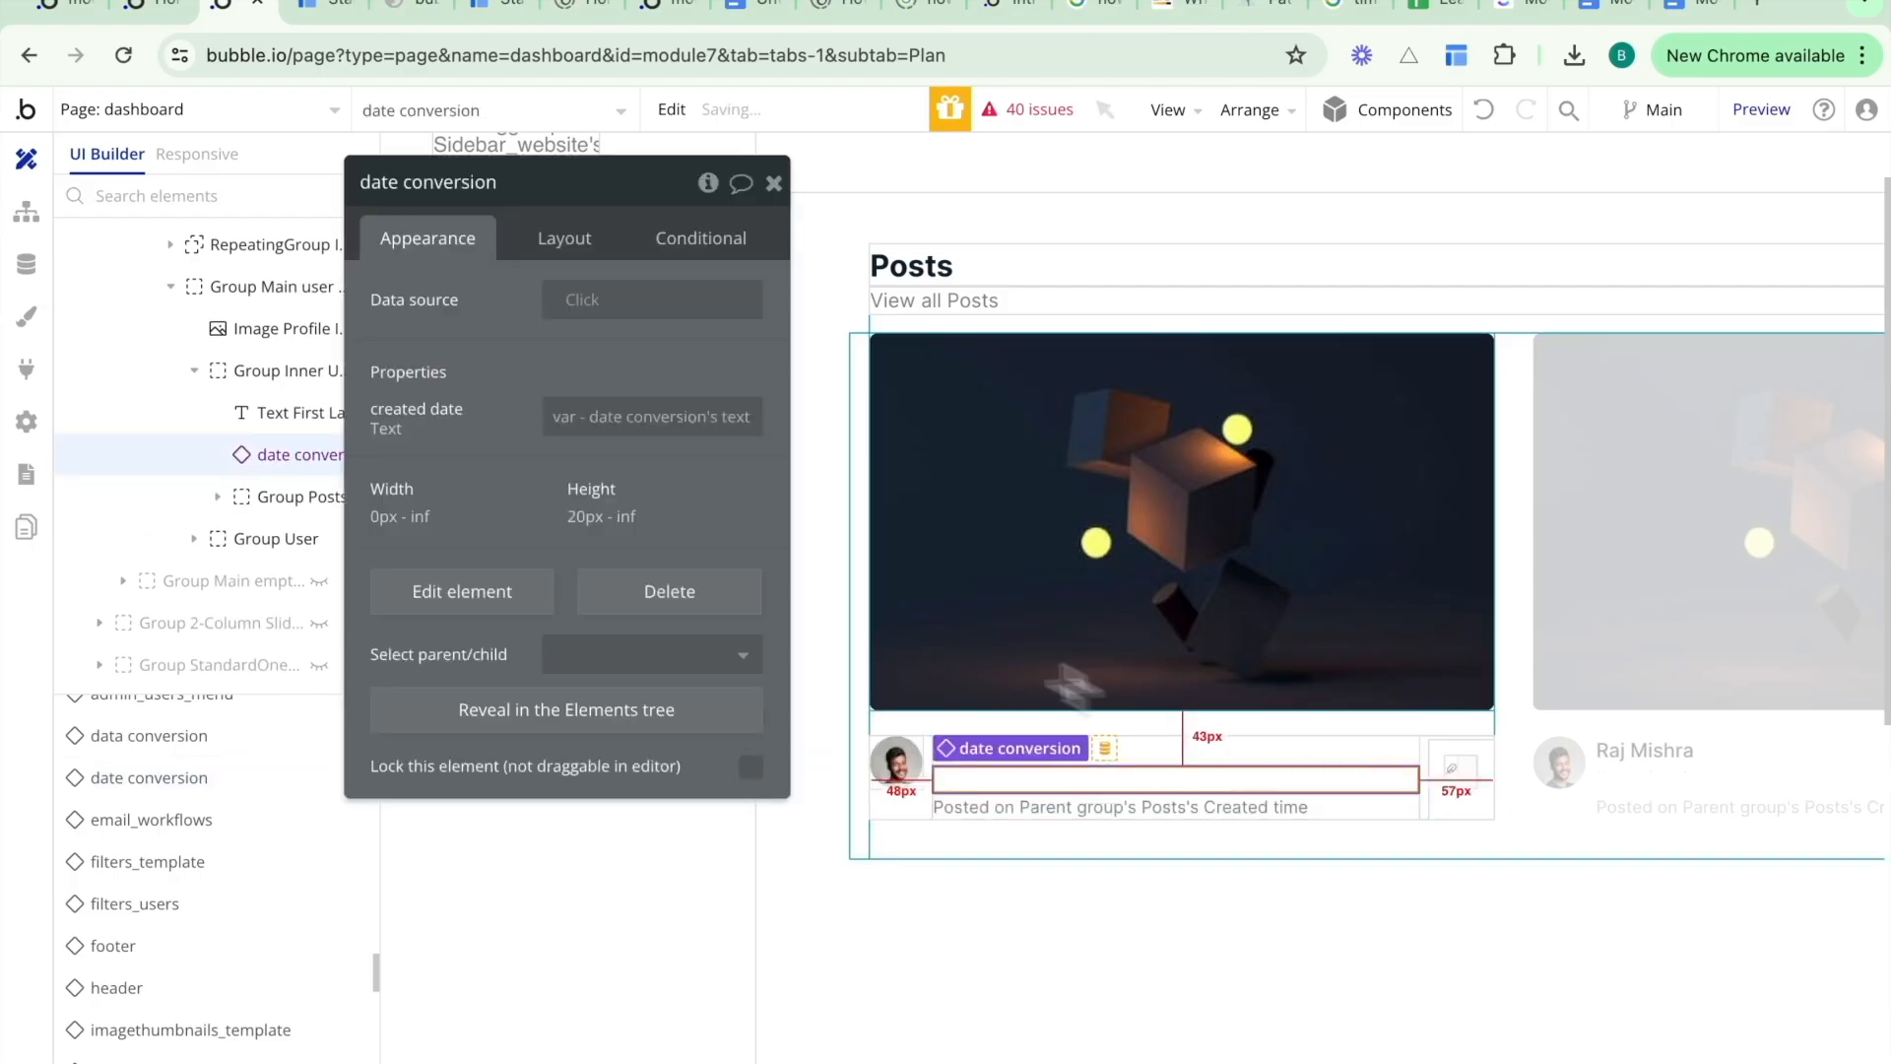
- Make the date conversion element hidden on page load and collapse when hidden
click(563, 246)
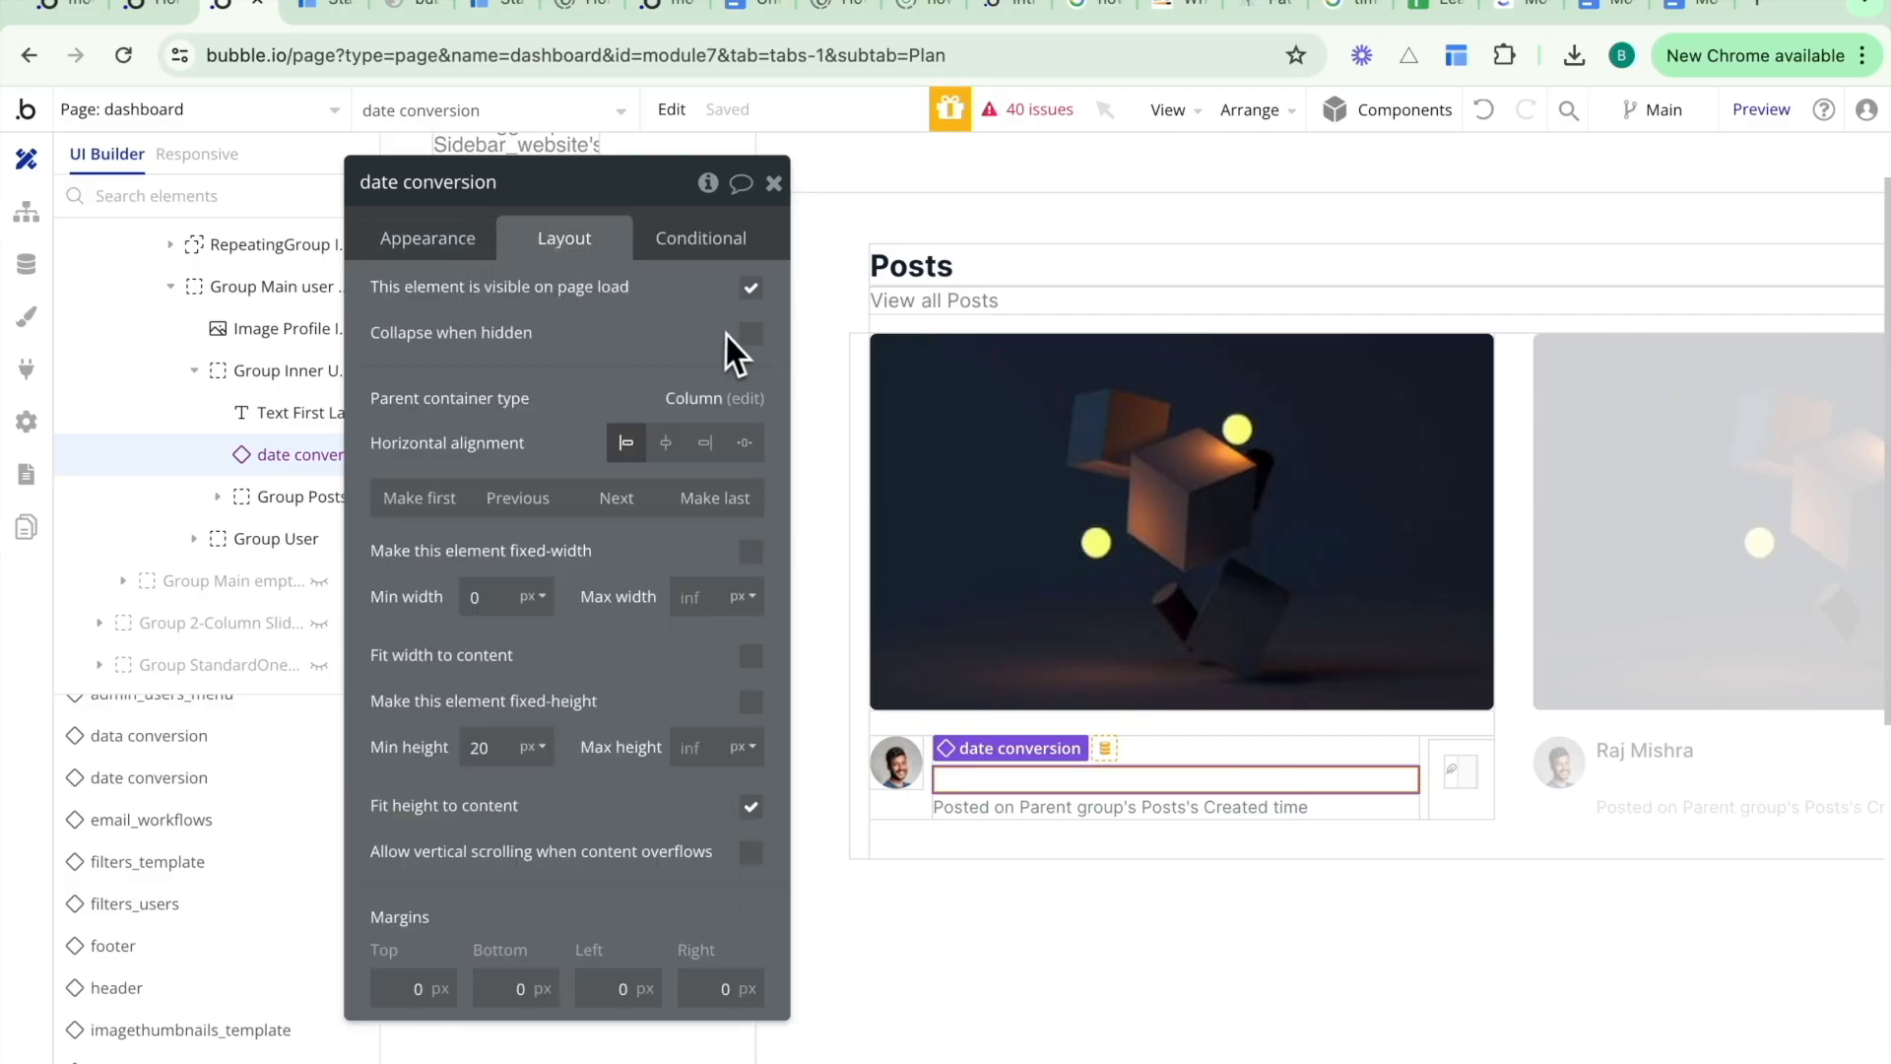
click(753, 291)
click(752, 394)
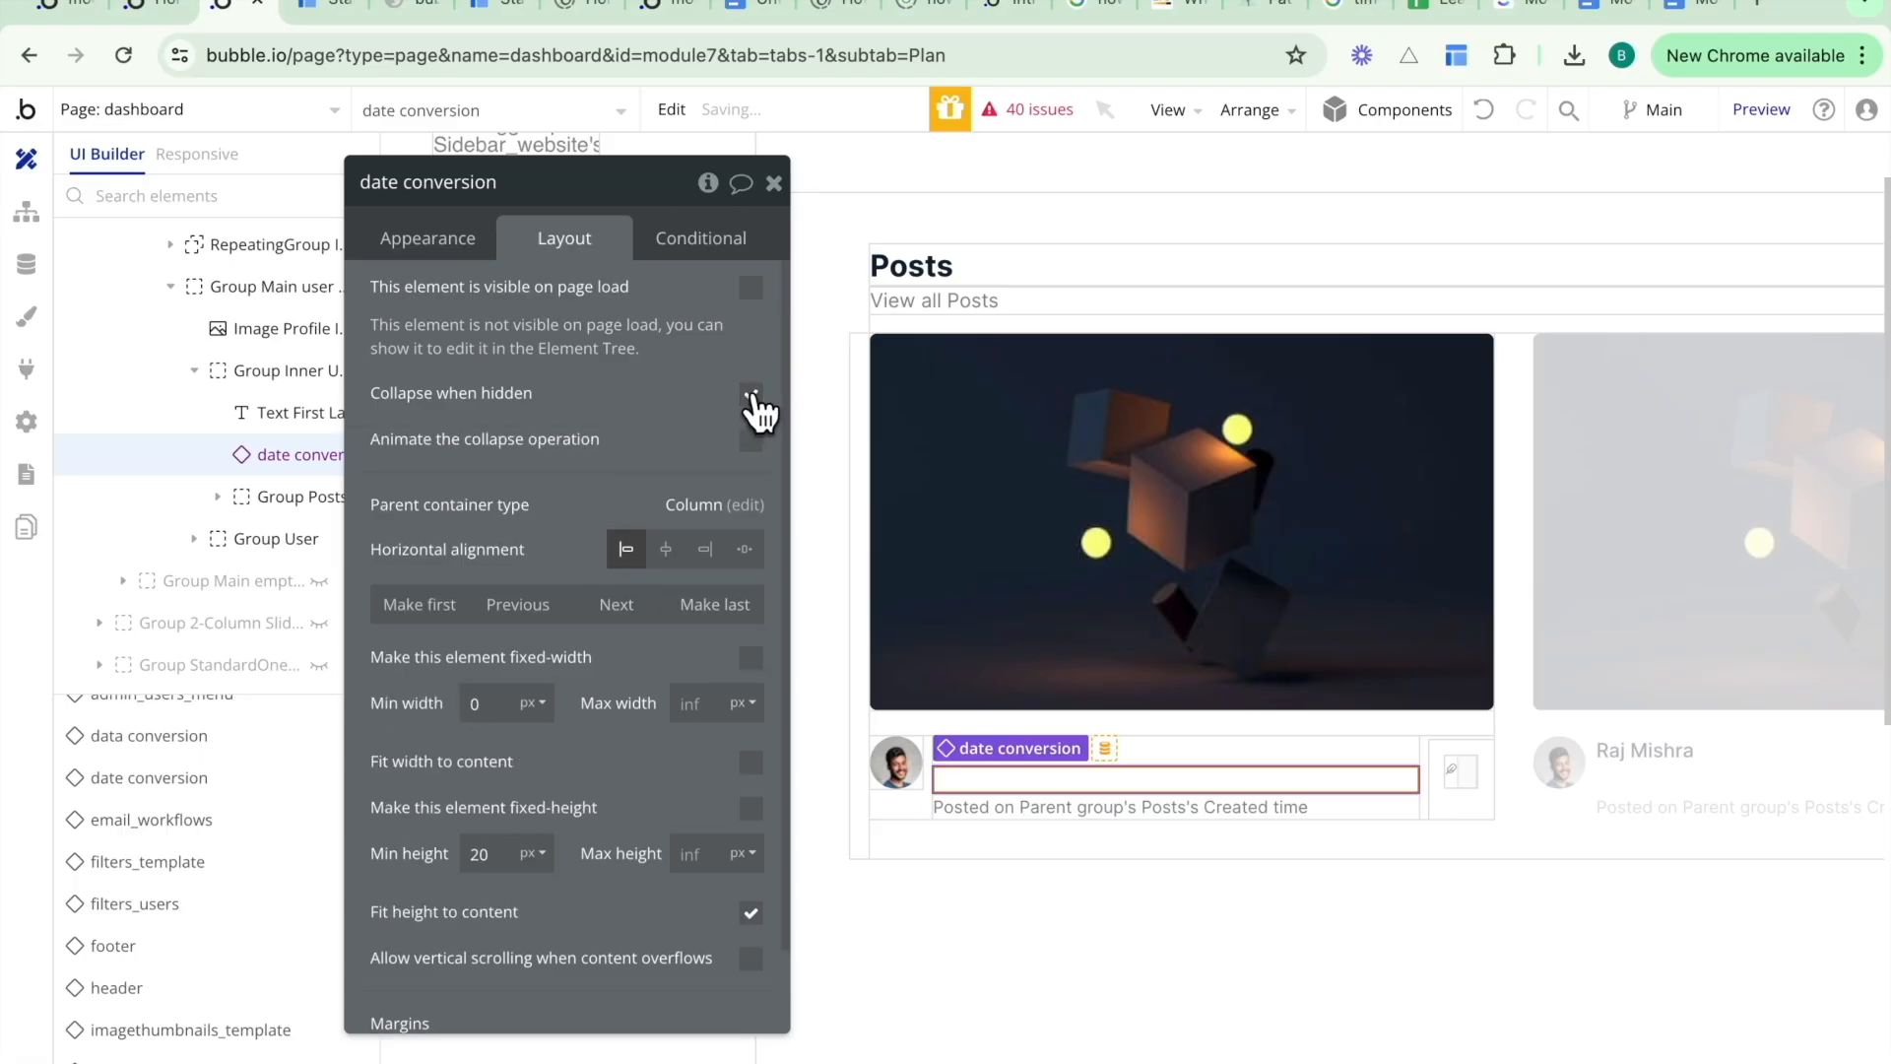
- Replace the post's posted-on text dynamic date with date conversion's created date, so it reads "Posted date conversion's created date"
click(1068, 814)
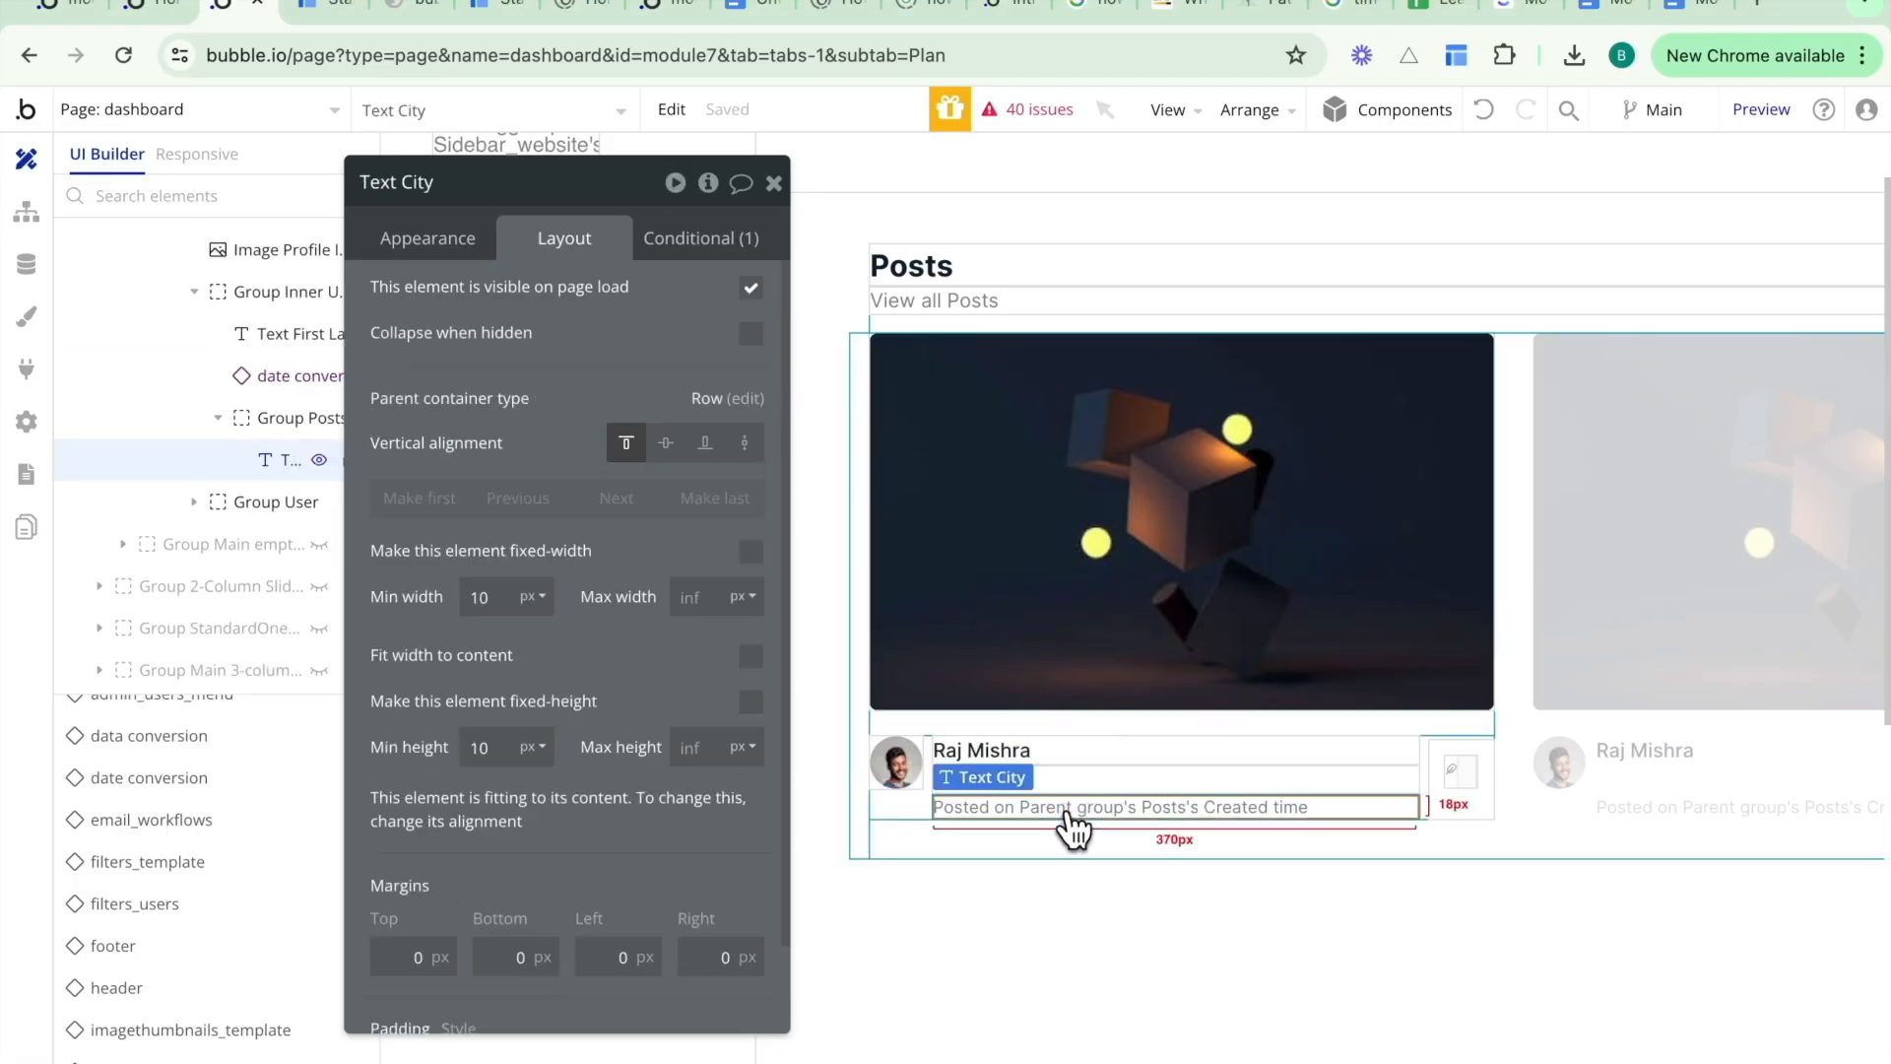
click(433, 236)
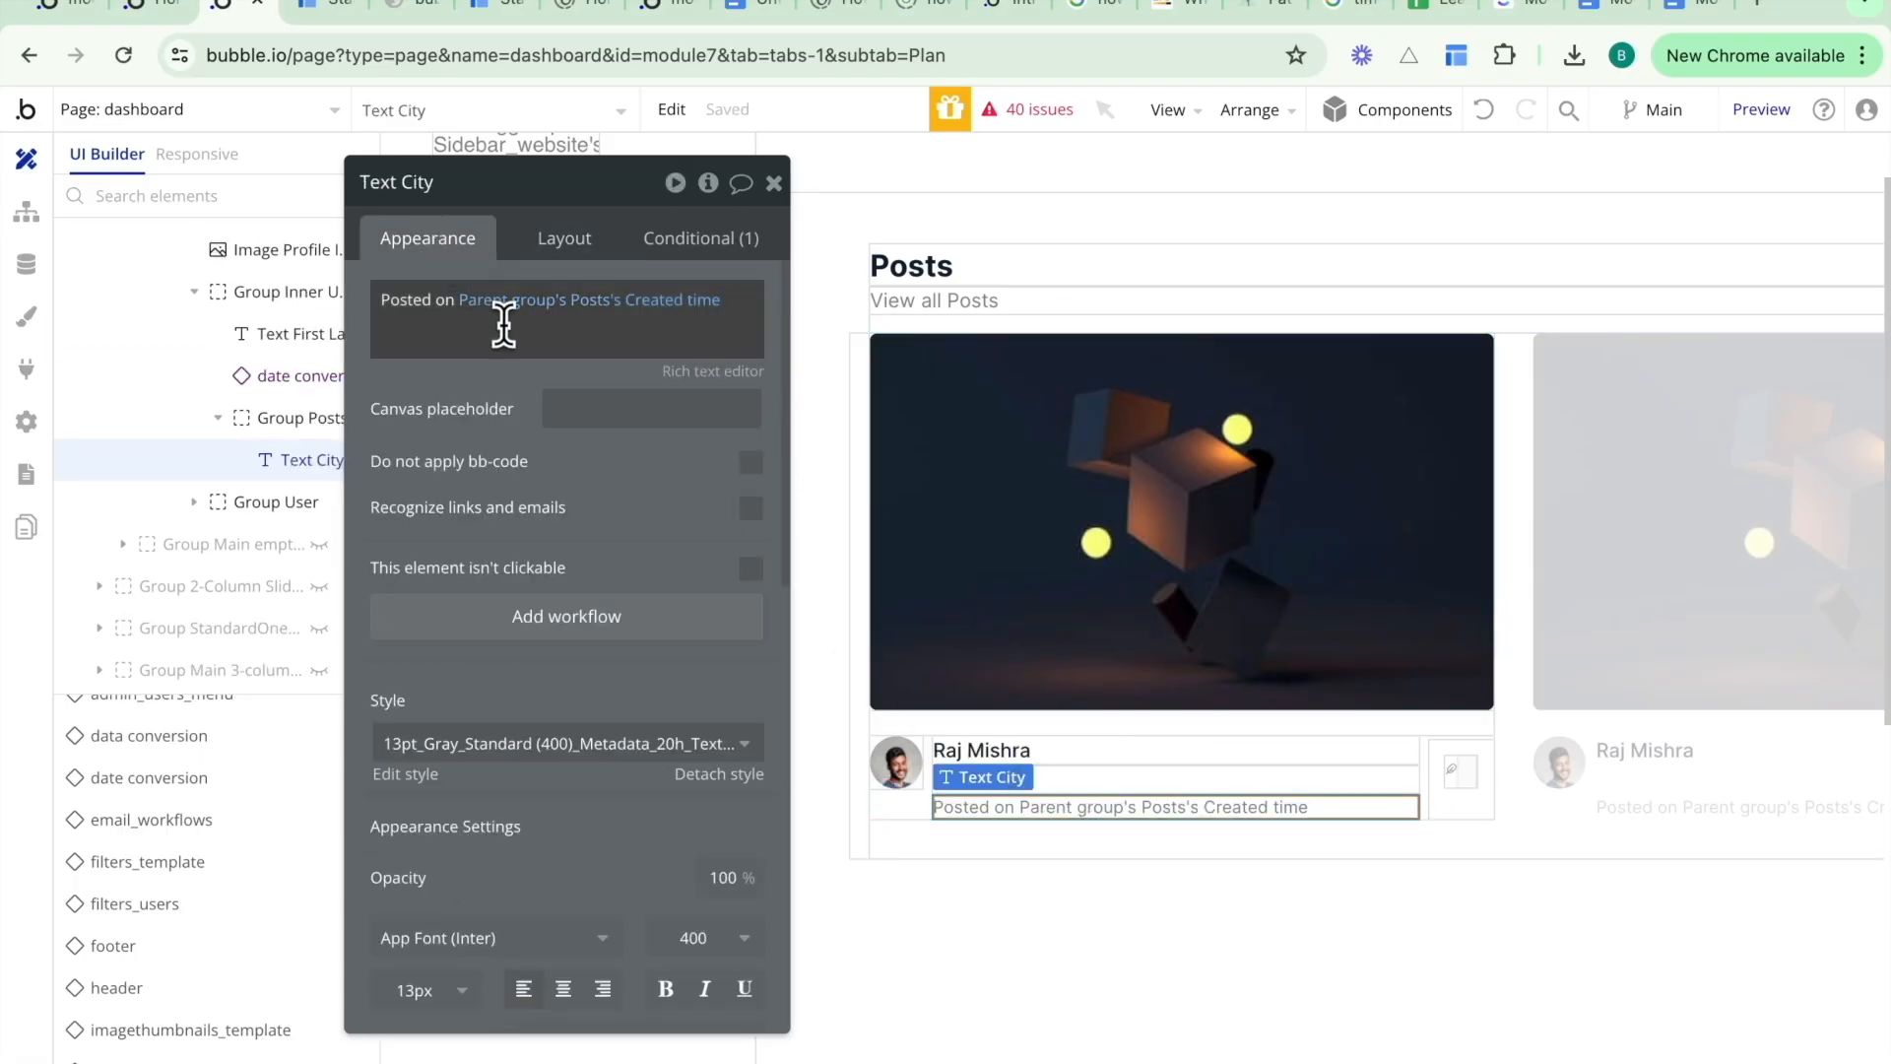
click(447, 306)
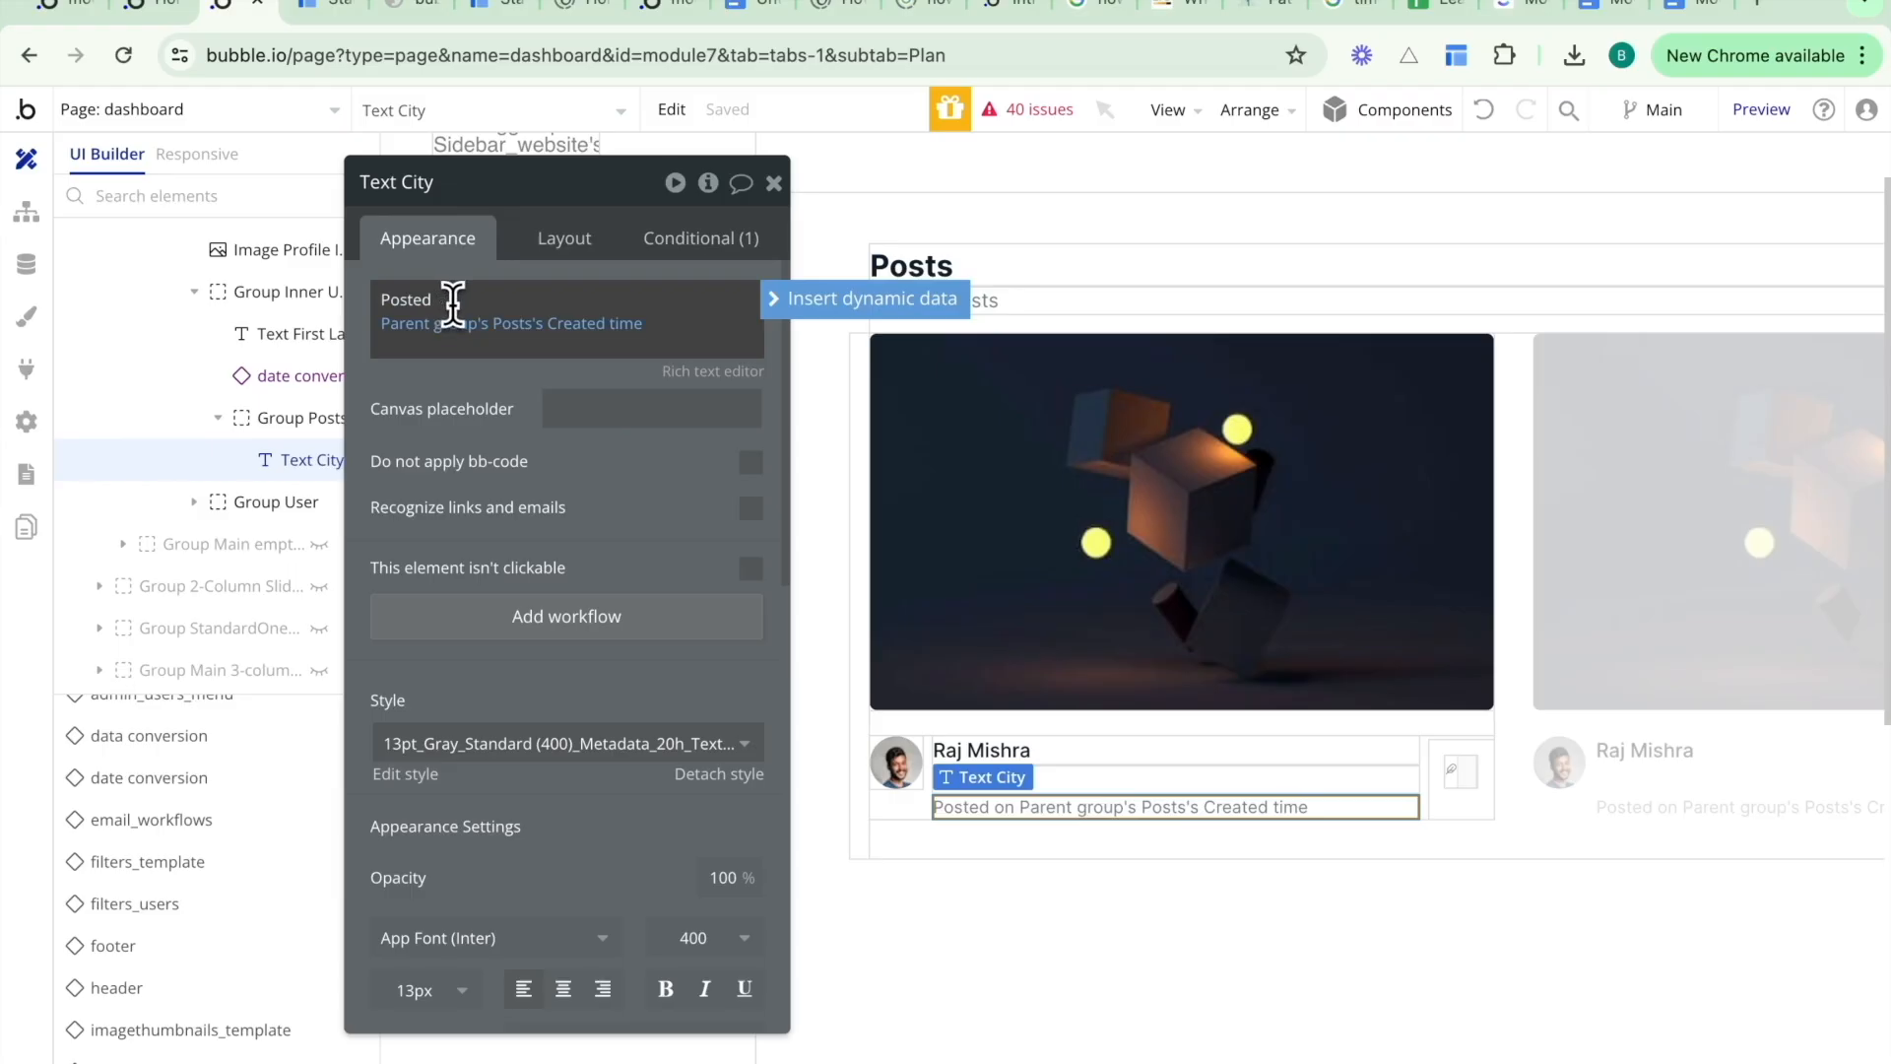
right_click(474, 331)
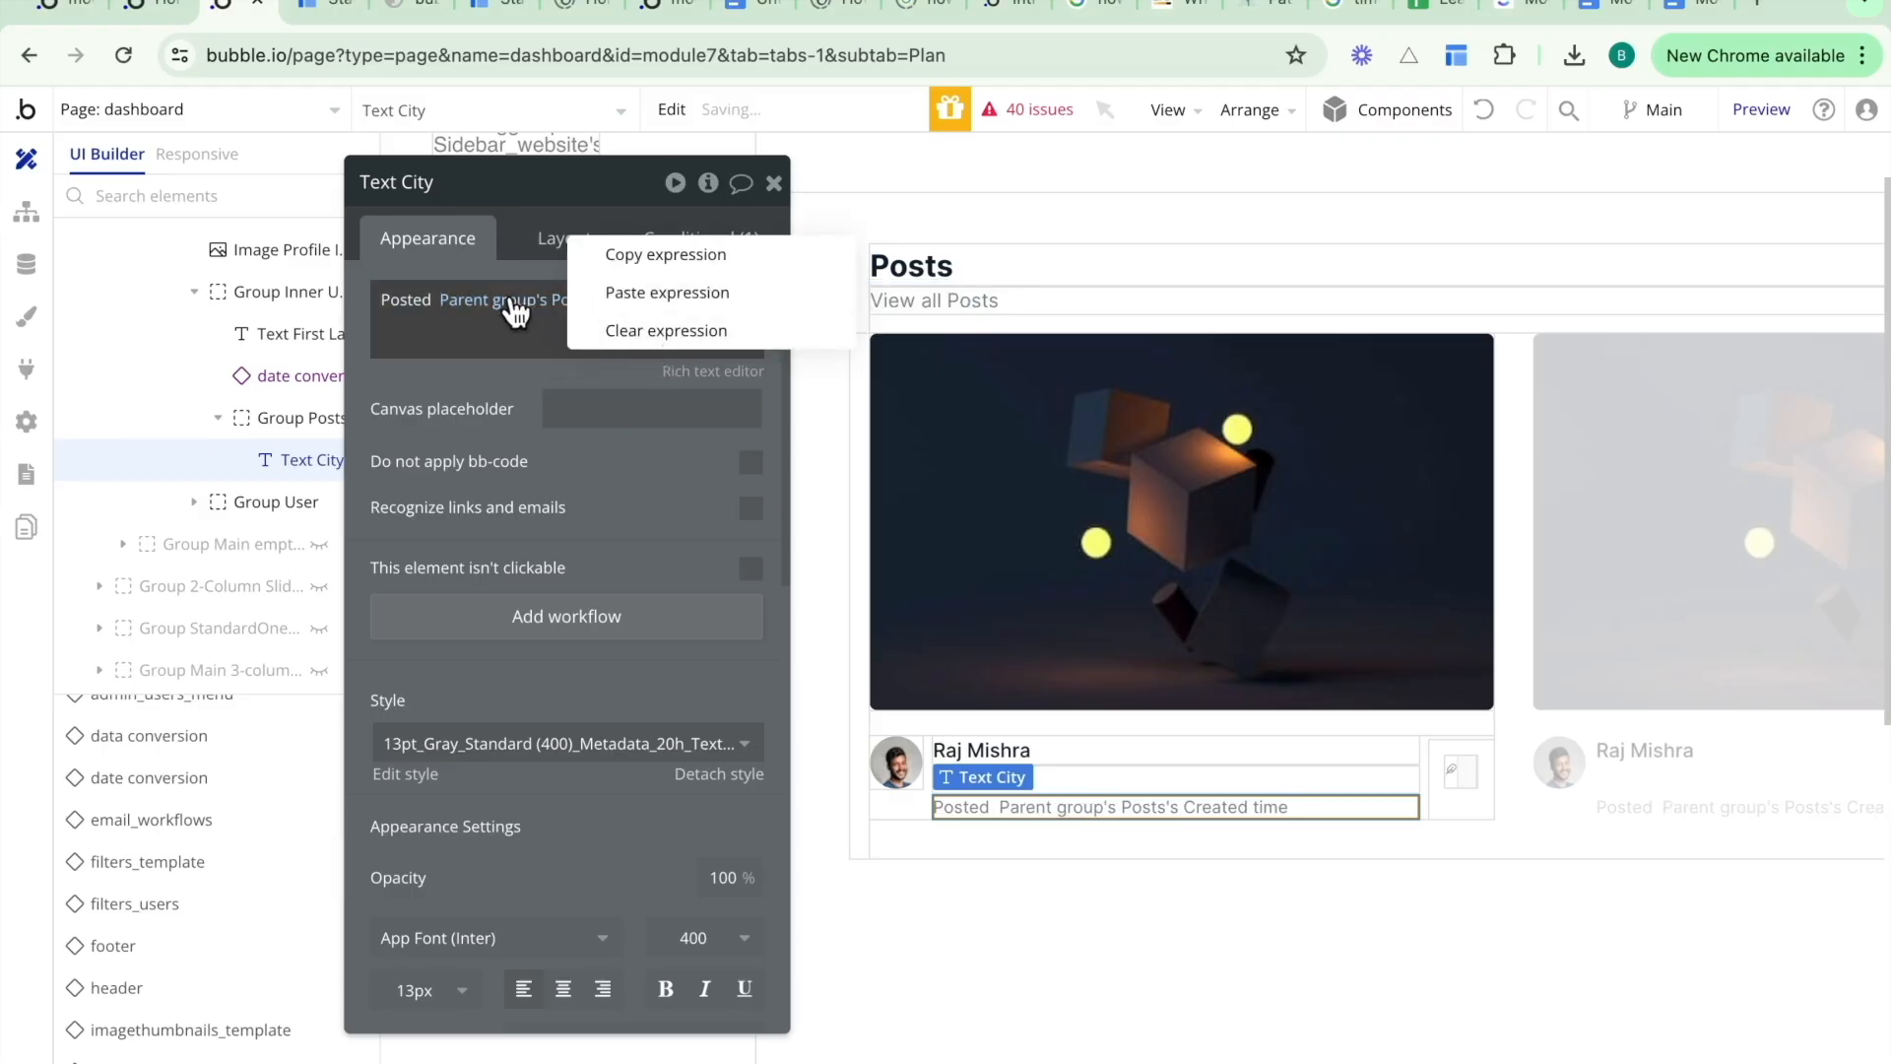
click(650, 330)
click(468, 301)
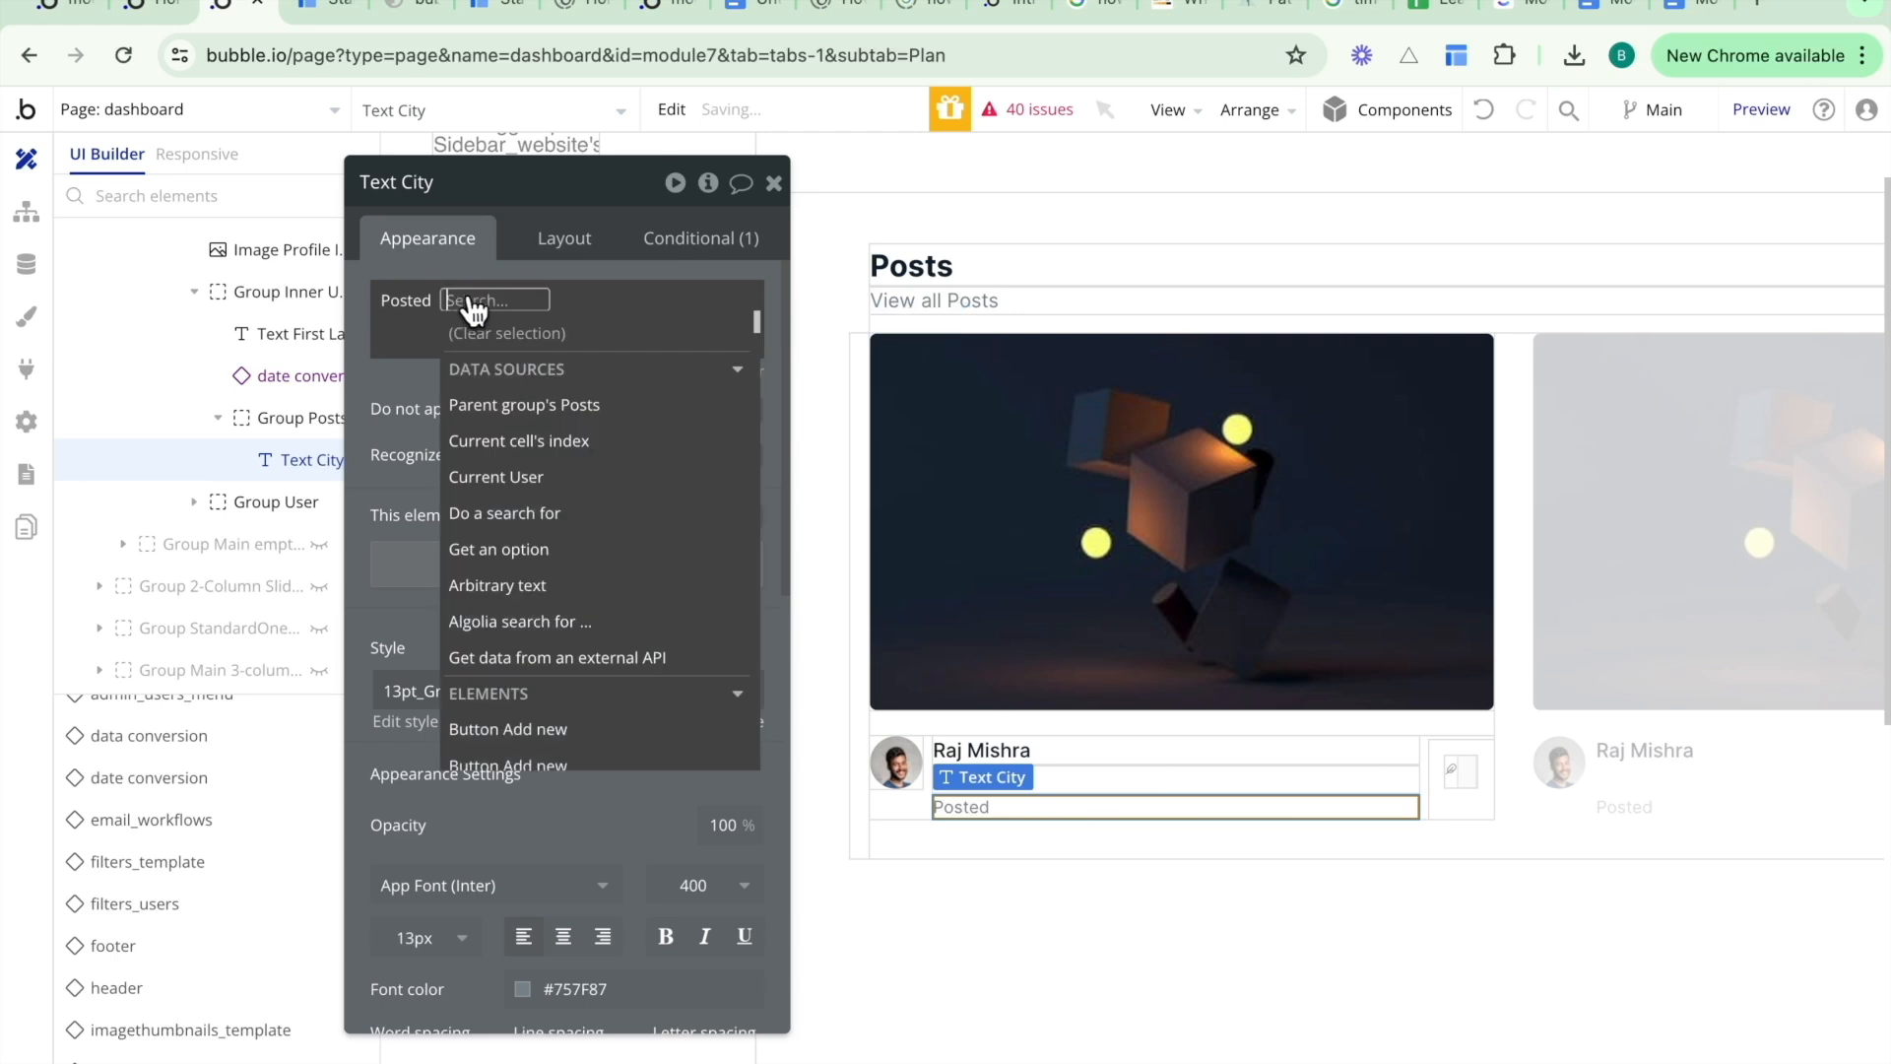
text(date)
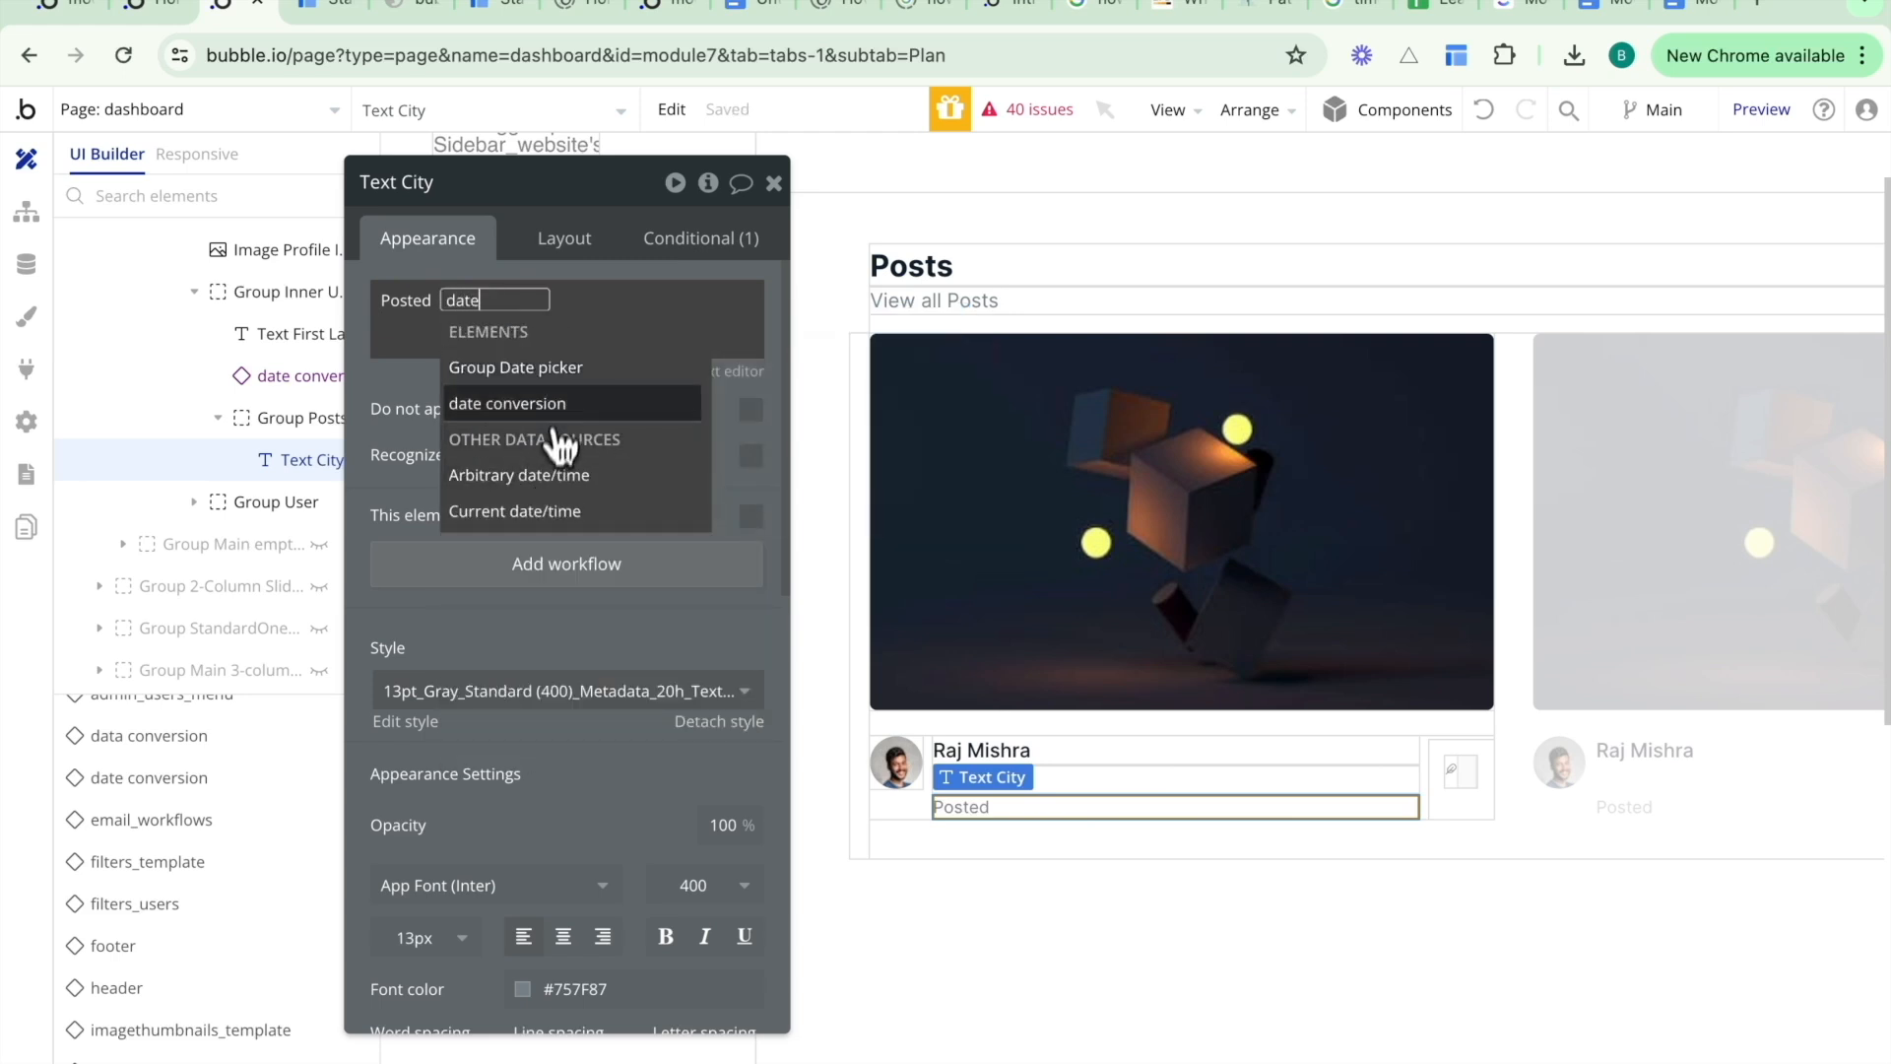
click(559, 403)
click(618, 371)
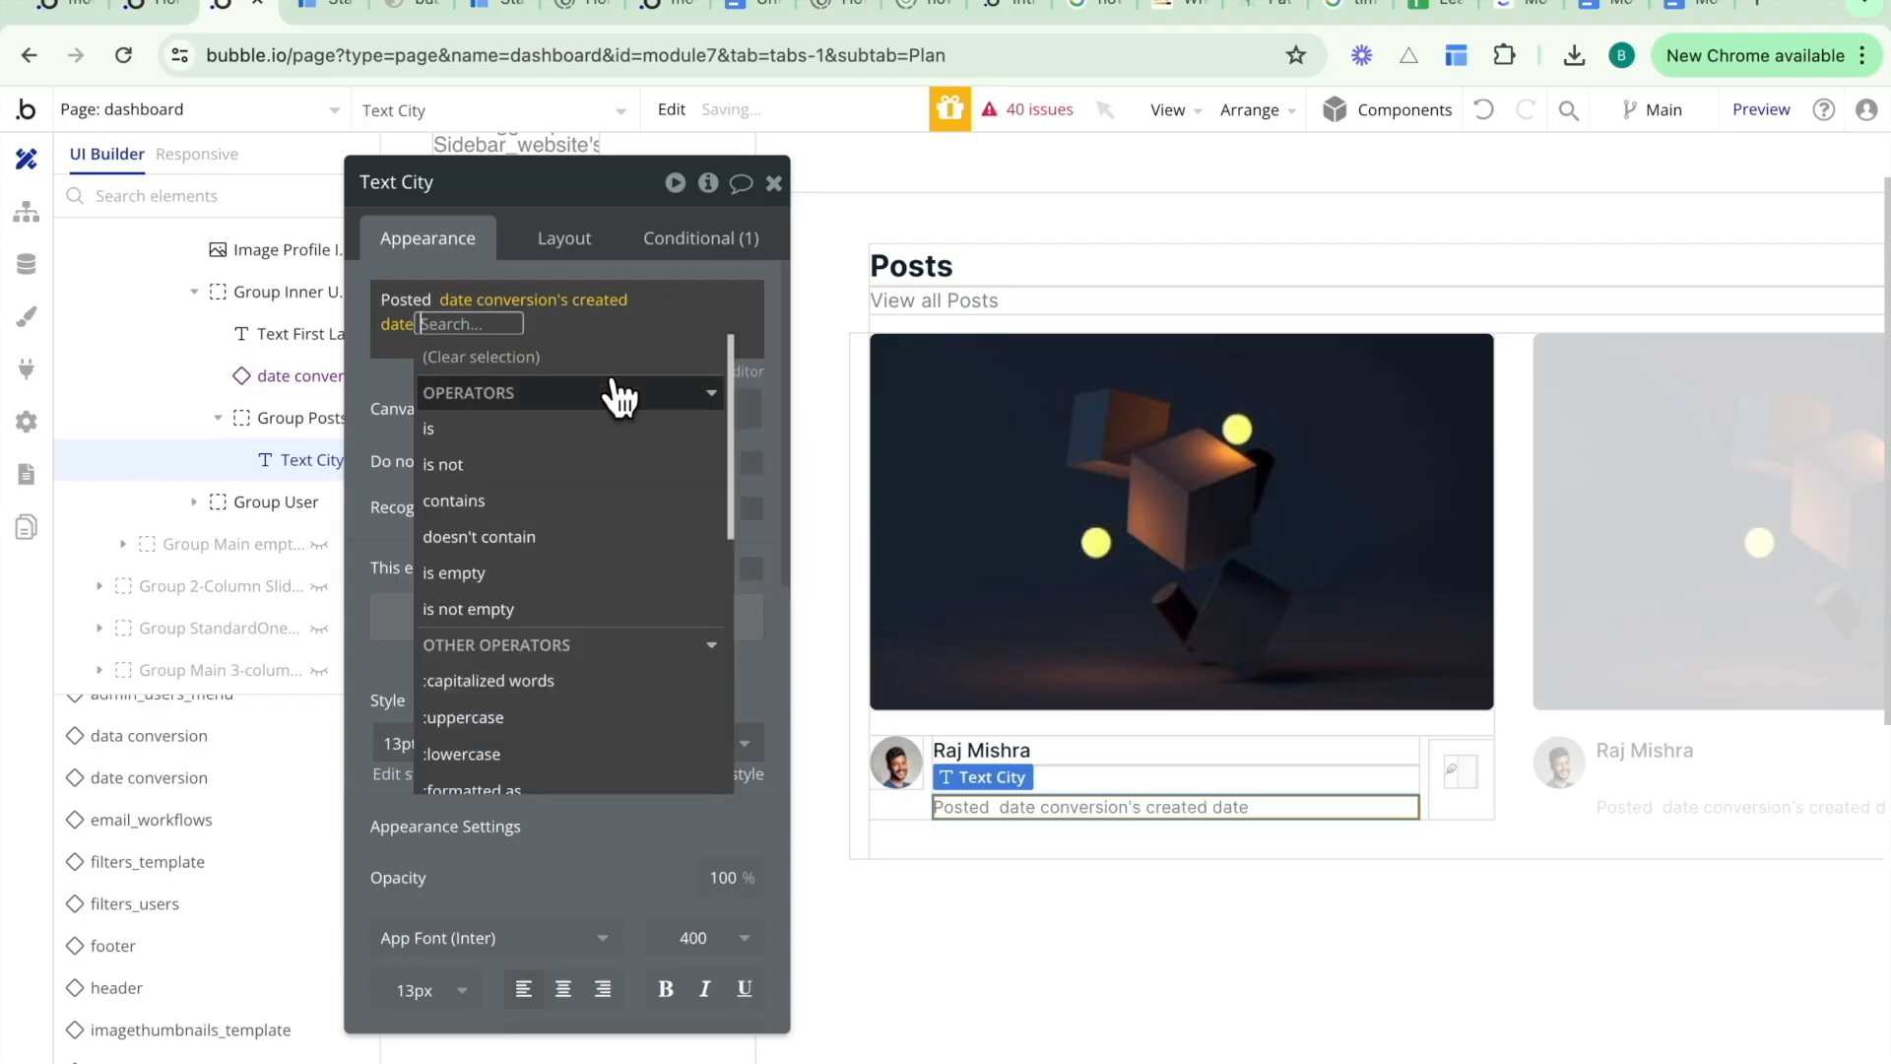
click(394, 389)
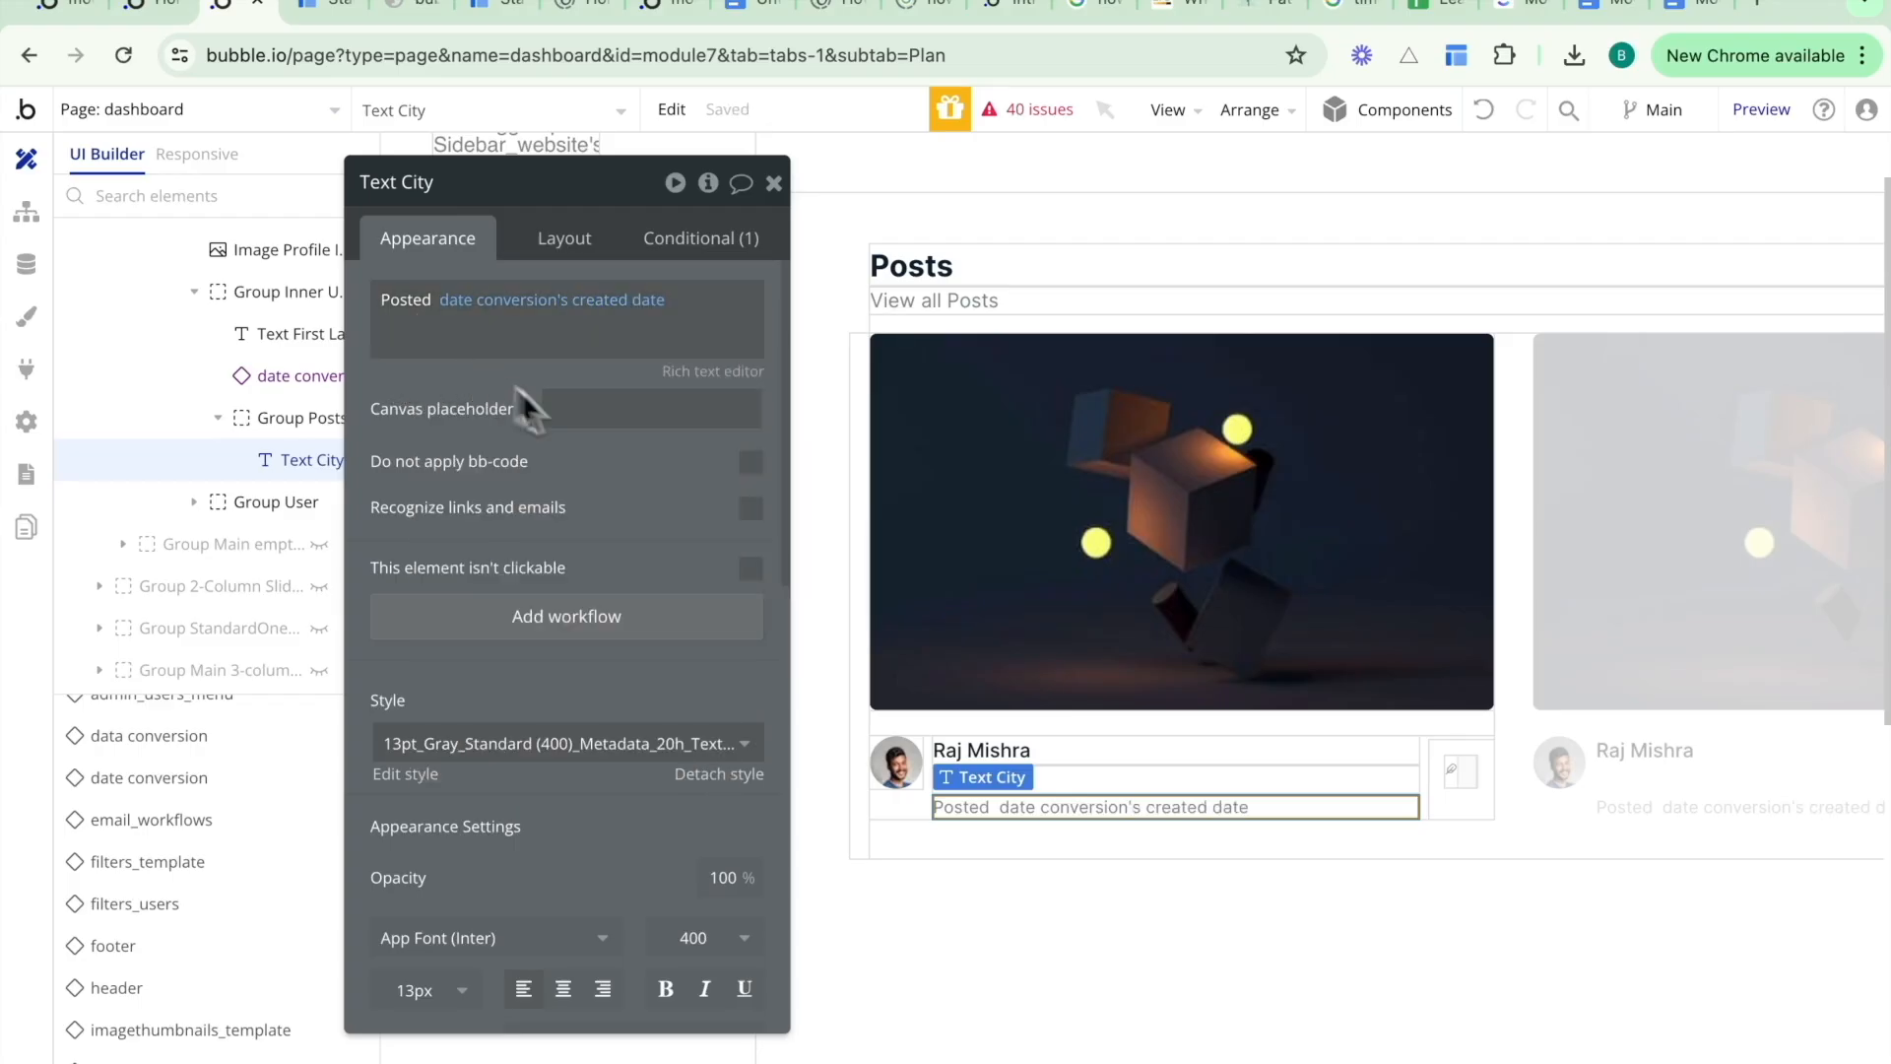
- Select the Group Friend Request card and place the date conversion reusable element inside it, above the requested text
click(541, 110)
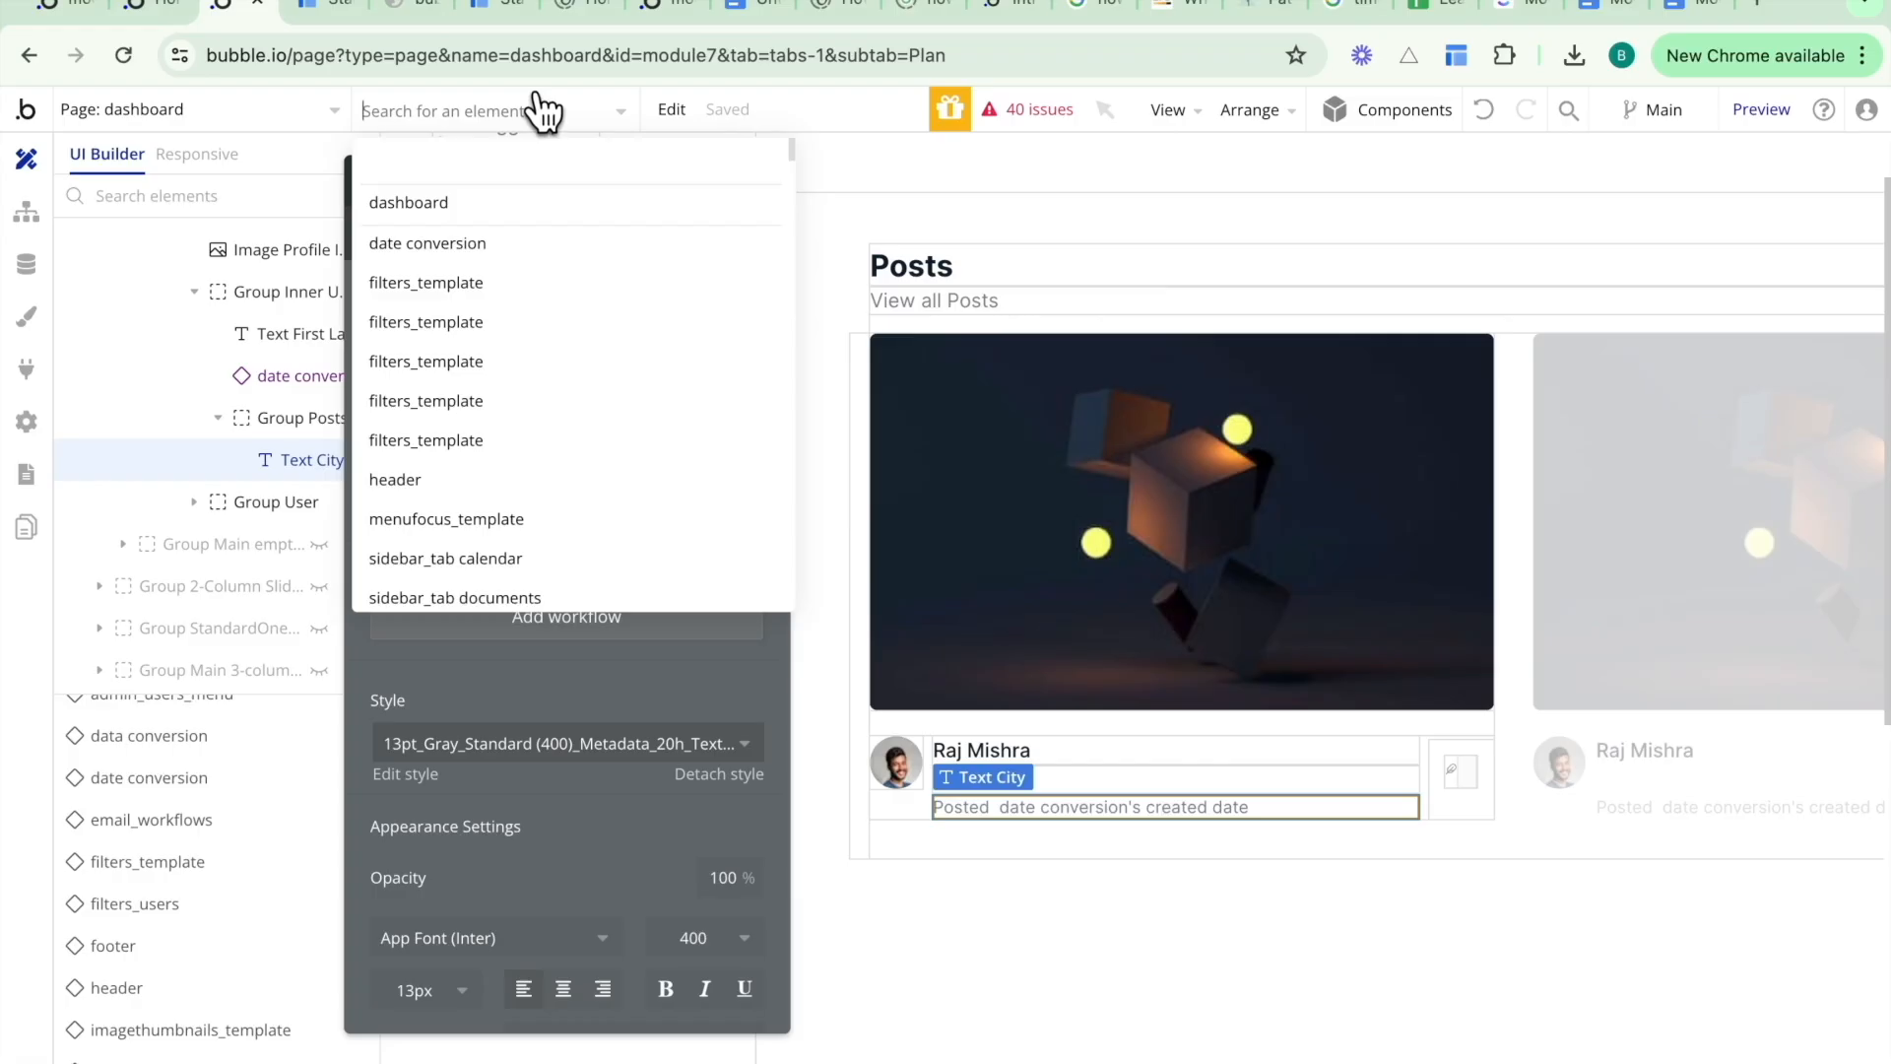
text(friend)
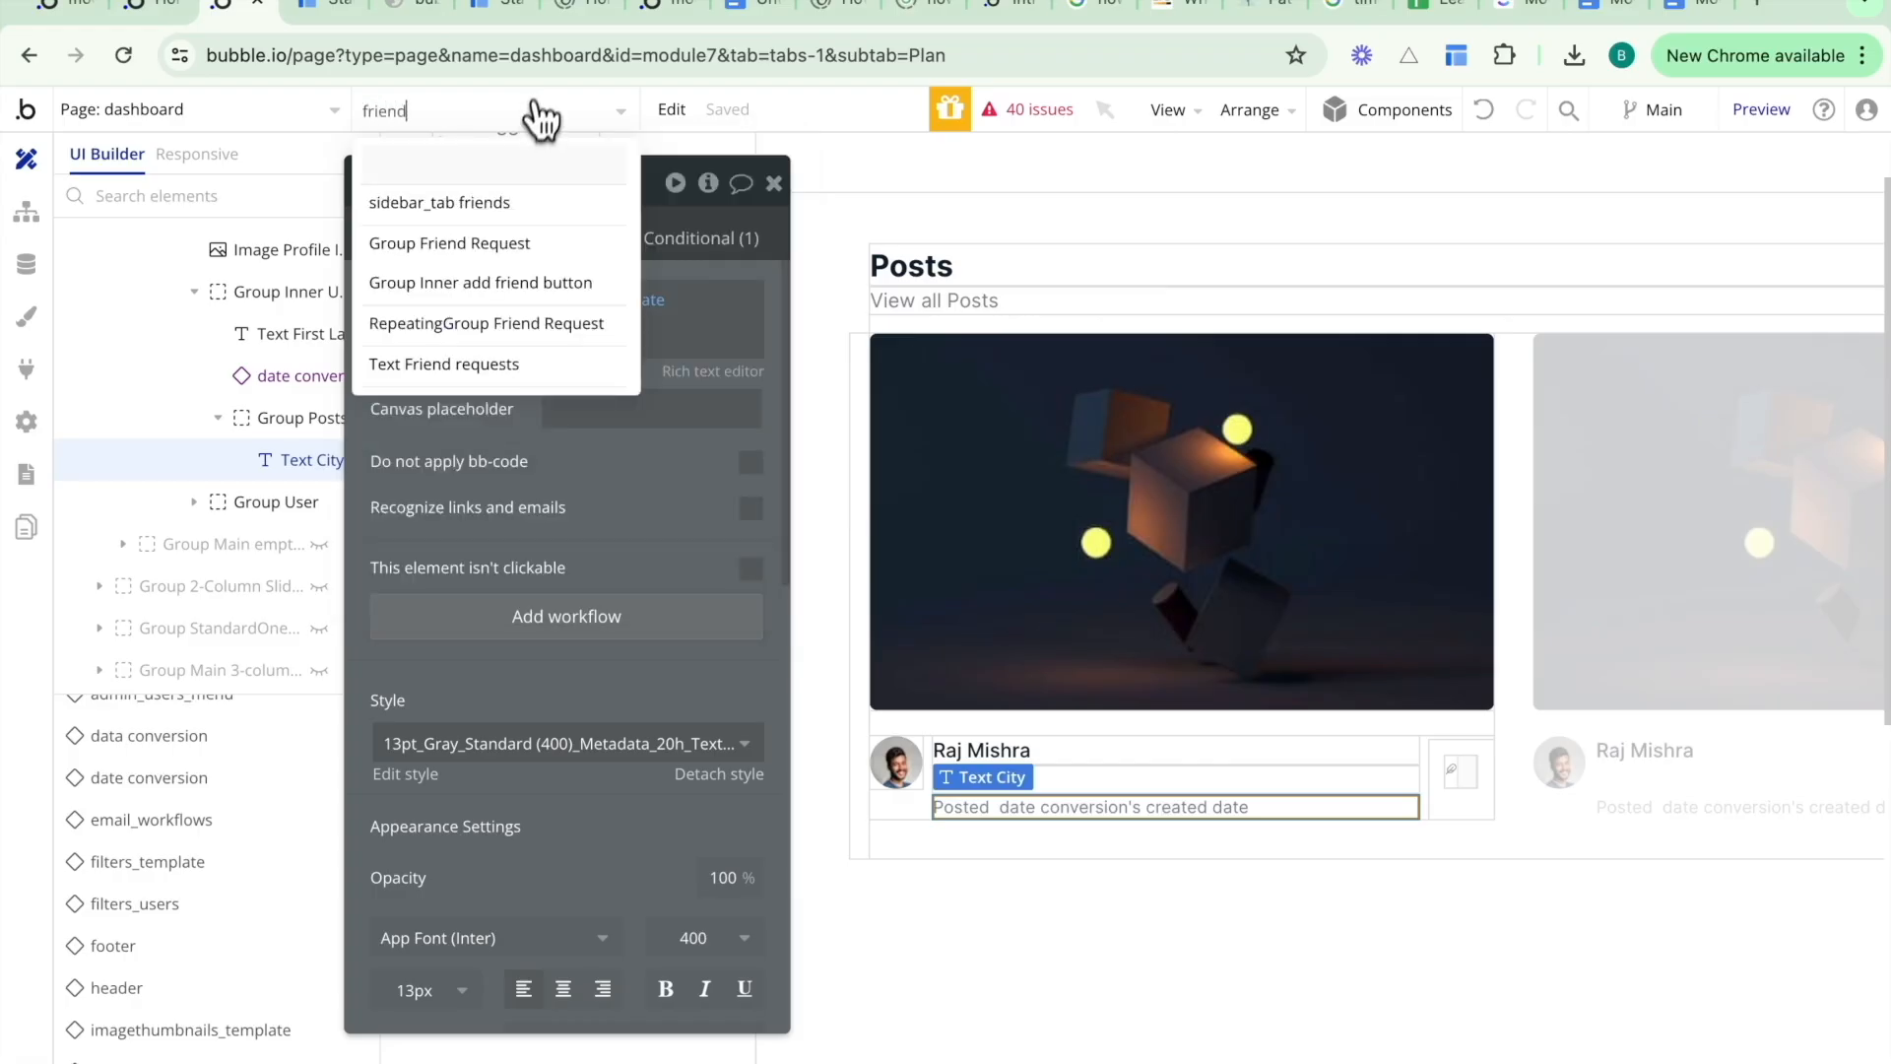
click(500, 246)
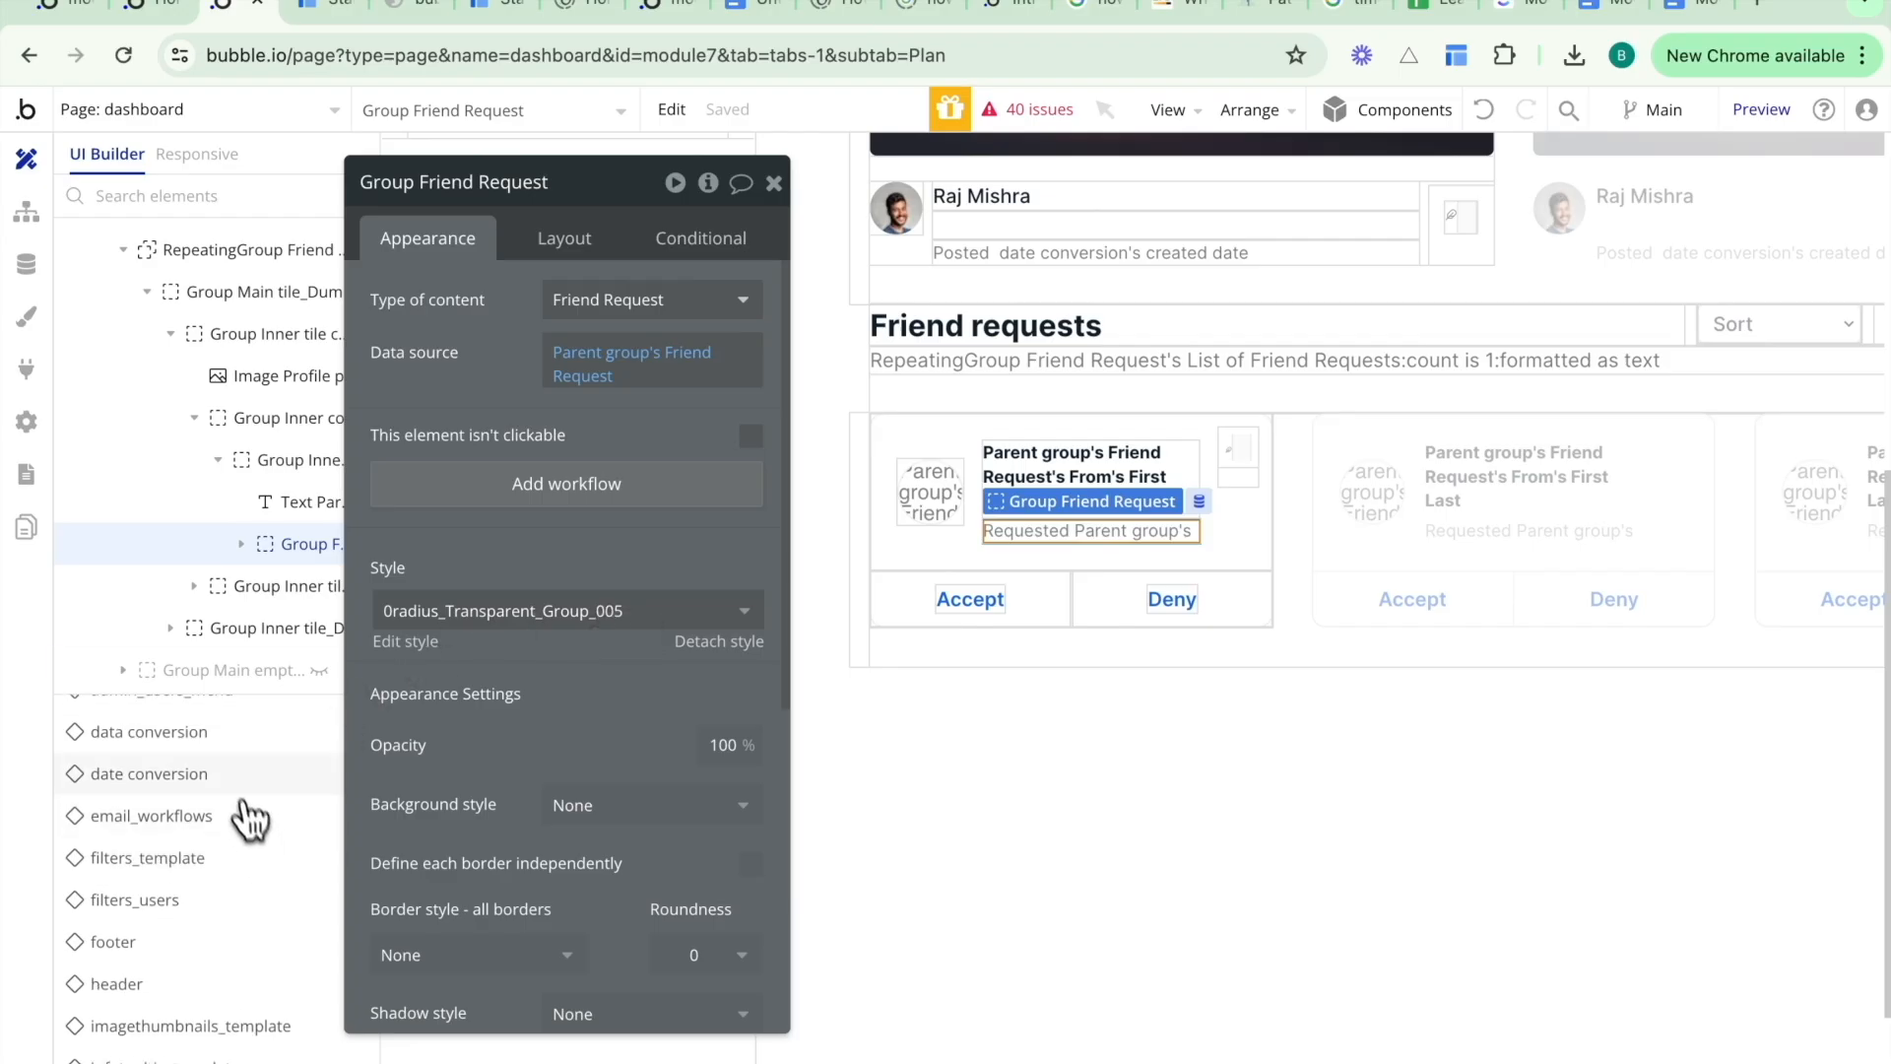
click(222, 744)
drag(1036, 574, 1084, 519)
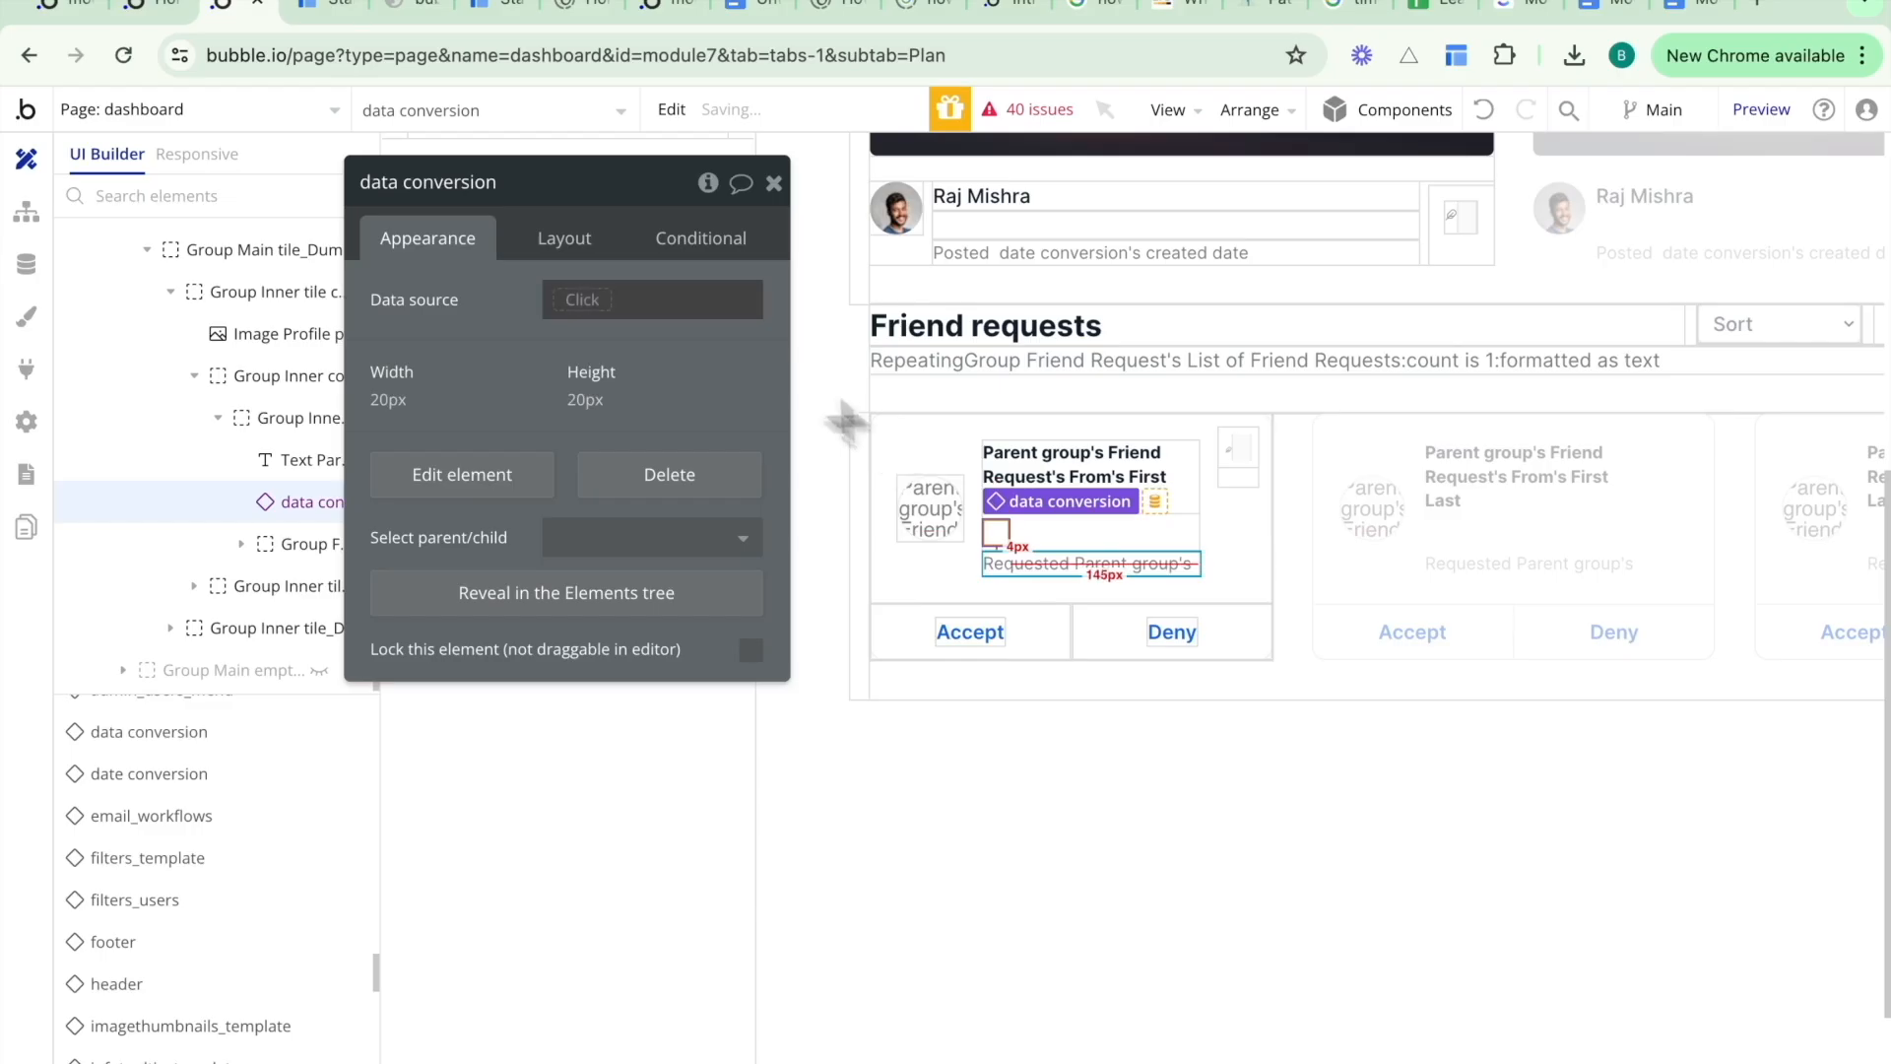
- Make the friend request's date conversion element collapse when hidden and hidden on page load
click(591, 264)
click(752, 334)
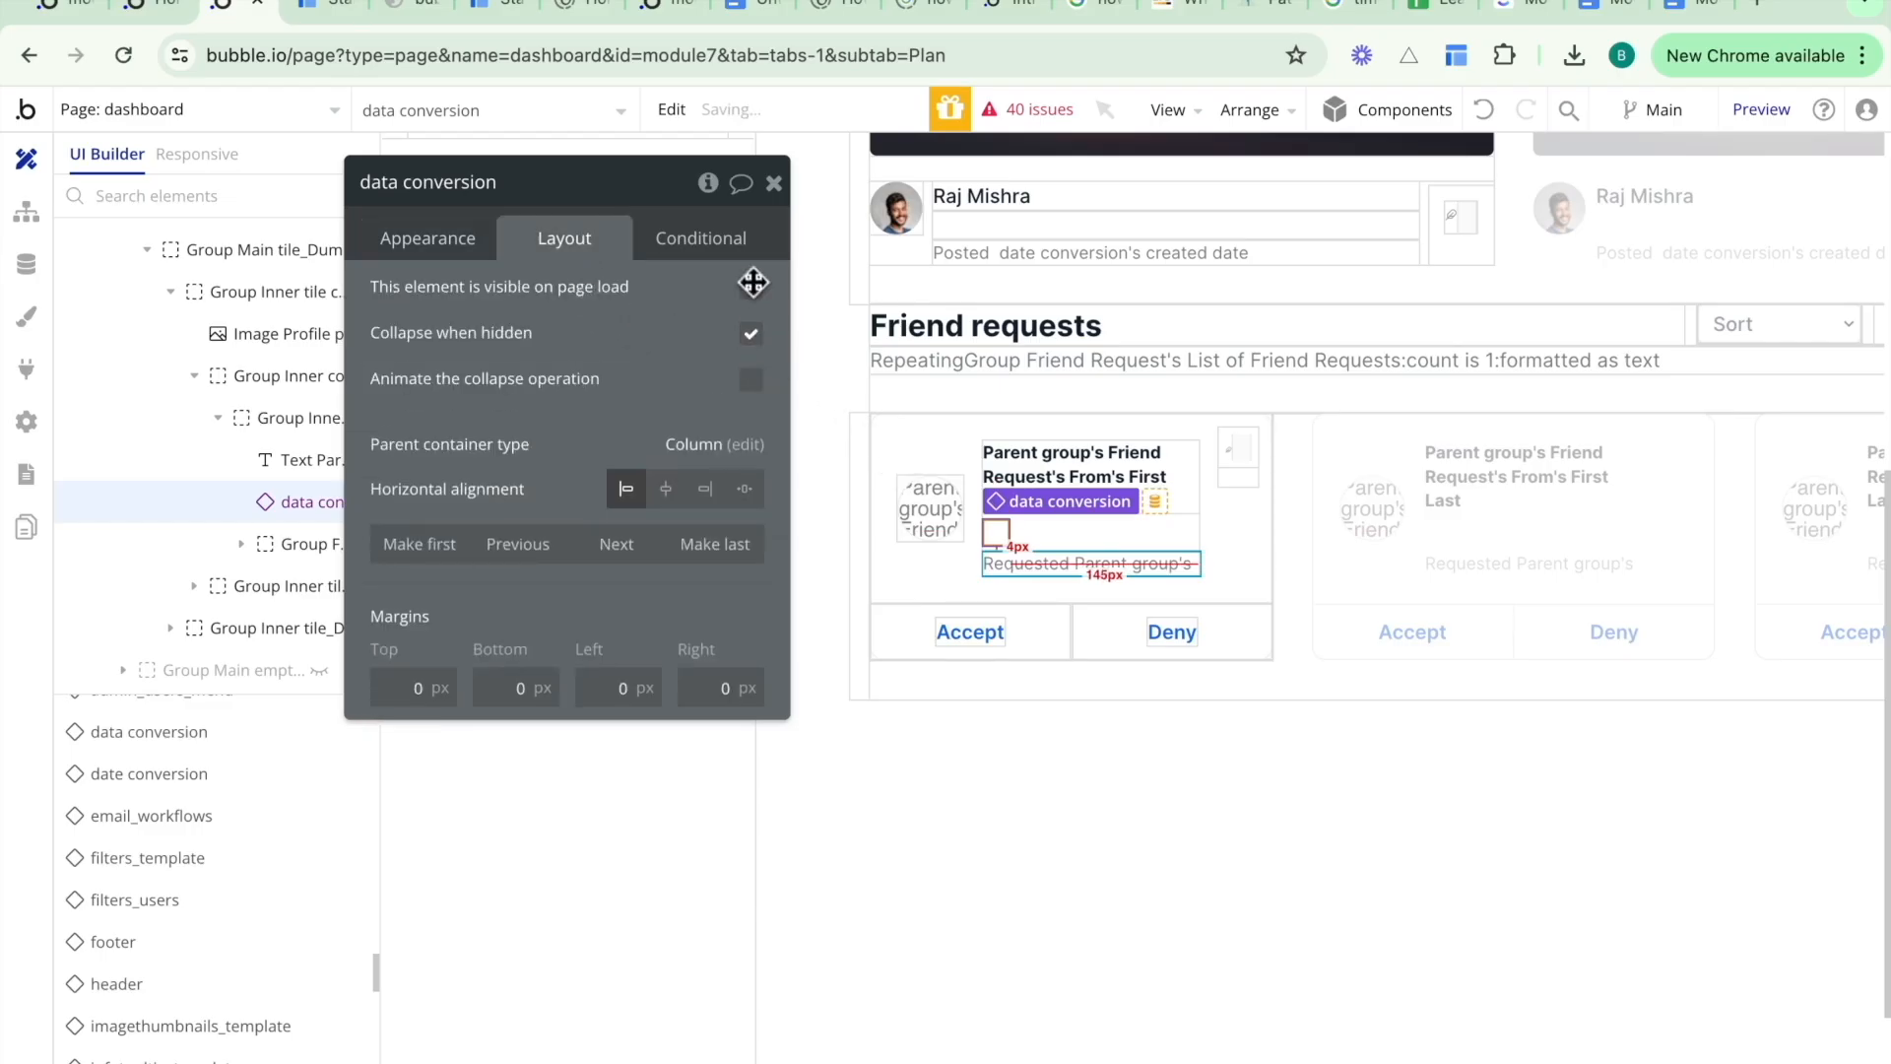
click(752, 288)
- Replace the requested text's dynamic date with date conversion's created date, so it reads "Requested date conversion's created date"
click(1118, 564)
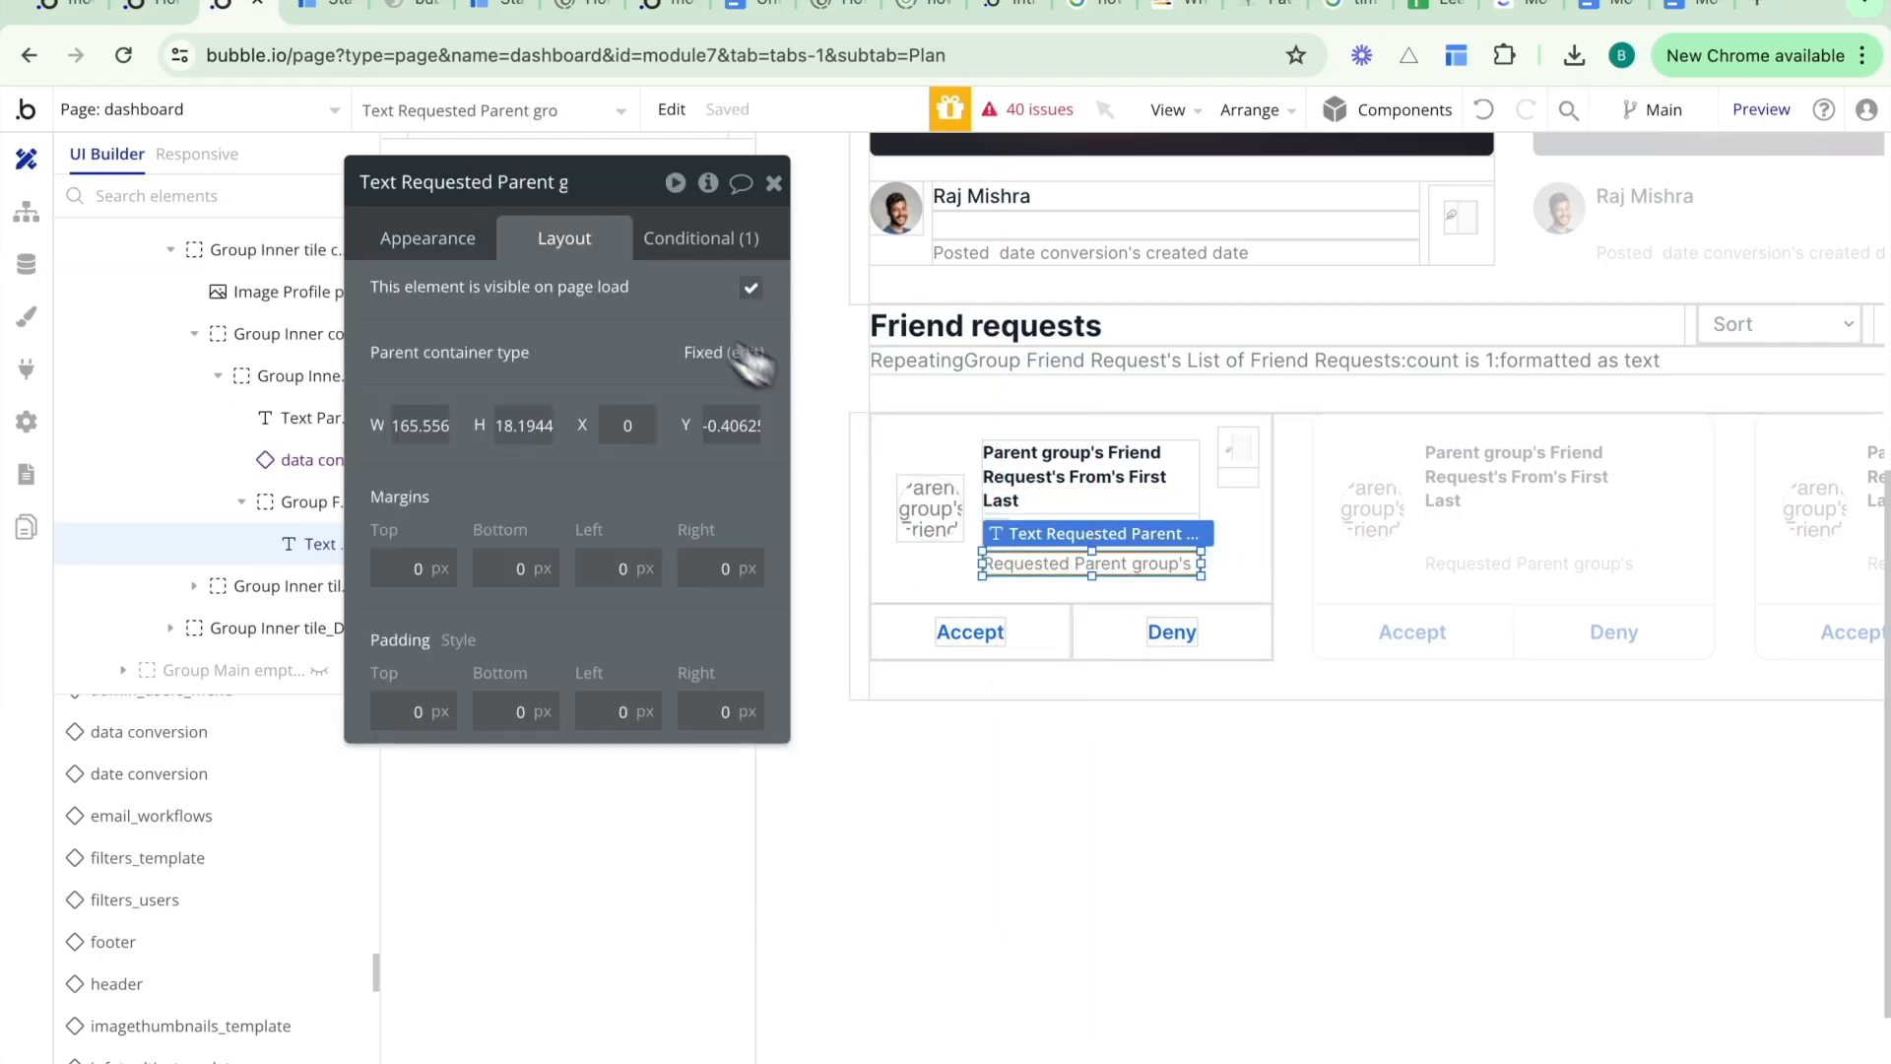
click(477, 246)
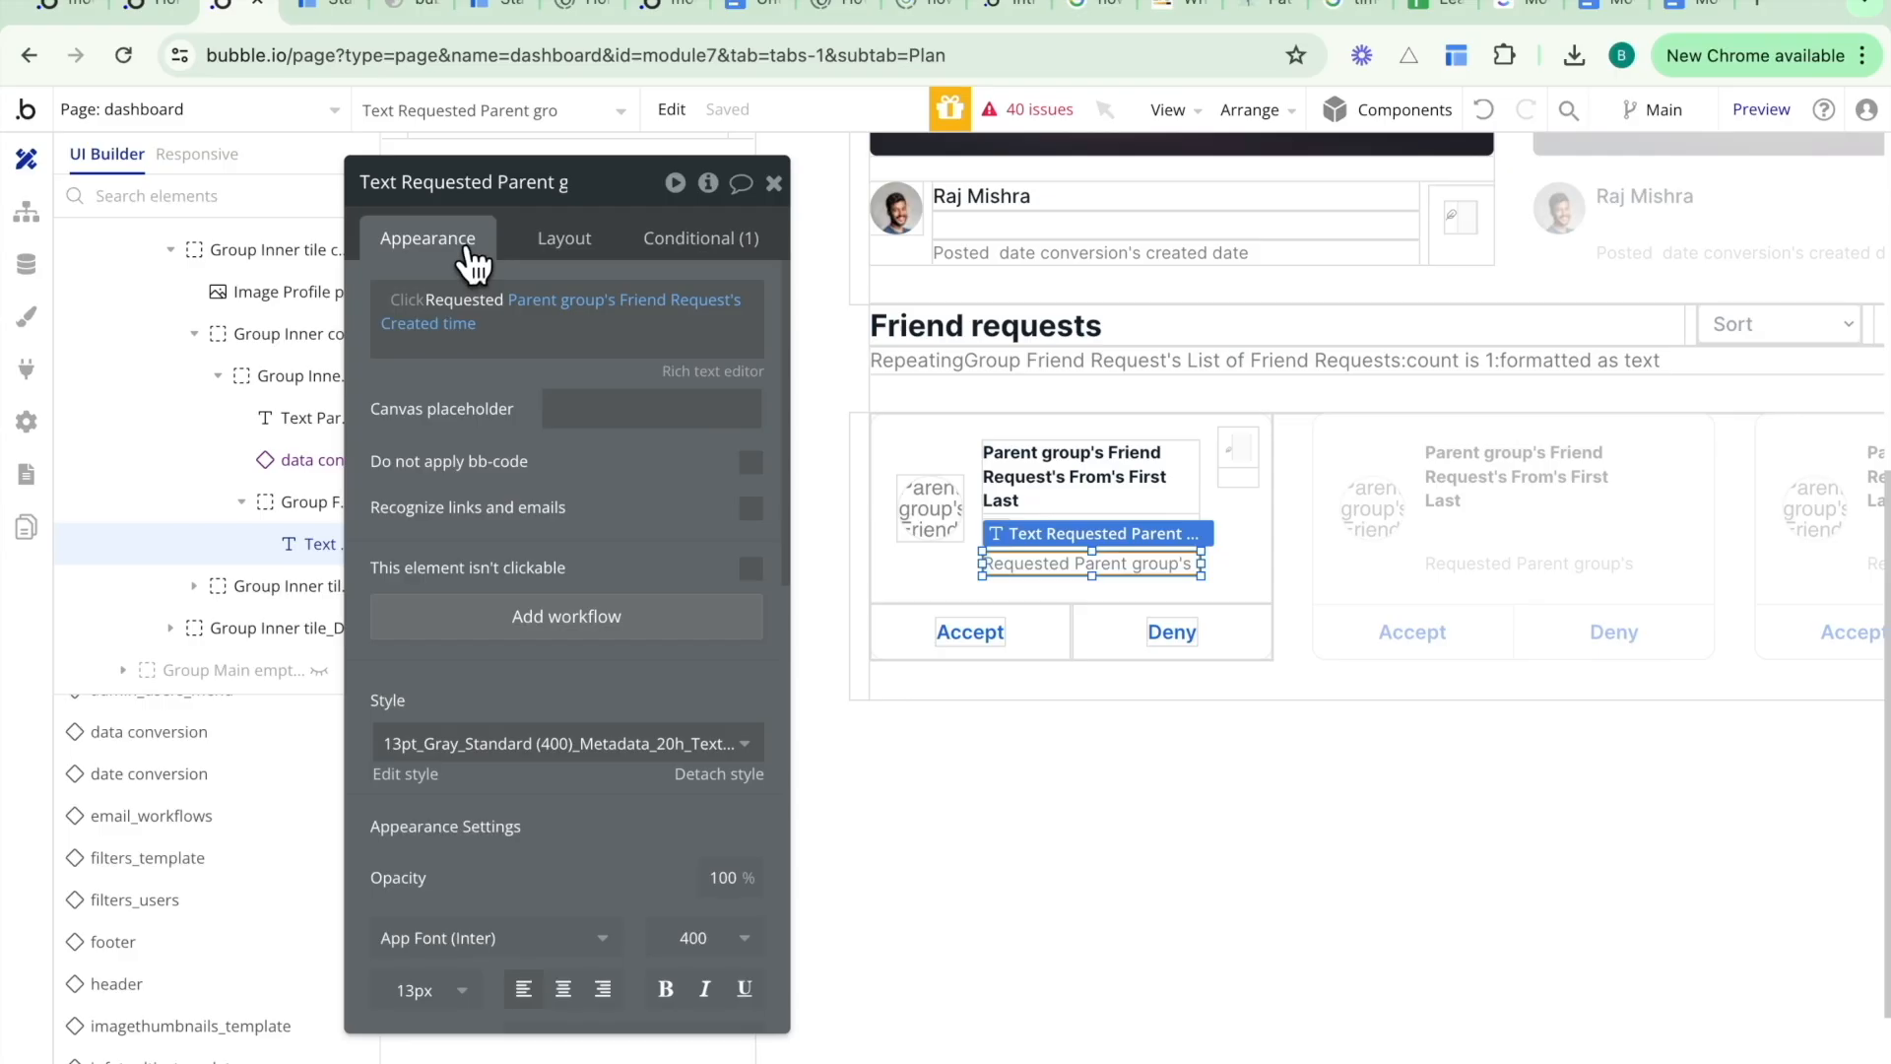
right_click(544, 317)
click(676, 307)
click(552, 313)
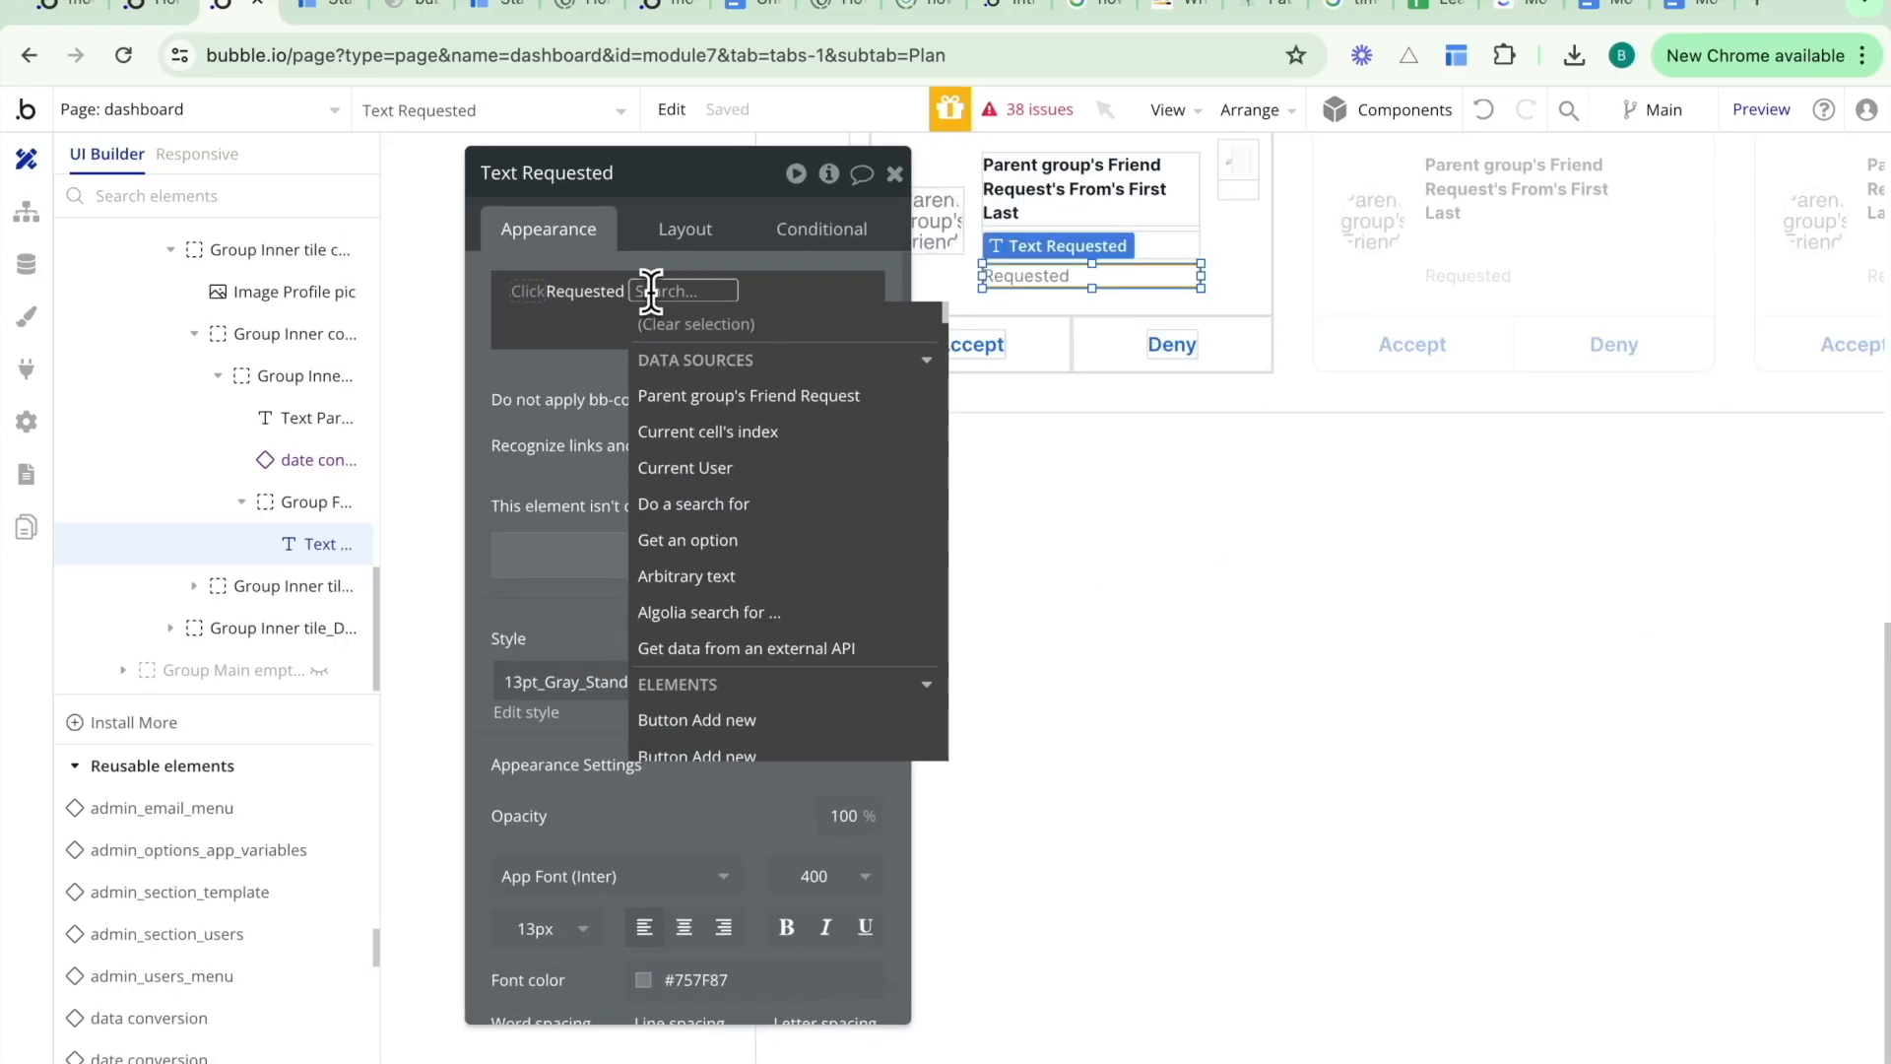
text(date)
click(690, 389)
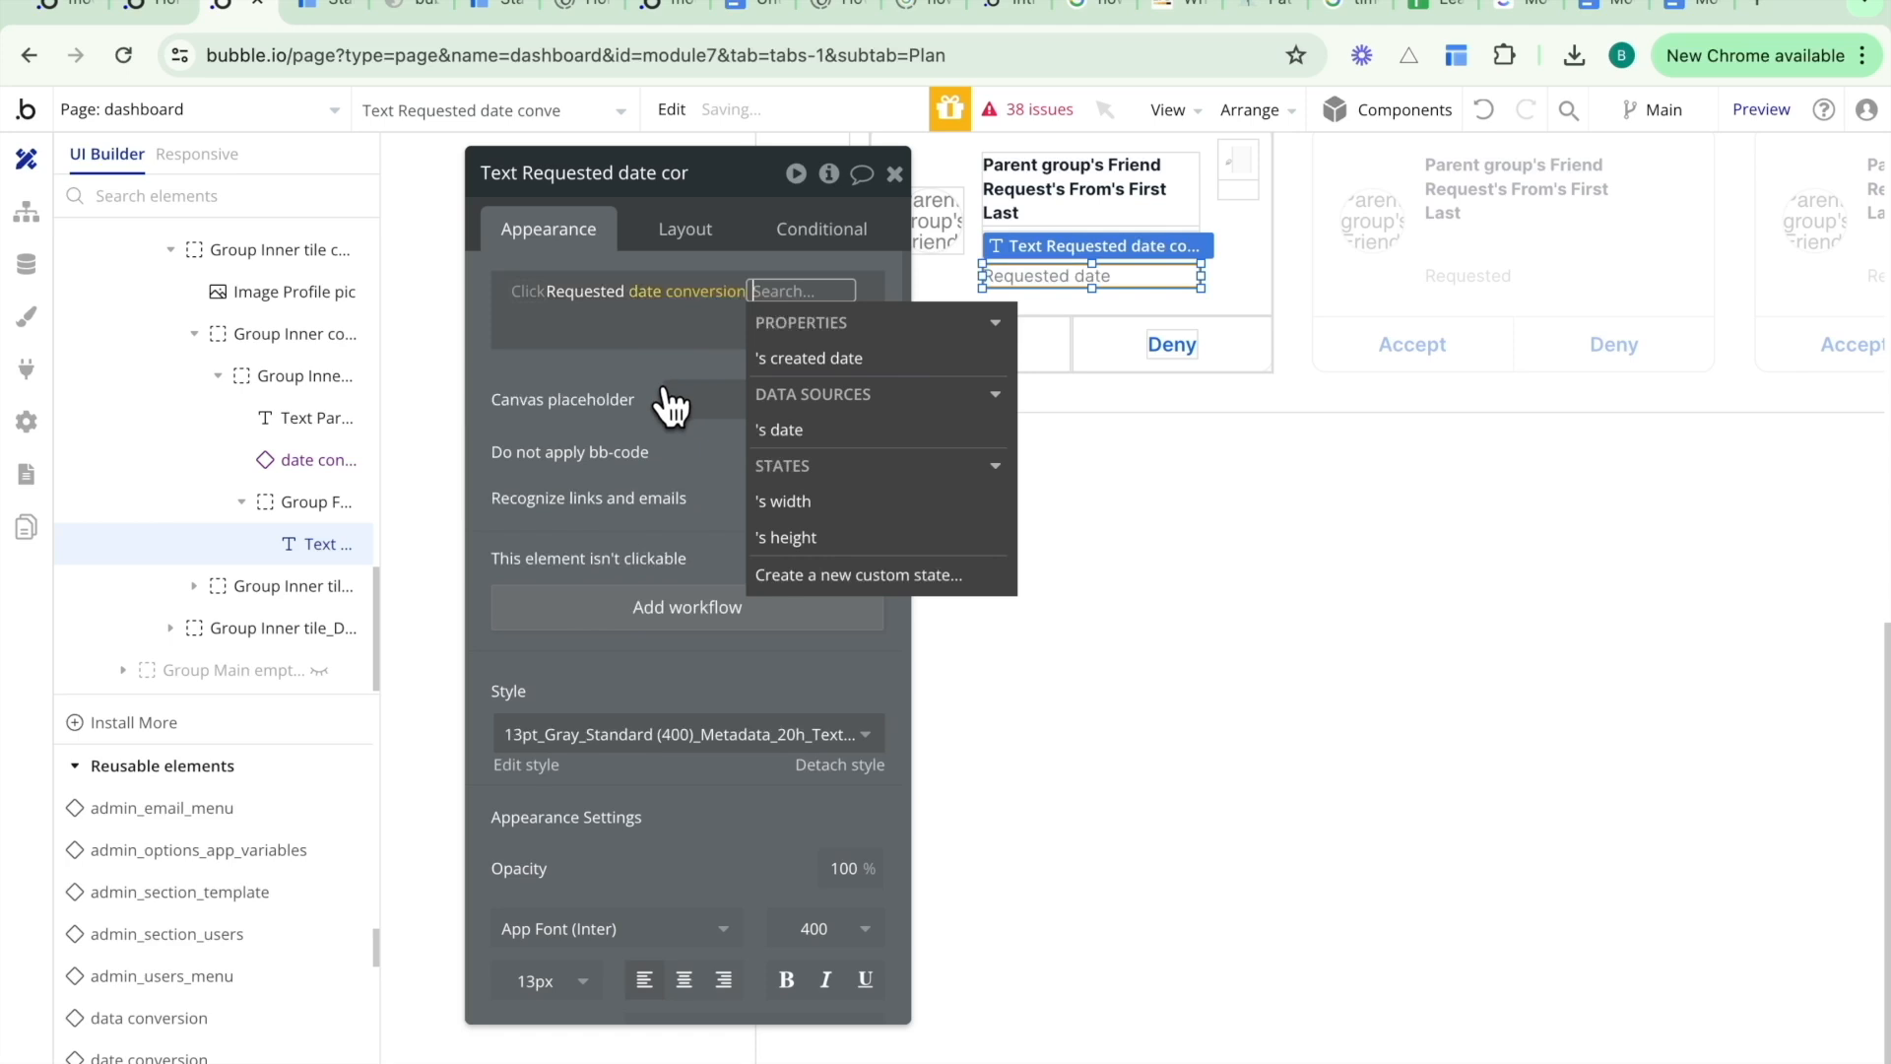
click(761, 360)
click(499, 380)
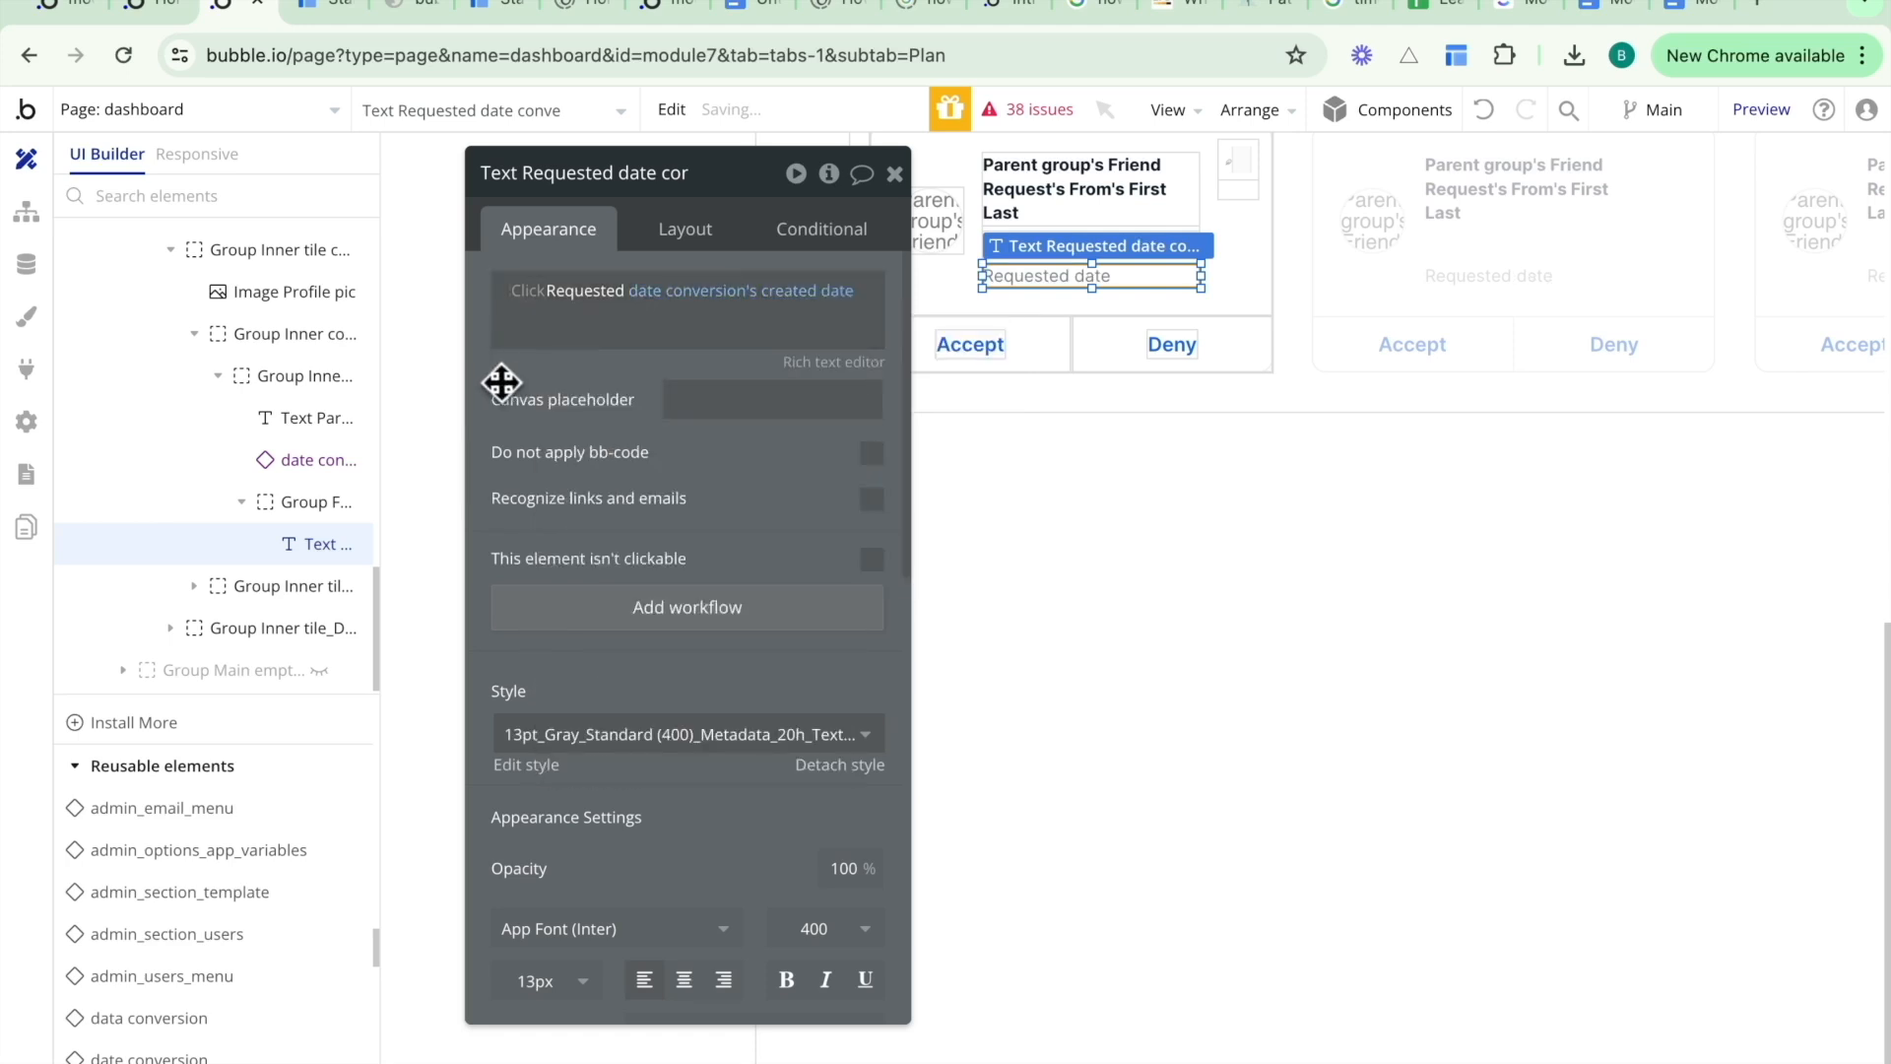
- Set the friend request date conversion's data source to Parent group's Friend Request's Creation Date
click(1059, 258)
click(689, 288)
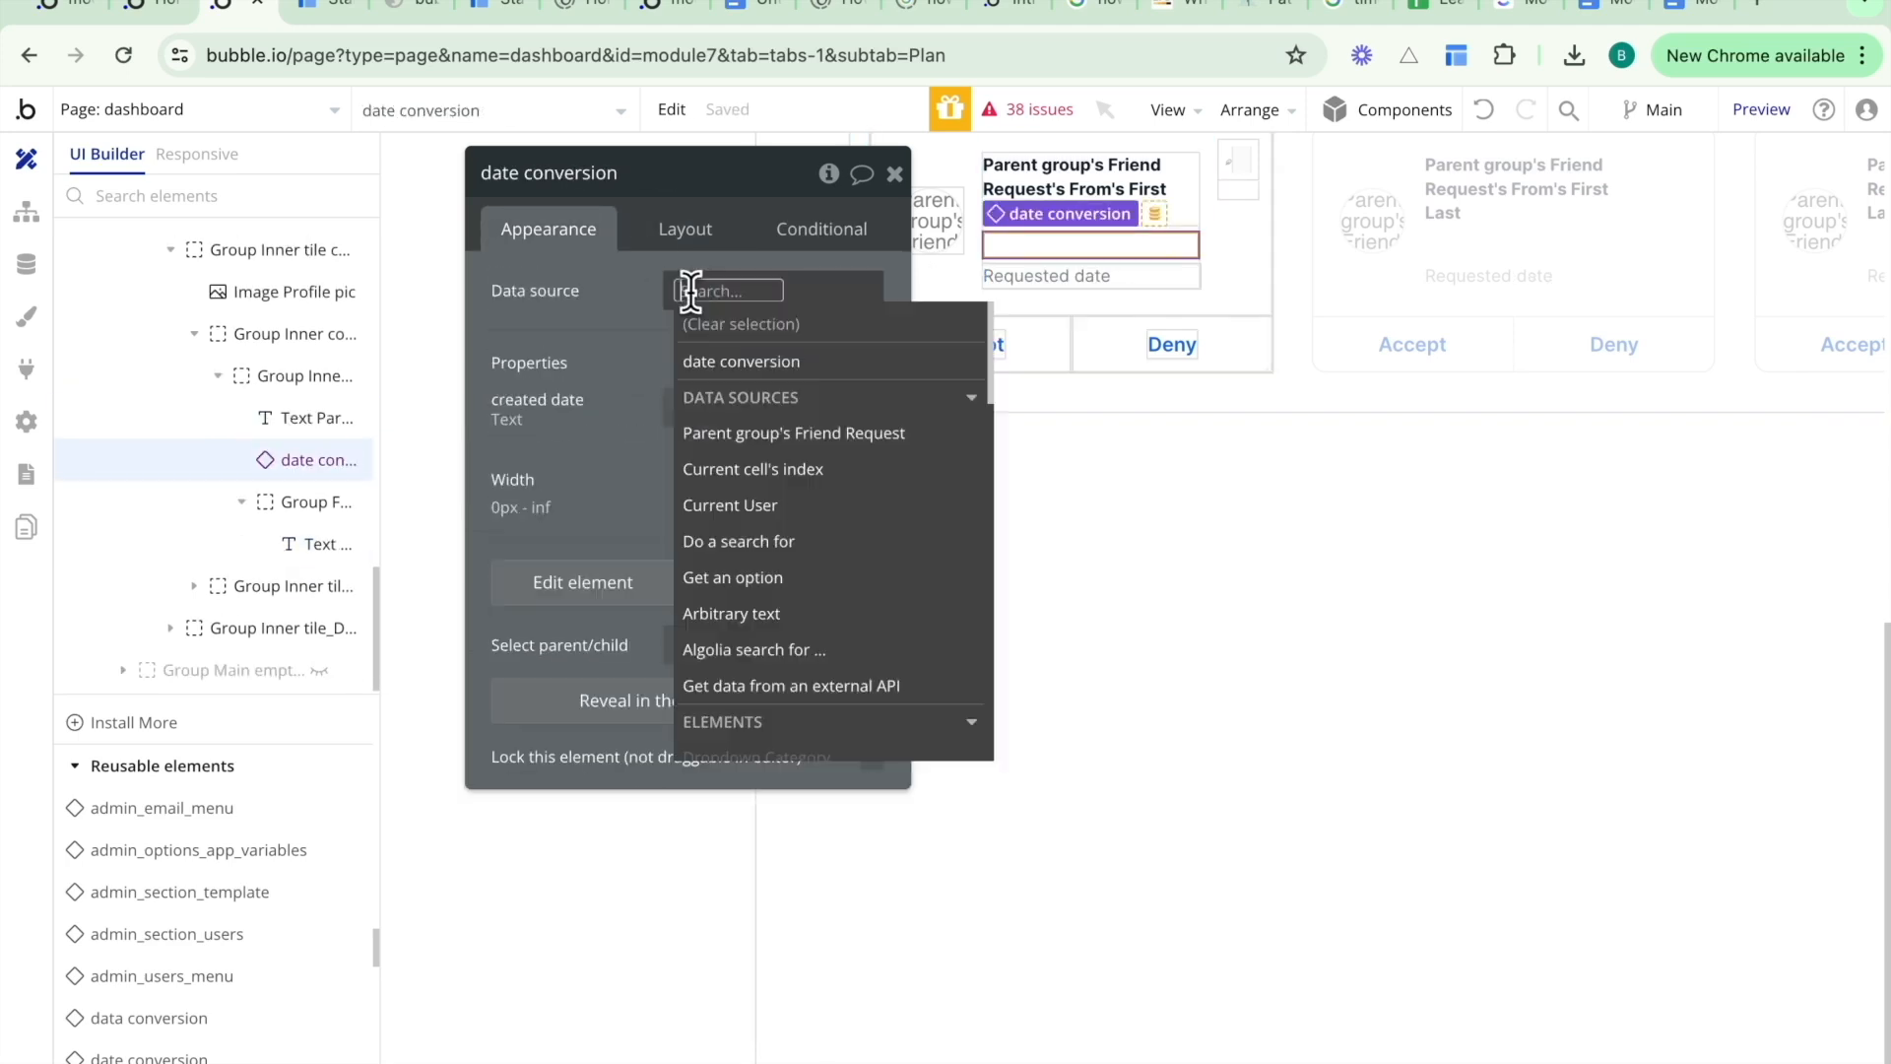
click(729, 434)
text(crea)
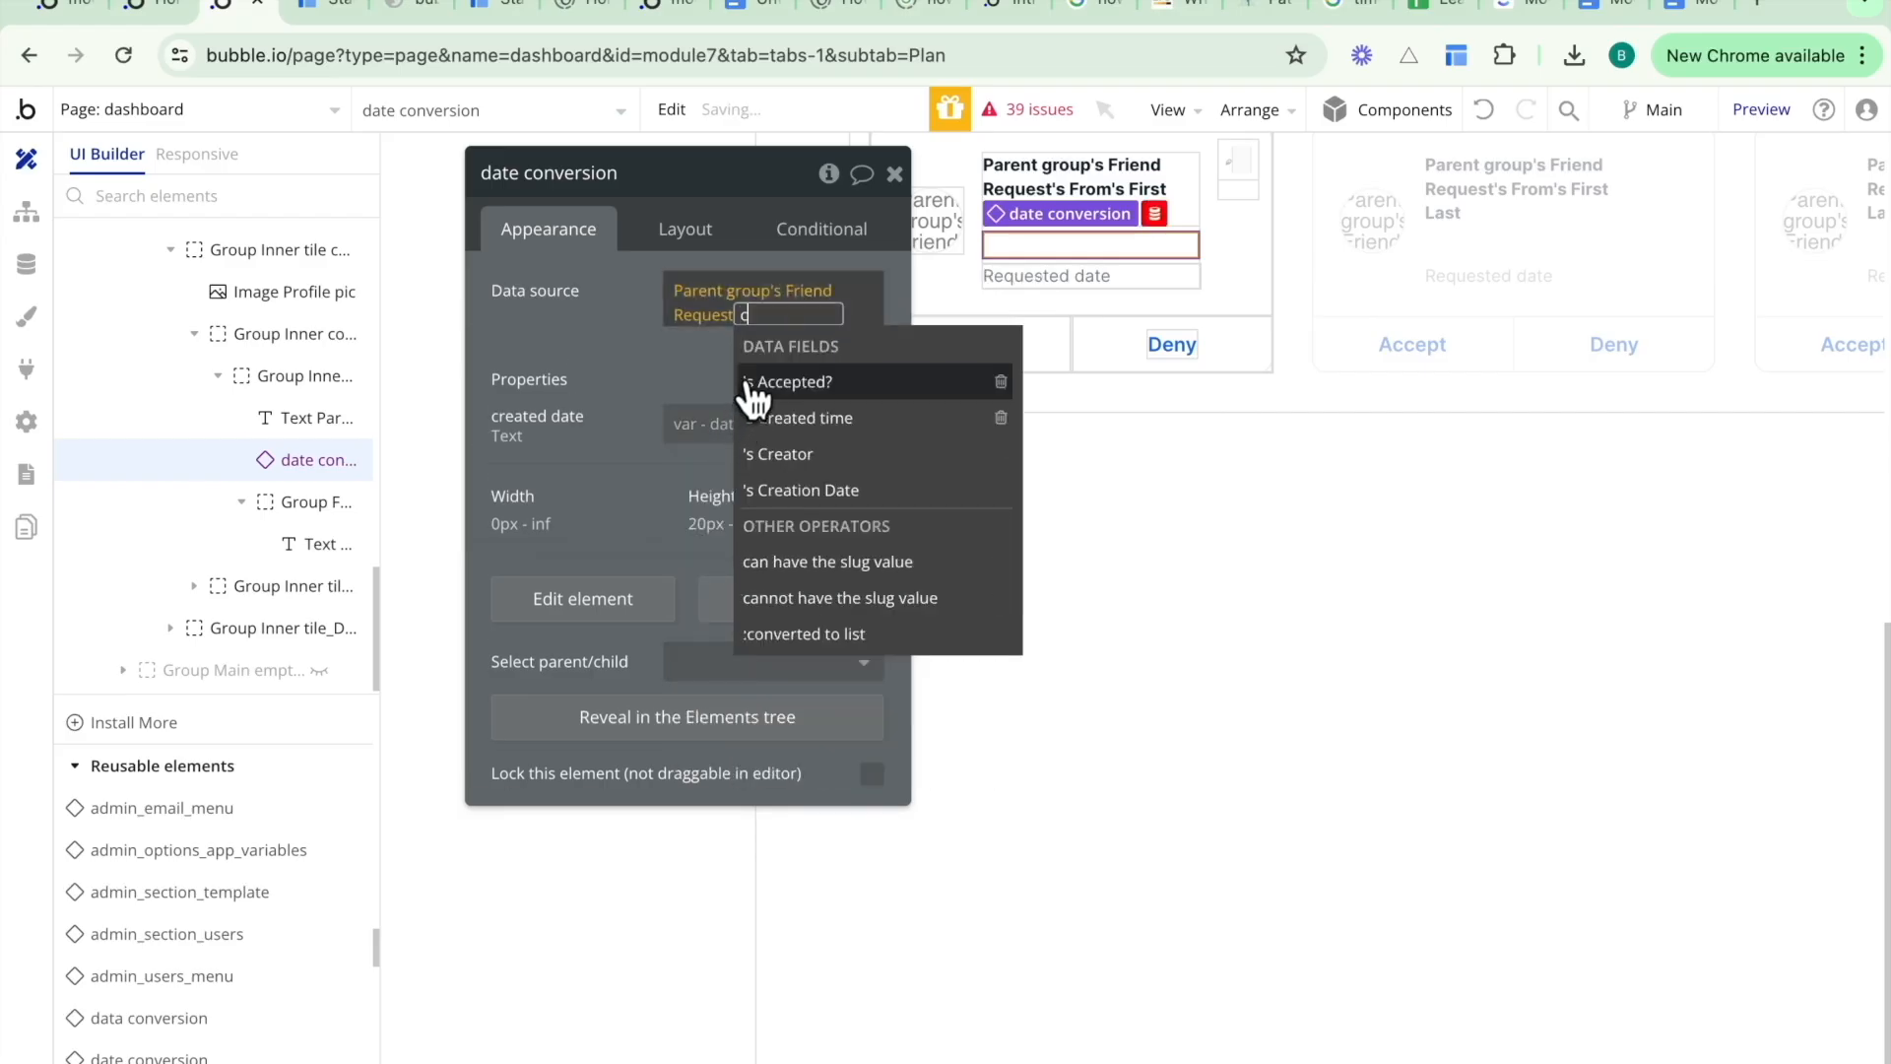
click(785, 453)
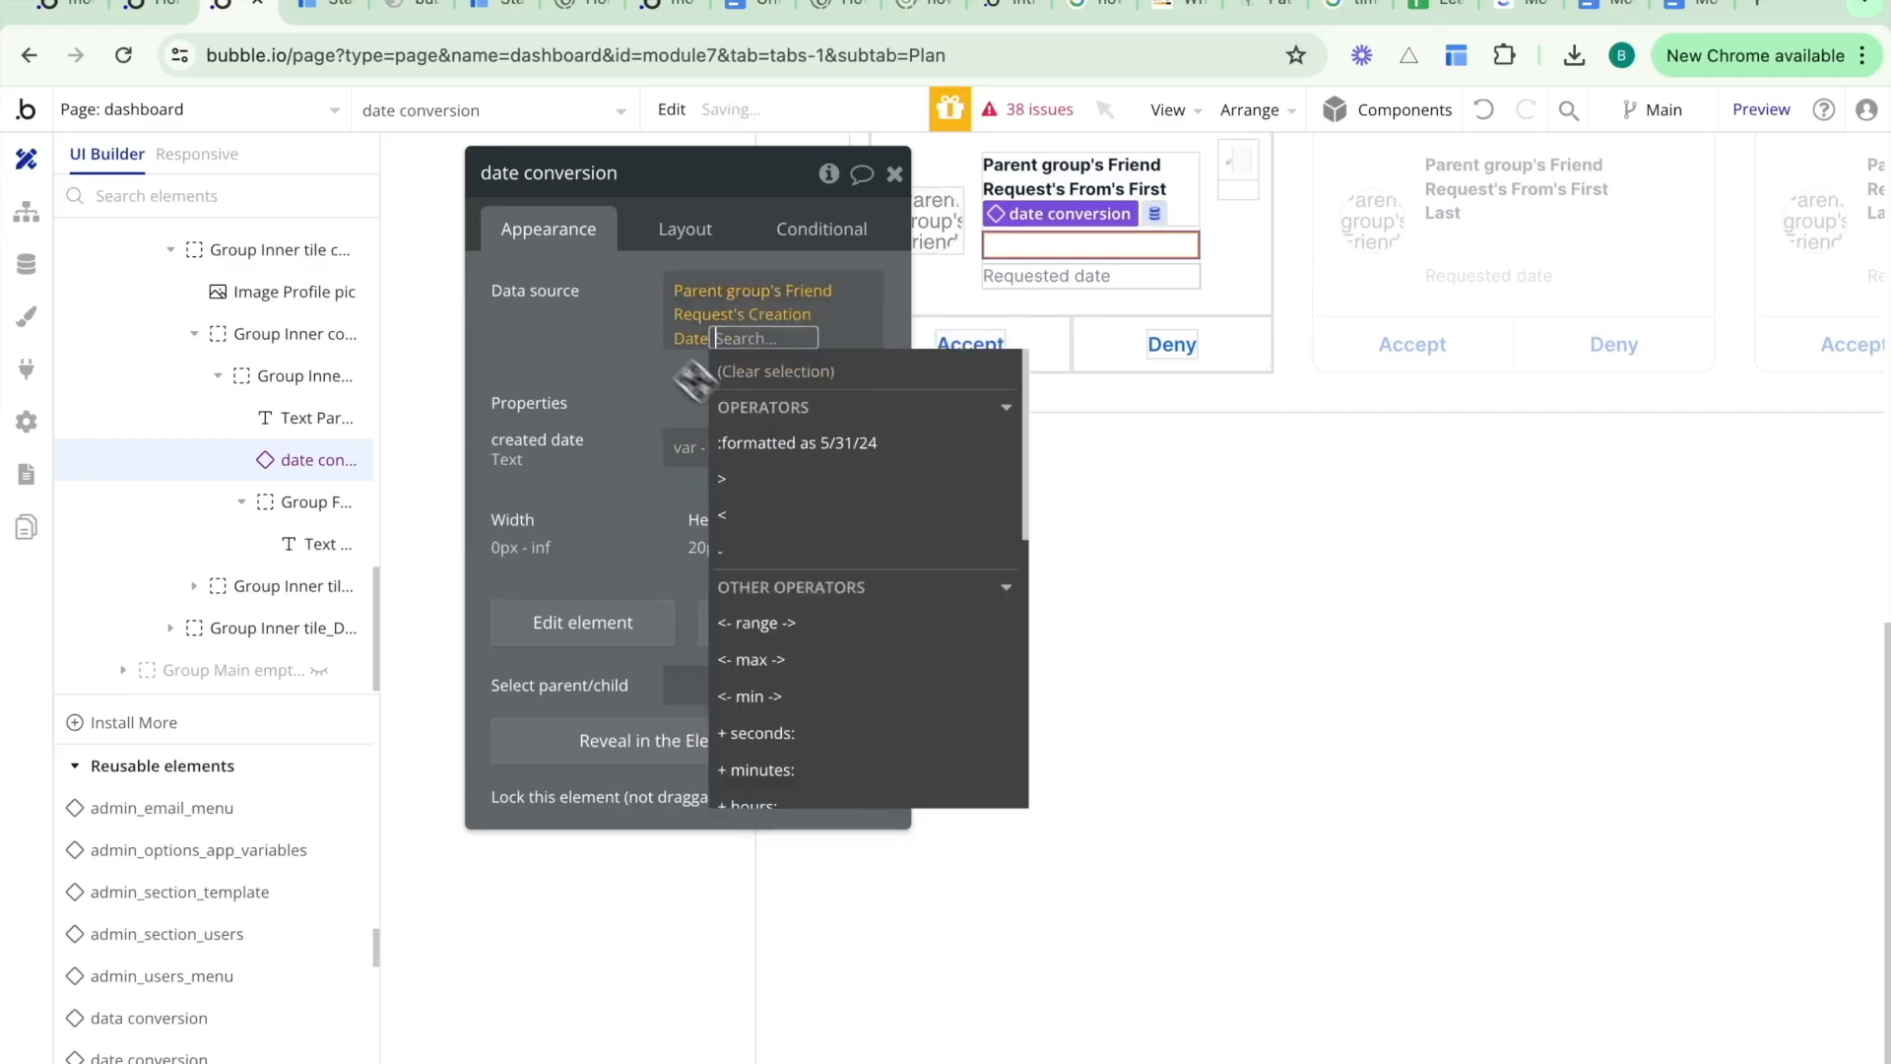
click(611, 330)
- Re-pick the friend request date conversion's data source as Parent group's Friend Request's Created time
scroll(1025, 453, up, 5)
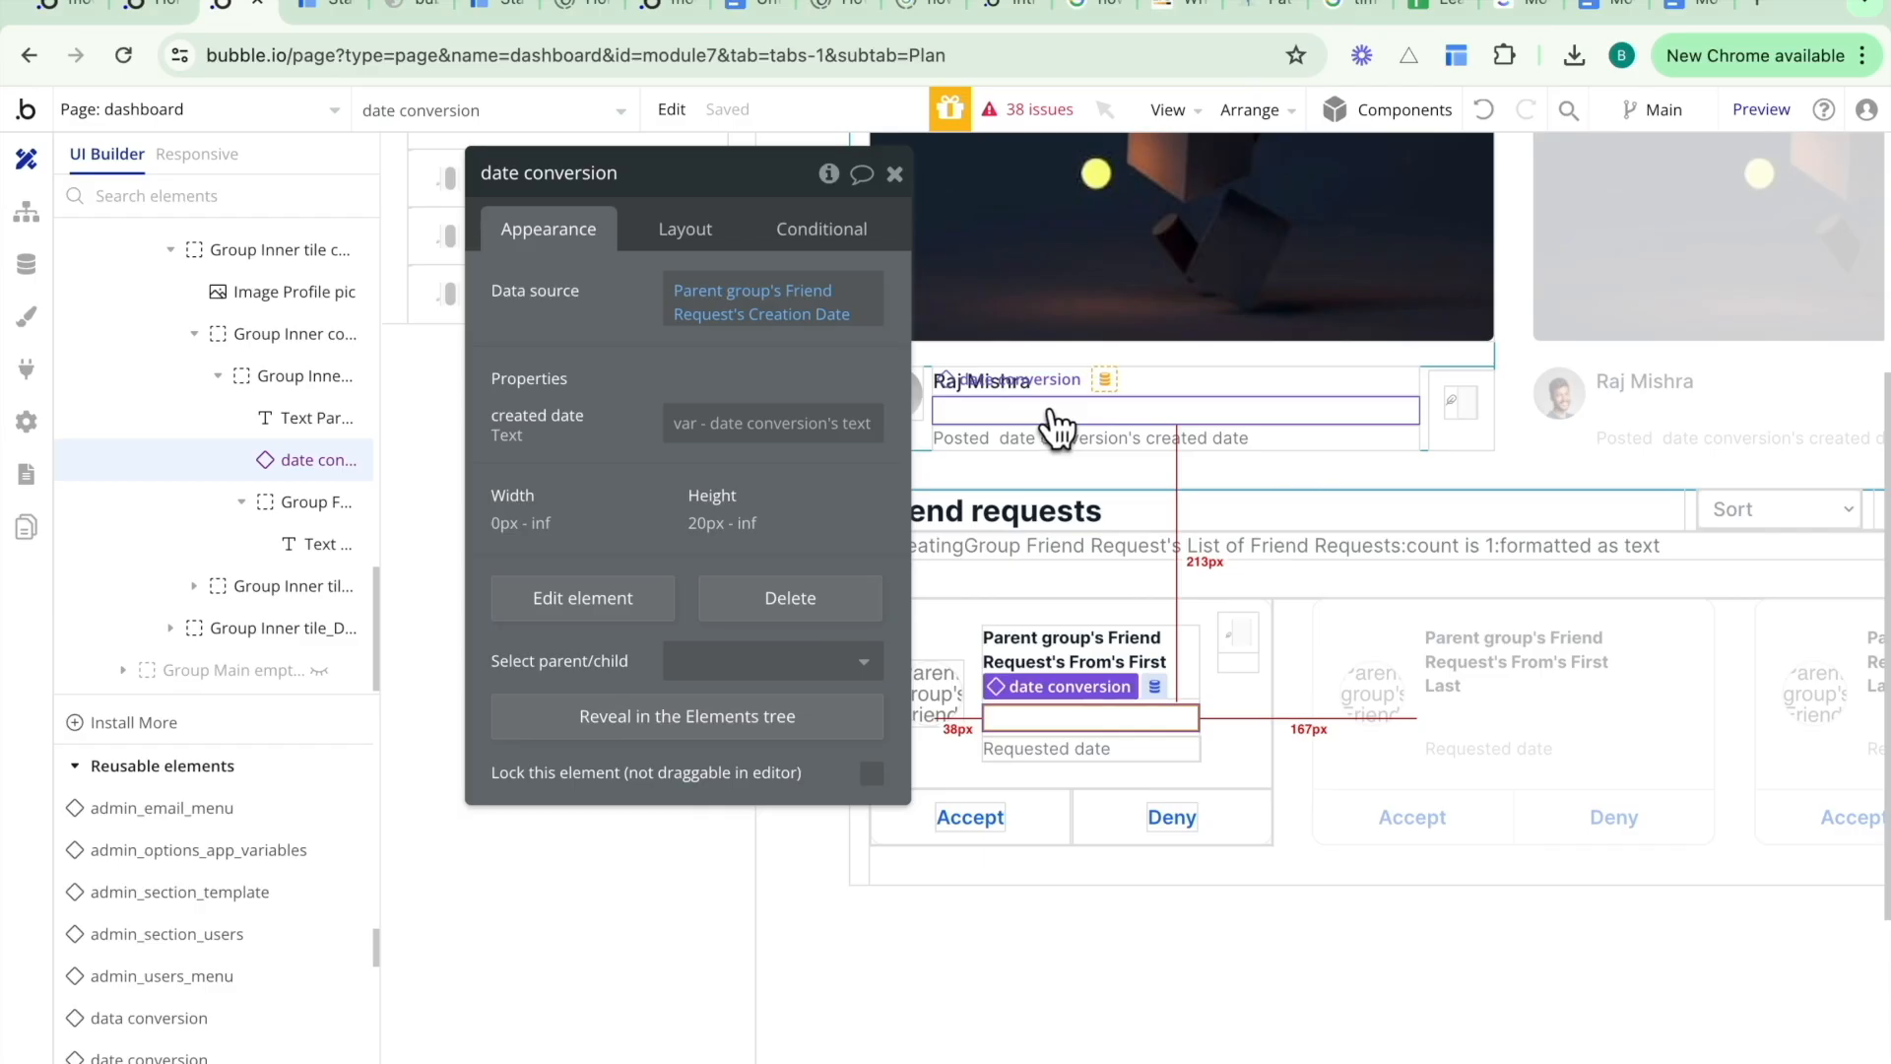
click(1053, 412)
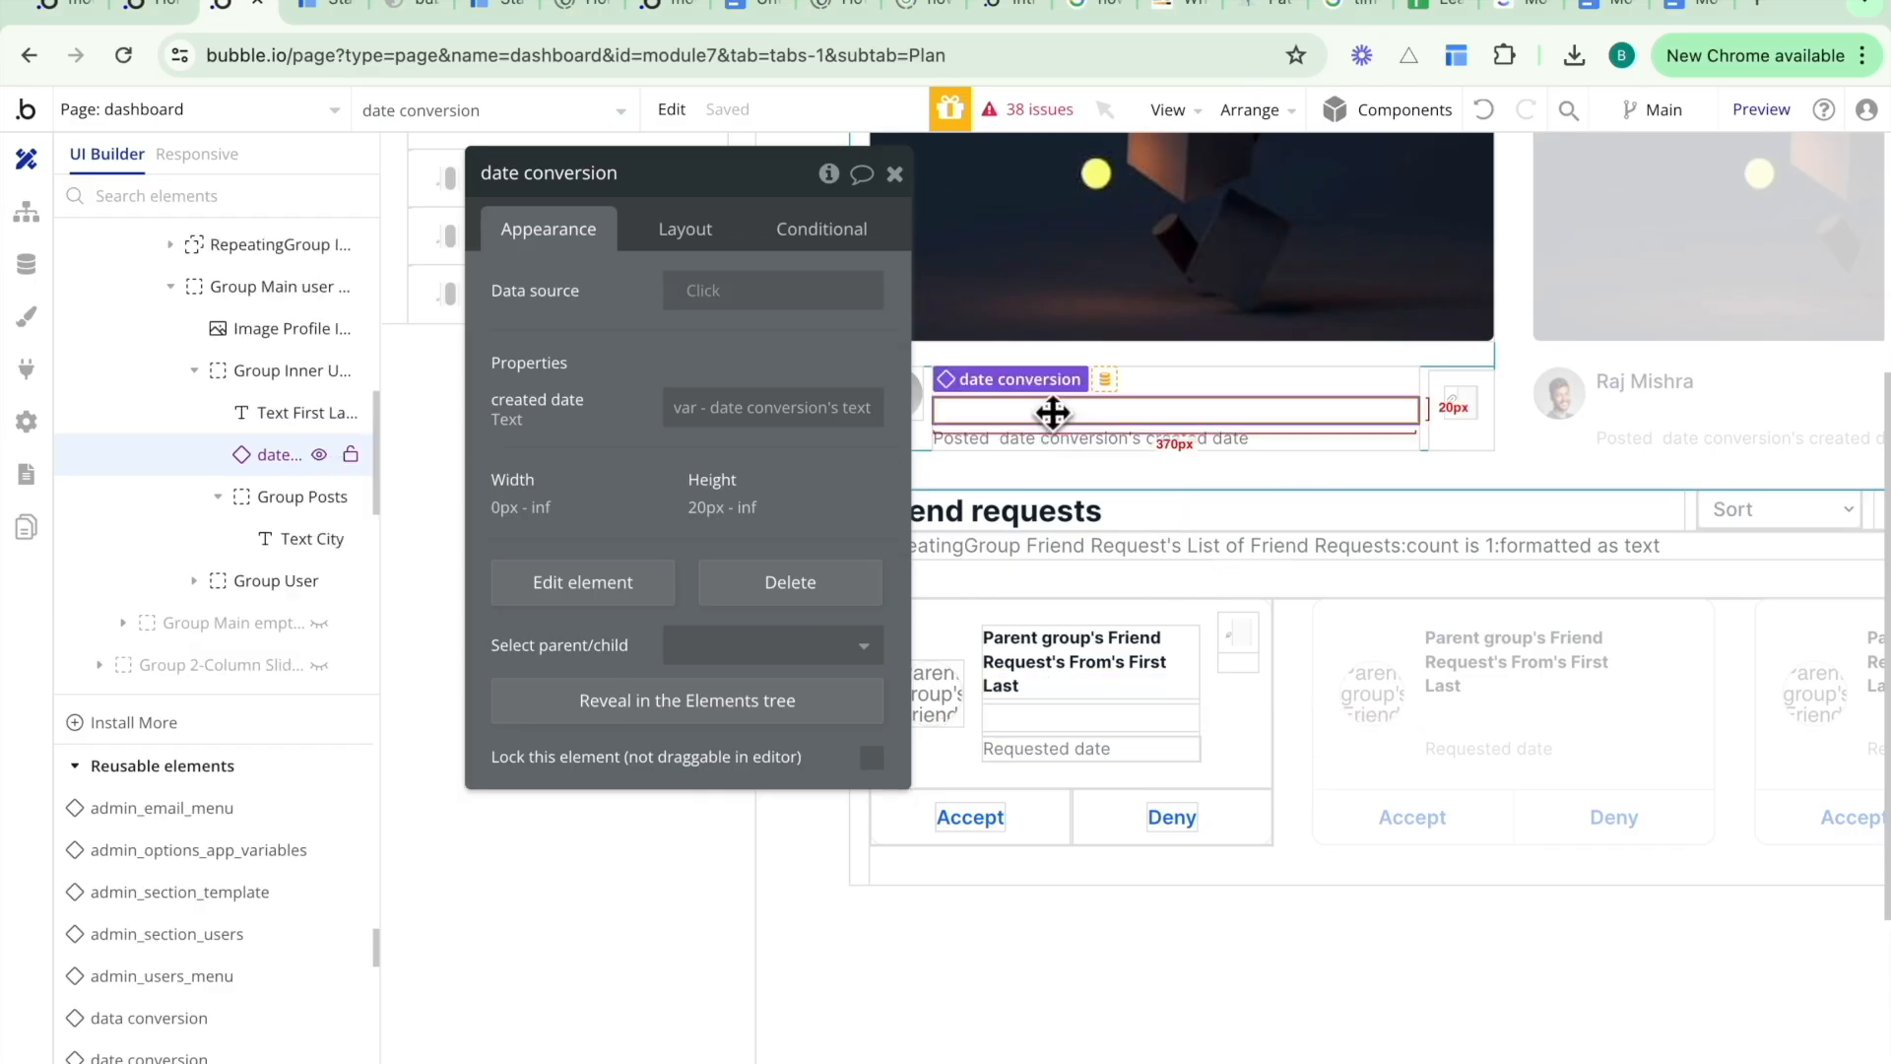
click(1082, 717)
click(798, 314)
text(crea)
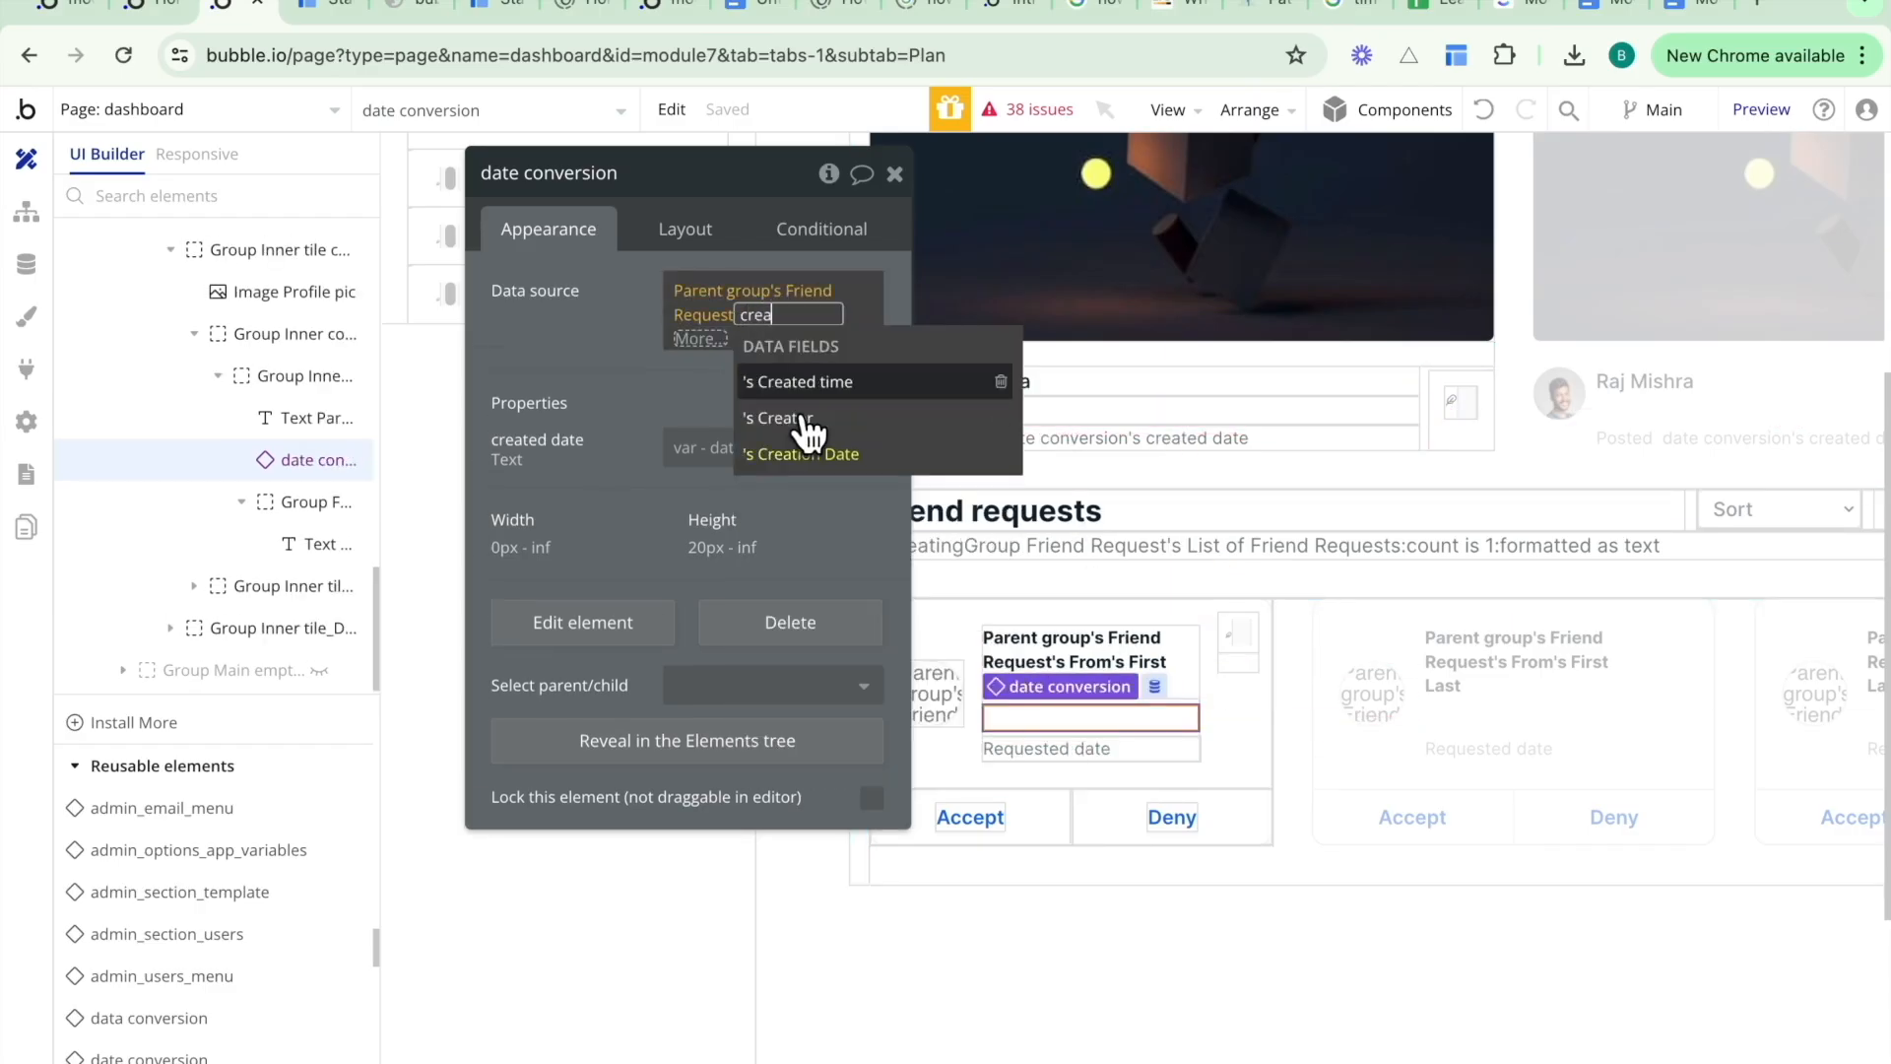
click(810, 397)
- Set the post date conversion's data source to Parent group's Posts's Created time
click(1098, 410)
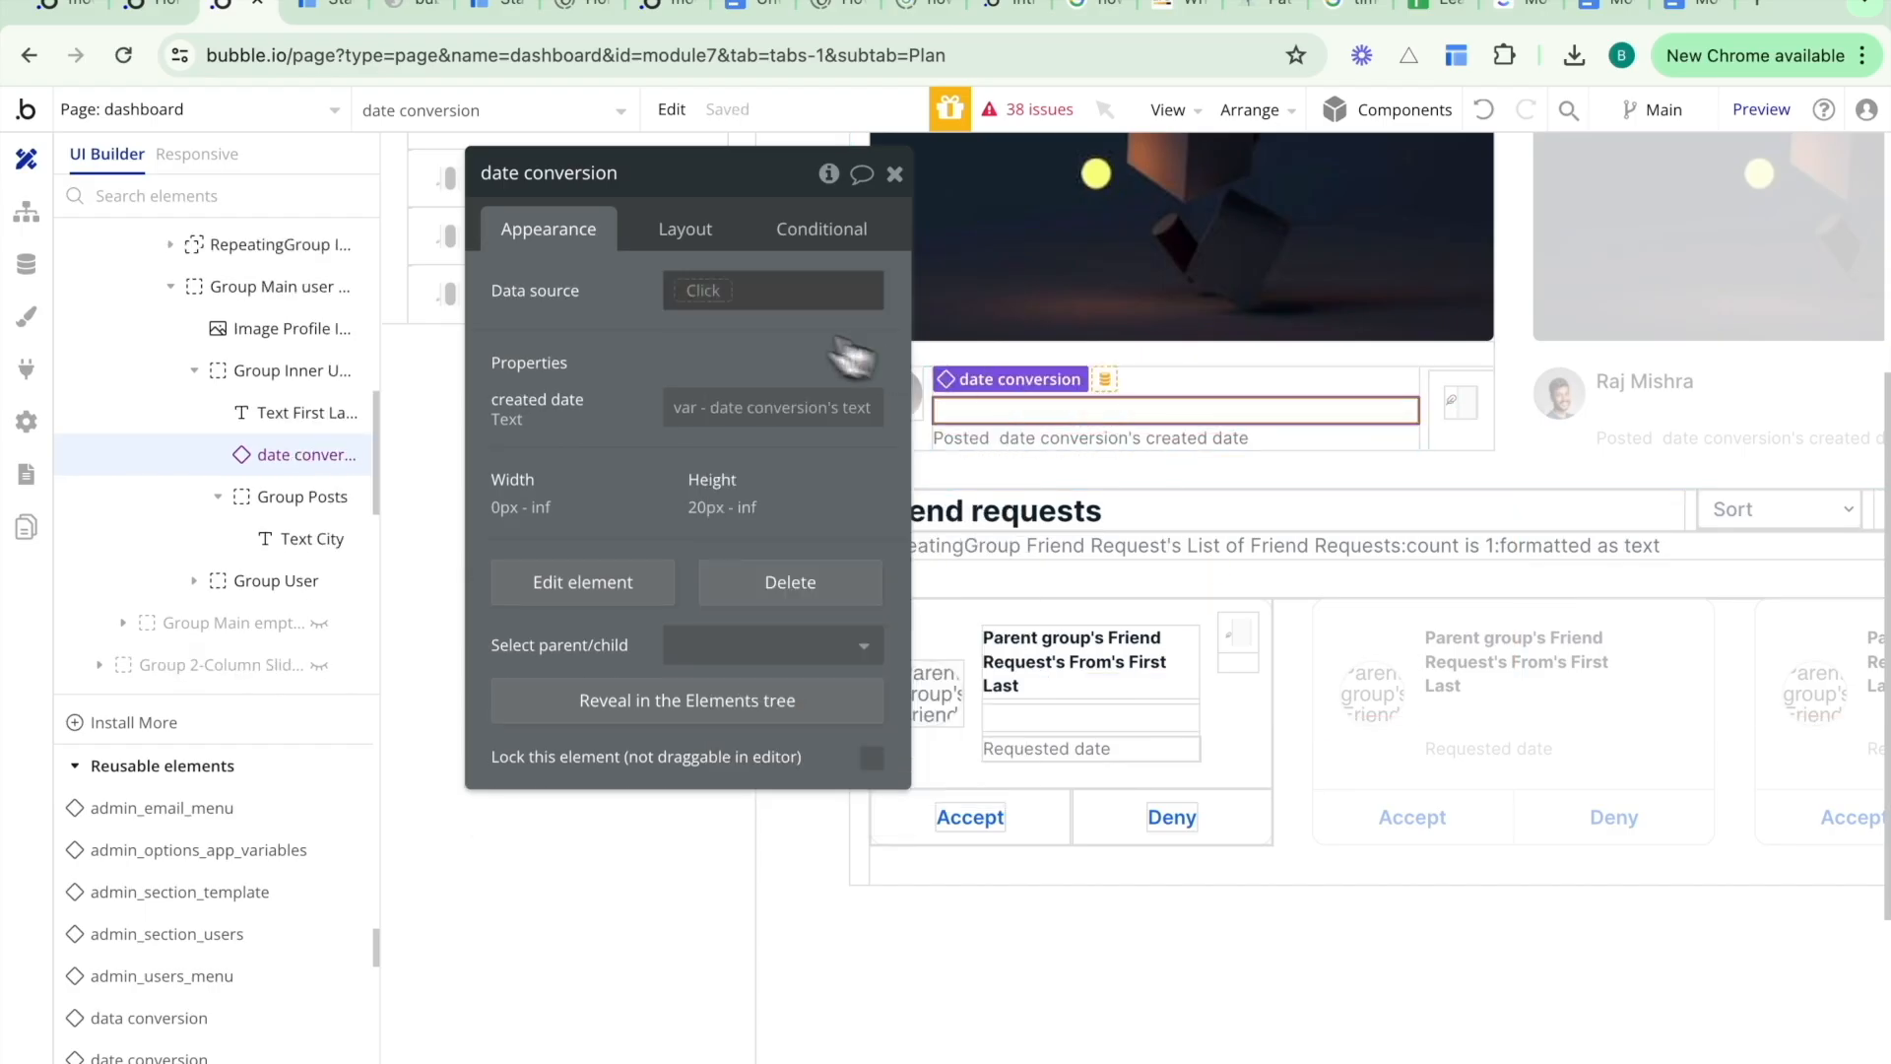
click(790, 293)
click(732, 443)
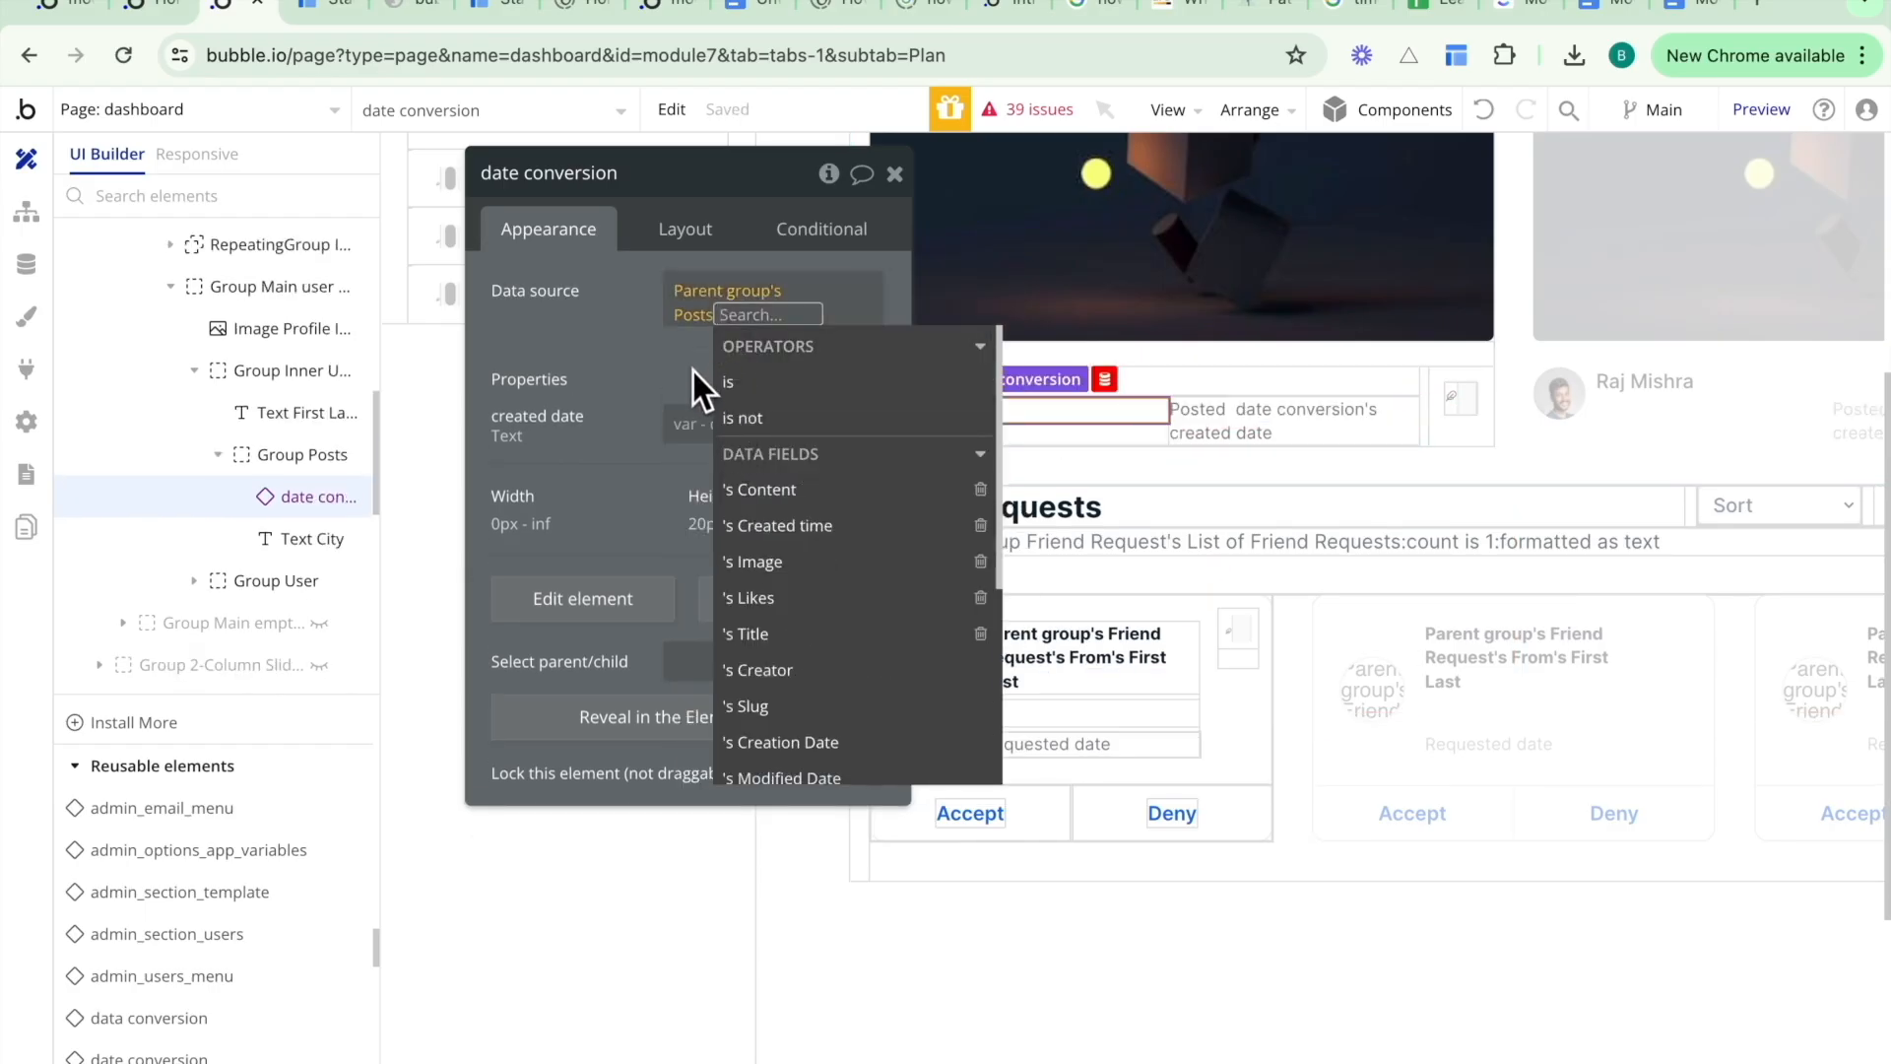
click(783, 525)
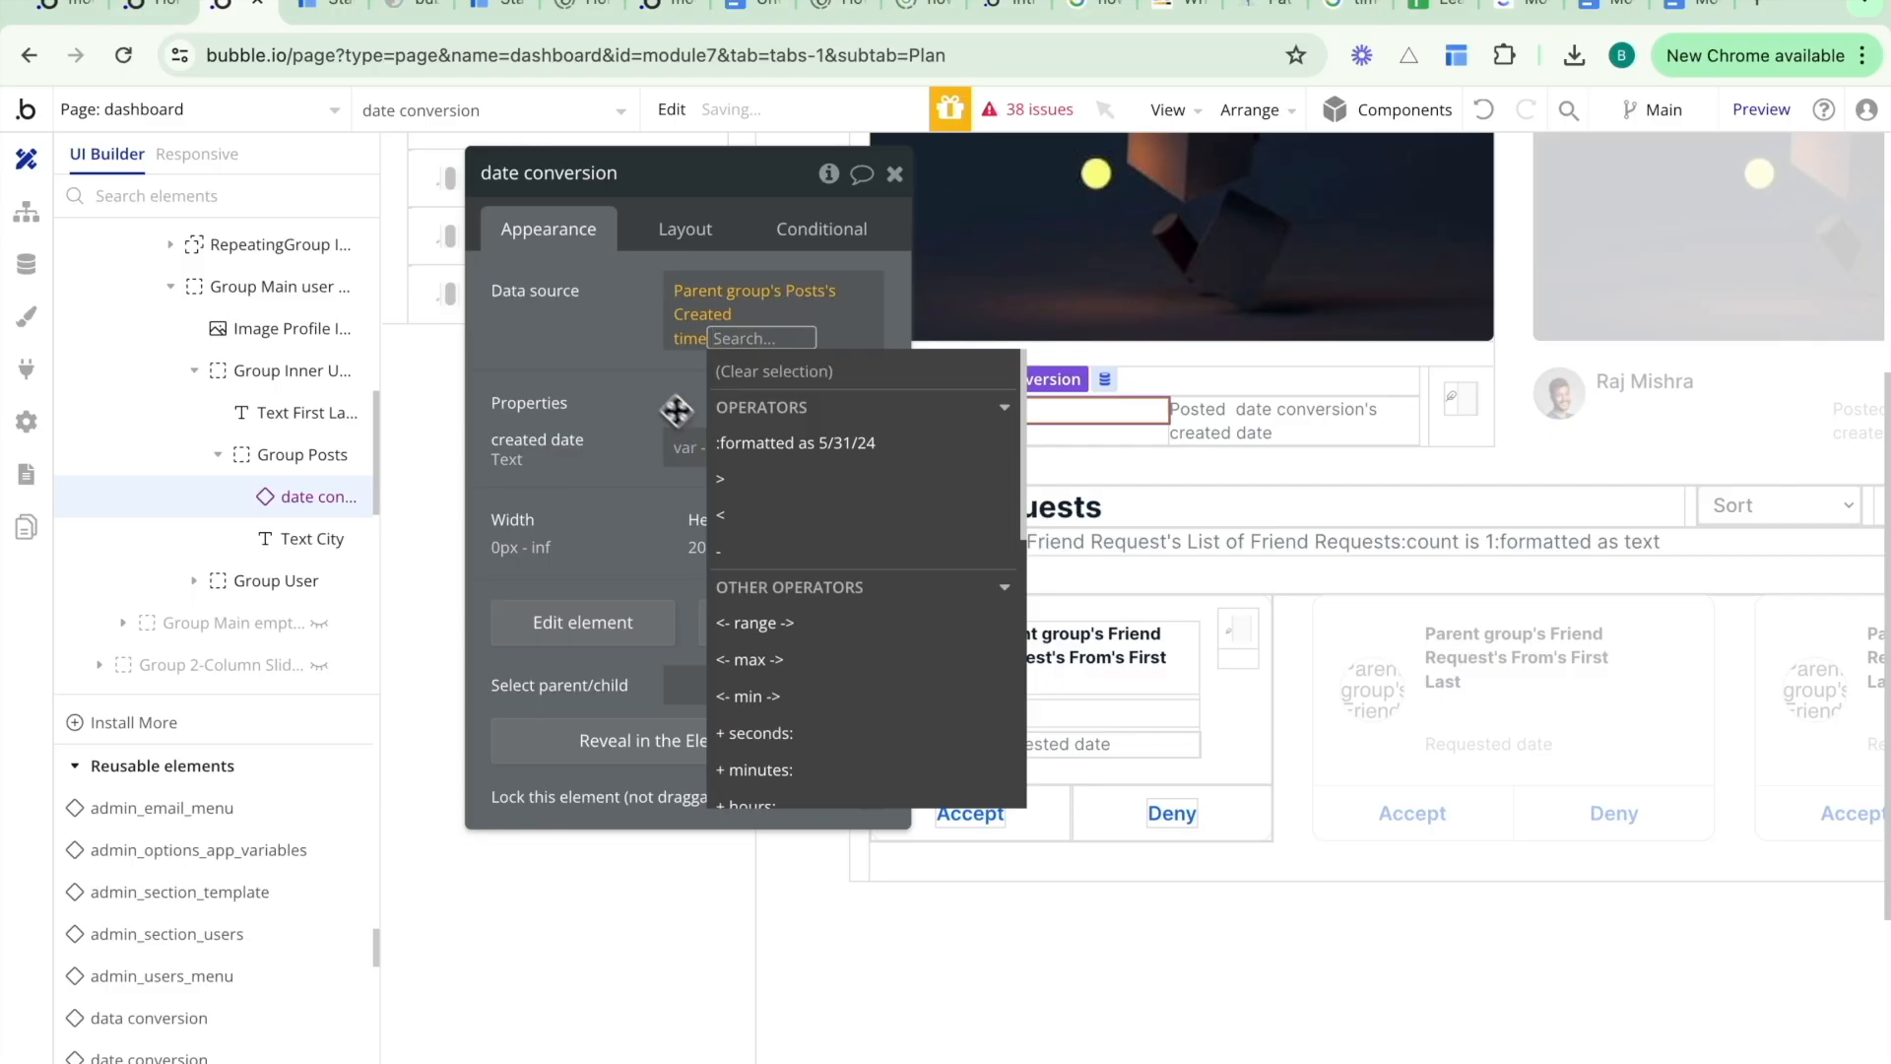
click(662, 399)
- Reload the running app and open the Posts tab to check the posted dates
click(338, 8)
key(super+r)
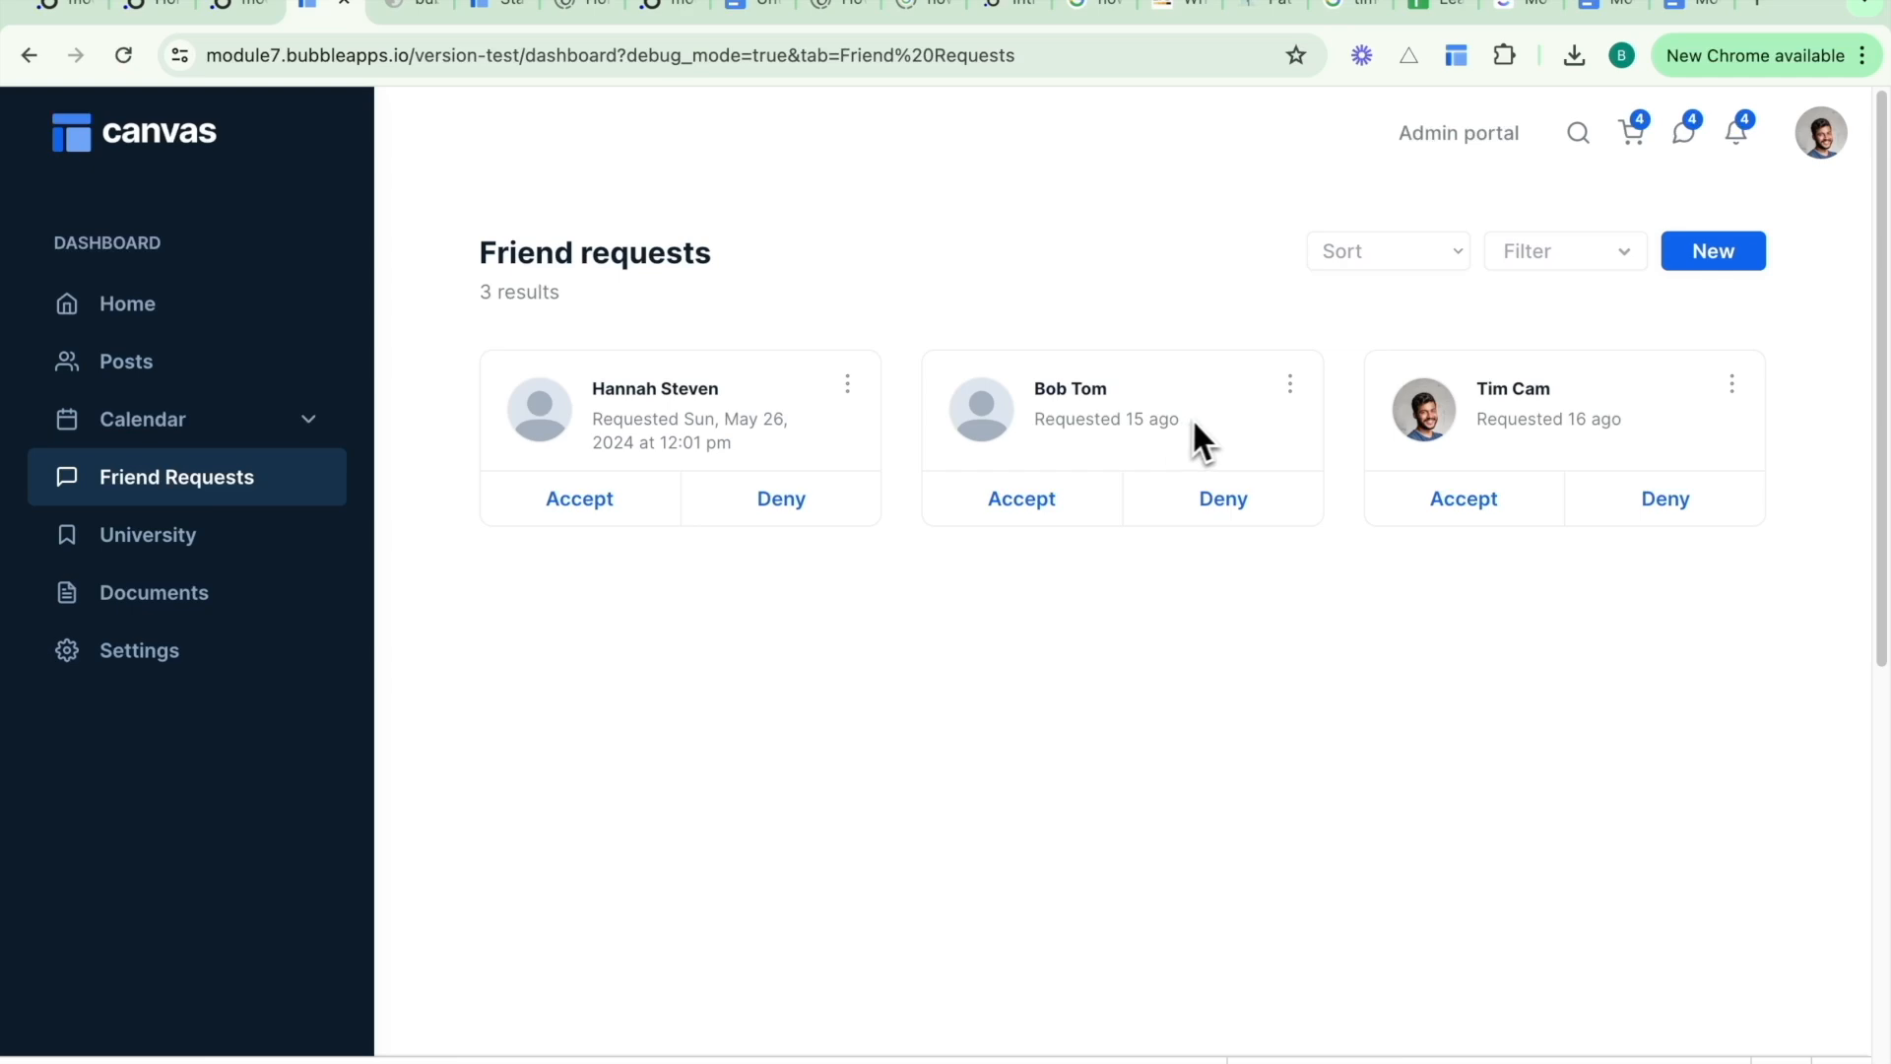
click(236, 372)
scroll(764, 724, down, 4)
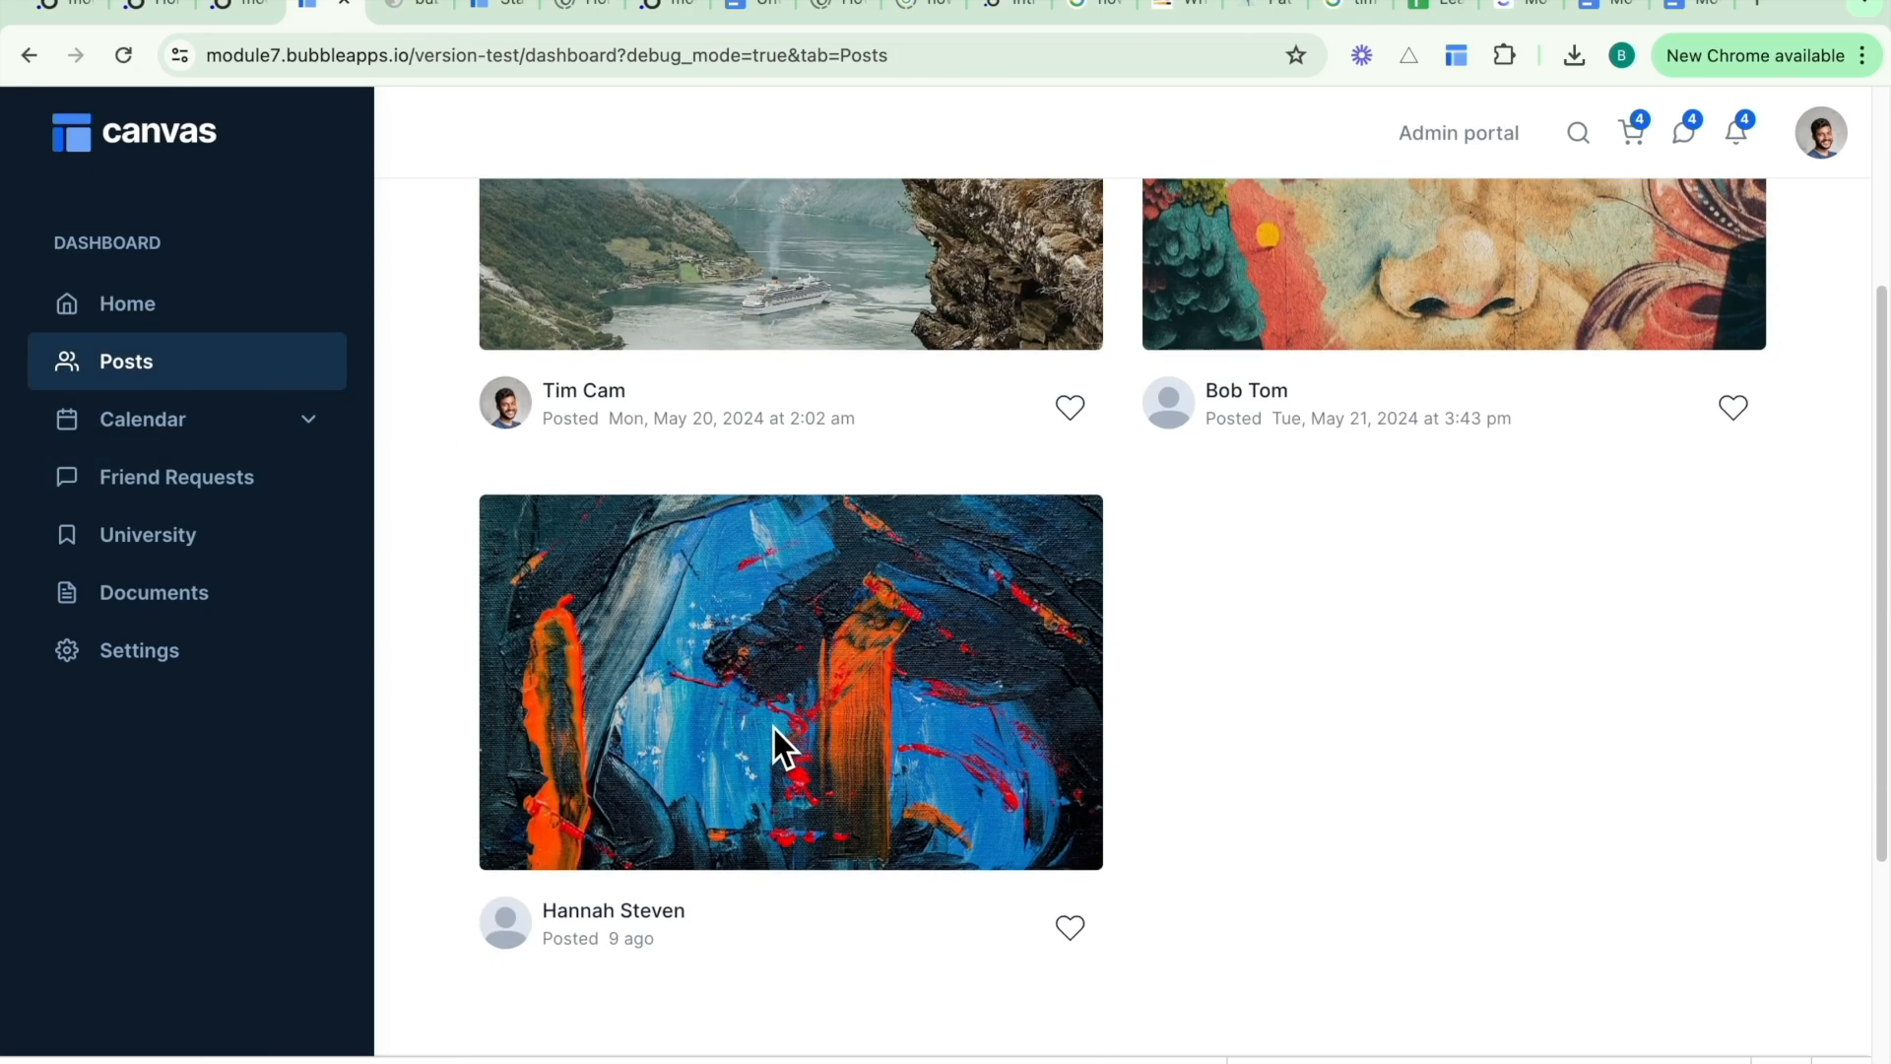
scroll(765, 827, down, 1)
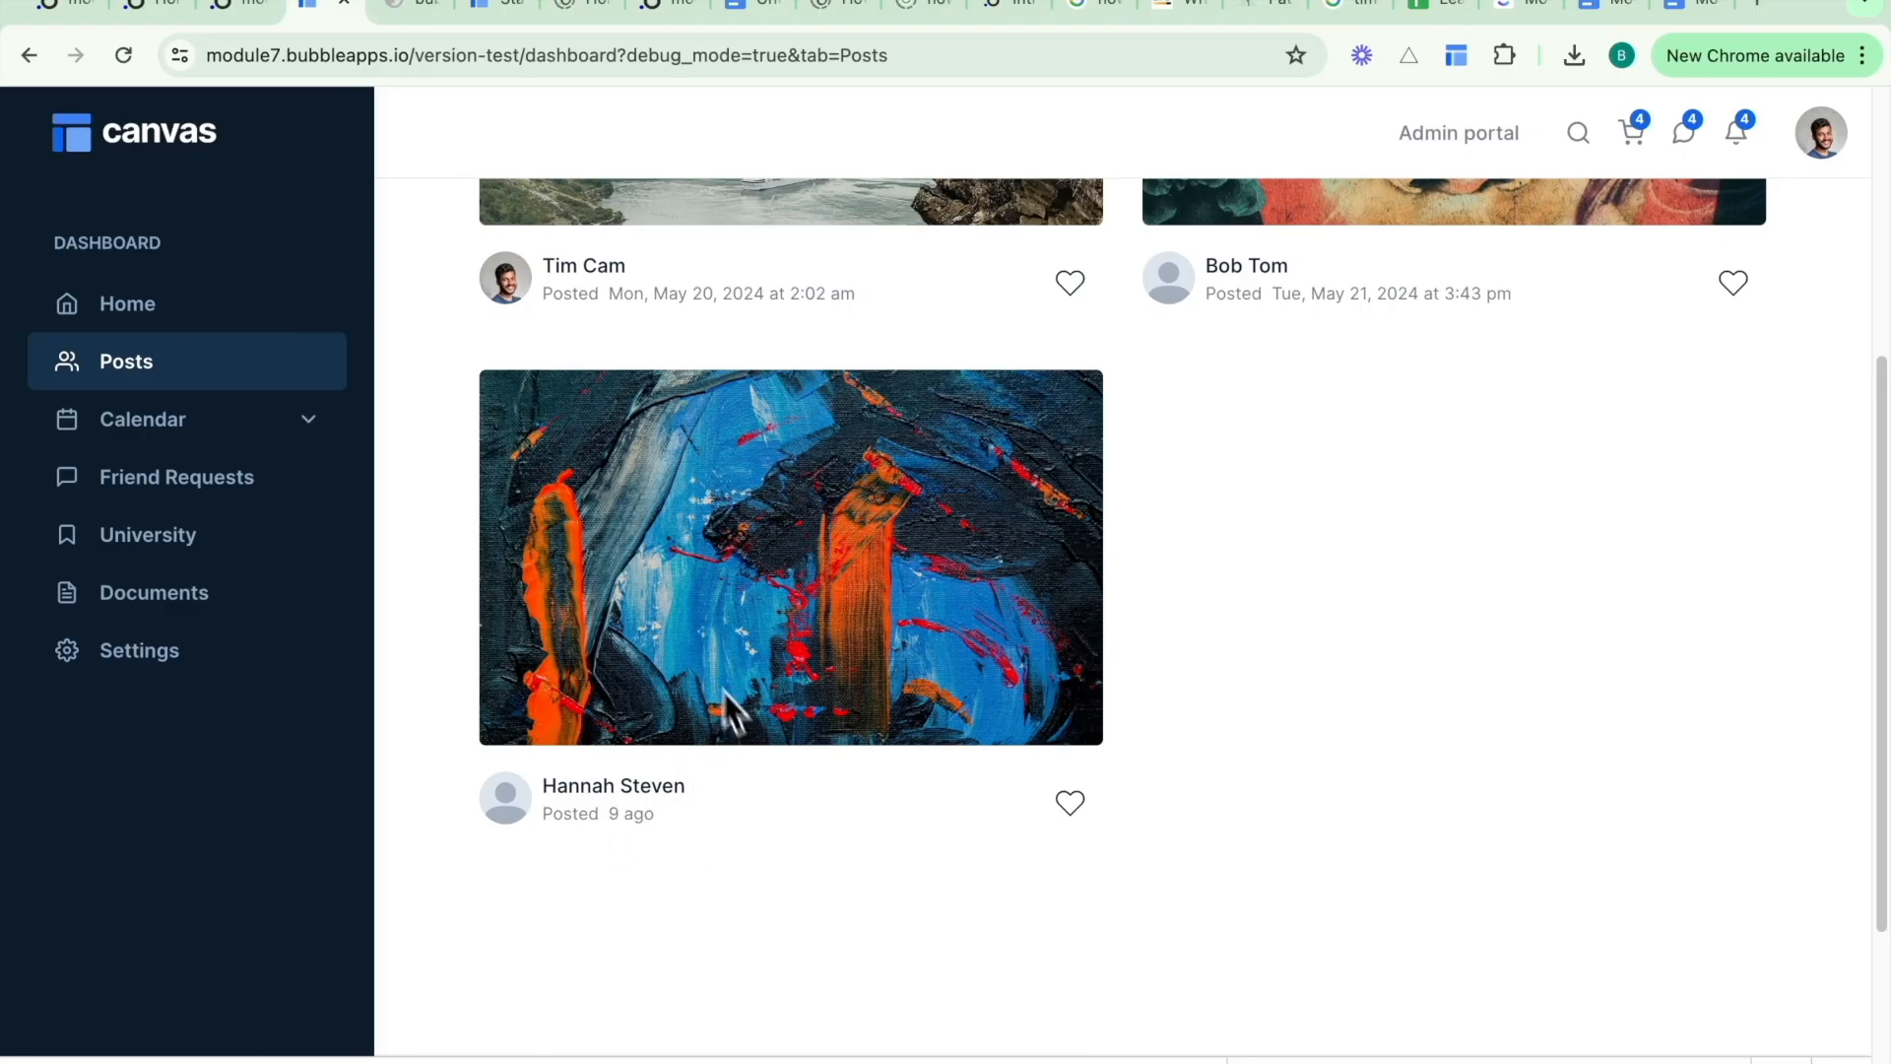
- Open the date conversion reusable element and change the var - date conversion's conditional text ending from "ago" to "hours ago"
click(252, 3)
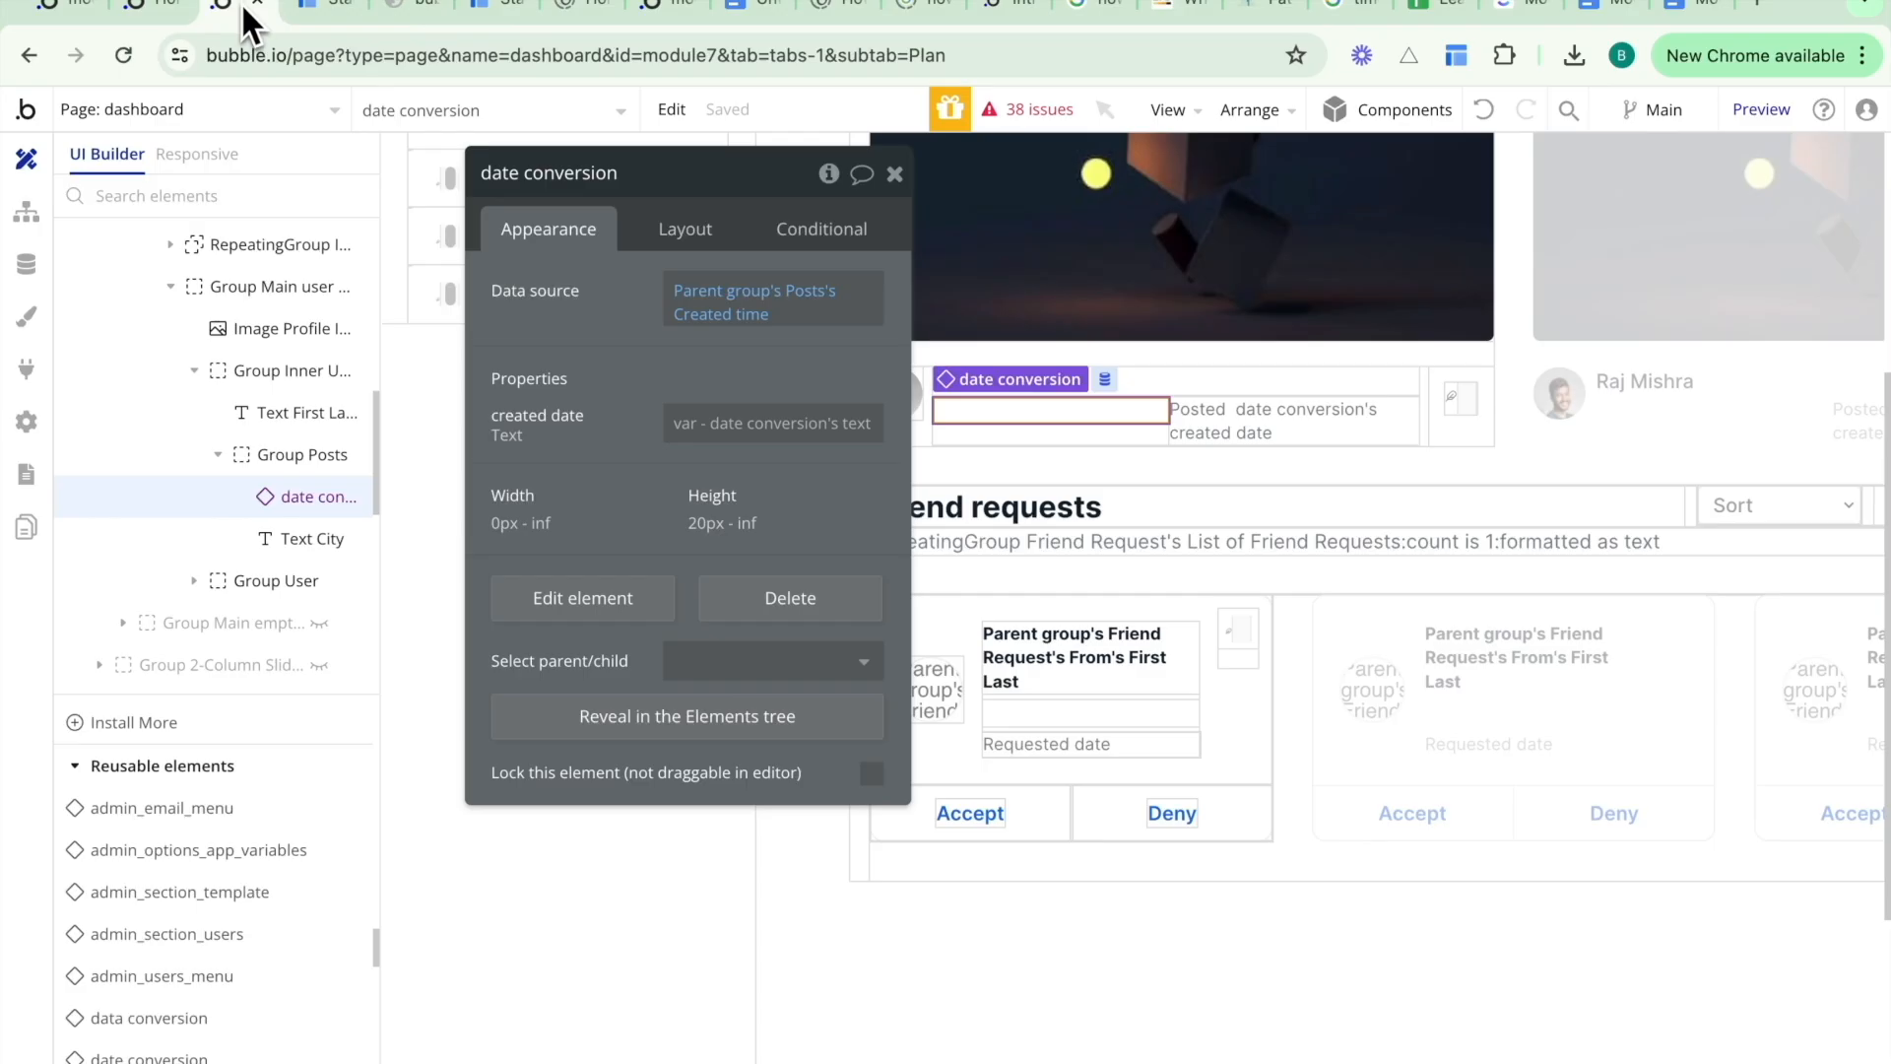
click(610, 603)
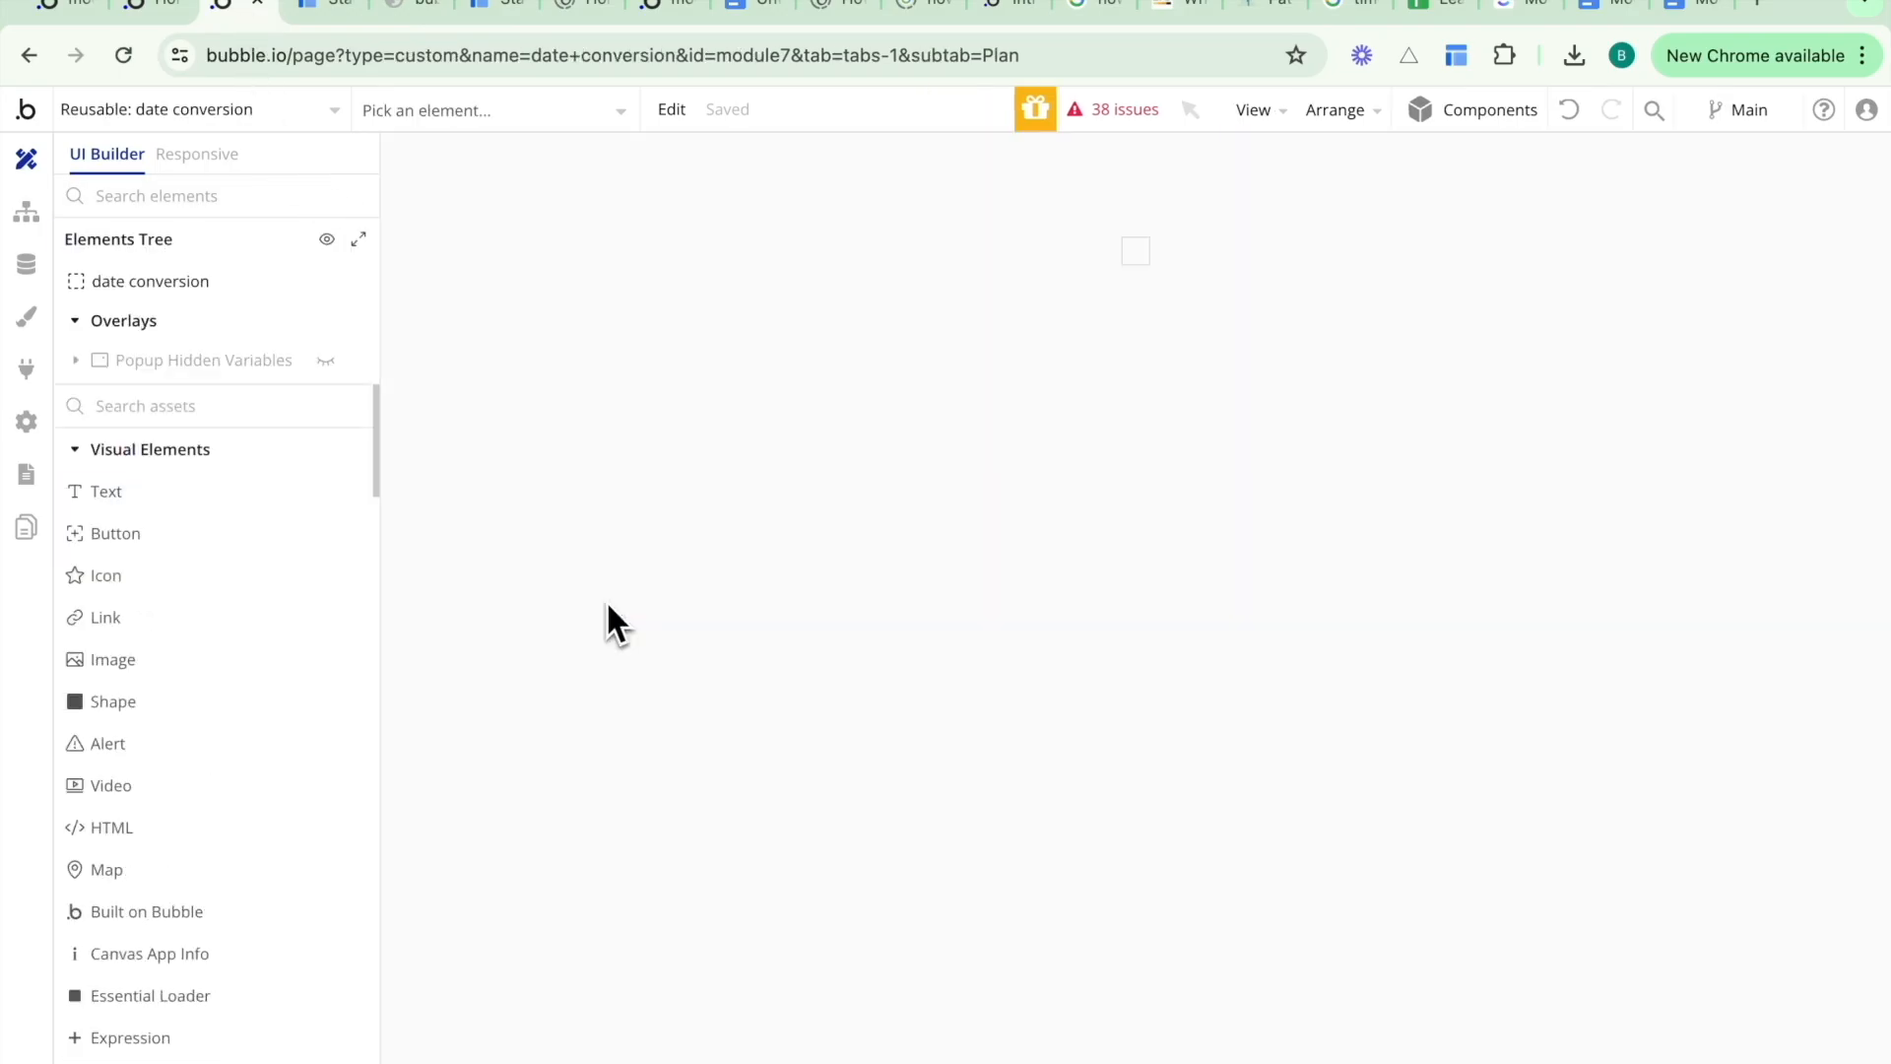
click(541, 108)
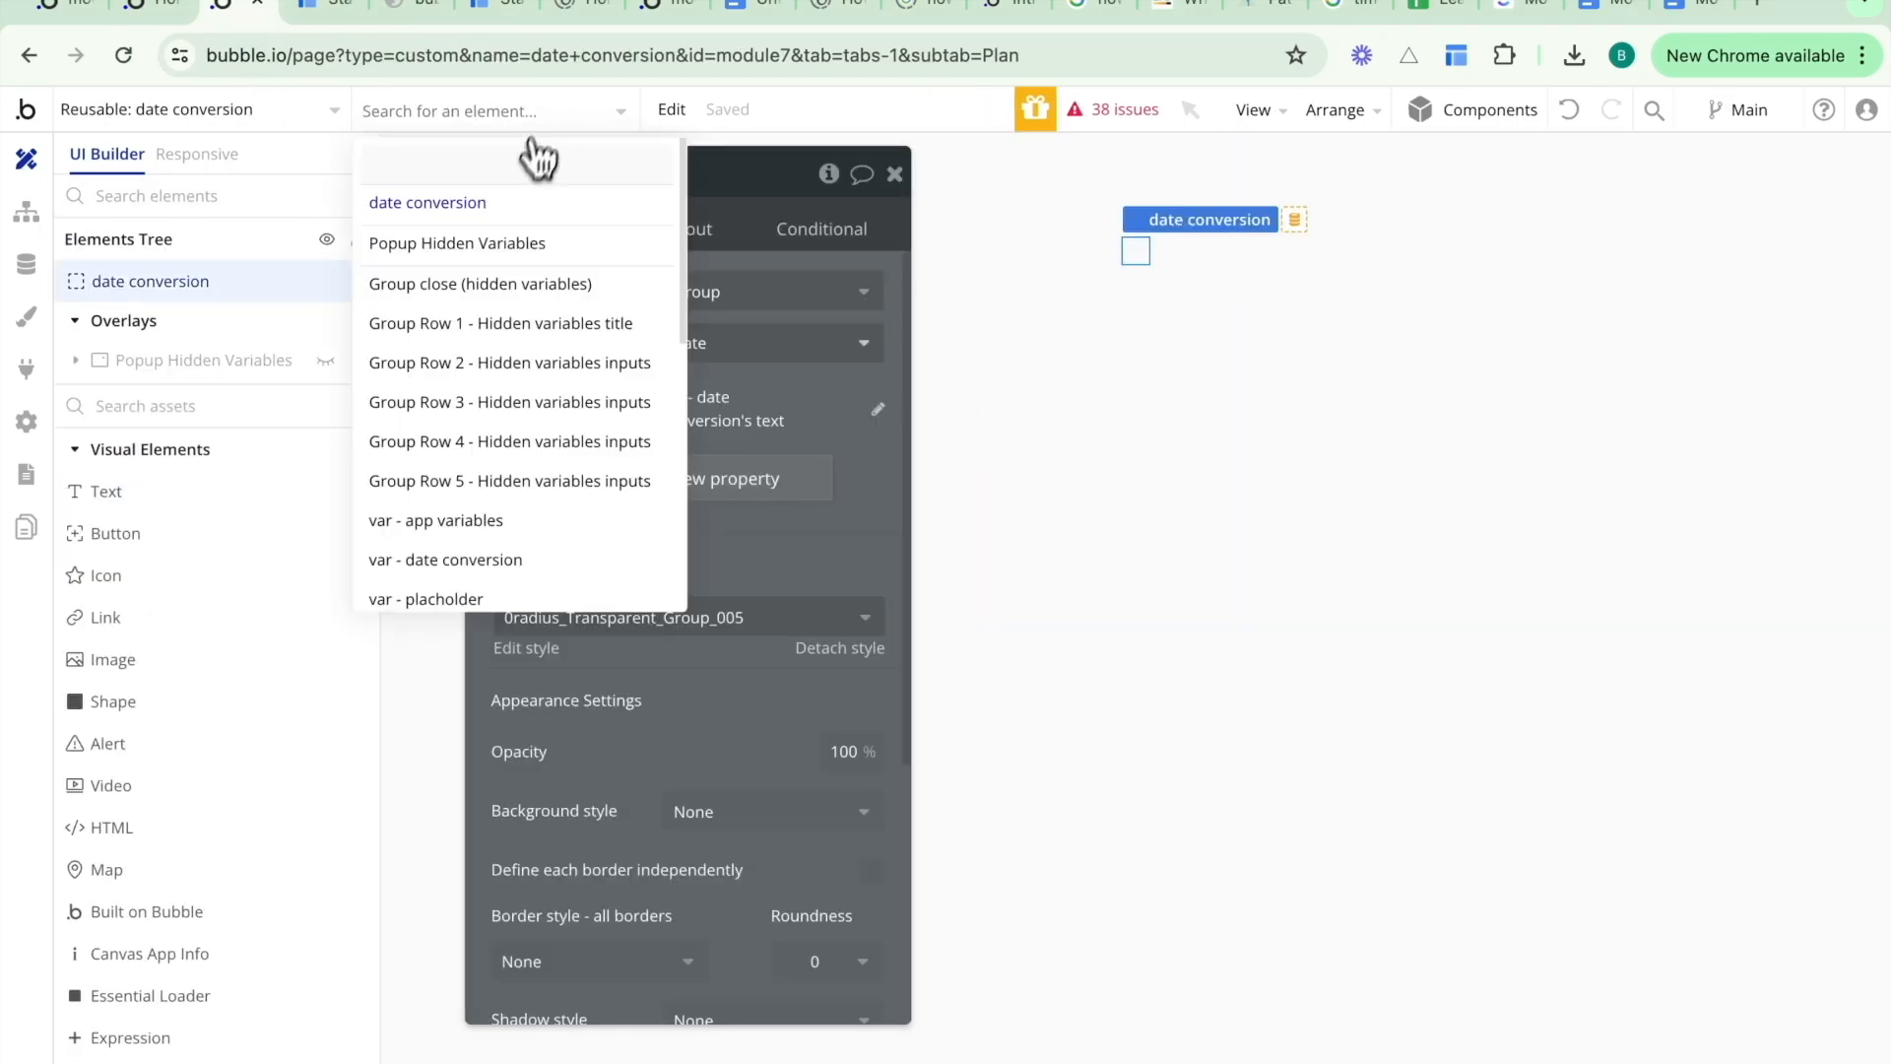
click(513, 244)
click(1253, 434)
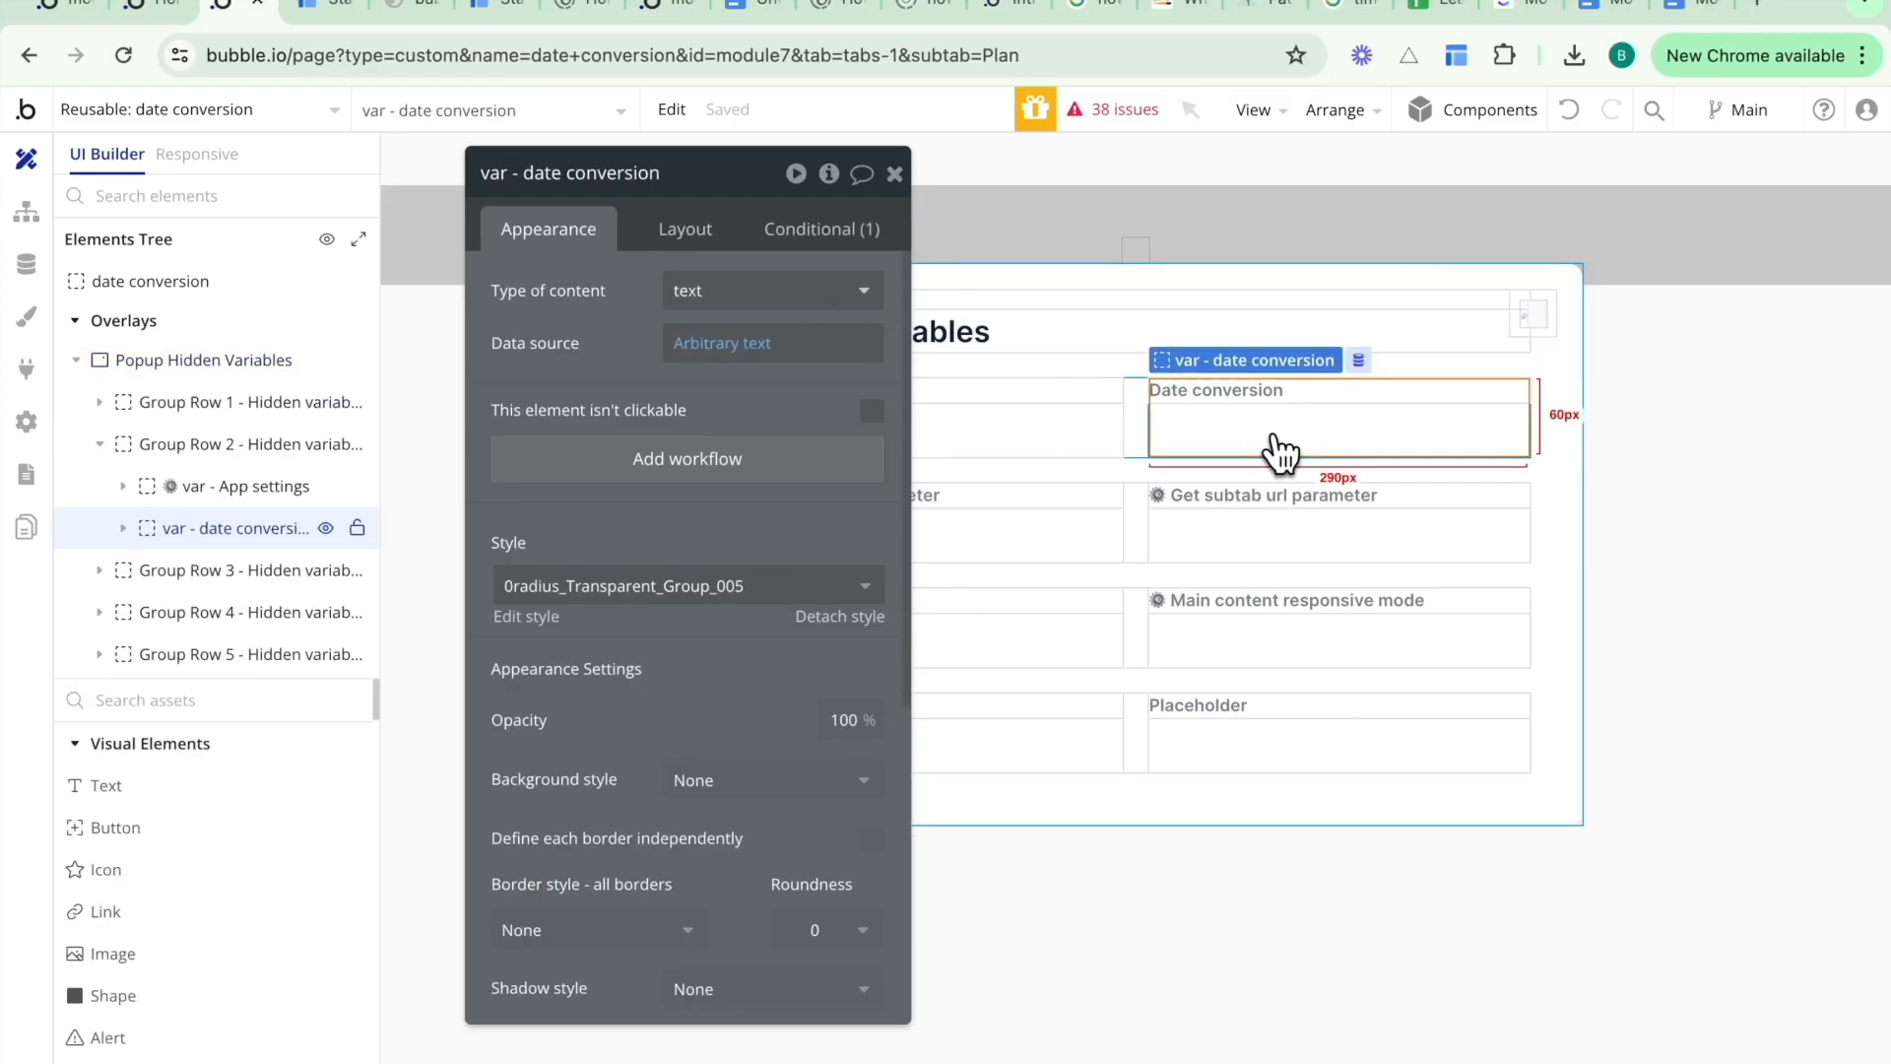
click(815, 242)
click(718, 384)
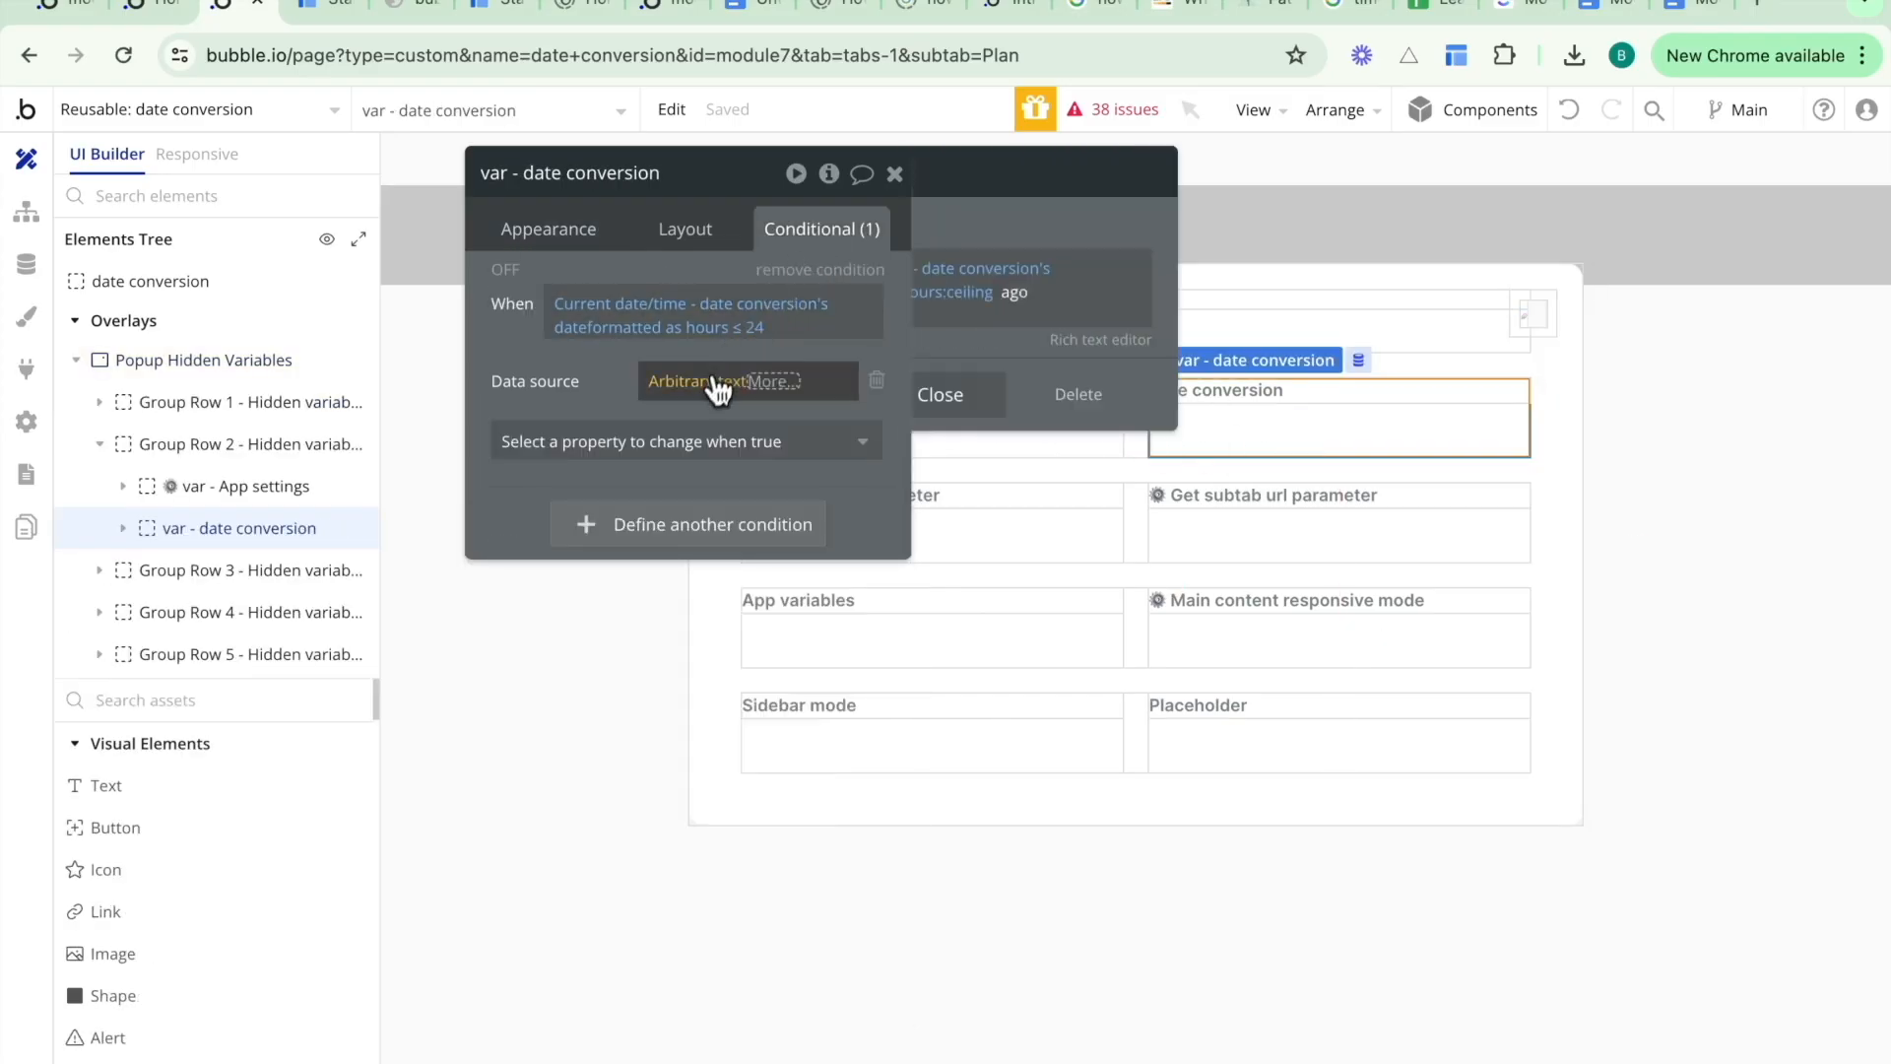
drag(1195, 300, 1163, 324)
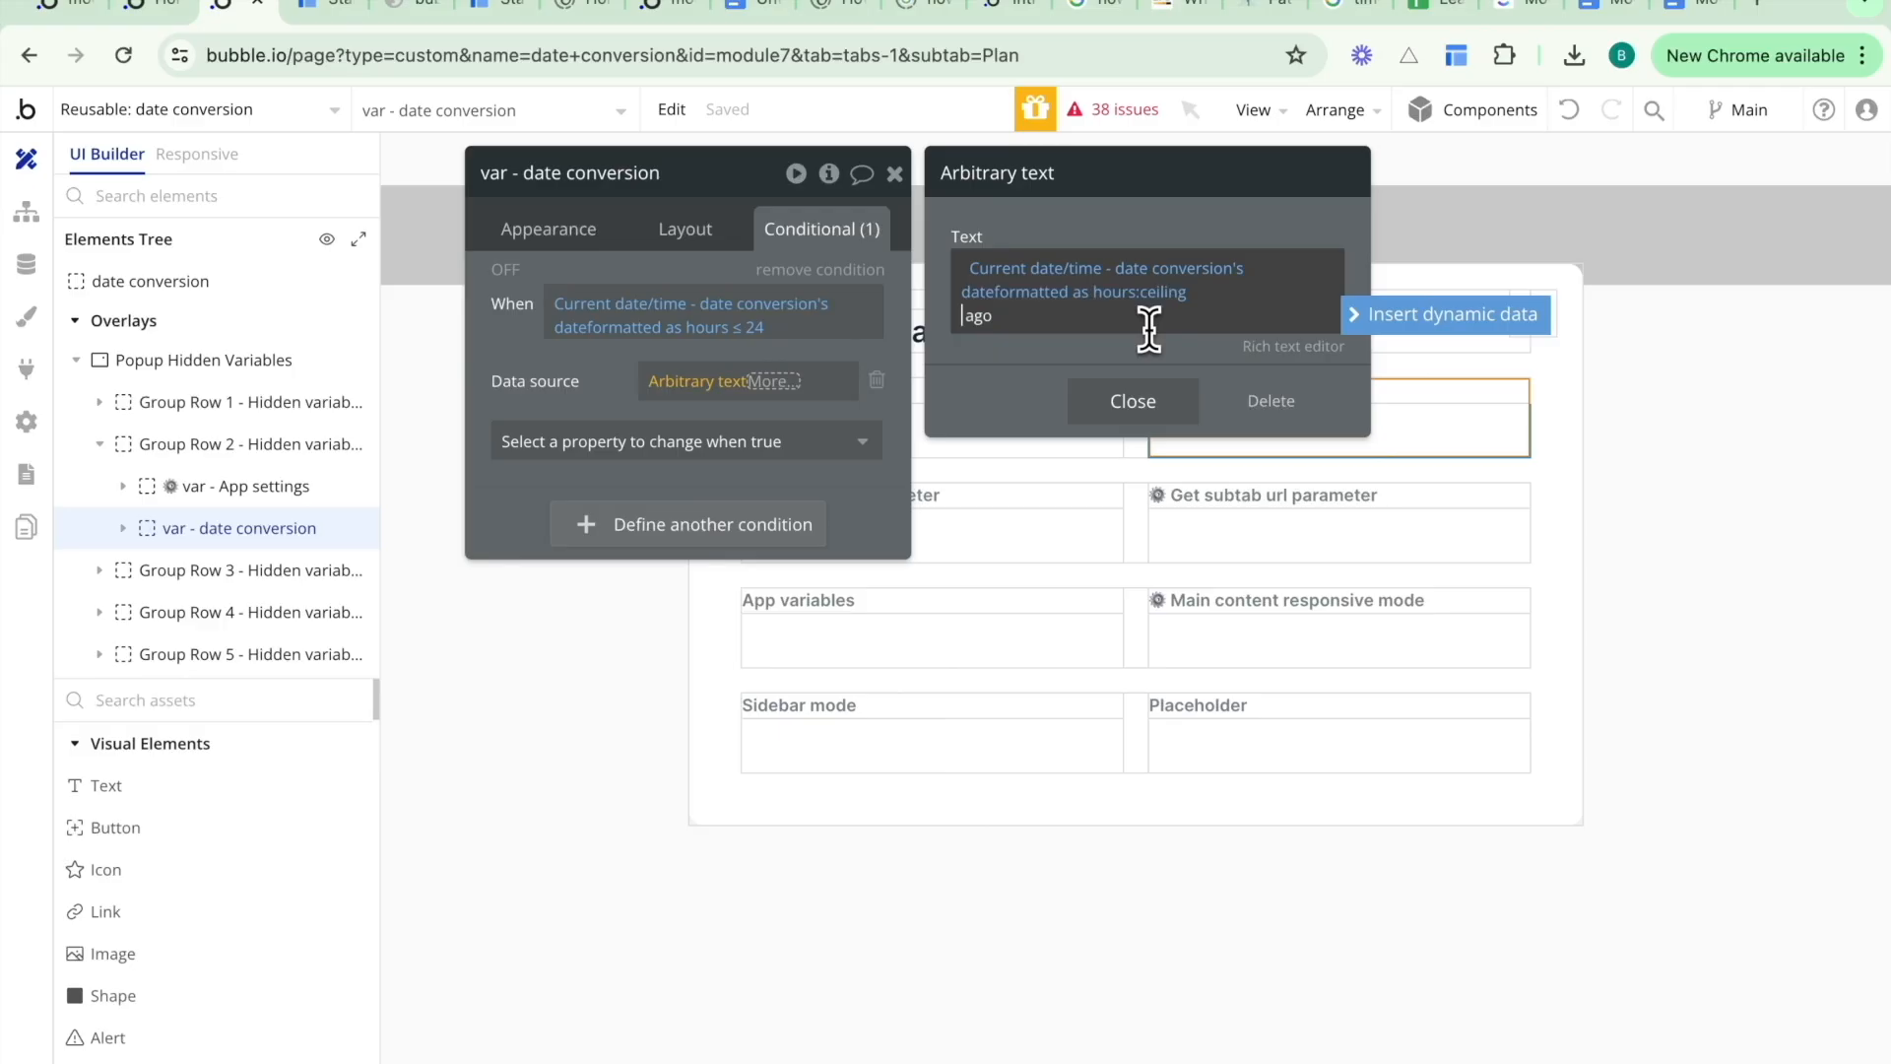
click(1087, 370)
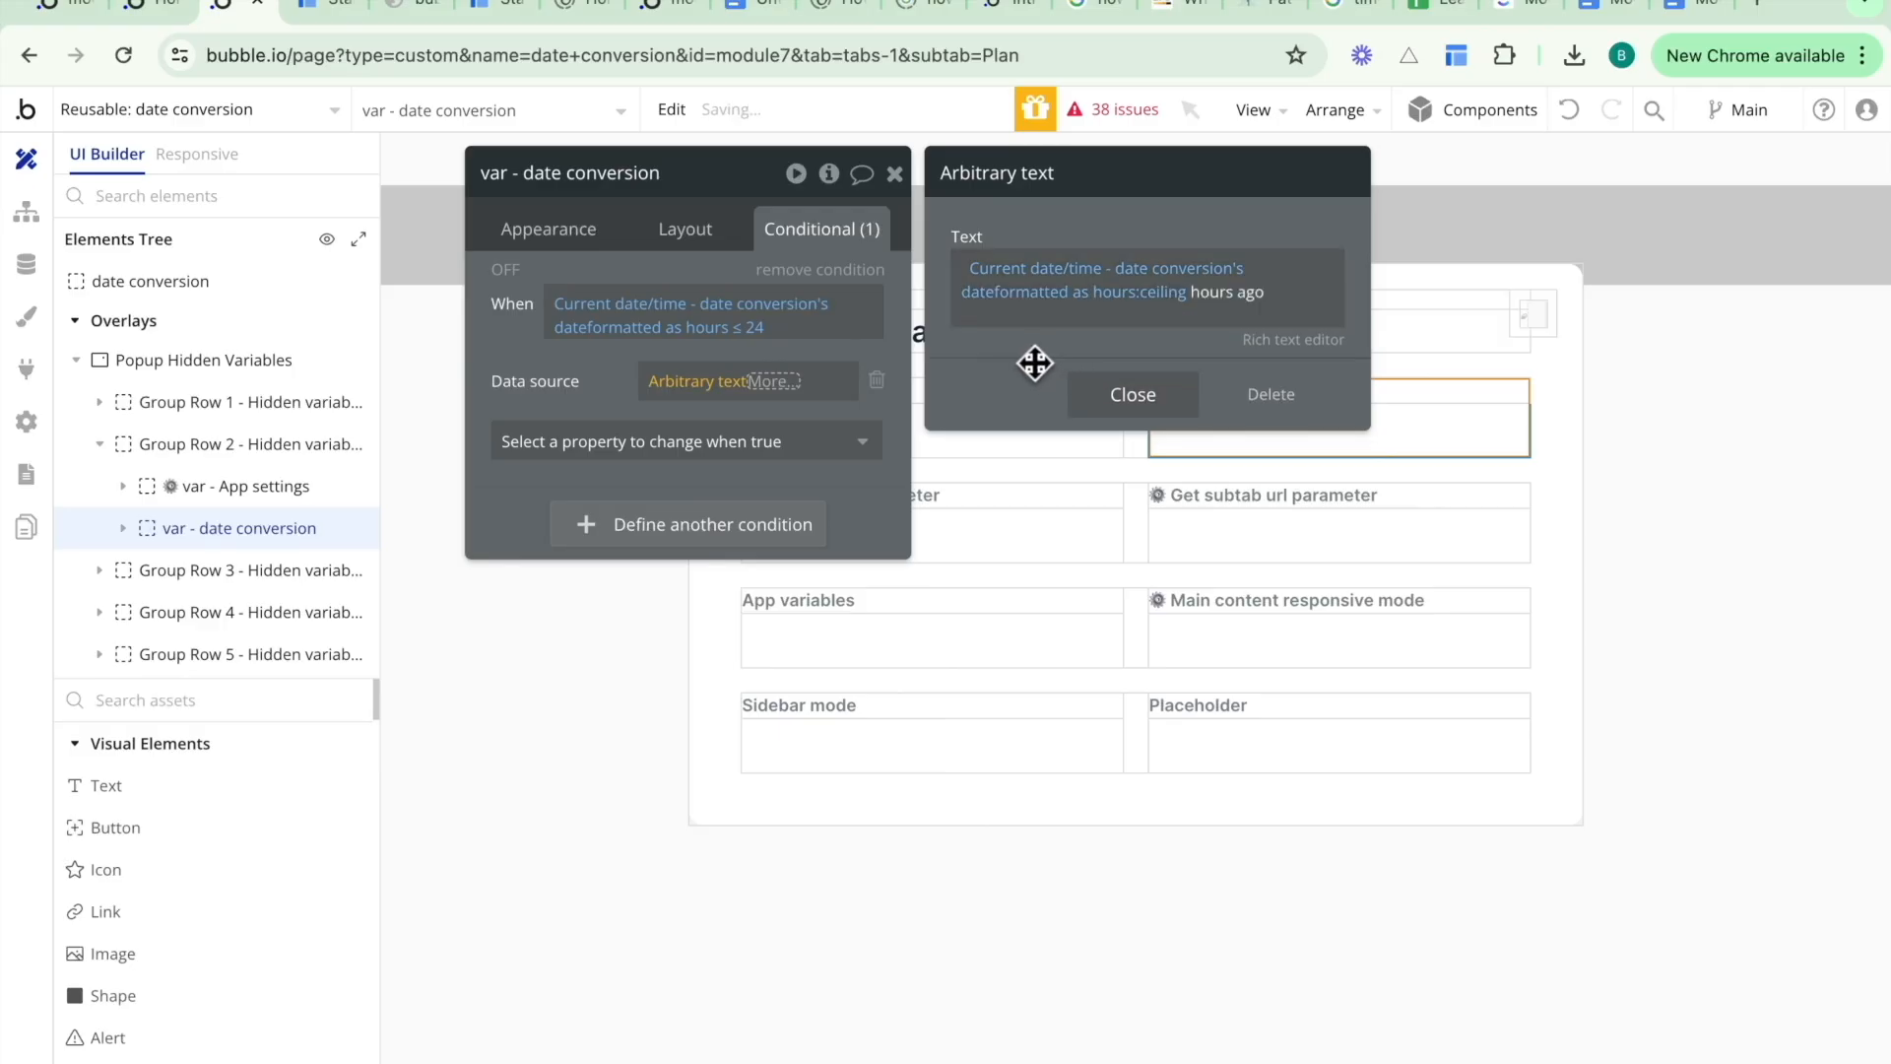
click(569, 351)
- Check the relative dates shown on the Posts and Friend Requests tabs of the running app
click(325, 8)
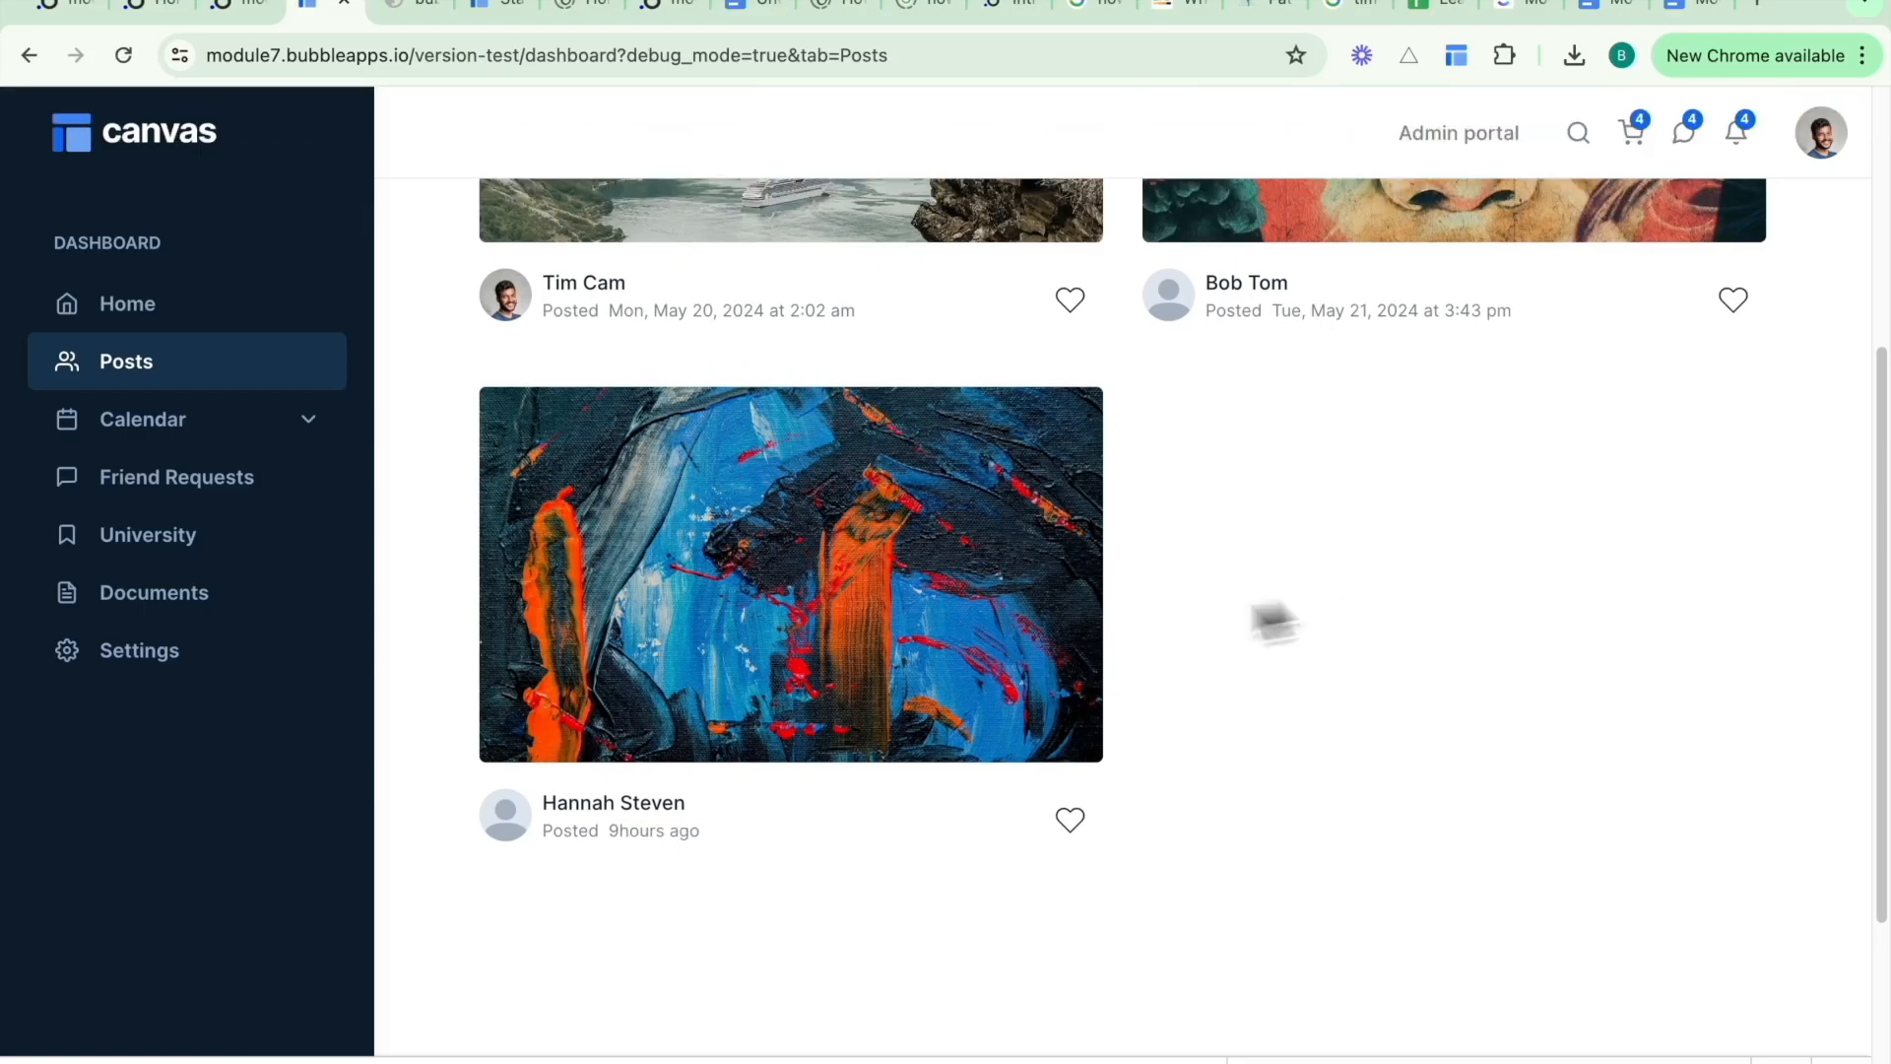
click(280, 498)
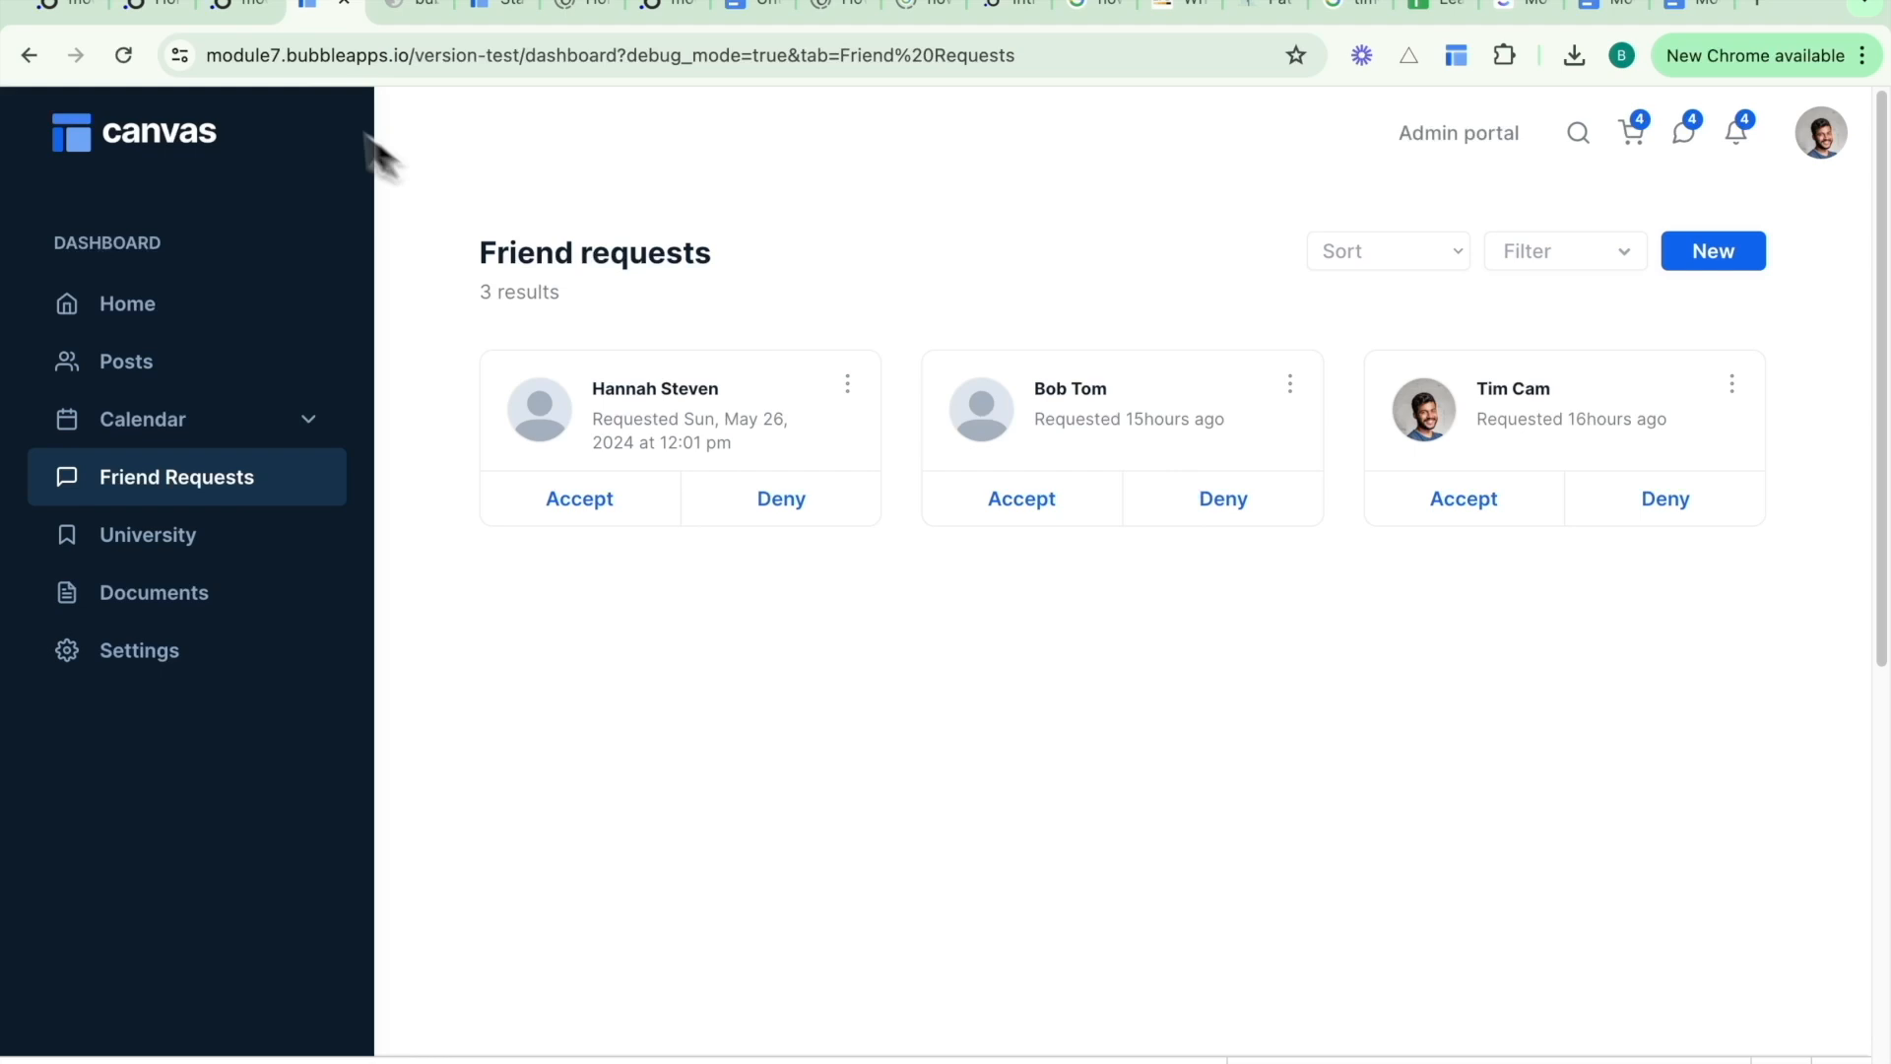
- Insert a space before "hours ago" in the var - date conversion's conditional text and reload the running app
click(236, 8)
click(788, 382)
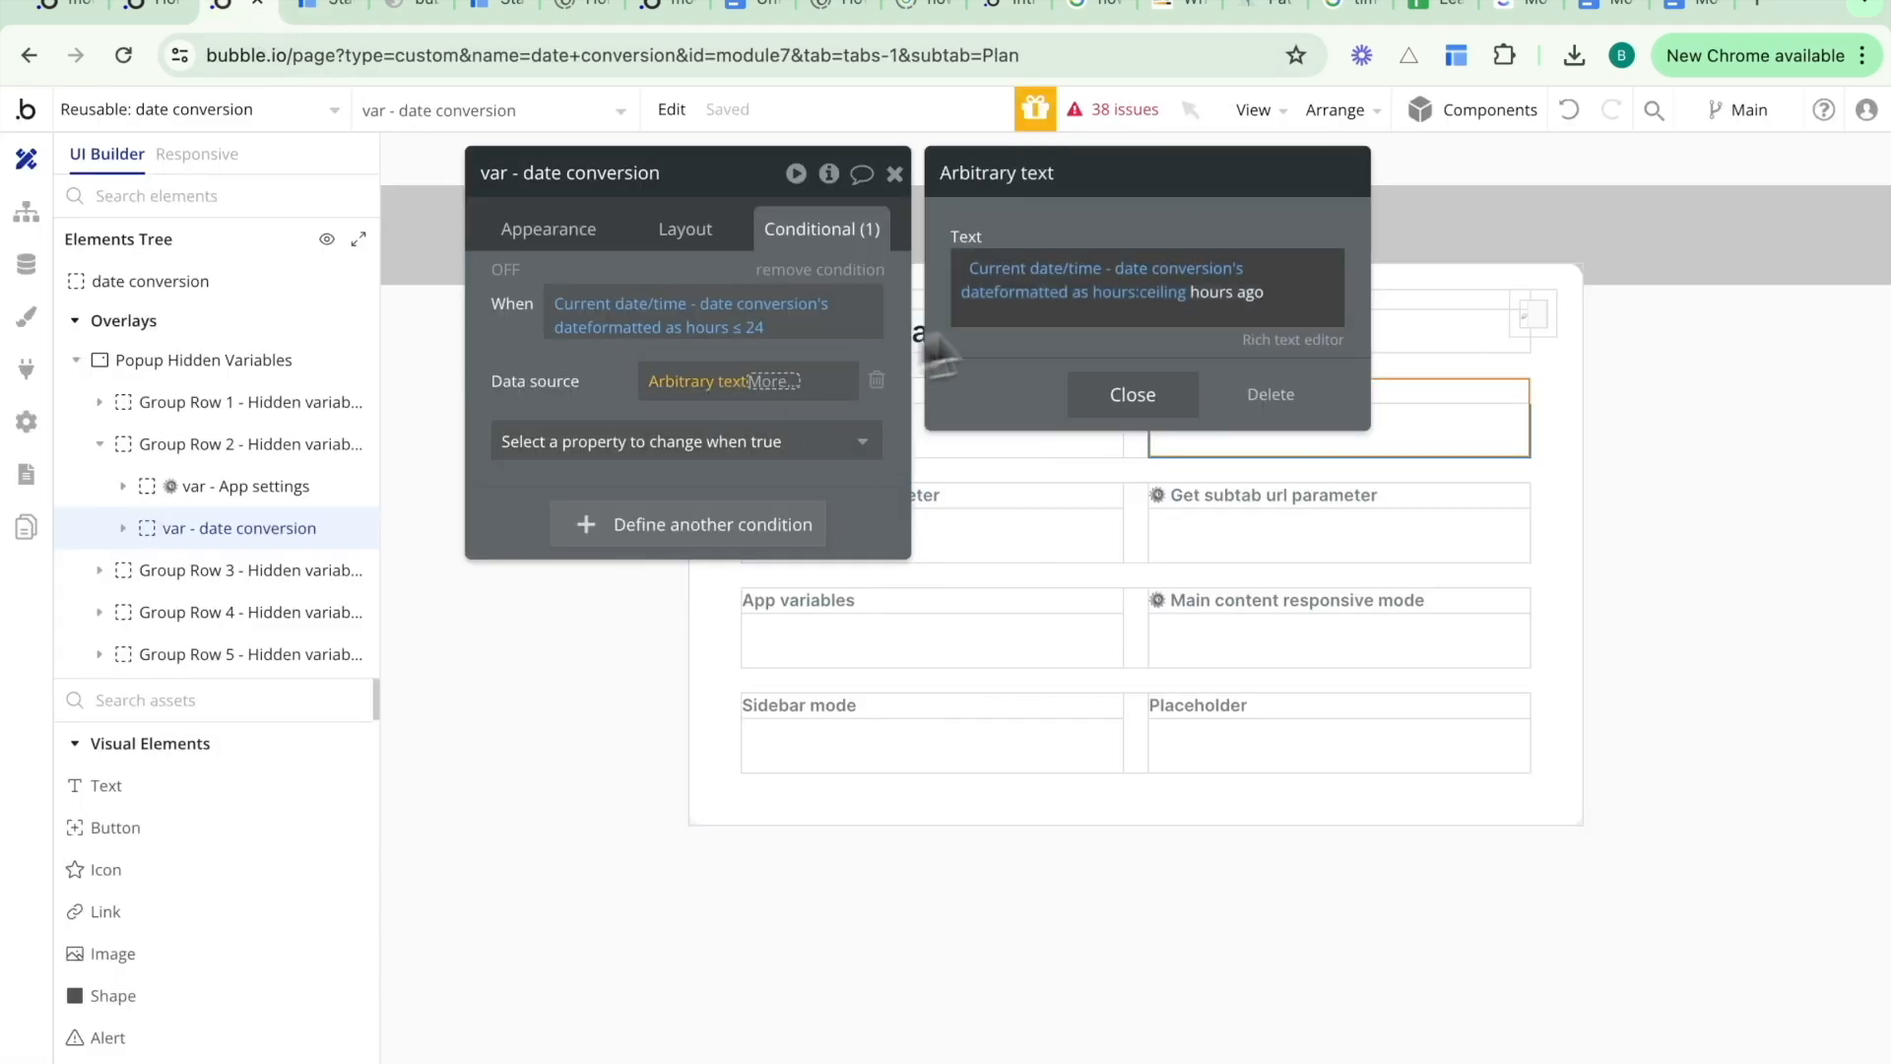
drag(1187, 293, 1203, 295)
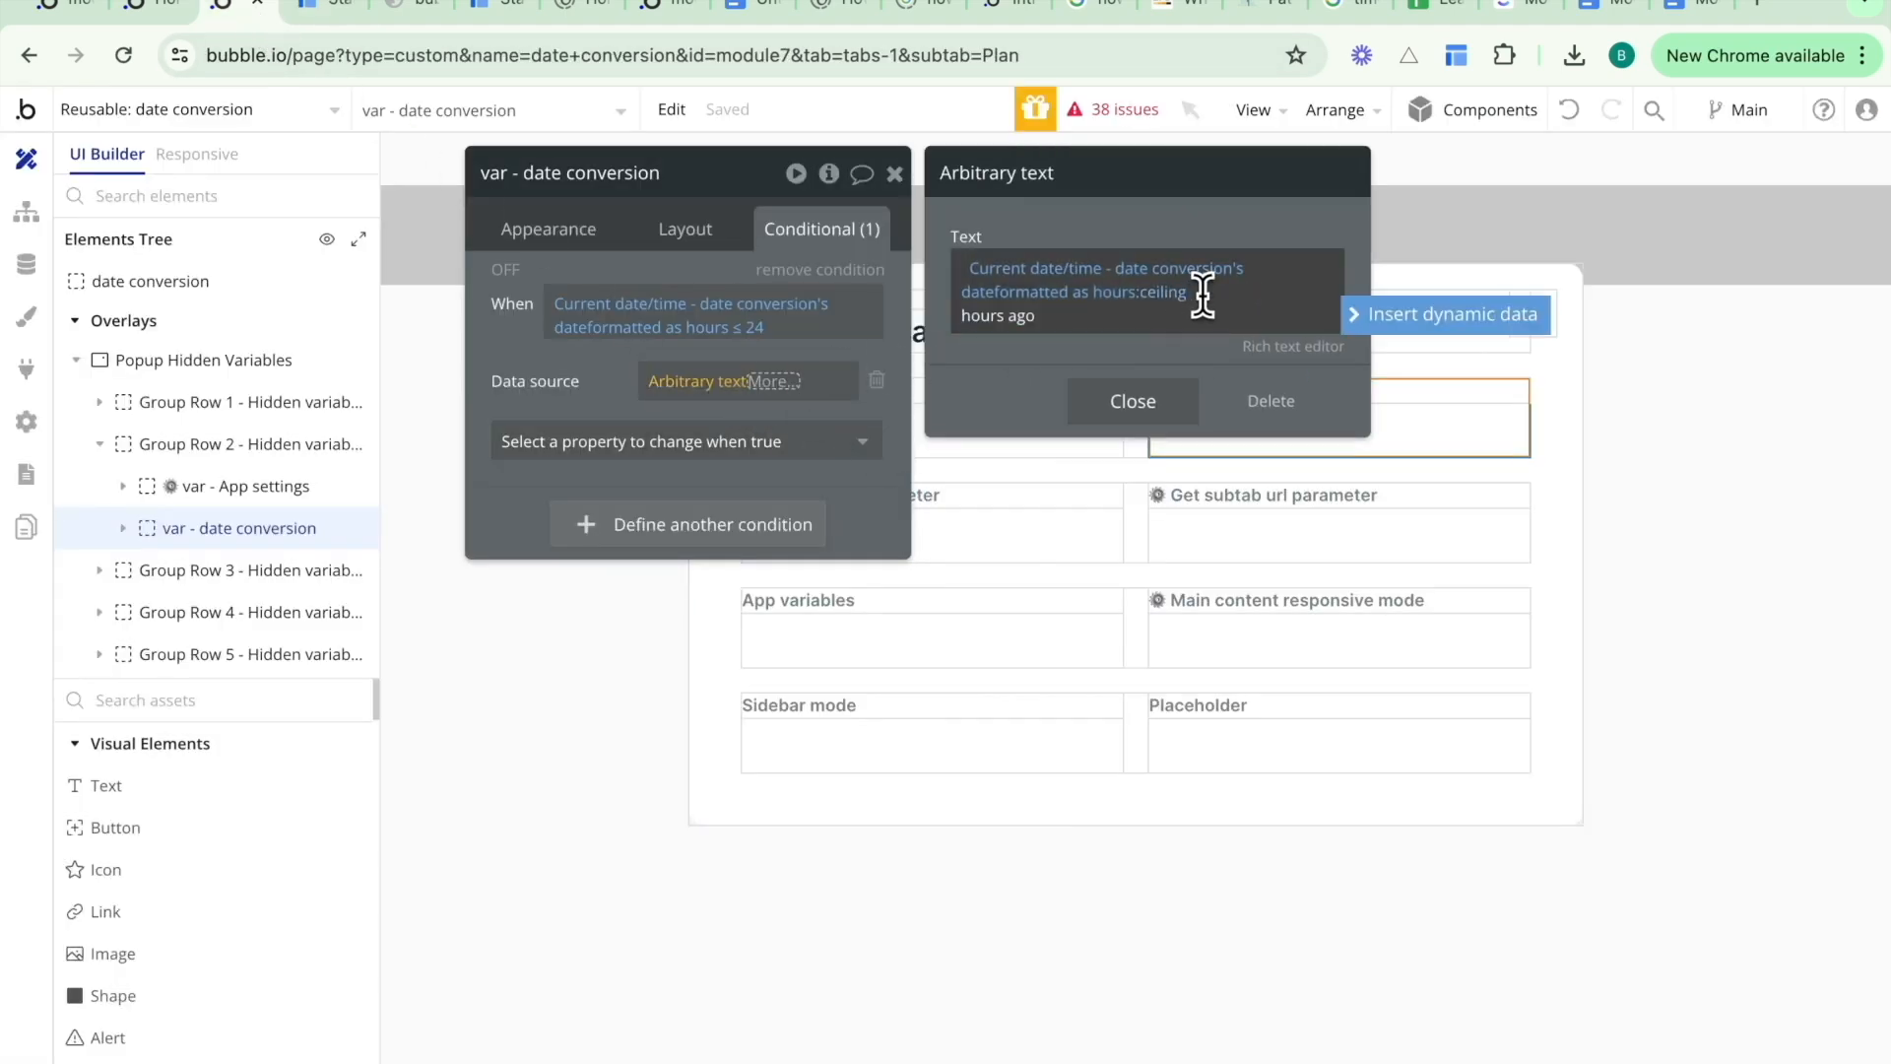
click(635, 380)
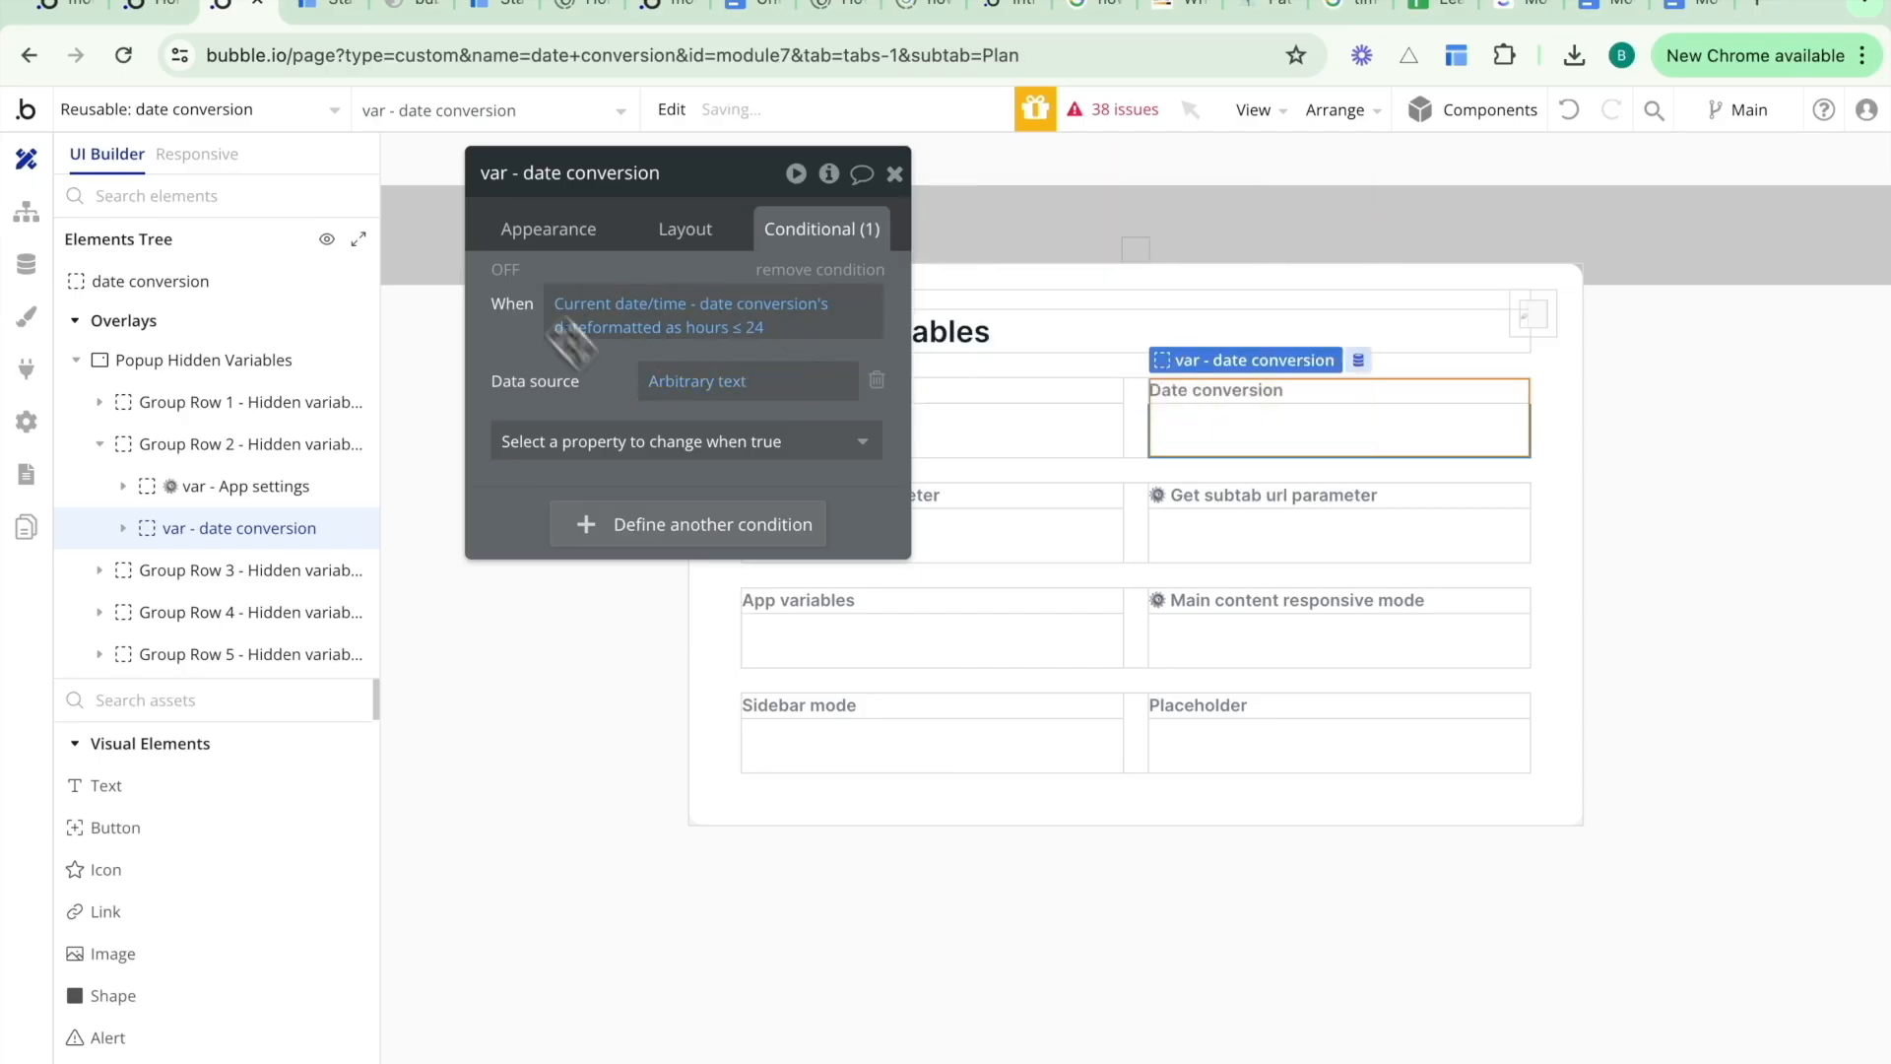
click(320, 9)
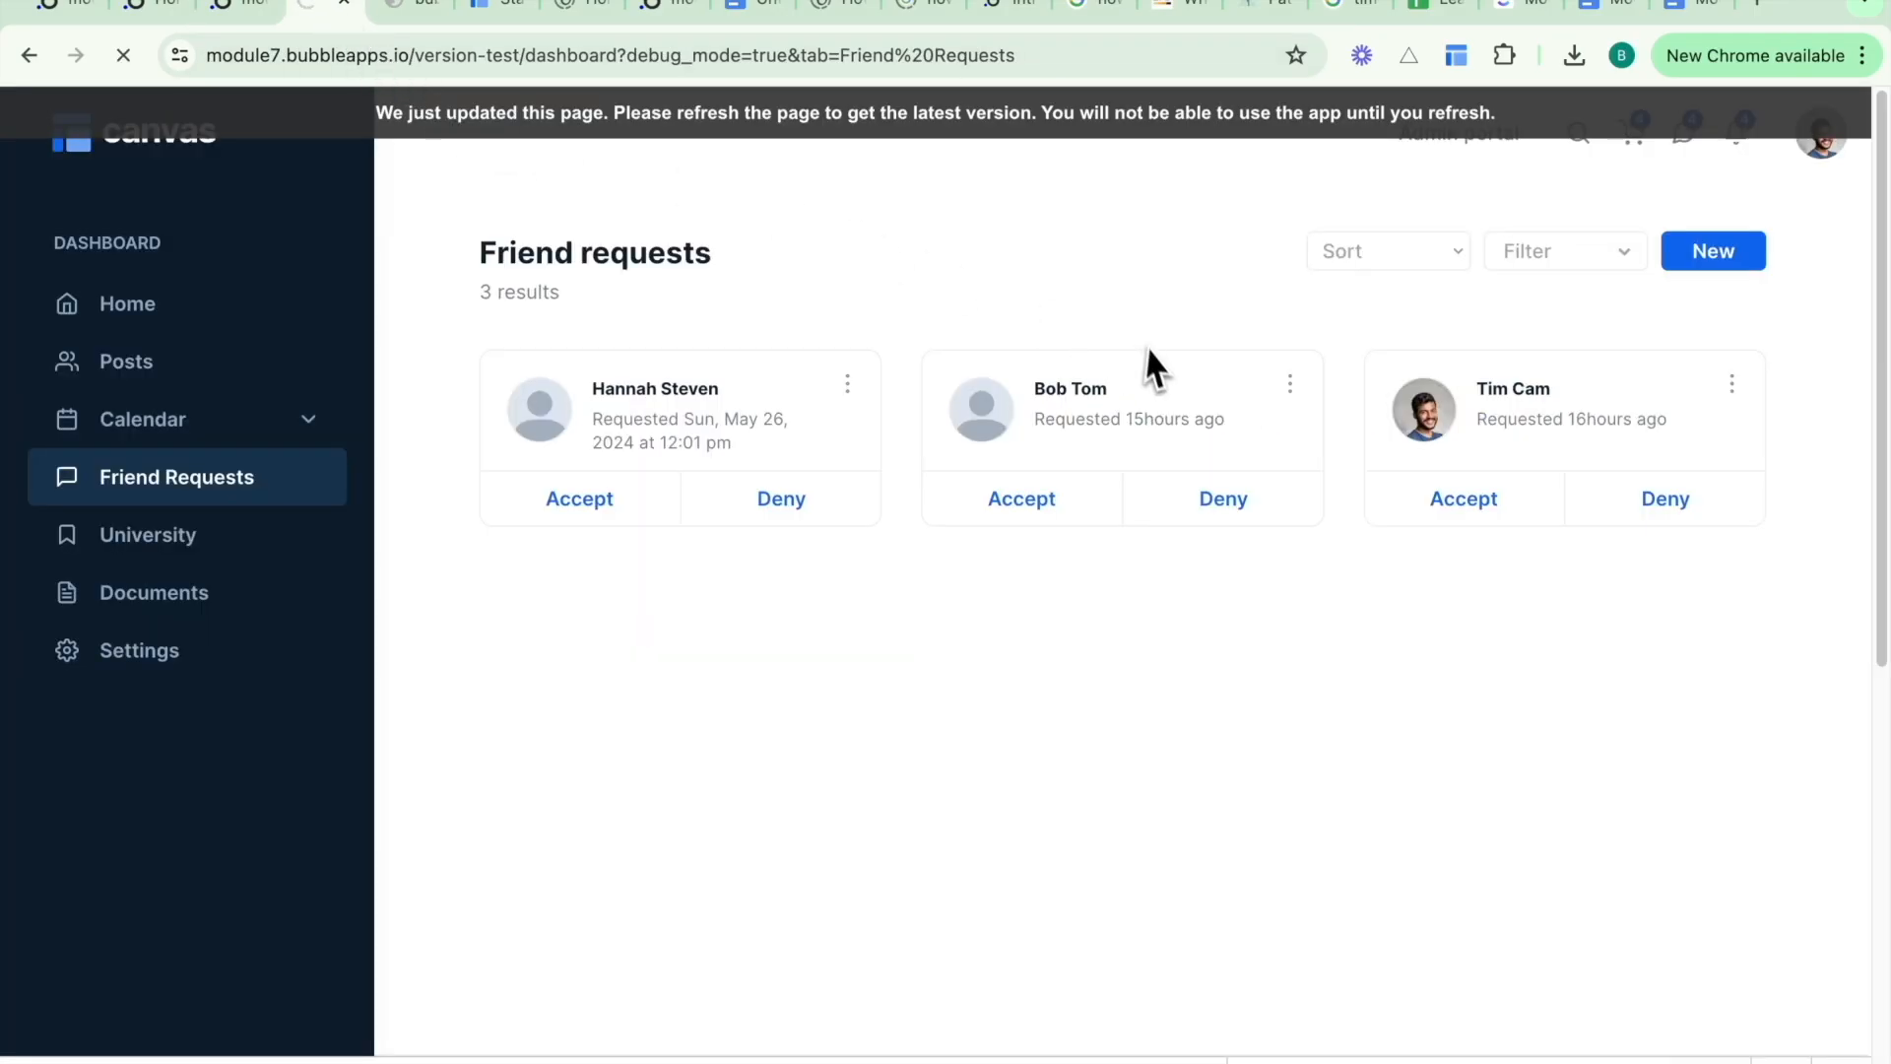